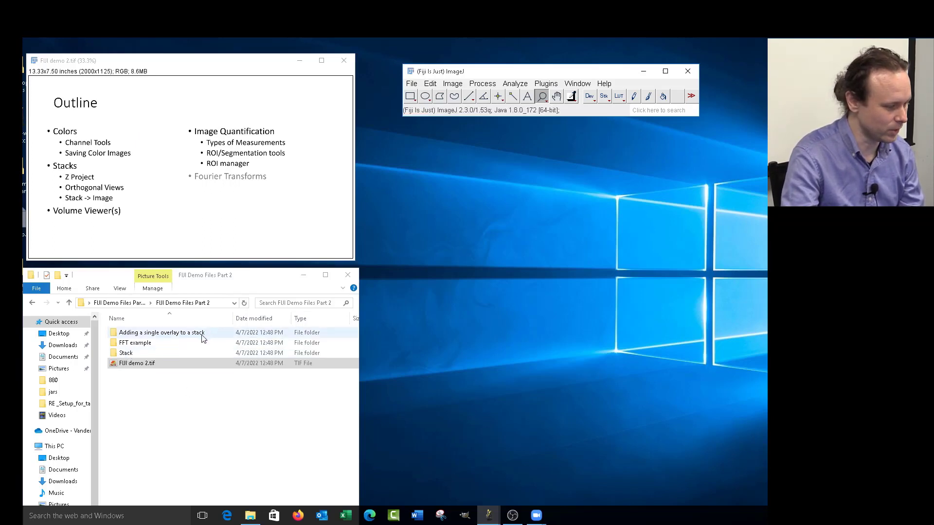
Step: Load Cochlea.lsm from the Stack folder into Fiji and place its image window beneath the Fiji main window
click(155, 365)
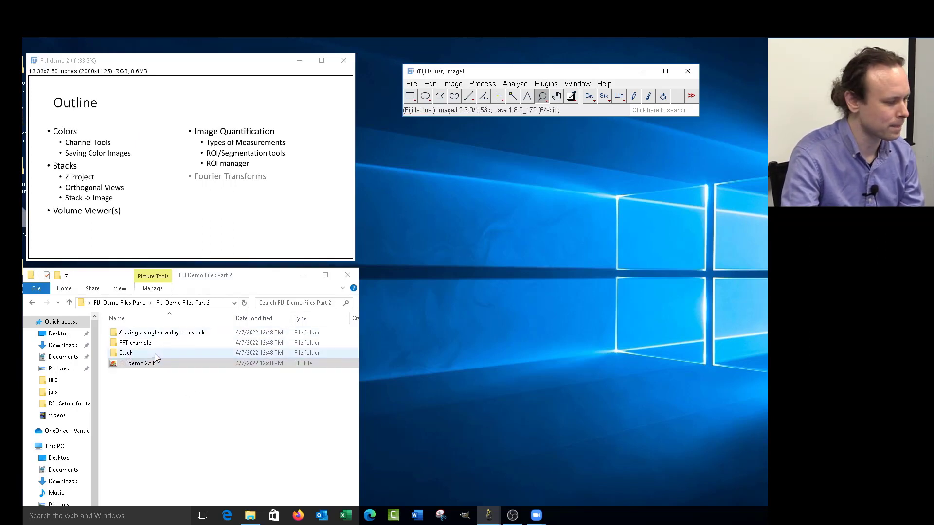
double_click(155, 354)
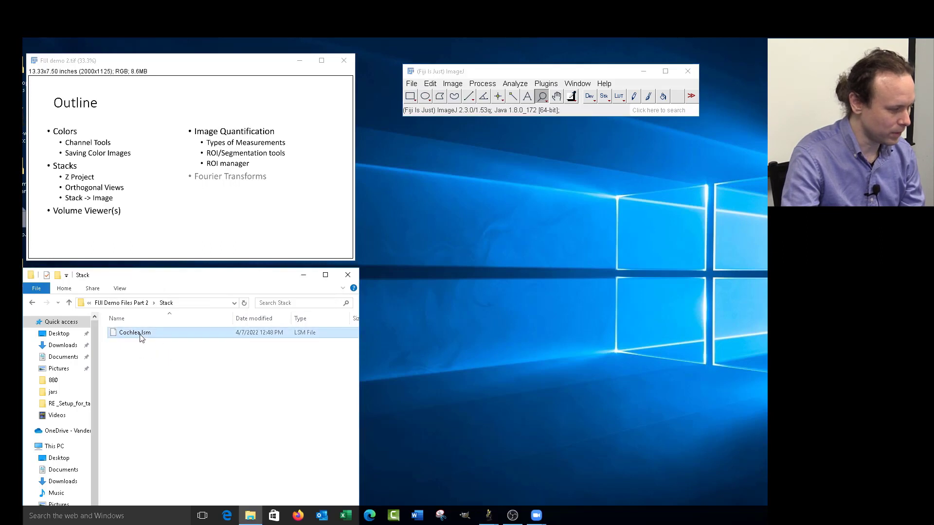
drag(125, 338, 538, 102)
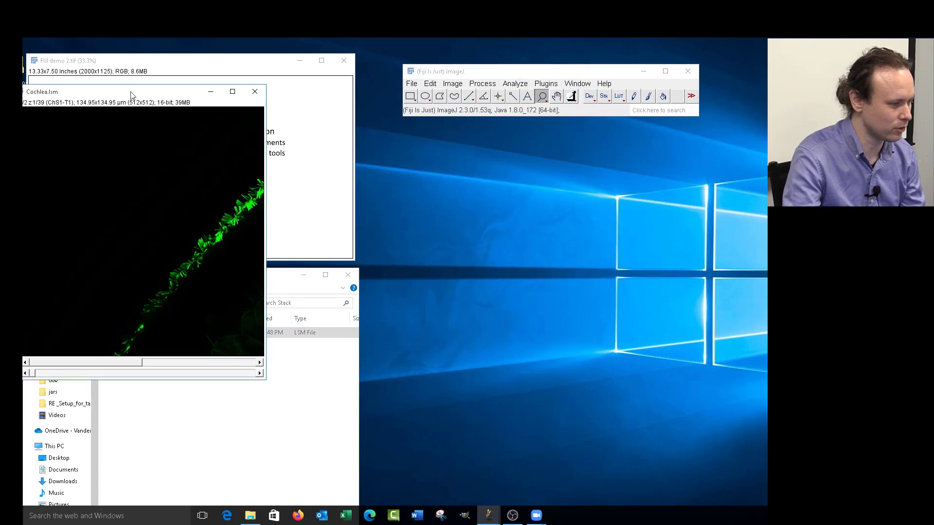
drag(129, 94, 535, 130)
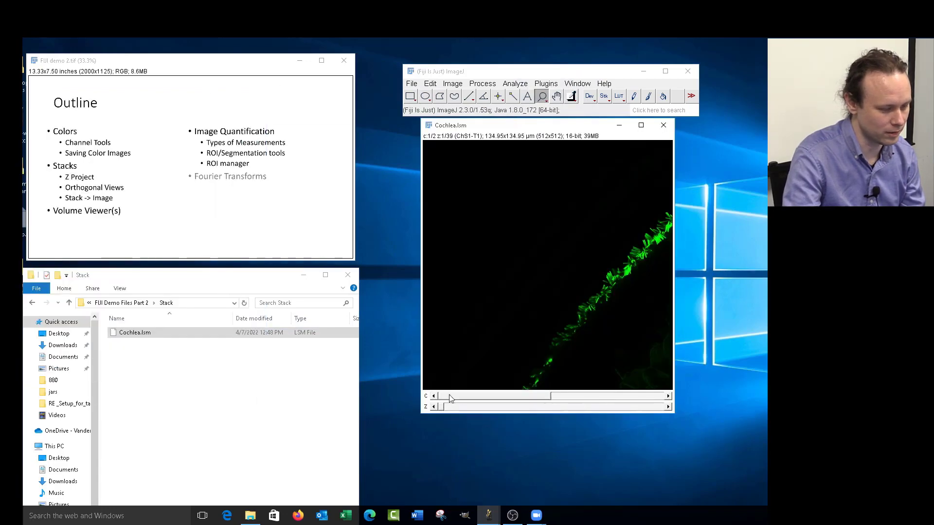
Step: Show the second channel of the Cochlea stack and browse through its Z slices up to slice 18
drag(449, 396, 652, 396)
drag(489, 406, 564, 396)
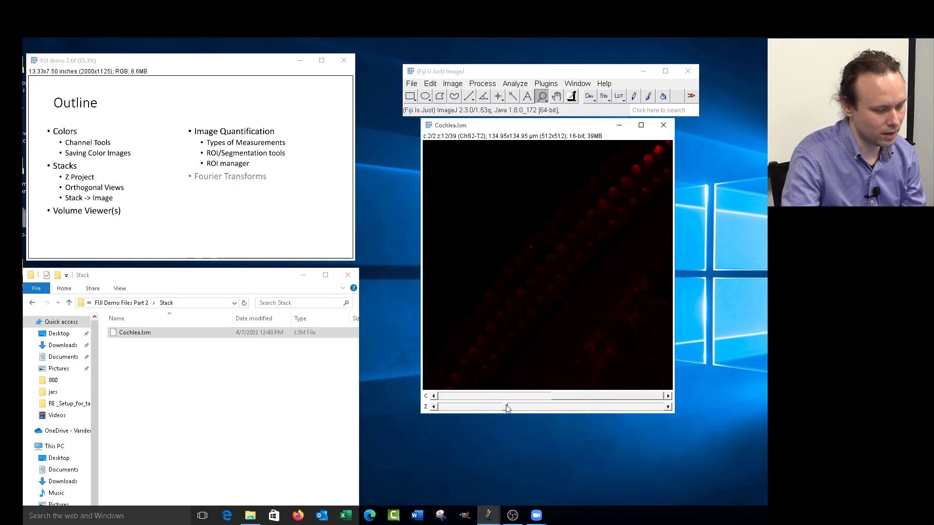
drag(505, 407, 570, 396)
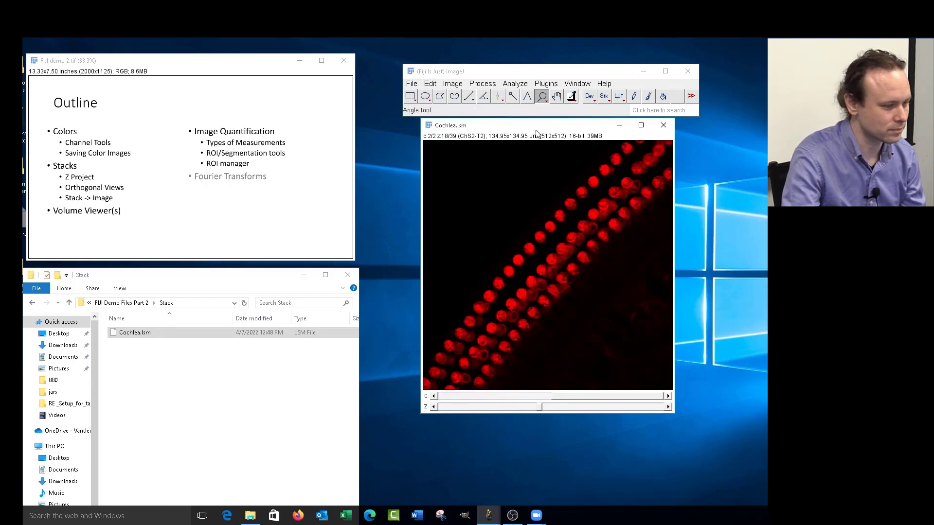
mouse_move(536, 131)
mouse_down()
mouse_move(512, 138)
mouse_move(522, 141)
mouse_up()
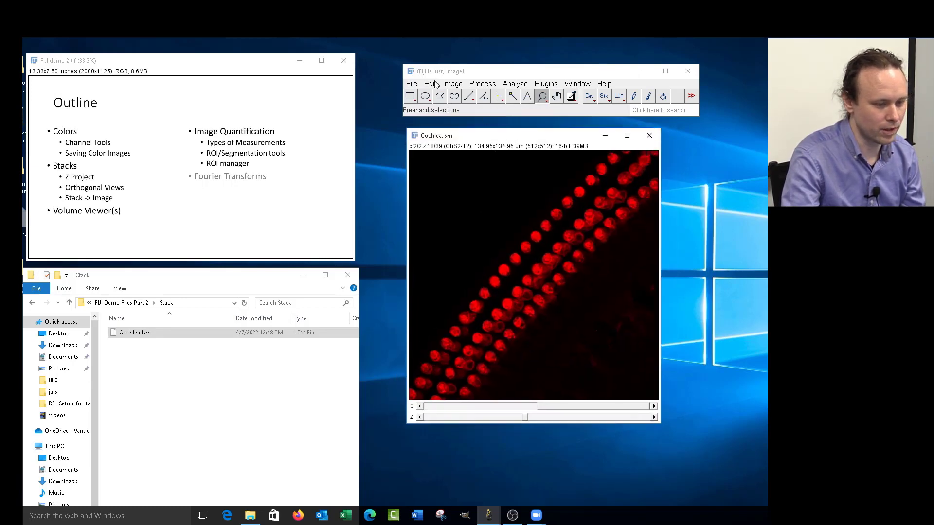
Step: Open the Channels Tool for the Cochlea stack and place it beside the image
click(453, 84)
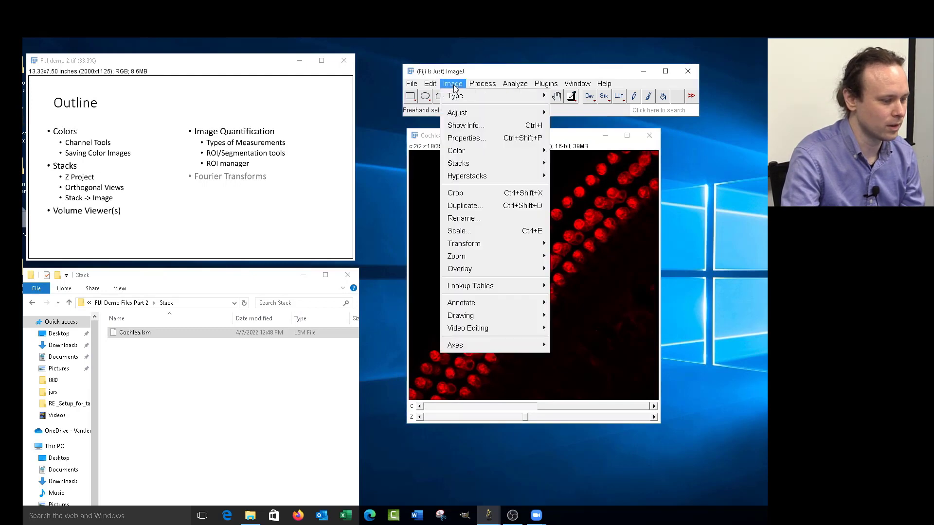
mouse_move(490, 155)
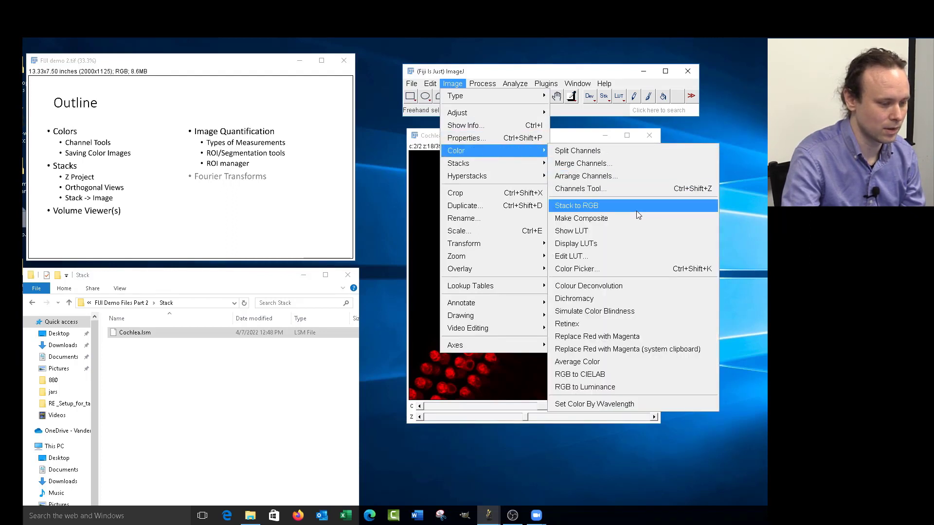
click(599, 193)
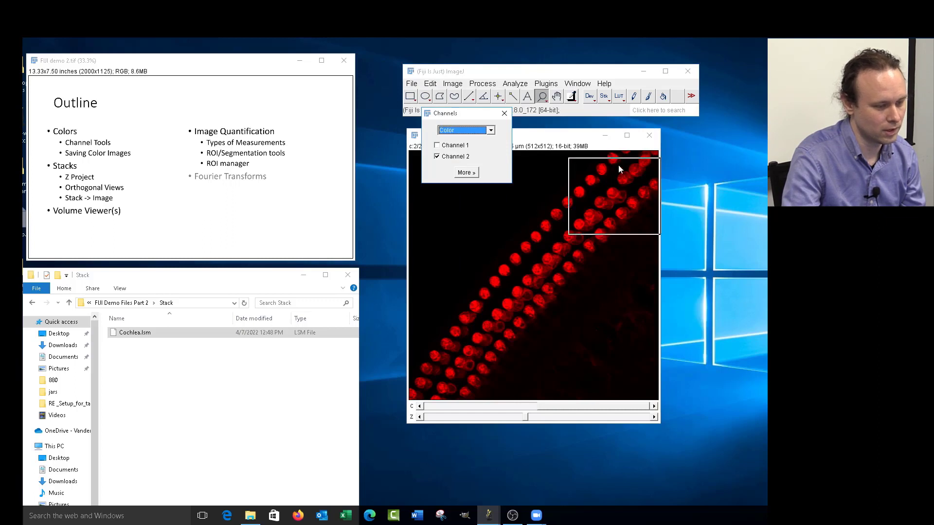
drag(709, 162, 721, 156)
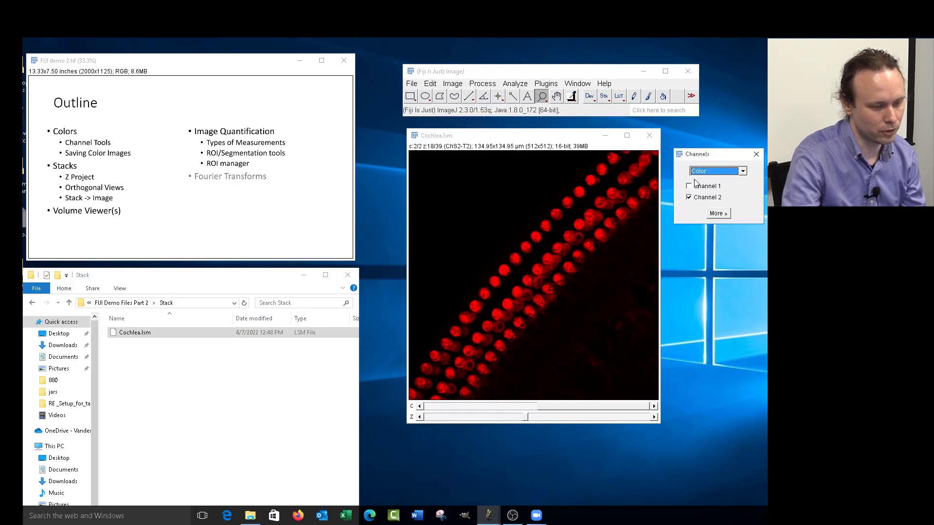
Step: Switch the display between the two channels, ending on Channel 1, and review the display modes while keeping Color
click(688, 186)
click(689, 197)
click(688, 187)
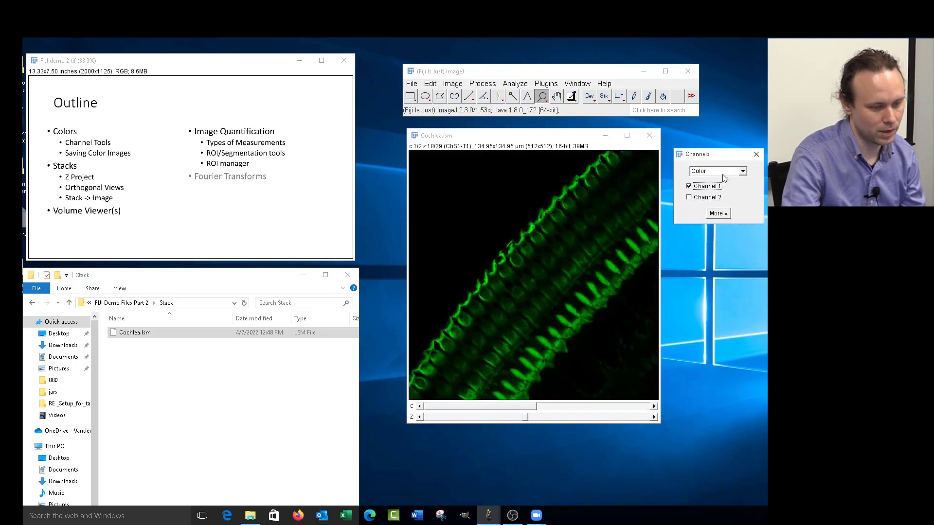
click(743, 171)
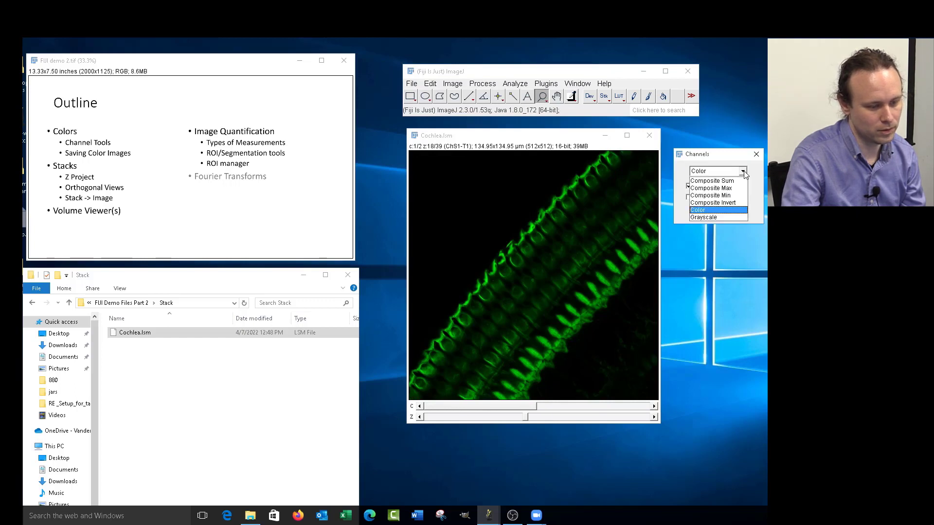
click(713, 213)
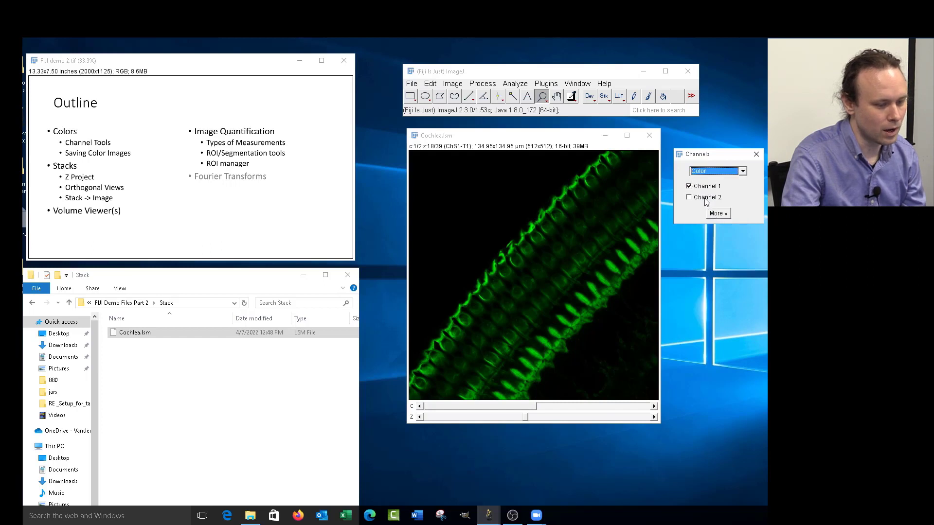
Step: Try blue as the display color of Channel 1 and set it back to green
click(717, 215)
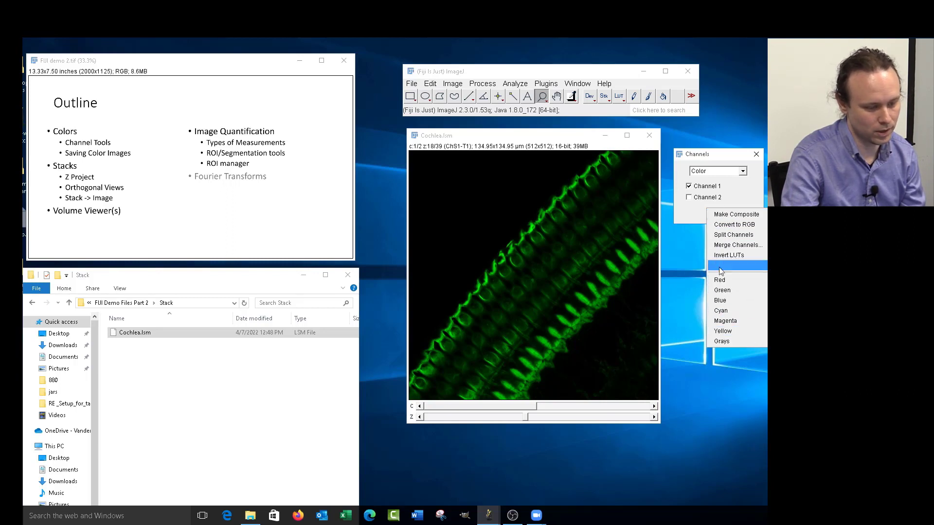
click(730, 299)
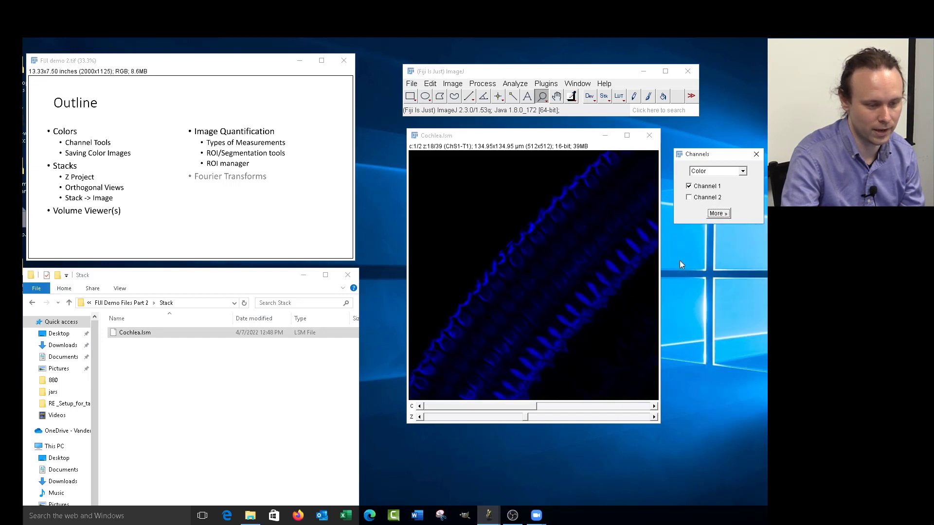
click(717, 214)
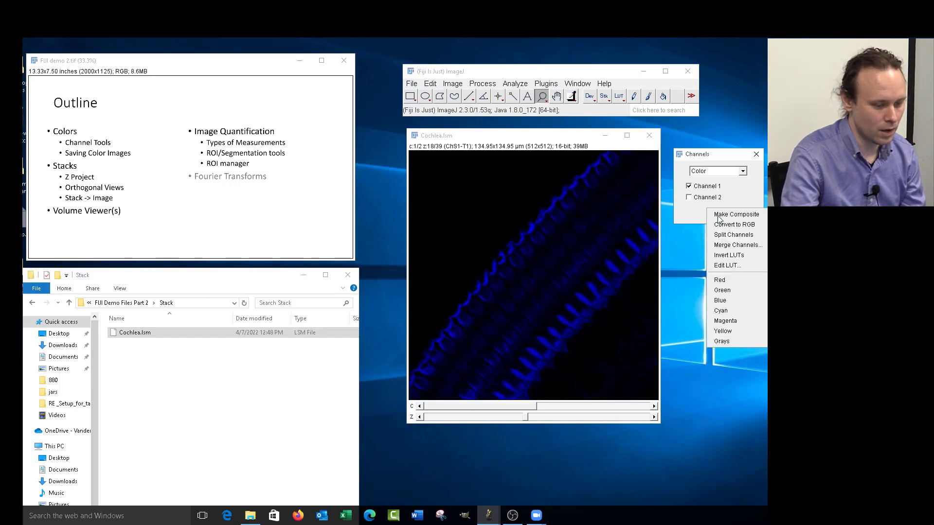
click(737, 290)
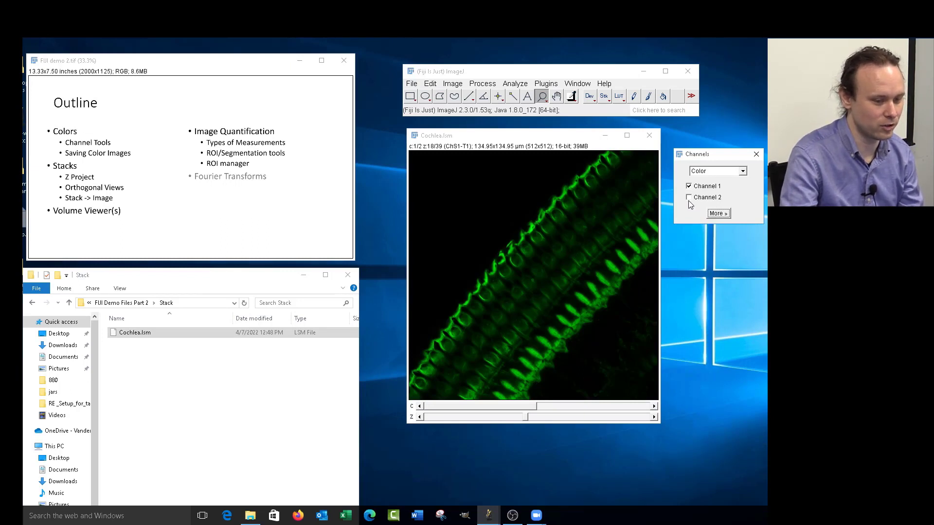
Step: Display Channel 2 and change its color to magenta
click(689, 197)
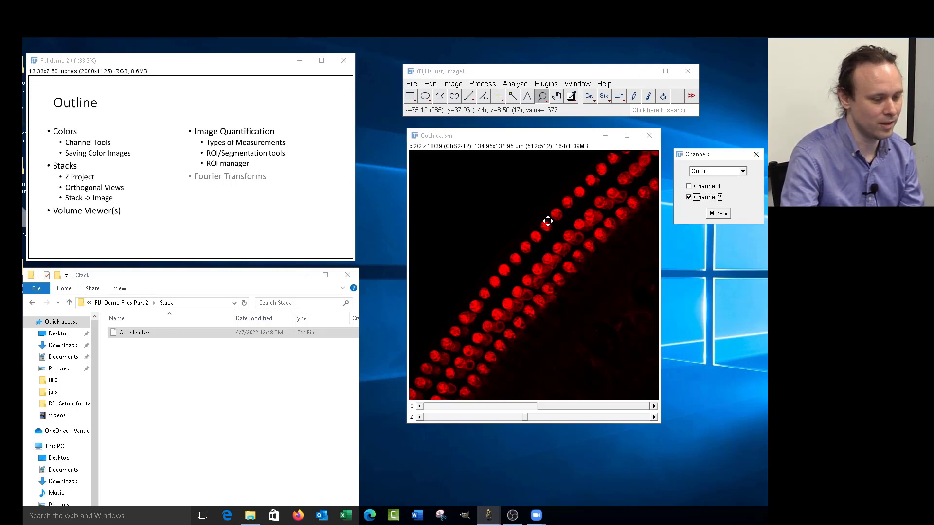
click(727, 213)
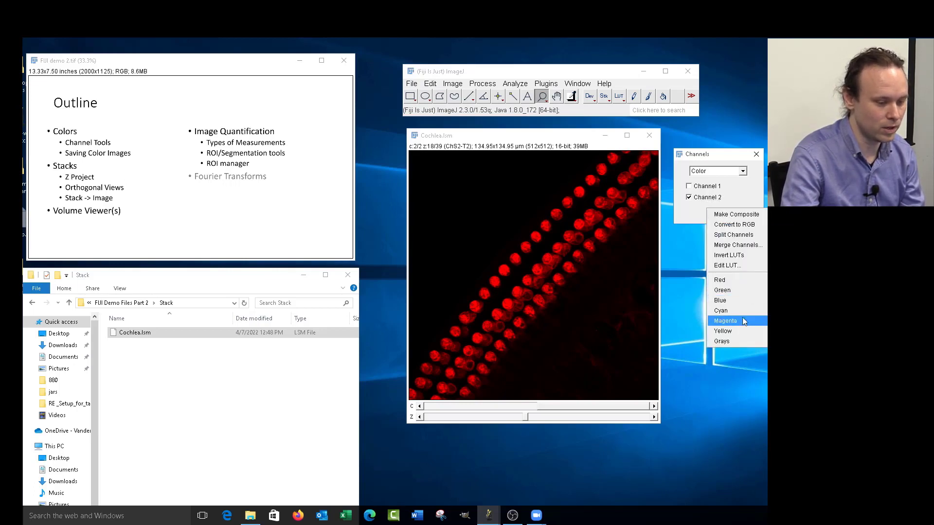
click(742, 320)
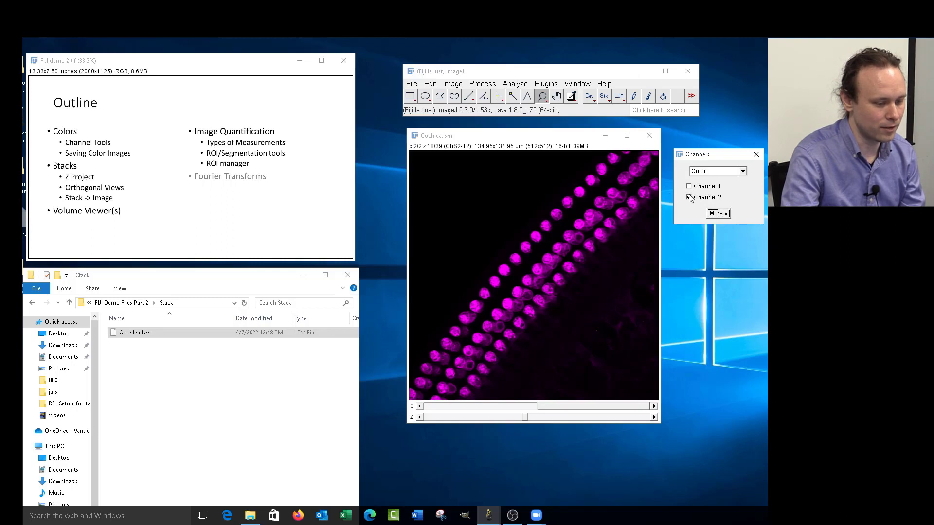
click(718, 214)
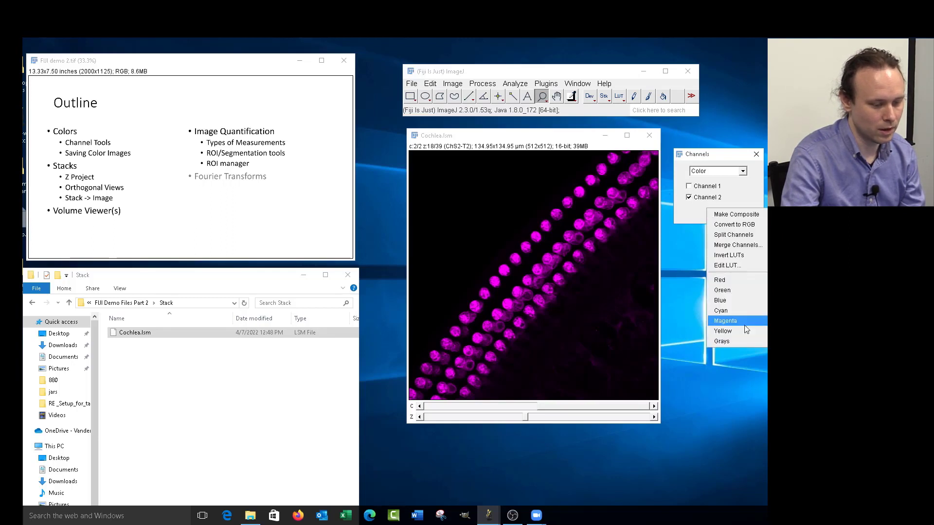
Step: Return to Channel 1 and combine both channels into a composite display
click(688, 187)
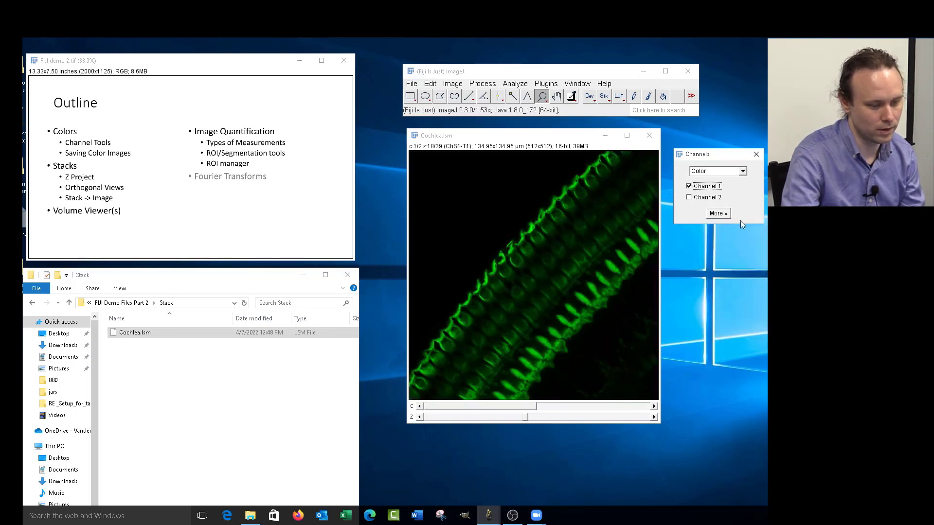
click(720, 216)
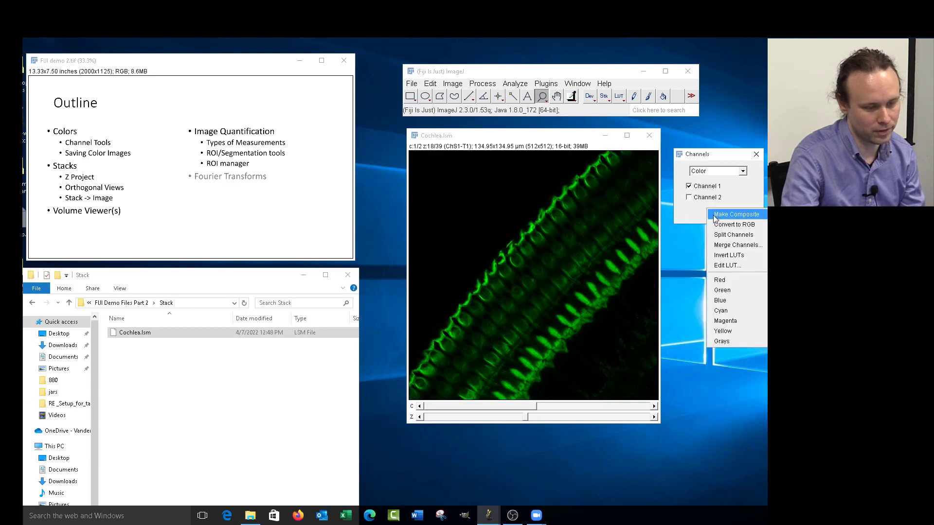
click(714, 215)
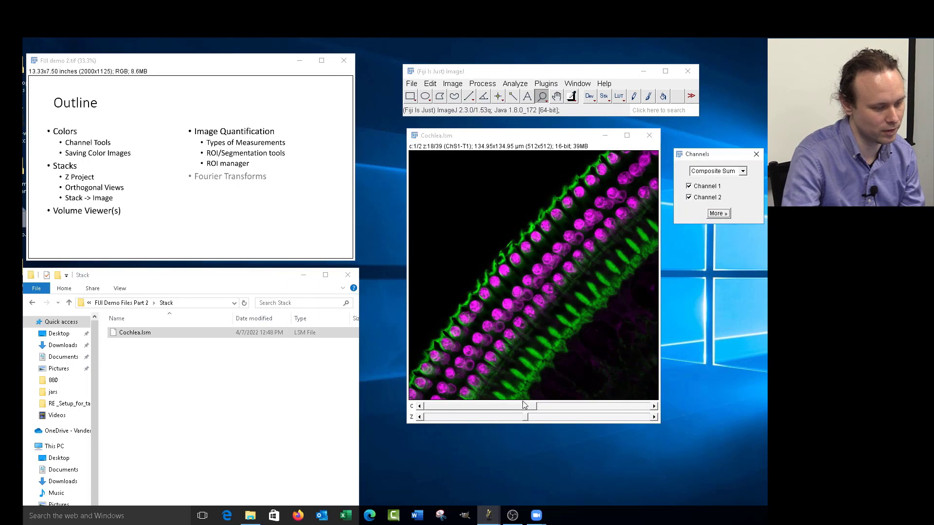
Step: Browse the Z slices of the green and magenta composite, stopping at slice 15
drag(527, 423, 620, 407)
drag(524, 419, 483, 421)
drag(570, 407, 508, 418)
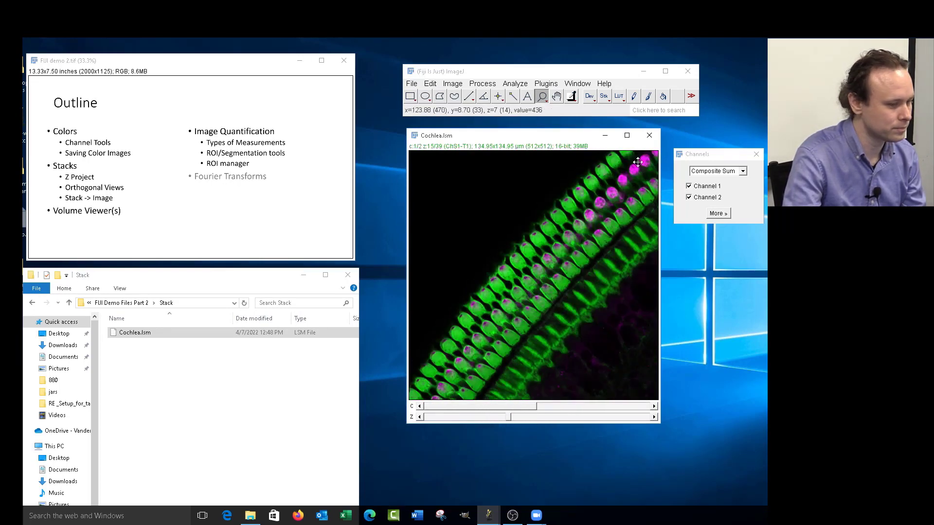
Step: Close the composite image and load the original Cochlea.lsm file again
click(650, 136)
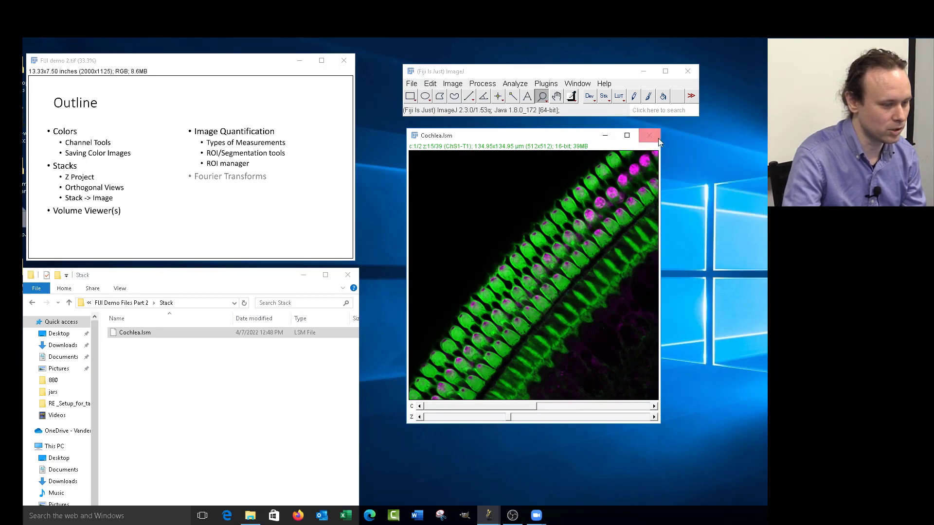
click(650, 134)
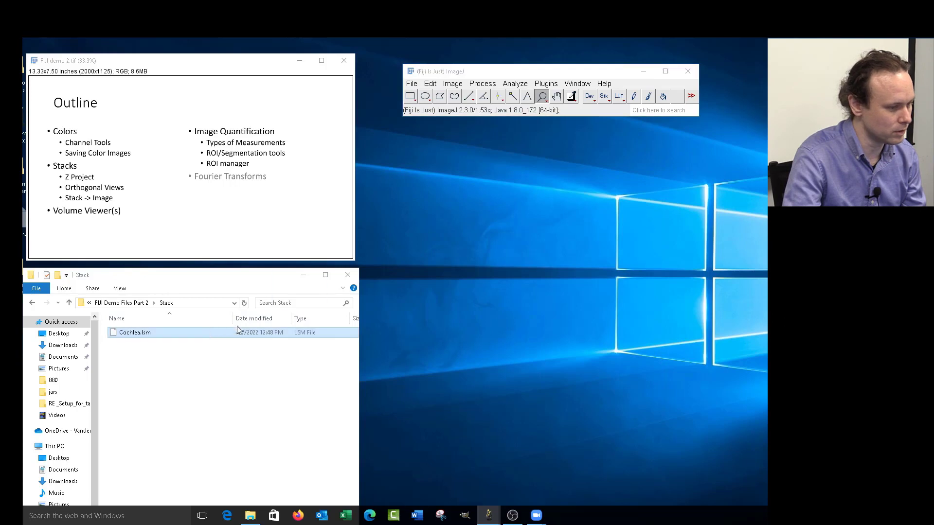
drag(237, 332, 486, 96)
Step: Split the reloaded Cochlea stack into separate images for each channel
click(452, 85)
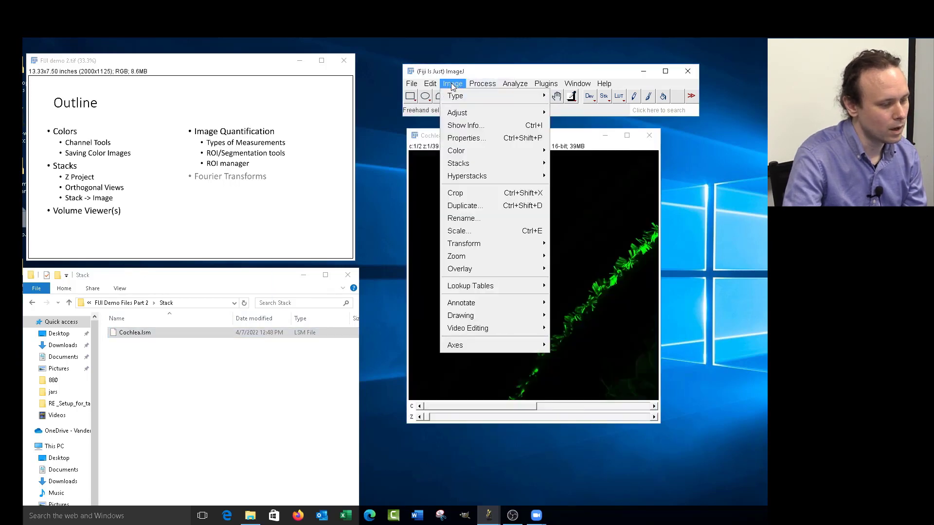
mouse_move(523, 147)
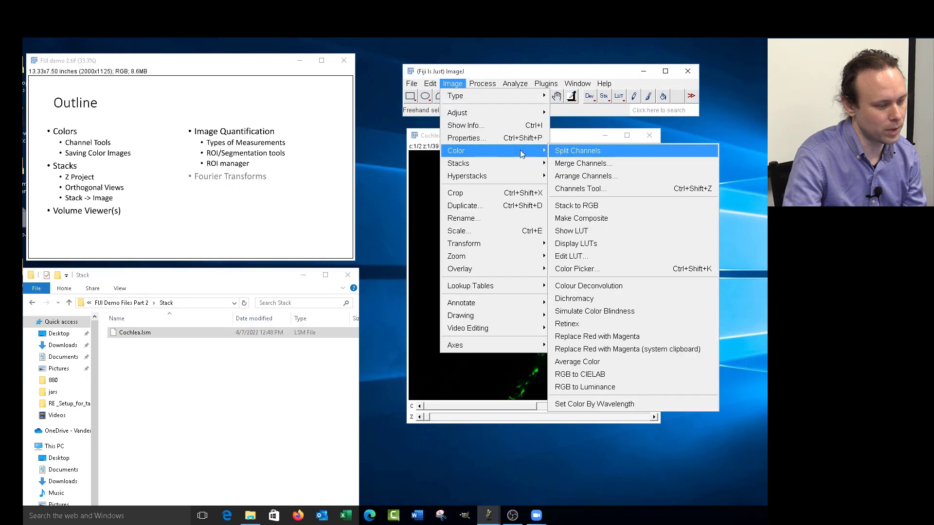
click(563, 151)
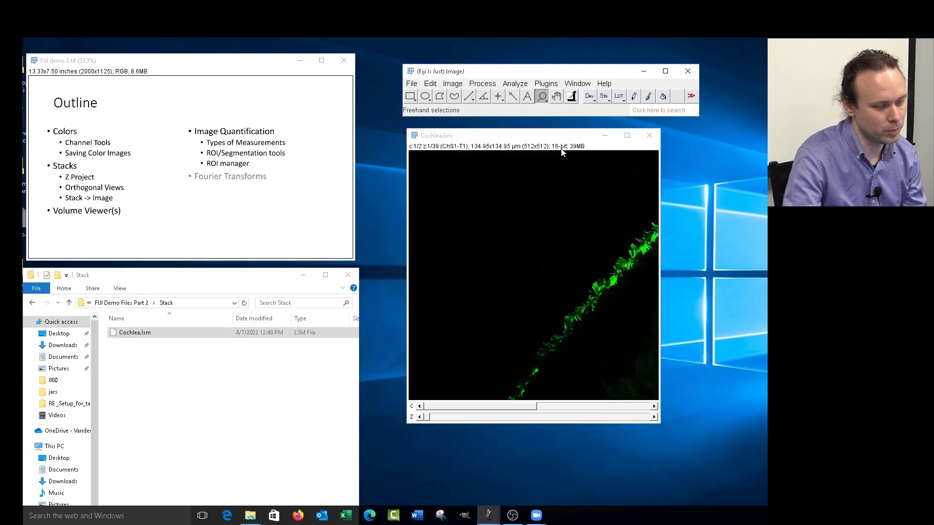
click(455, 84)
mouse_move(494, 154)
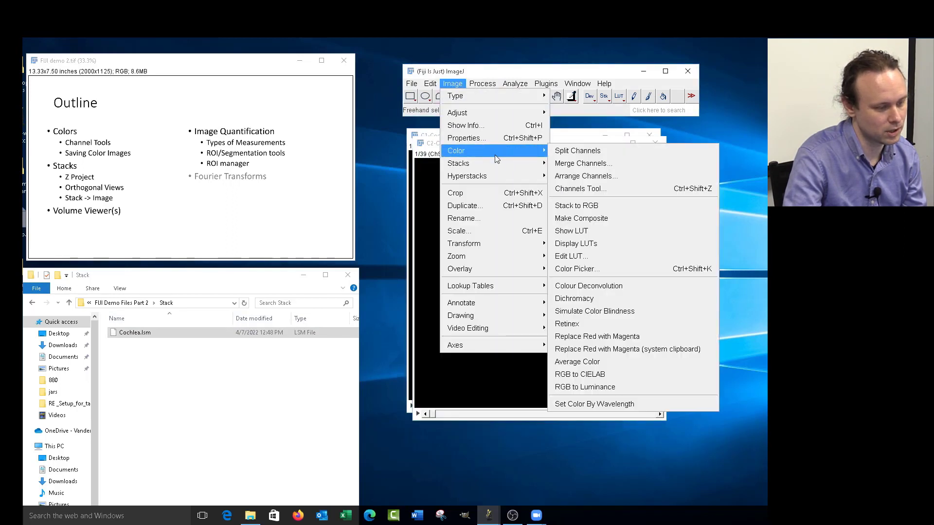
click(602, 152)
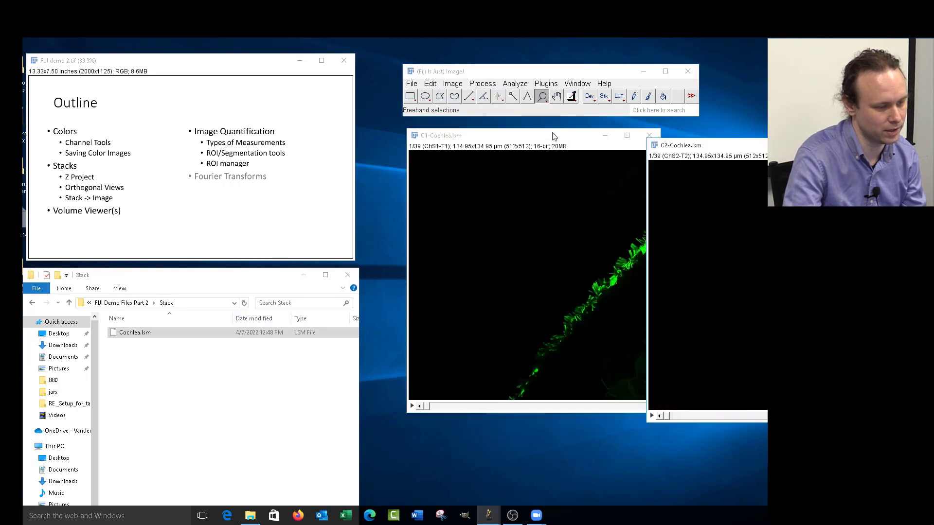
Step: Arrange the C1-Cochlea and C2-Cochlea windows side by side and move the C2 stack to slice 24
drag(552, 131, 426, 137)
drag(510, 141, 359, 141)
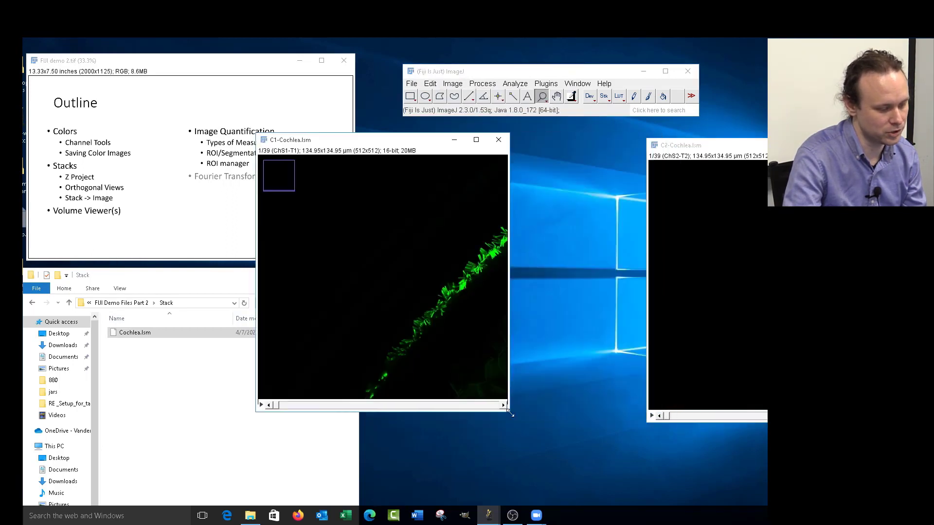
drag(511, 413, 529, 422)
drag(709, 145, 597, 141)
drag(561, 410, 696, 416)
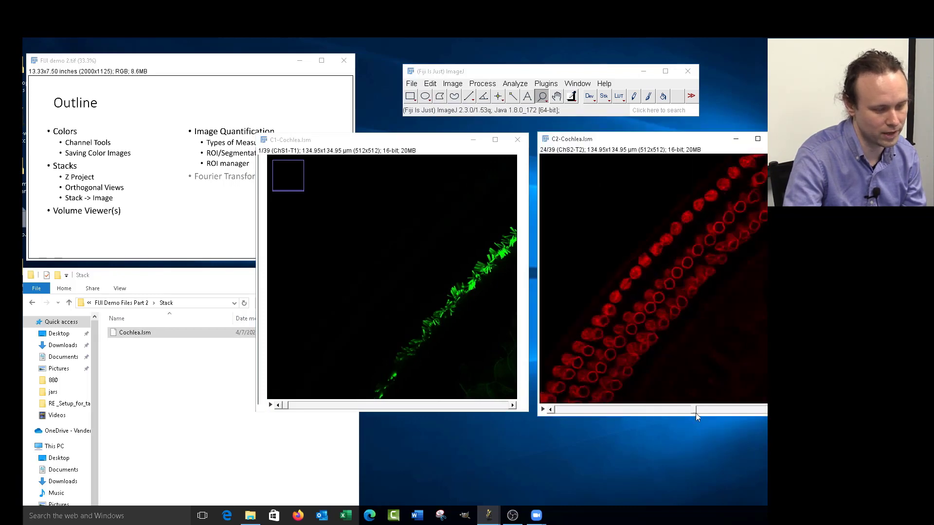
Step: Move the C1-Cochlea stack to slice 15 and auto-adjust the brightness and contrast of its green channel
drag(286, 407, 367, 424)
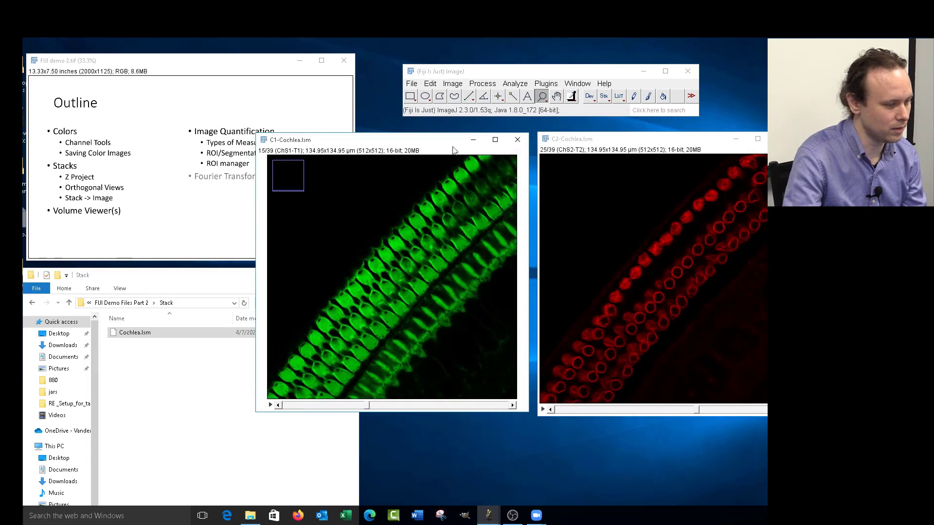
drag(422, 142, 418, 145)
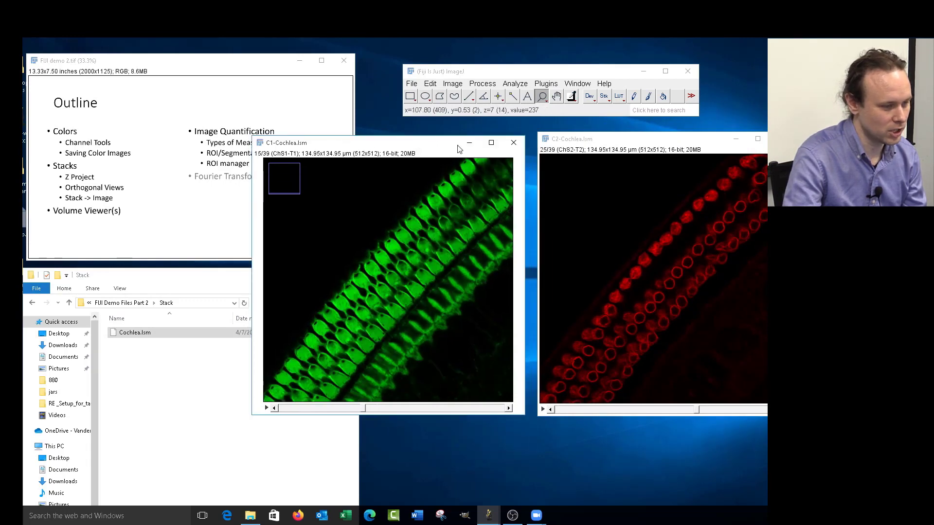
click(453, 85)
mouse_move(503, 117)
click(560, 116)
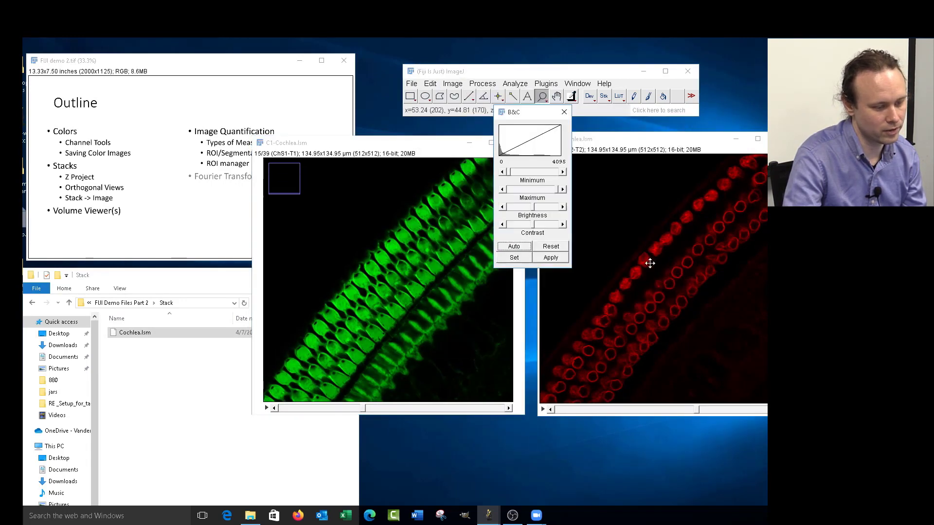
click(528, 246)
click(564, 113)
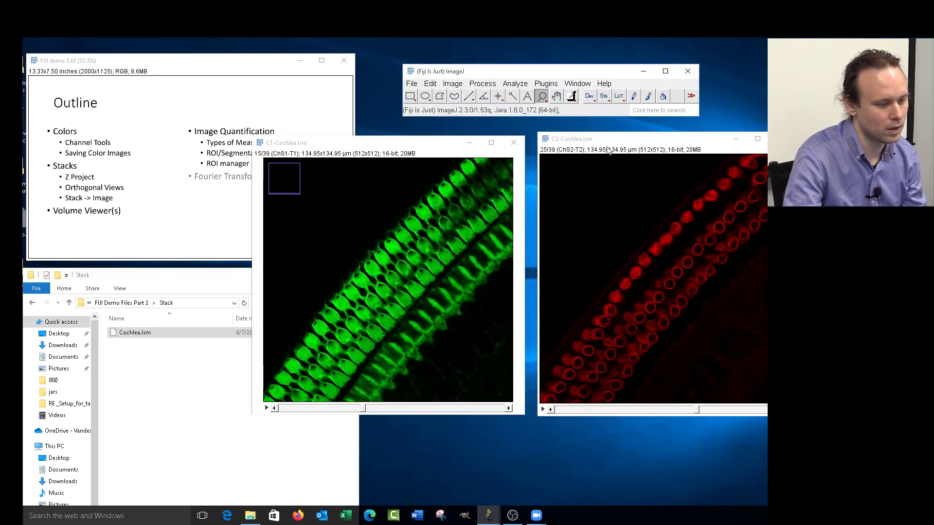
Step: Auto-adjust the brightness and contrast of the red C2-Cochlea channel image
click(463, 85)
mouse_move(501, 112)
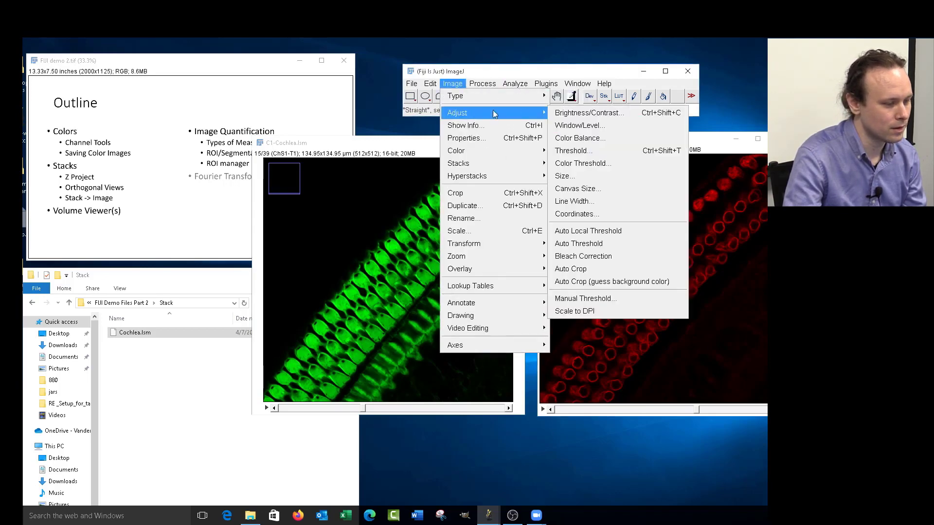
click(560, 116)
click(528, 249)
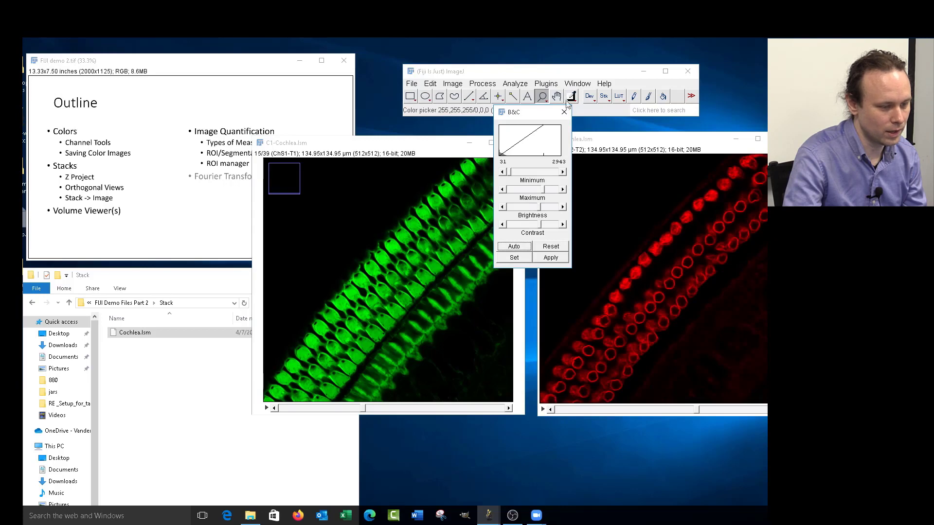
click(564, 112)
Step: Set up a channel merge with C1-Cochlea.lsm as green, C2-Cochlea.lsm as magenta and no image for red
click(474, 85)
mouse_move(452, 84)
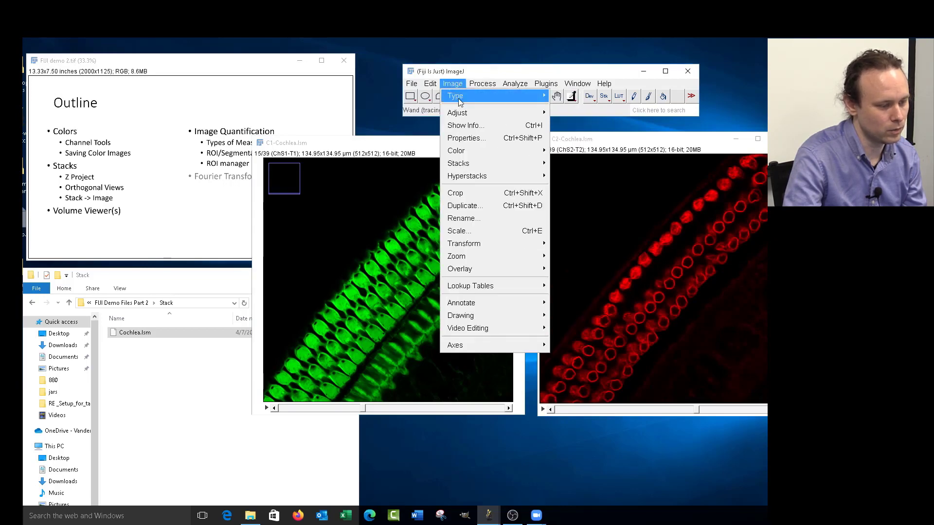
mouse_move(515, 153)
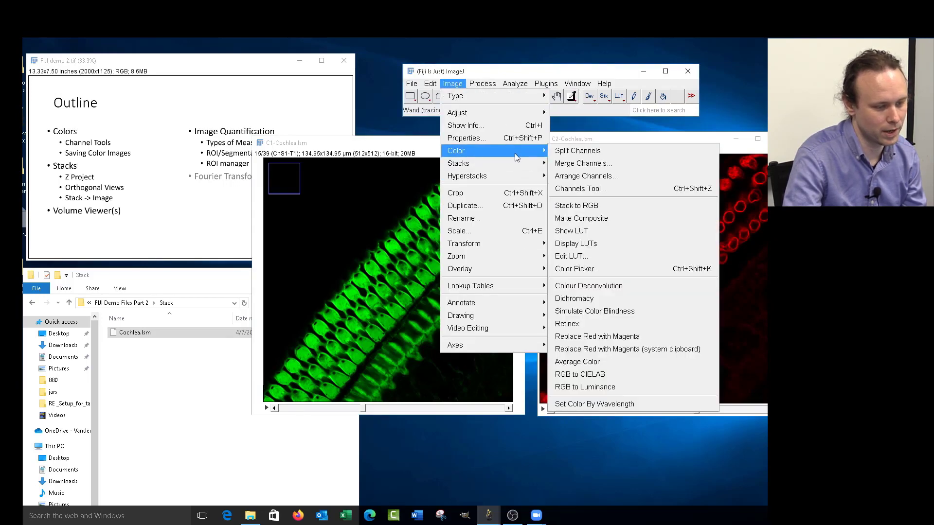
click(578, 164)
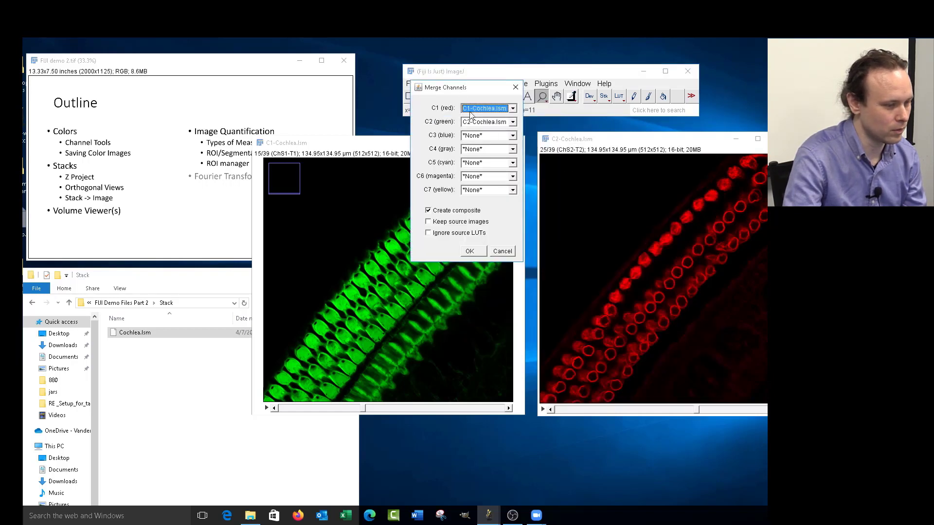
drag(465, 91, 505, 212)
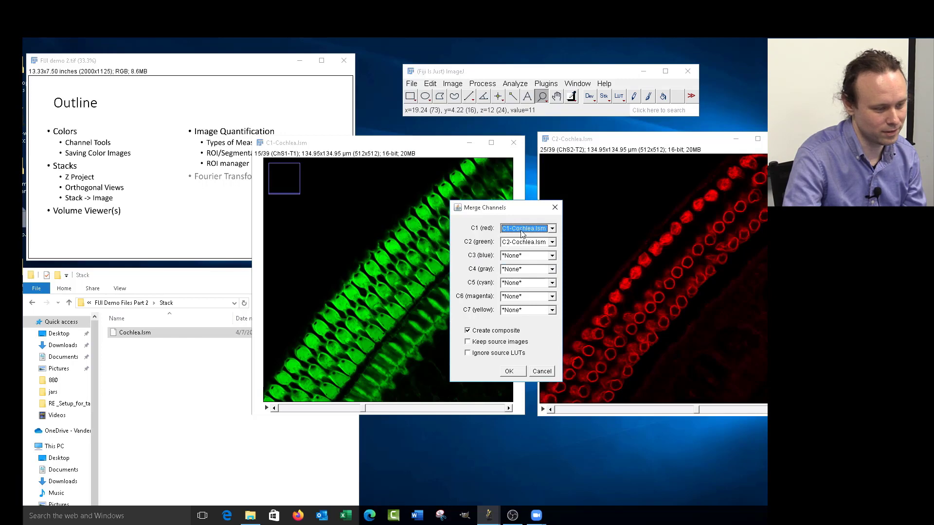
click(529, 242)
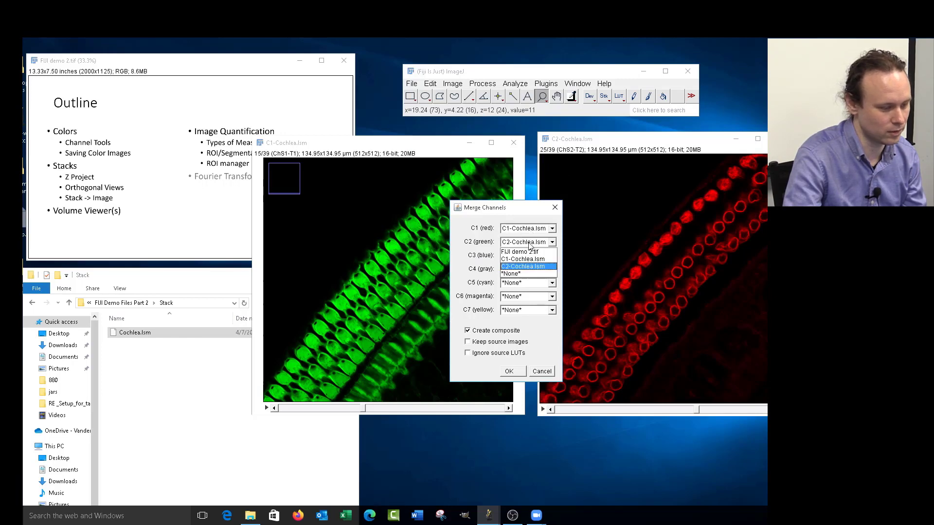
click(508, 250)
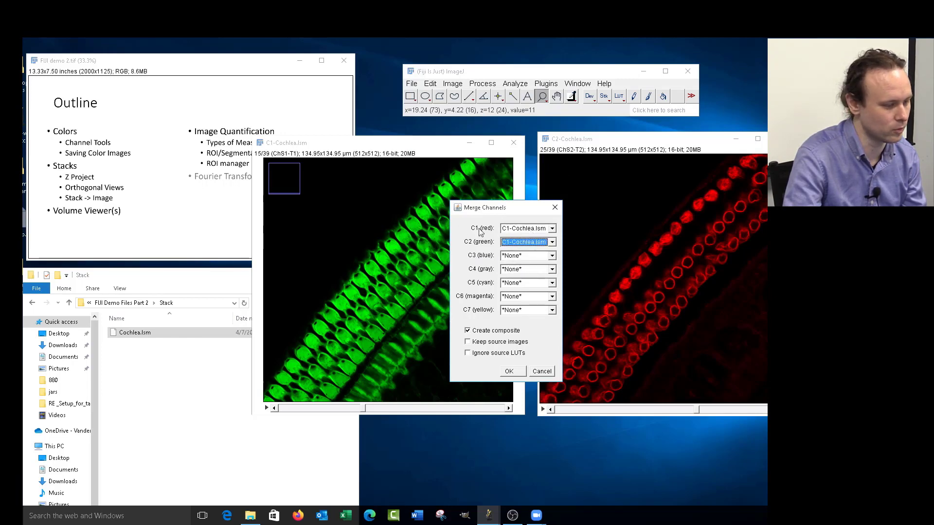
click(516, 231)
click(516, 238)
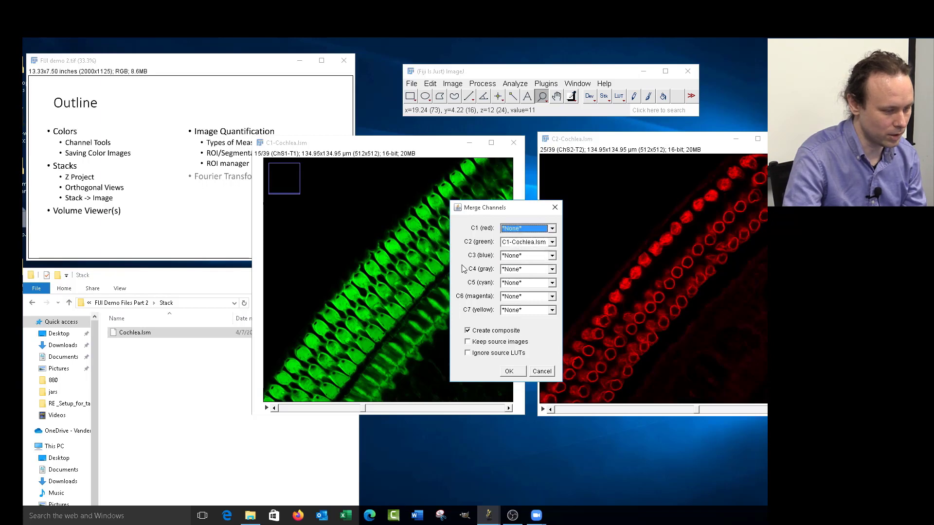
click(517, 298)
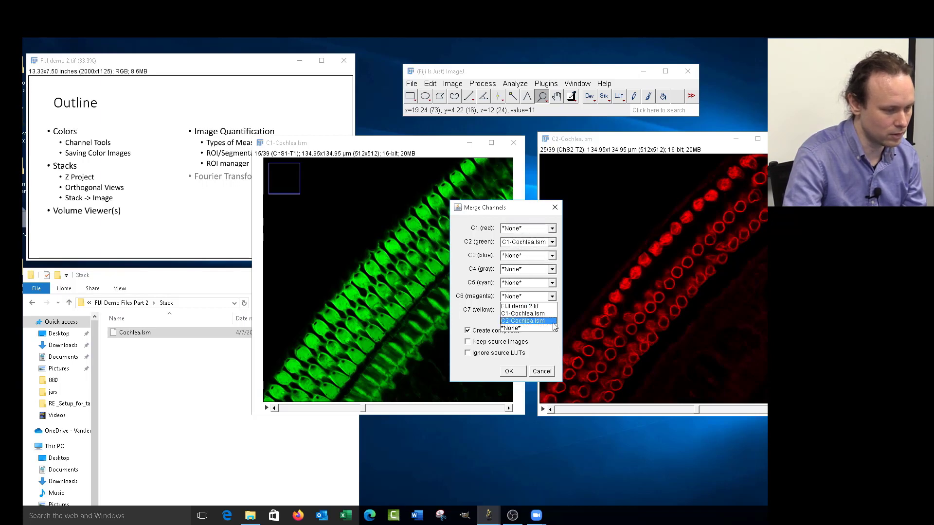
click(547, 327)
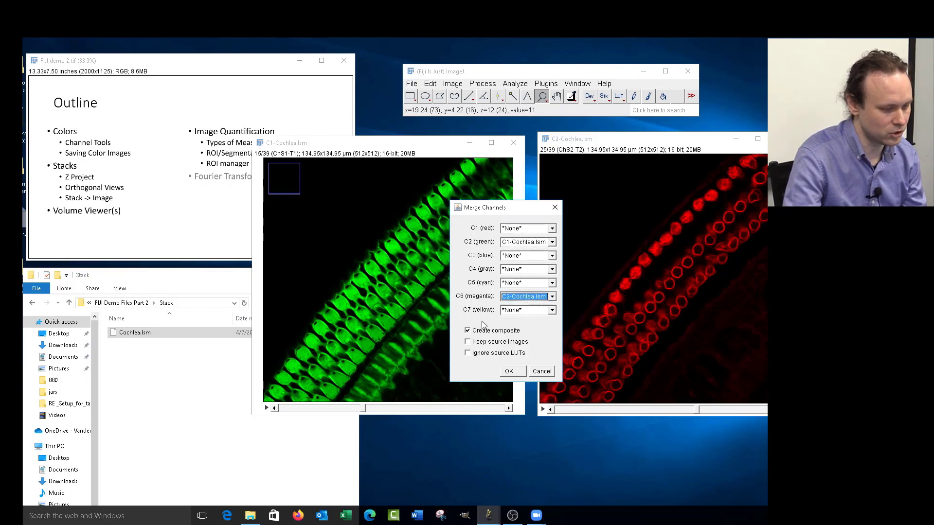
Step: Merge the channels into a composite, keeping the source images and ignoring source LUTs, and show slice 19 of the result
click(483, 343)
click(497, 353)
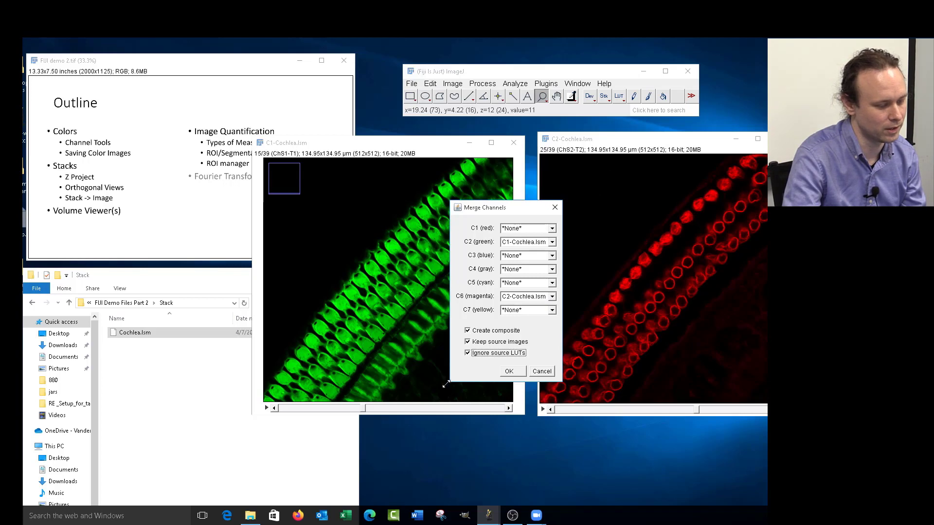
click(508, 371)
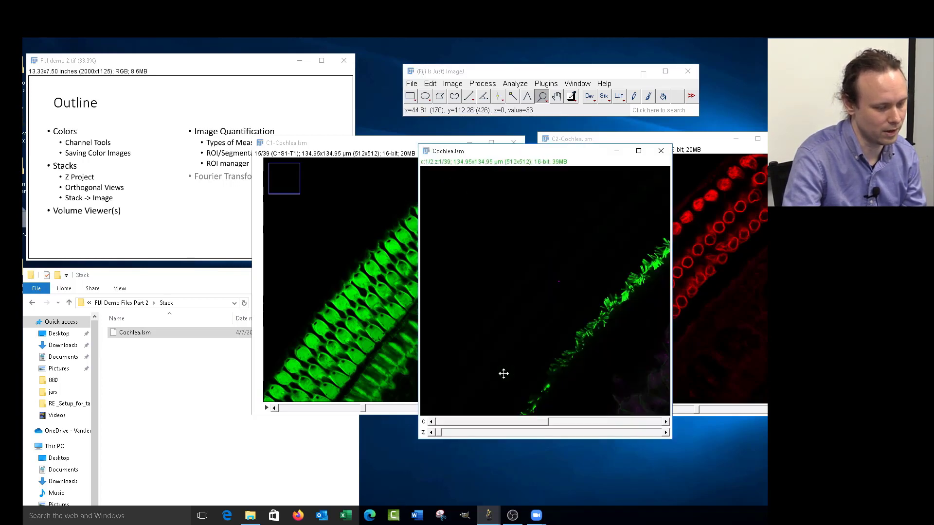
drag(437, 434, 543, 434)
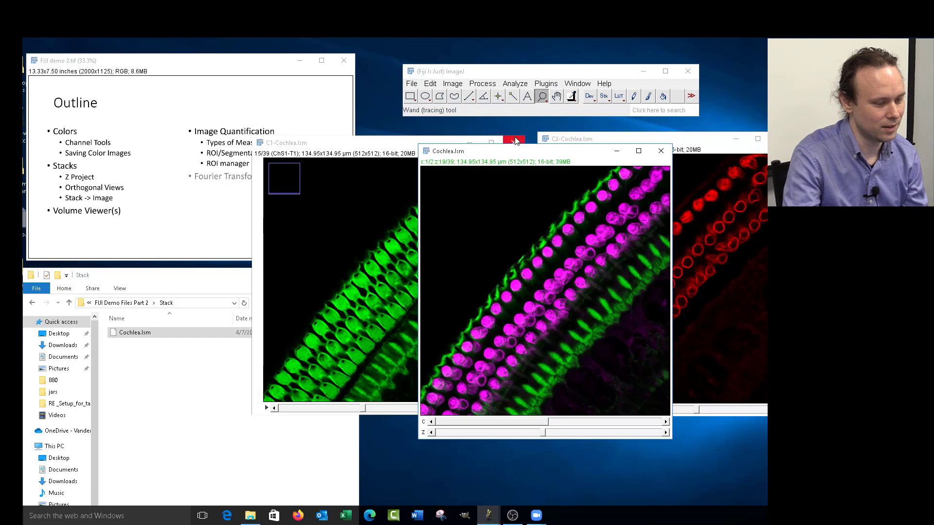
drag(553, 152, 525, 180)
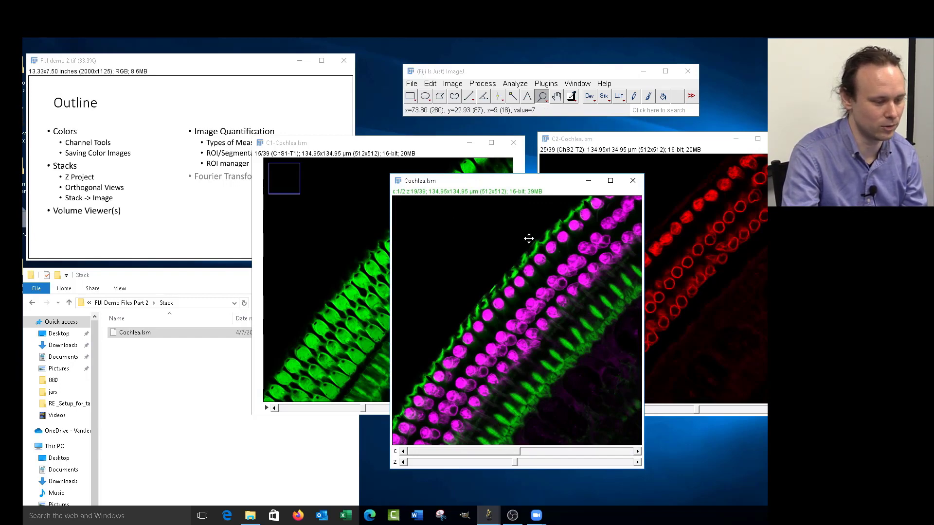
Step: Close the merged image and both single-channel images, and load the original Cochlea.lsm file again
click(631, 183)
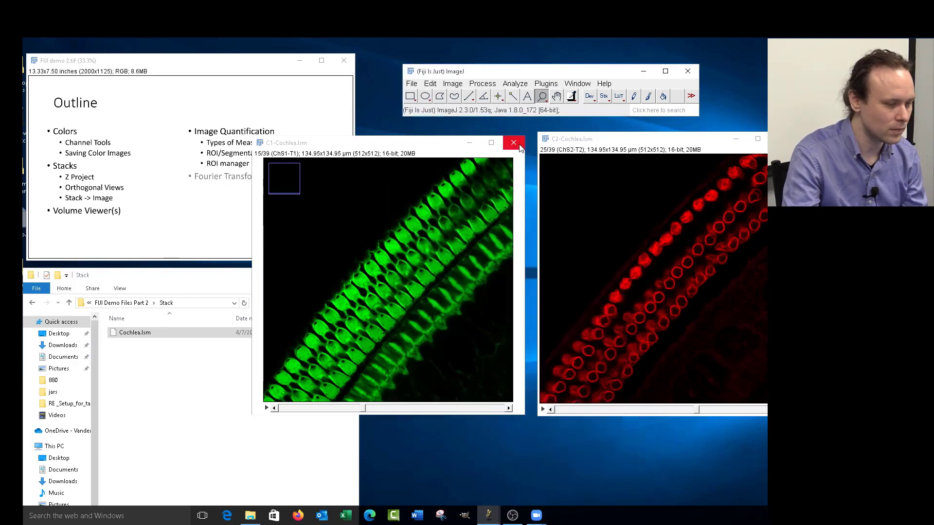
click(518, 145)
click(780, 139)
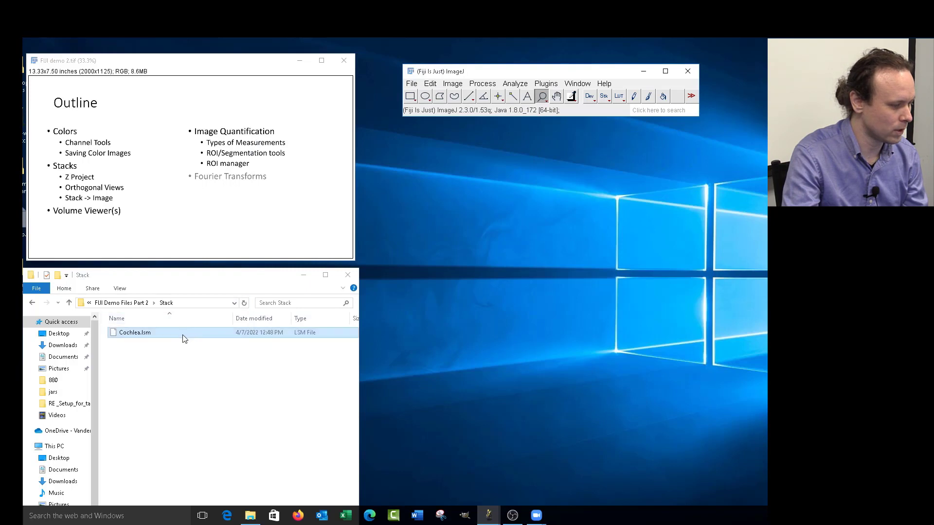
drag(183, 339, 538, 97)
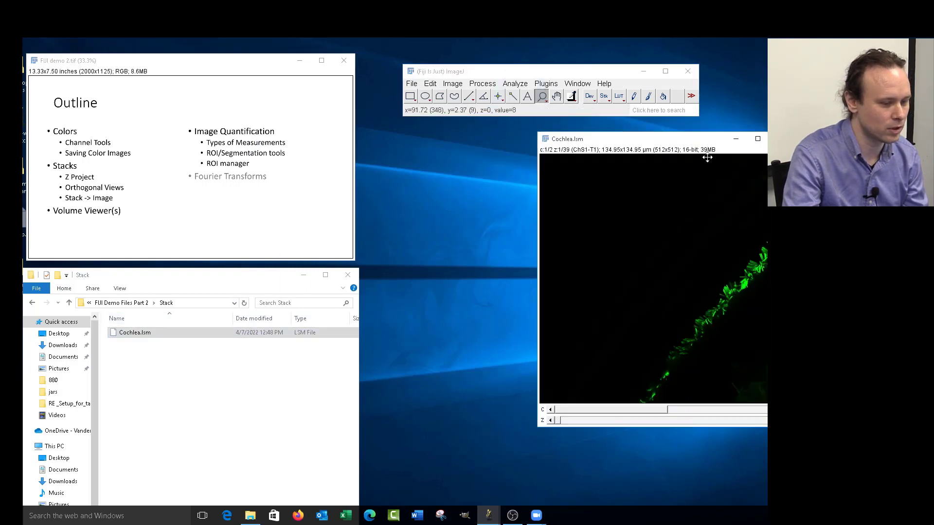
drag(707, 158, 587, 162)
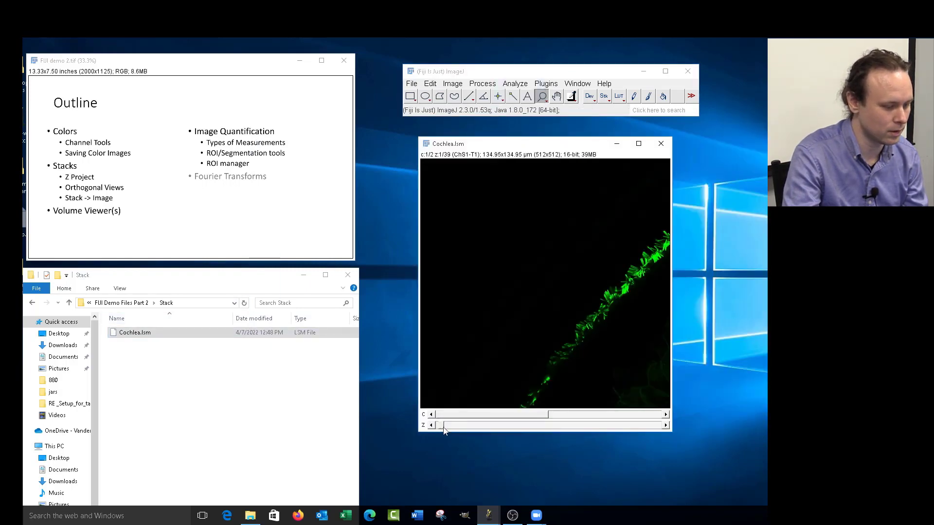
Step: Turn the reloaded Cochlea stack into a composite of both channels and move it to slice 18
drag(443, 426, 496, 426)
click(452, 84)
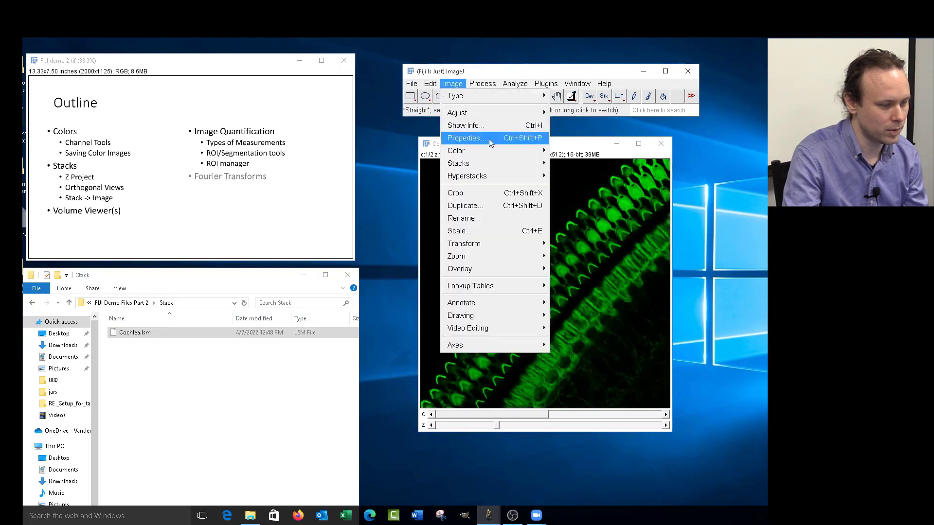
mouse_move(491, 151)
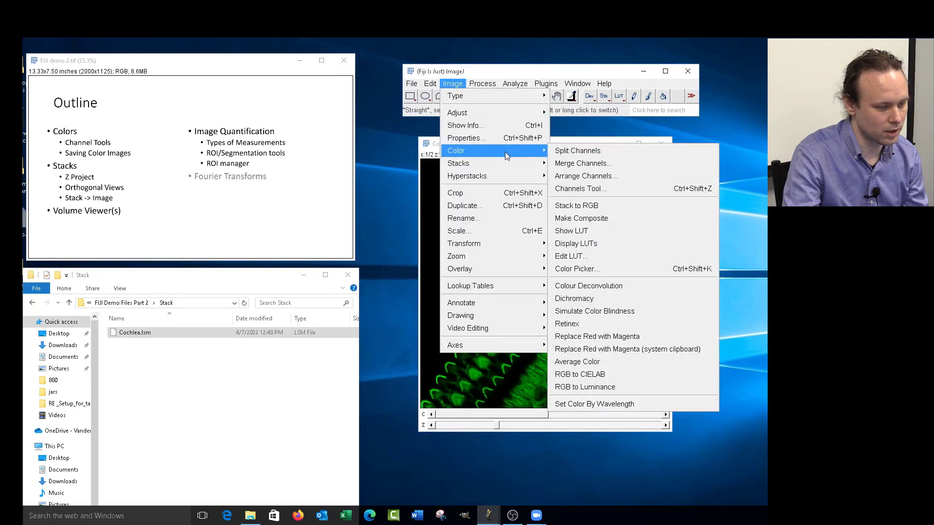
click(638, 220)
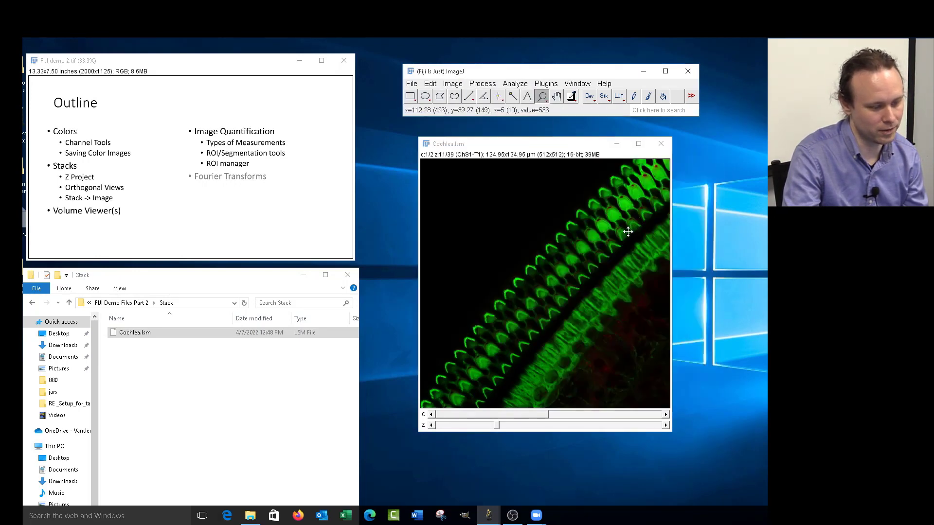
drag(499, 425, 536, 427)
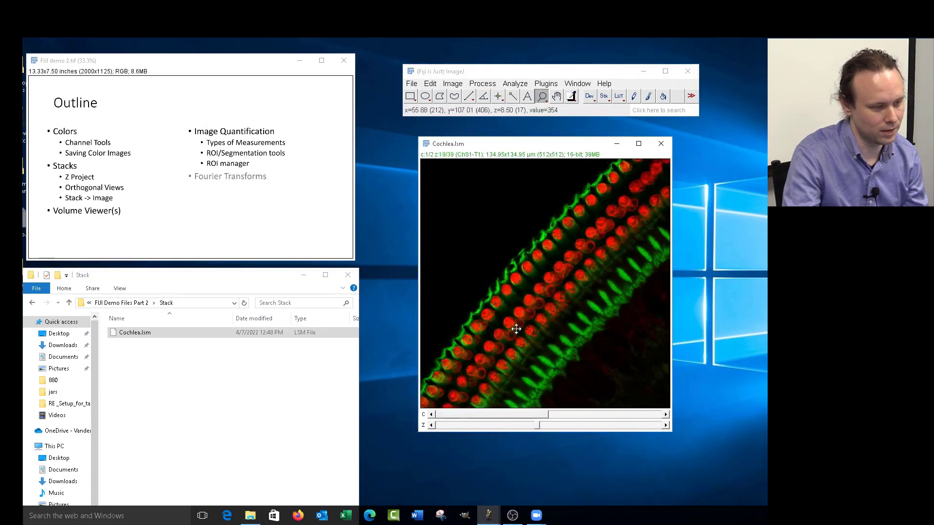
Step: Duplicate only the current composite slice as Cochlea-1.lsm, without duplicating the hyperstack, and place the copy over the original
click(452, 84)
click(491, 213)
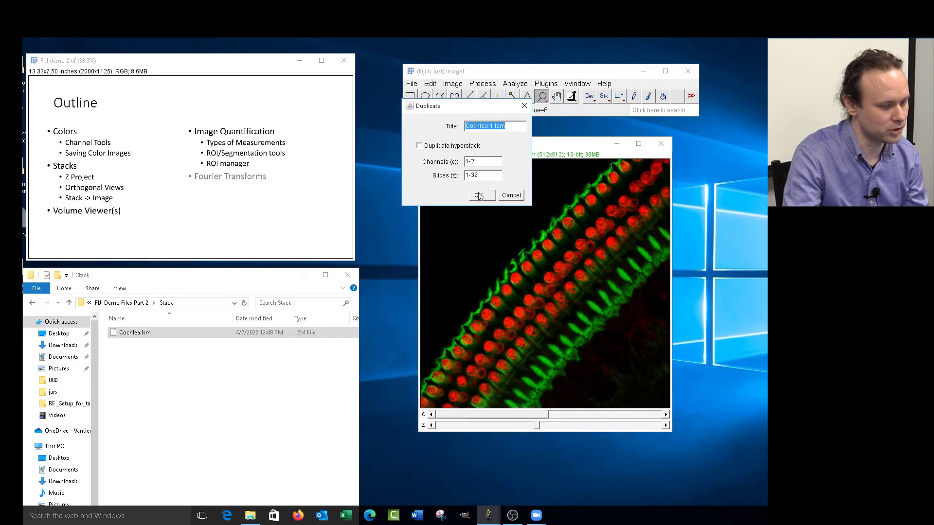
click(479, 196)
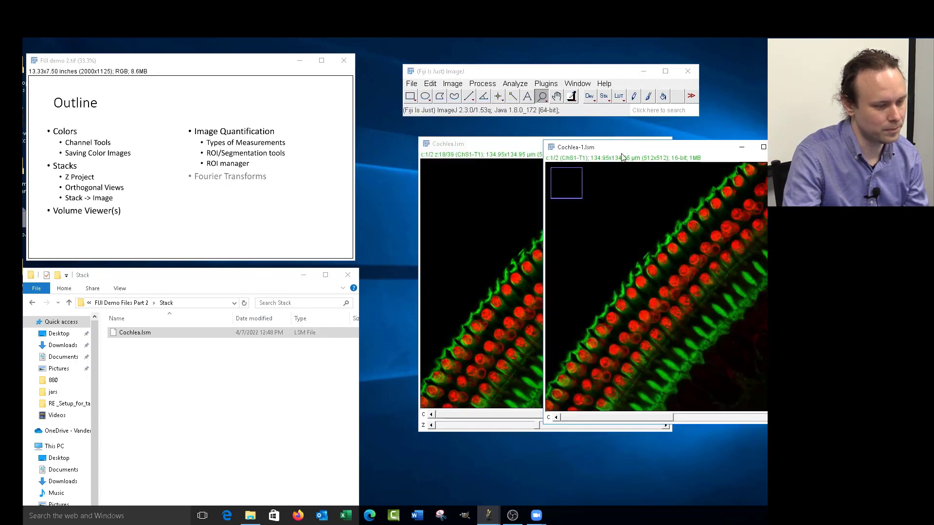
drag(622, 150, 533, 173)
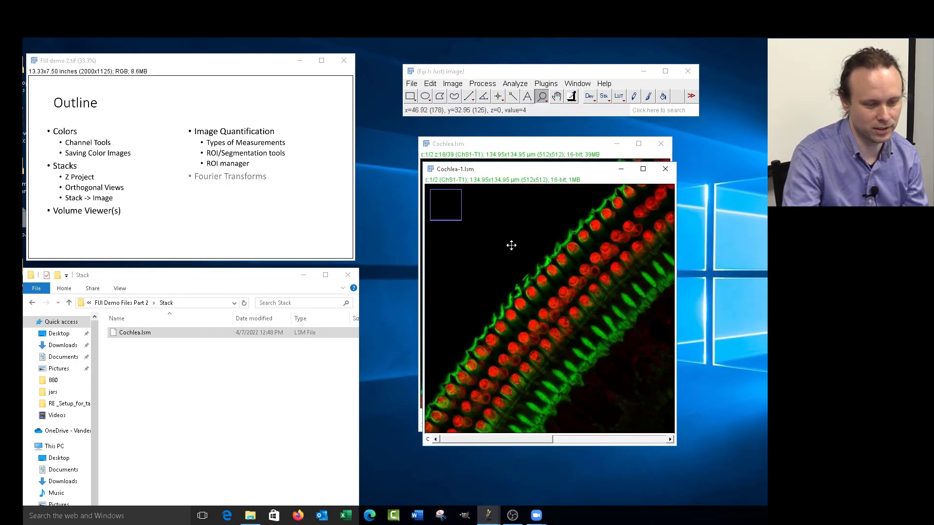
Step: Convert the duplicated Cochlea-1.lsm slice to RGB Color and move the resulting image window aside
click(460, 85)
mouse_move(459, 98)
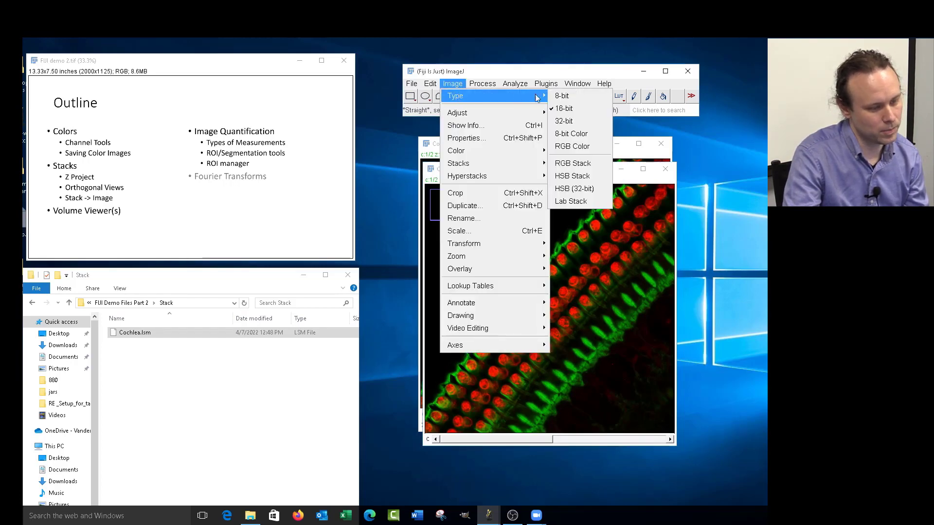
mouse_move(573, 86)
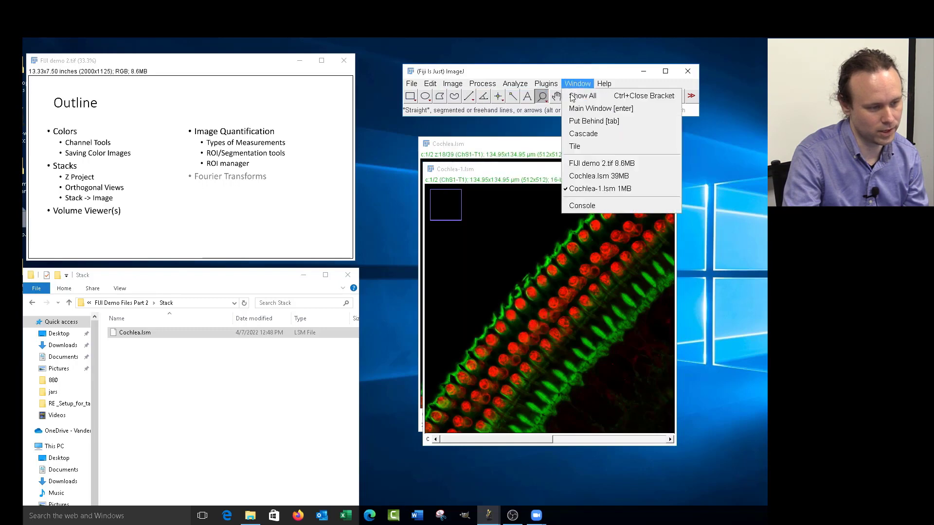
mouse_move(506, 95)
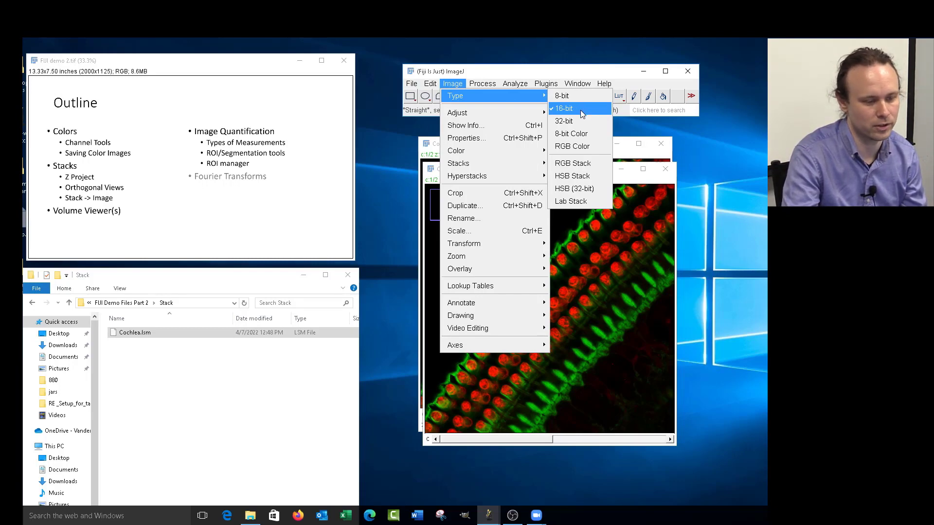
click(572, 147)
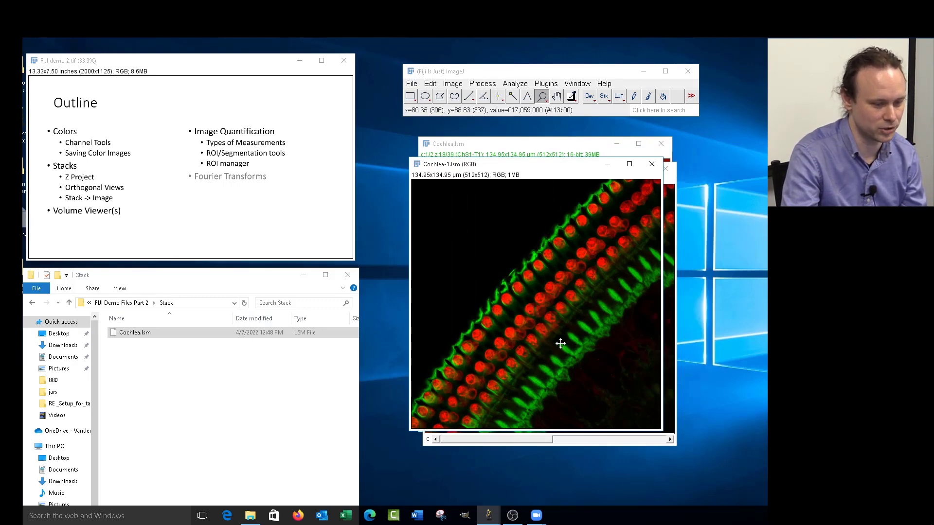
drag(499, 166, 502, 144)
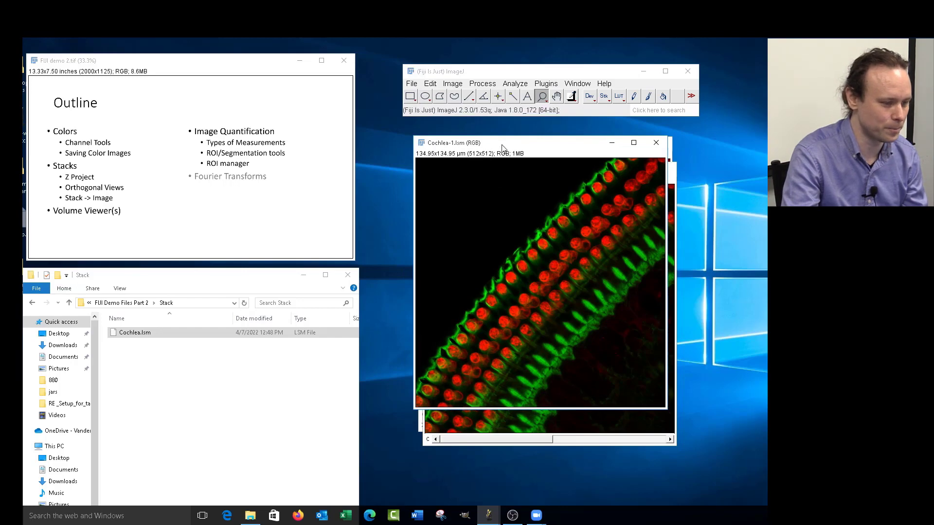
Step: Replace red with magenta in the RGB copy of the Cochlea slice, and reposition its window to compare it with the red-green version
drag(502, 147, 497, 165)
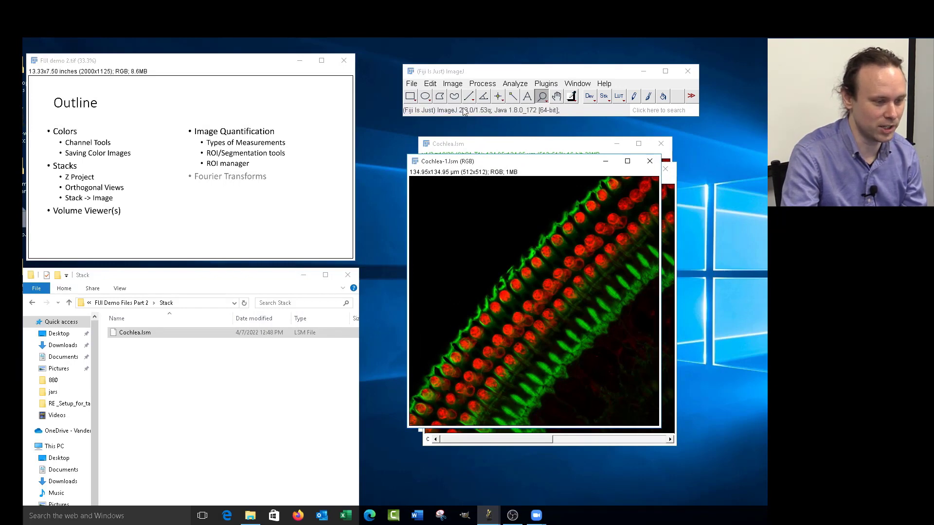
click(452, 84)
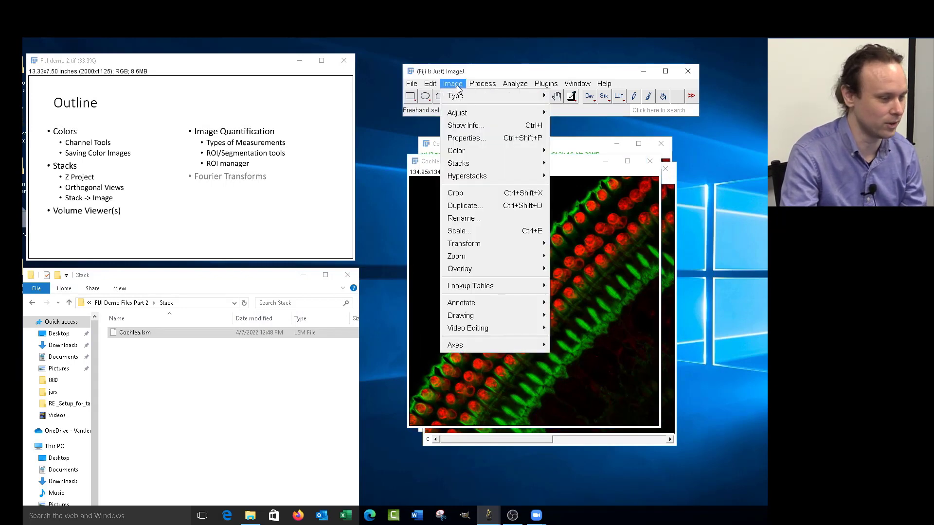
mouse_move(489, 248)
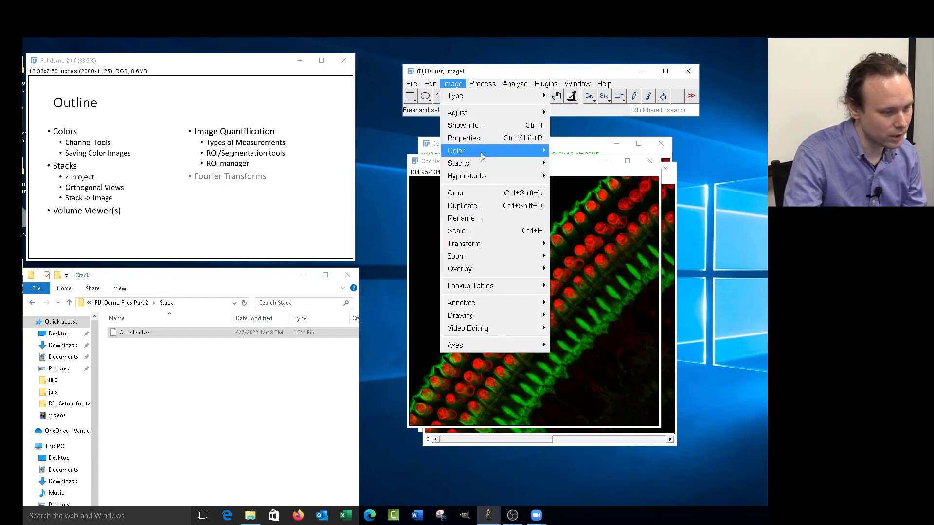
mouse_move(498, 154)
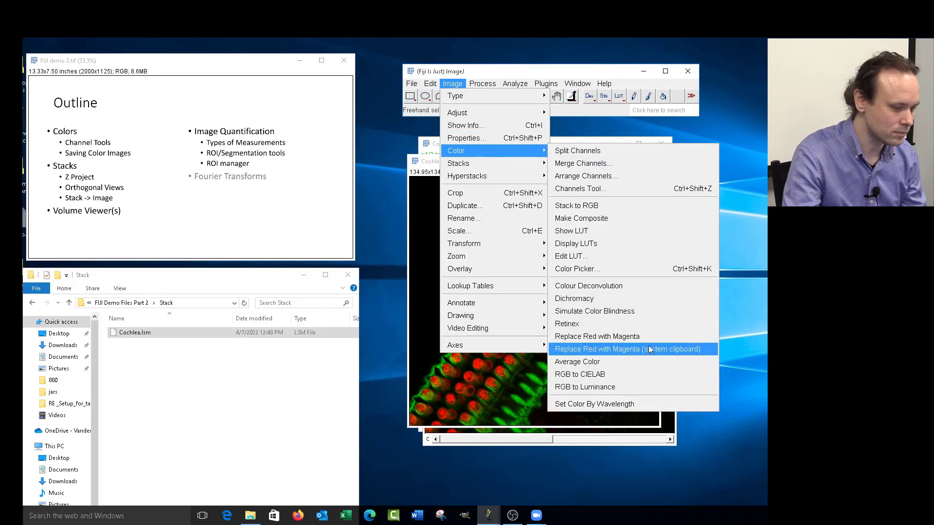
click(598, 342)
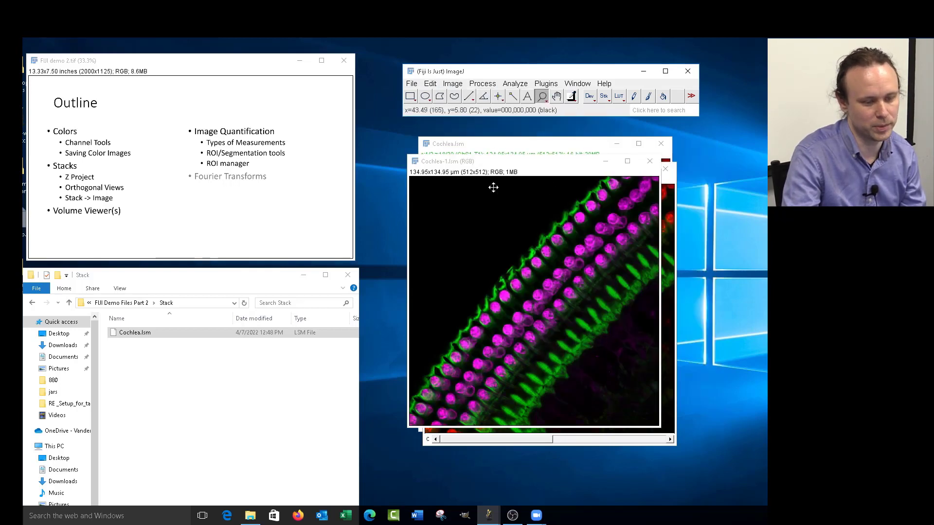
drag(534, 163, 433, 185)
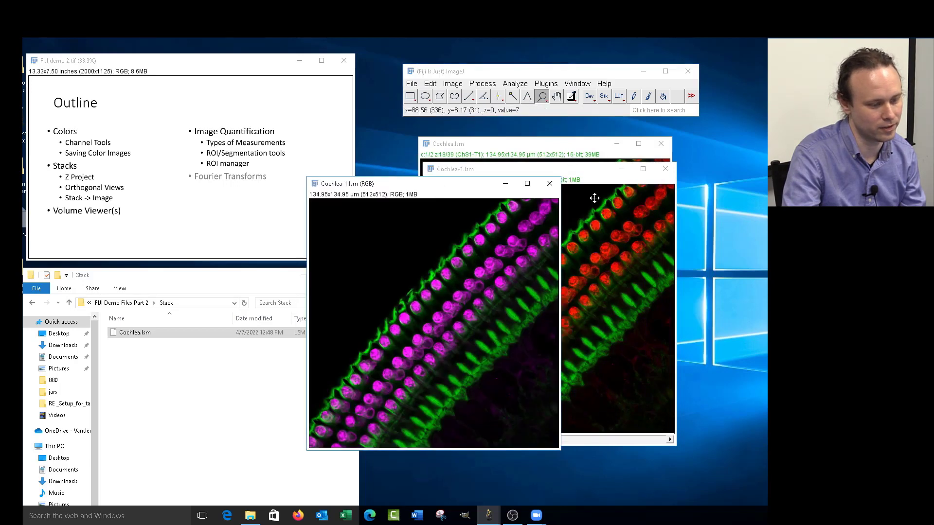
drag(583, 170, 580, 209)
Step: Close the magenta RGB image without saving it, along with the Cochlea-1.lsm duplicate and the original Cochlea stack
click(452, 83)
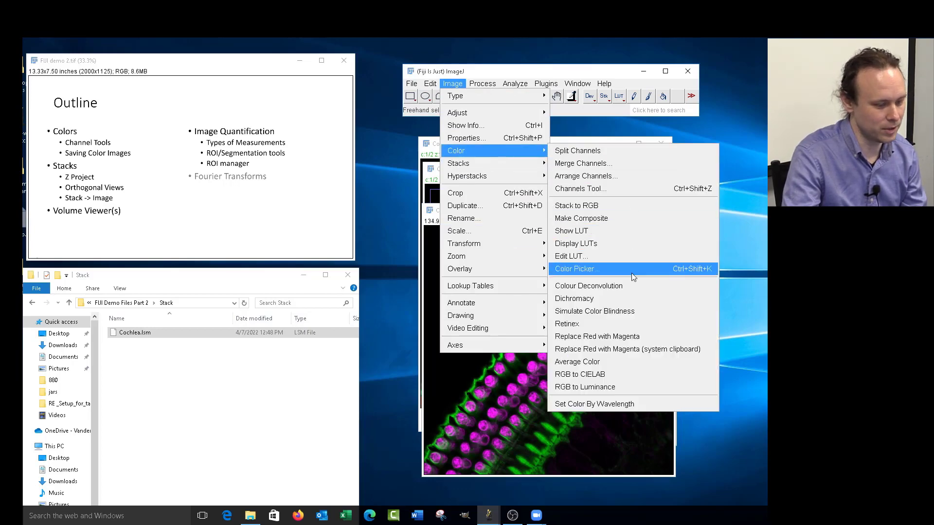
click(682, 356)
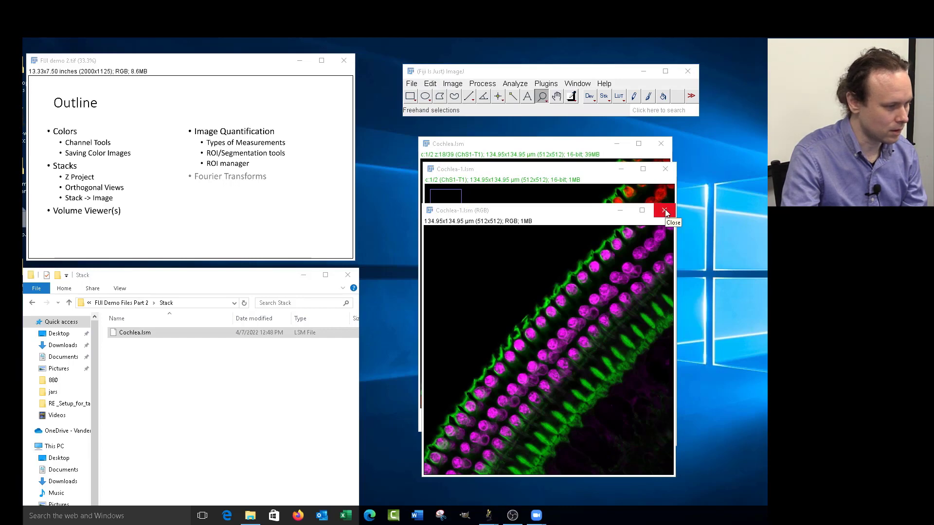
click(665, 211)
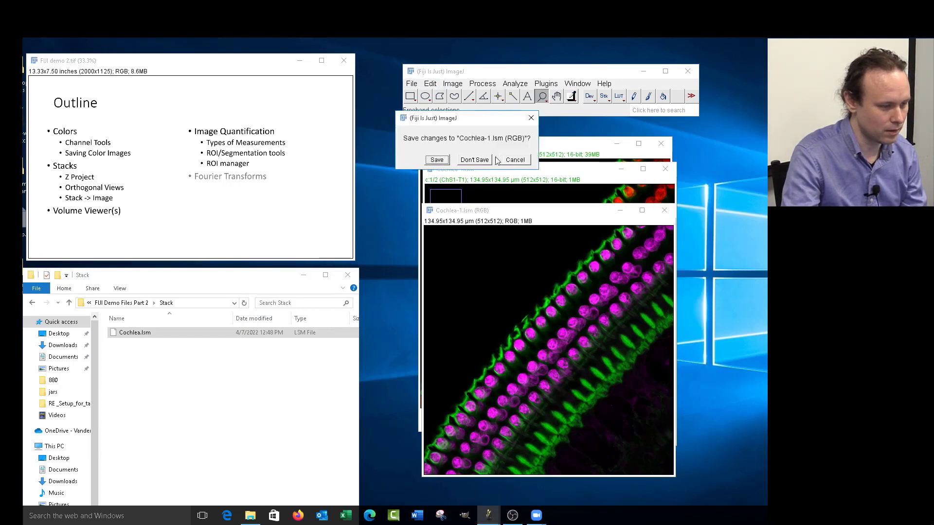
click(474, 160)
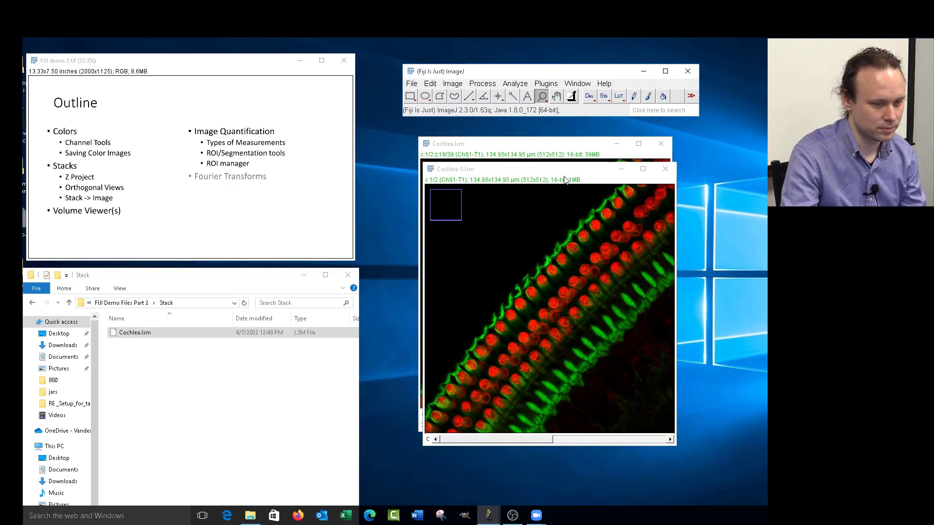
click(665, 169)
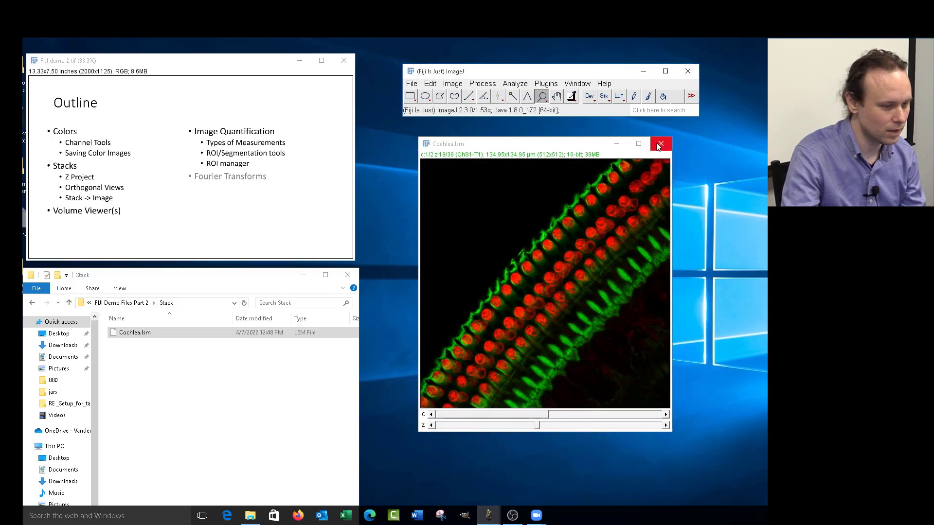
click(659, 145)
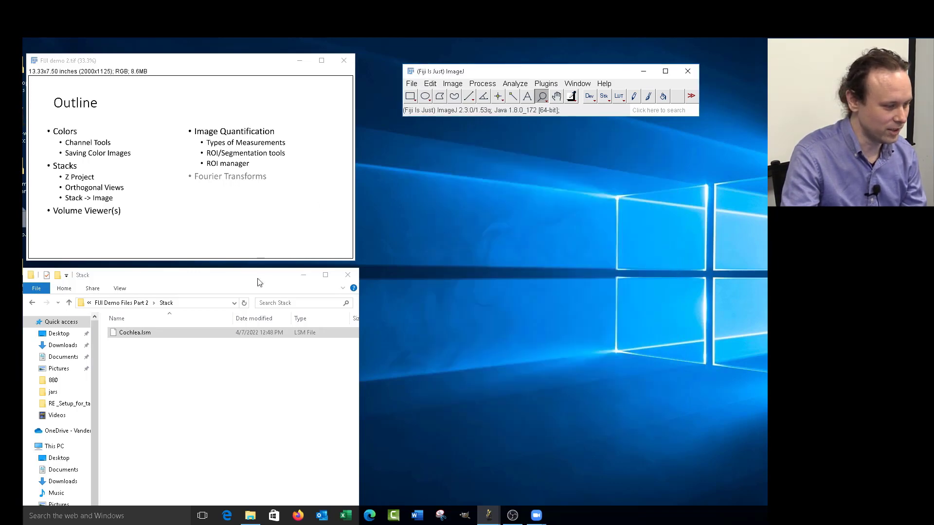
Step: Load Cochlea.lsm again and browse its z-slices in both channels, finishing on slice 11 of the first channel
drag(198, 336, 508, 109)
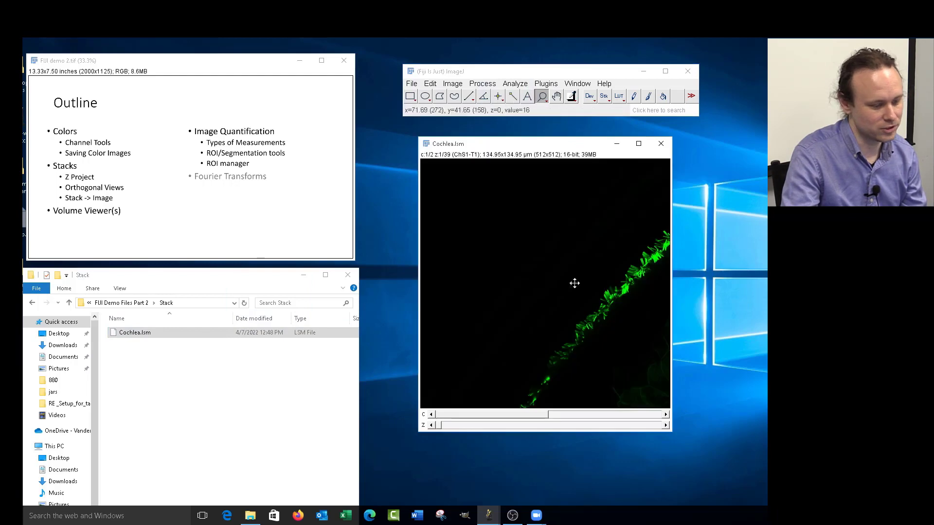
drag(439, 424, 529, 415)
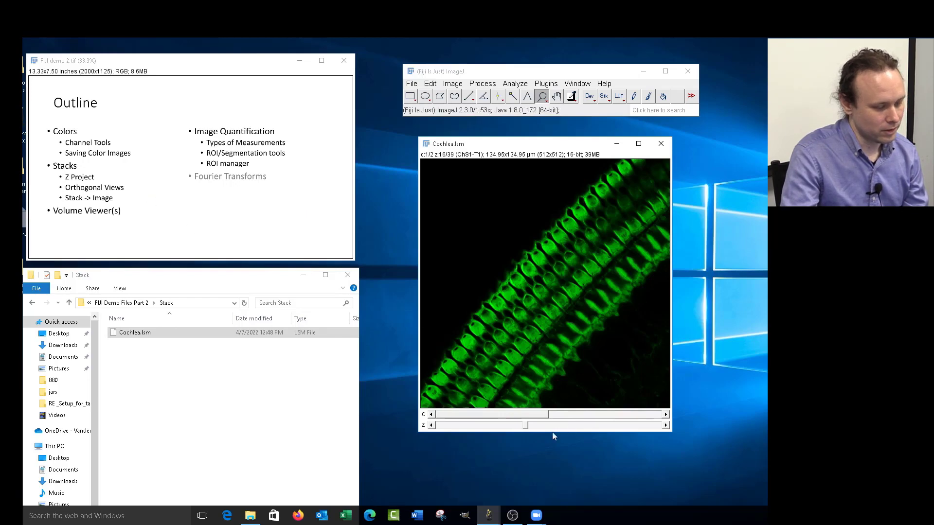
mouse_move(523, 428)
mouse_down()
mouse_move(467, 425)
mouse_move(618, 419)
mouse_move(441, 423)
mouse_move(640, 436)
mouse_move(534, 427)
mouse_up()
drag(596, 415, 490, 429)
drag(500, 430, 615, 419)
drag(519, 428, 582, 432)
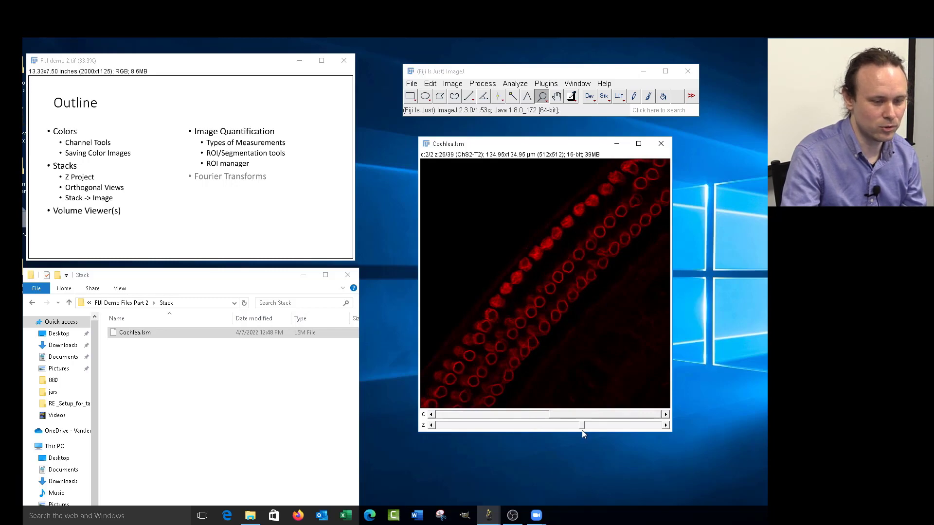
mouse_move(583, 427)
mouse_down()
mouse_move(485, 426)
mouse_move(580, 428)
mouse_up()
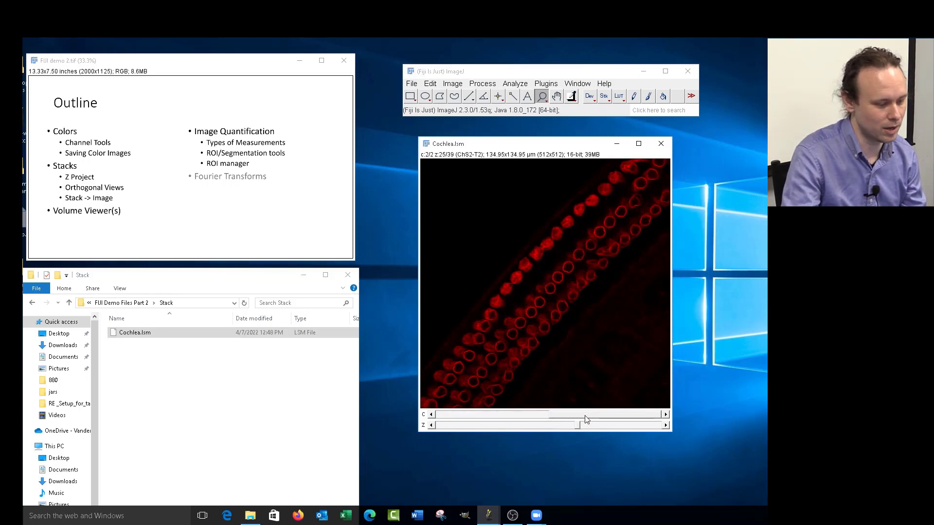
drag(584, 416, 490, 413)
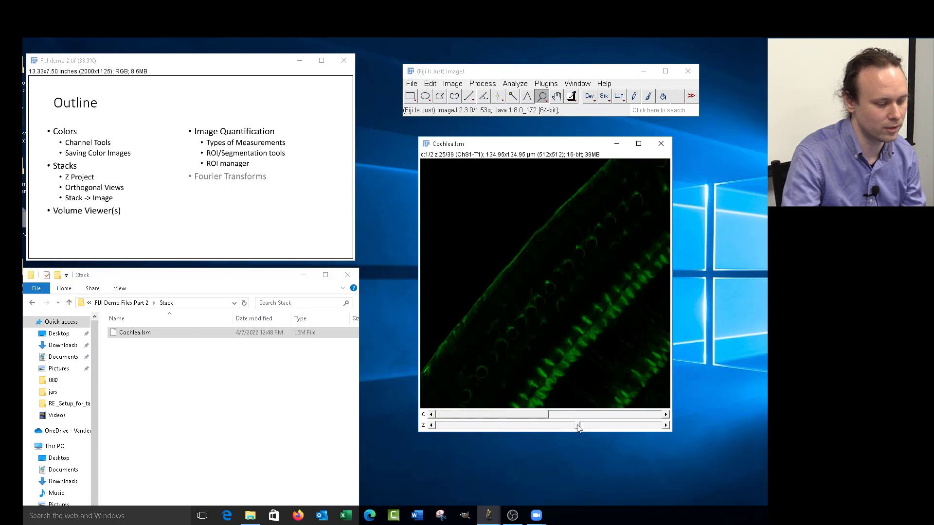
drag(577, 426, 485, 426)
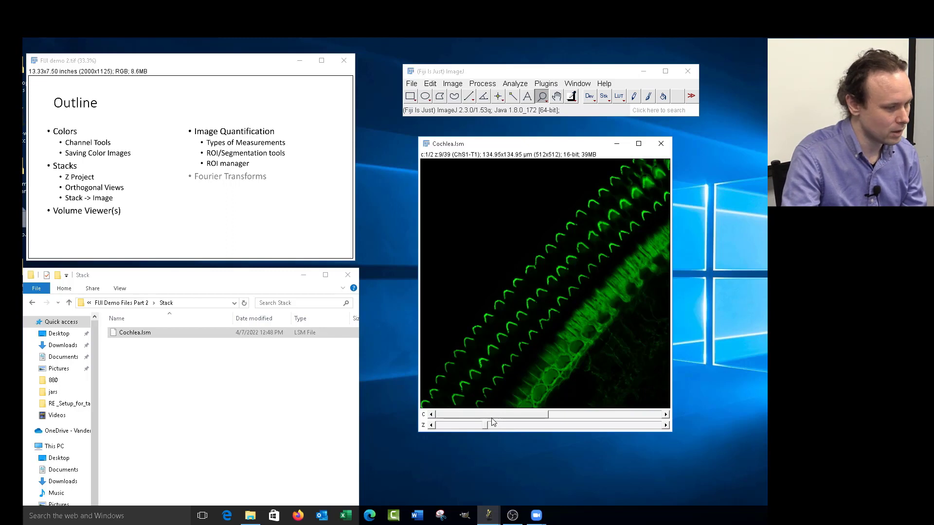
drag(489, 428, 497, 426)
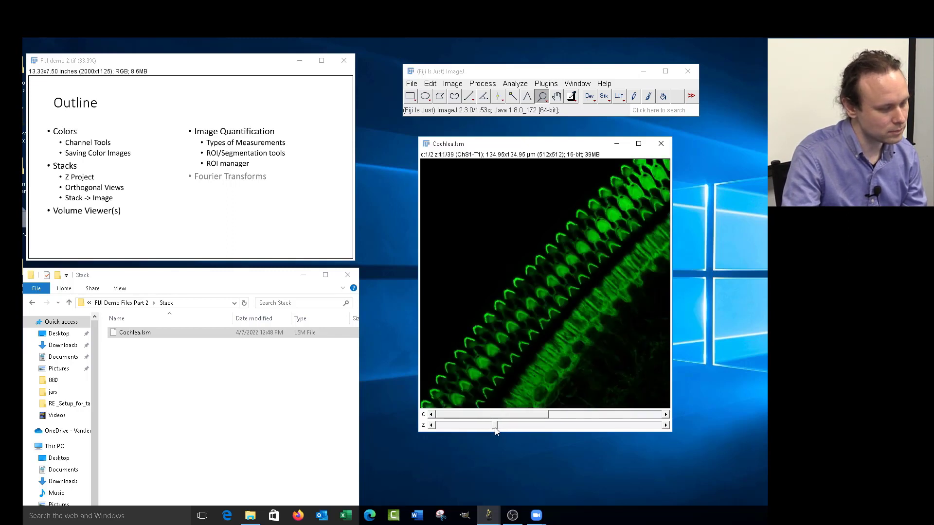
Step: Make the reloaded Cochlea stack a composite of both channels and go to slice 18
click(452, 84)
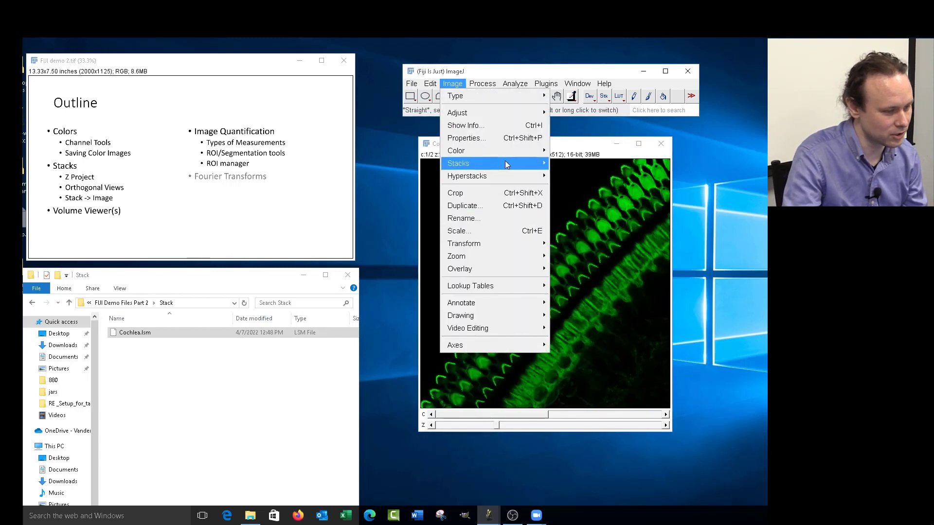
mouse_move(509, 148)
click(581, 218)
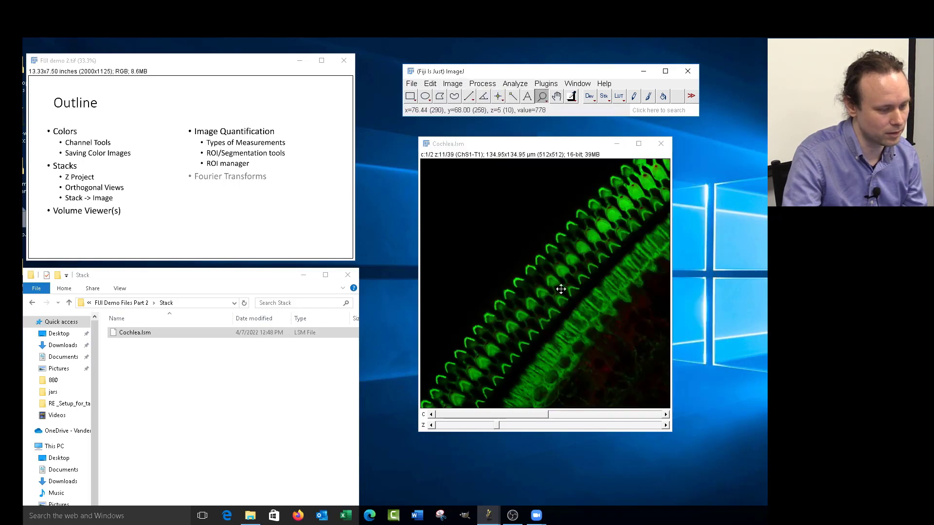
drag(497, 427, 536, 422)
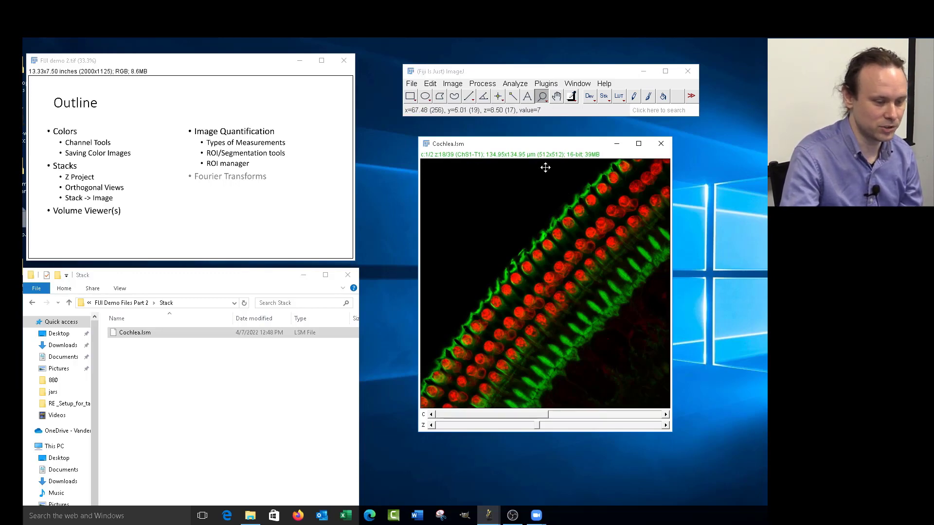
drag(552, 413, 504, 418)
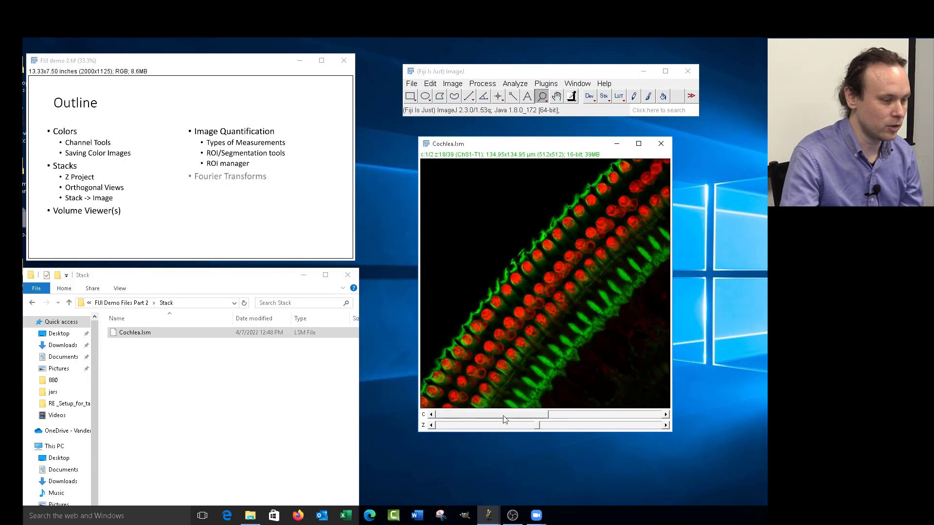
Step: Create a Max Intensity Z projection of the composite Cochlea stack from slice 1 to slice 39
click(452, 83)
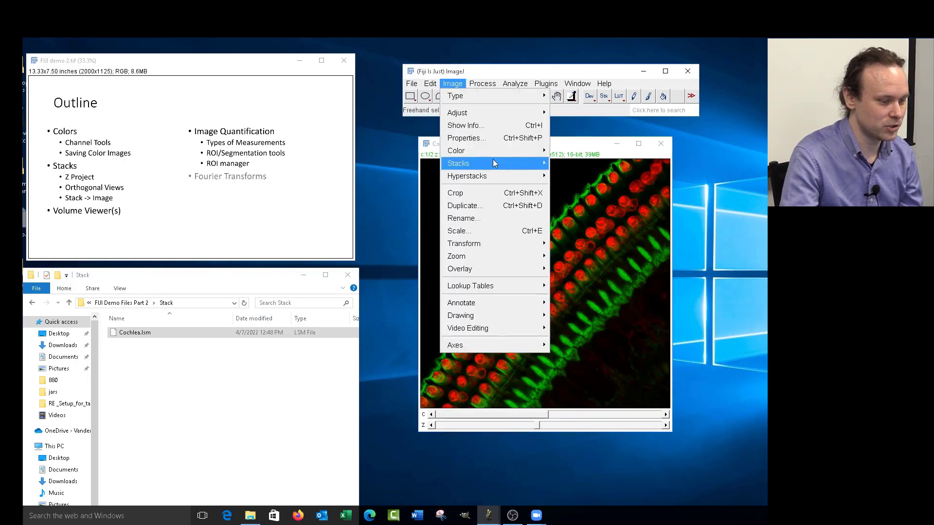
mouse_move(495, 163)
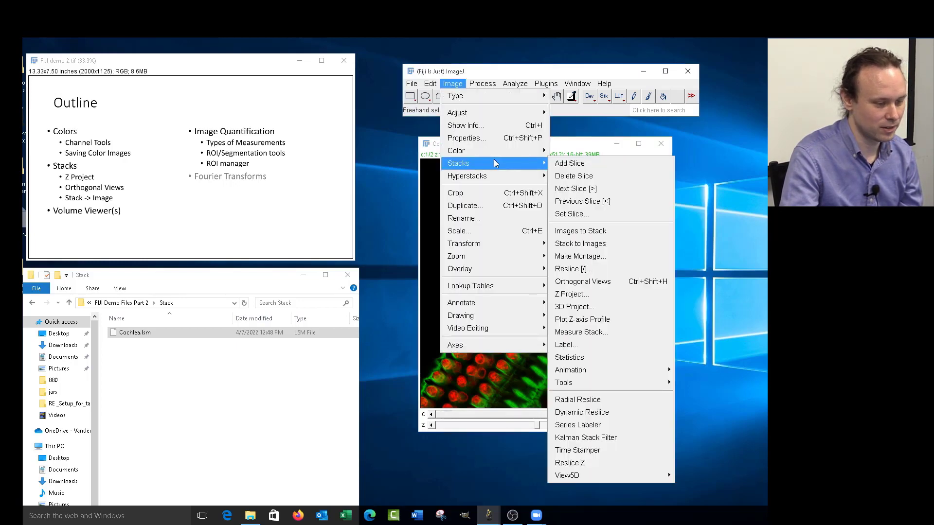
click(614, 296)
drag(457, 110, 522, 134)
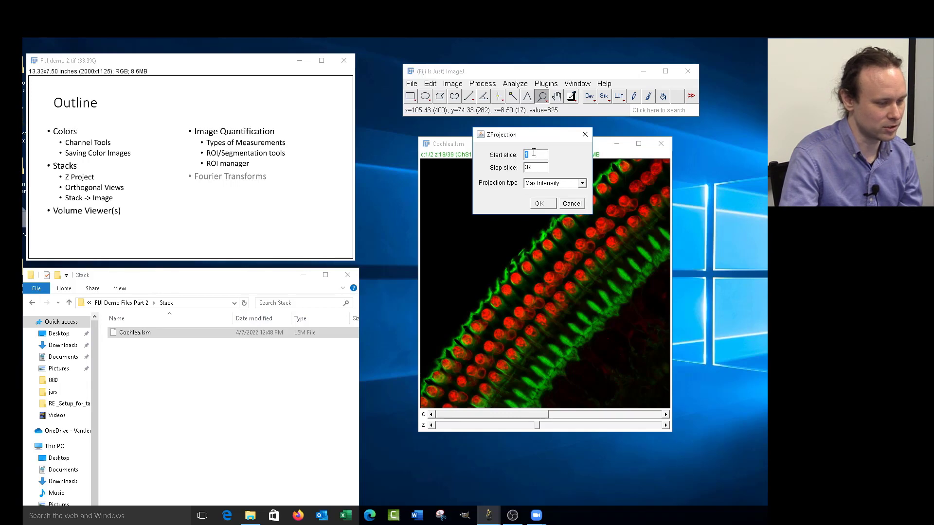
click(538, 184)
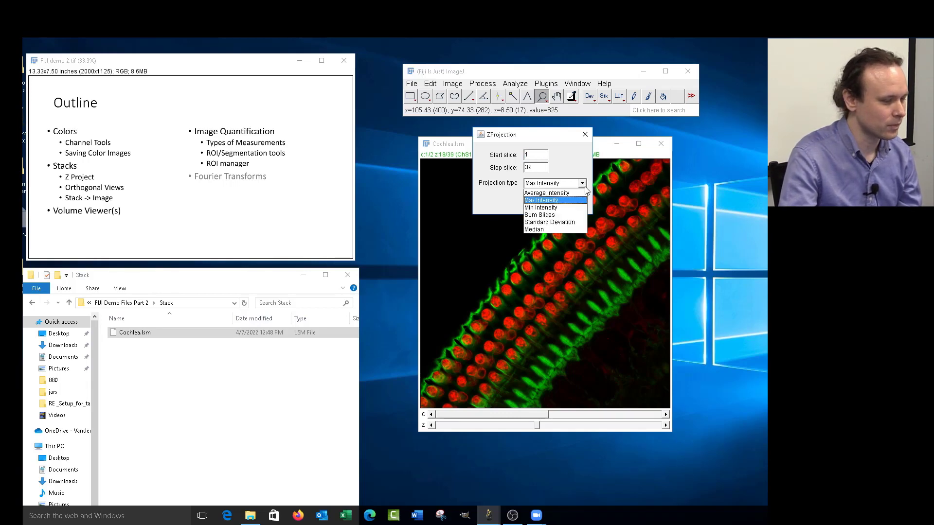
click(544, 201)
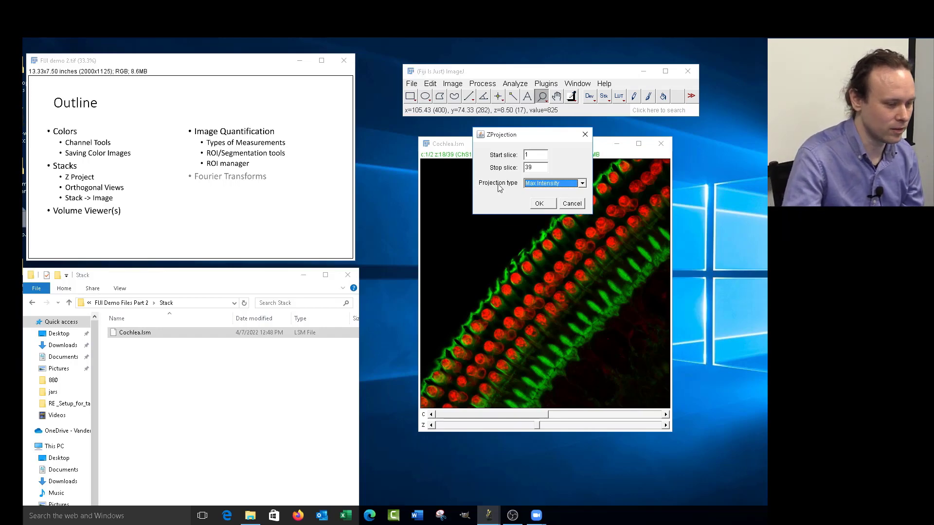
click(556, 185)
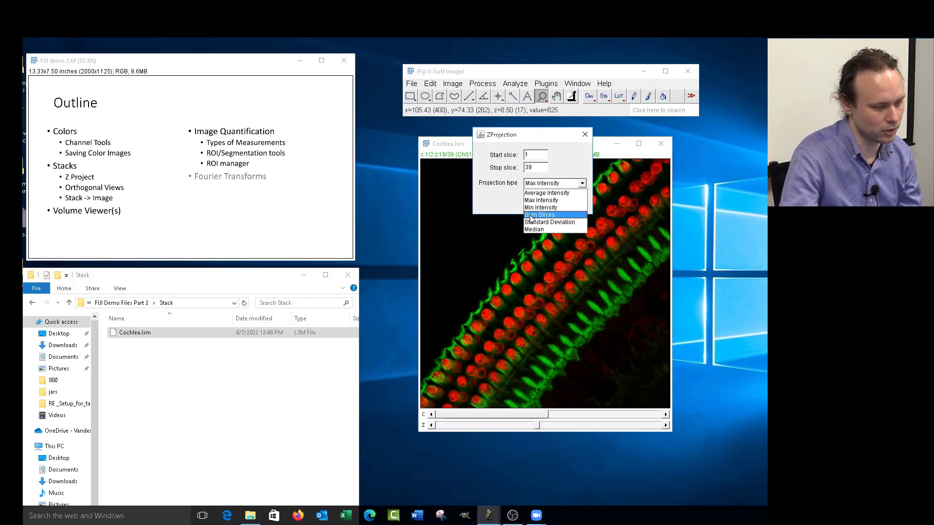
click(555, 201)
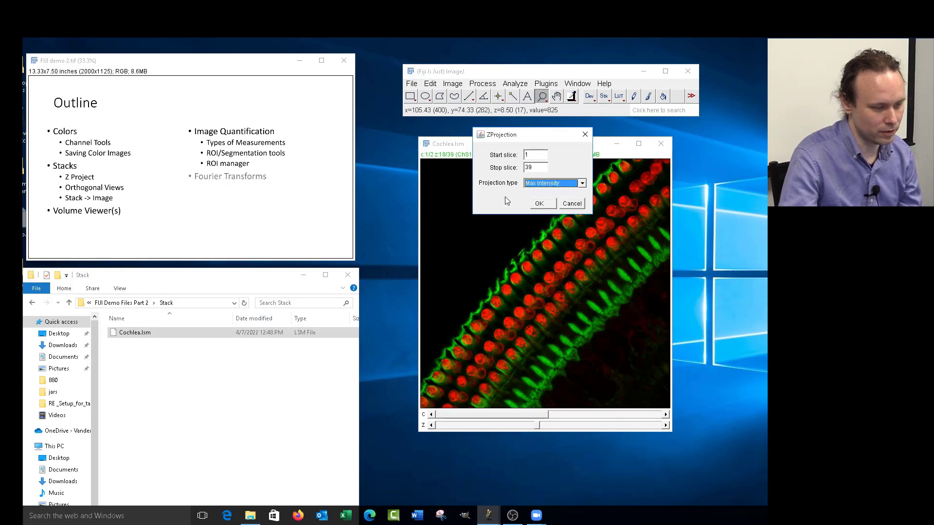
click(540, 204)
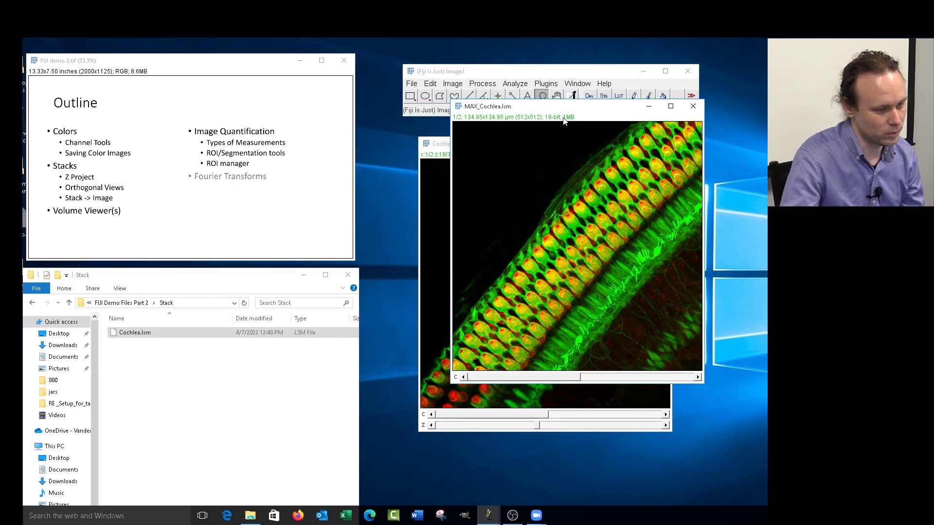
Step: Compare the maximum projection side by side with the stack, moving the stack to slice 12, and close the projection
drag(566, 106, 227, 115)
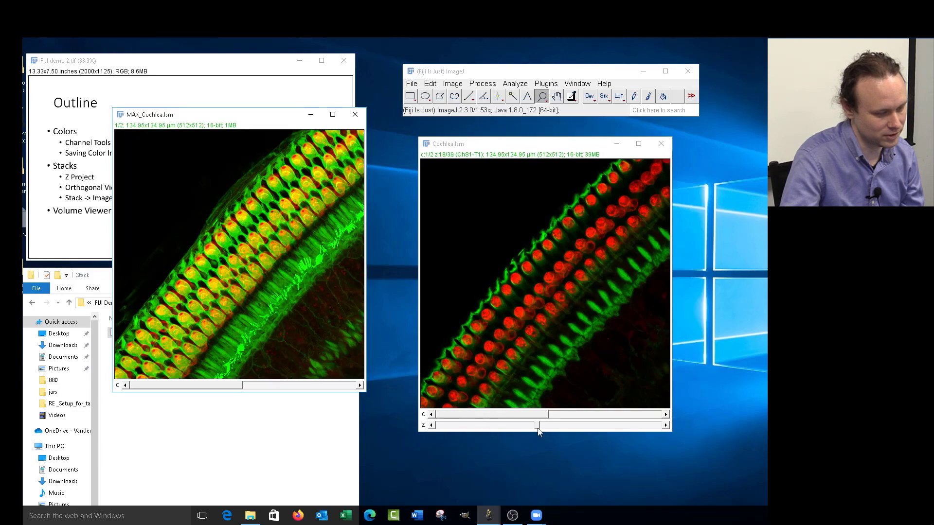
drag(538, 427, 505, 430)
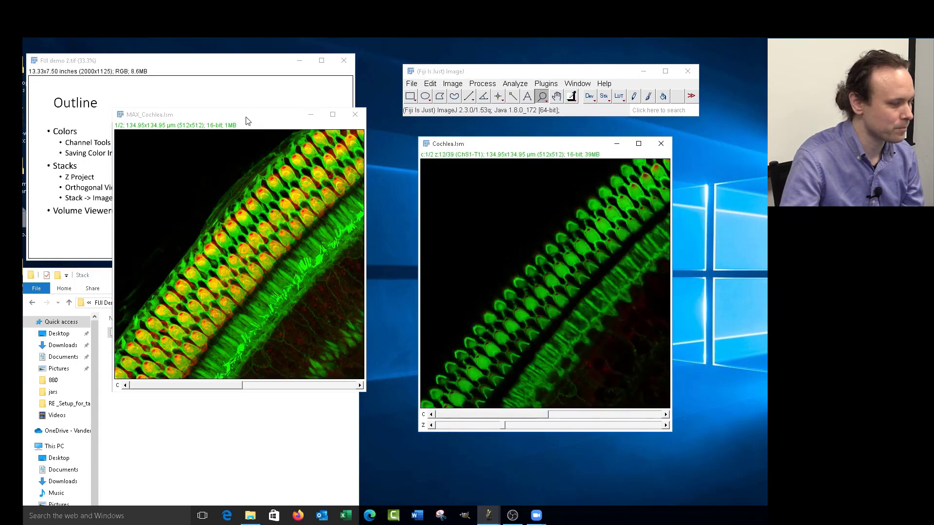
drag(246, 119, 638, 202)
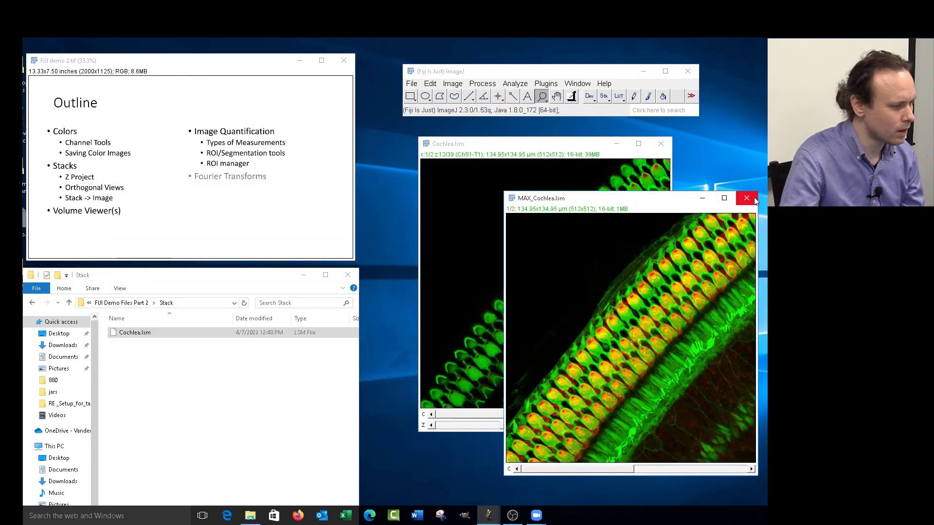
click(746, 198)
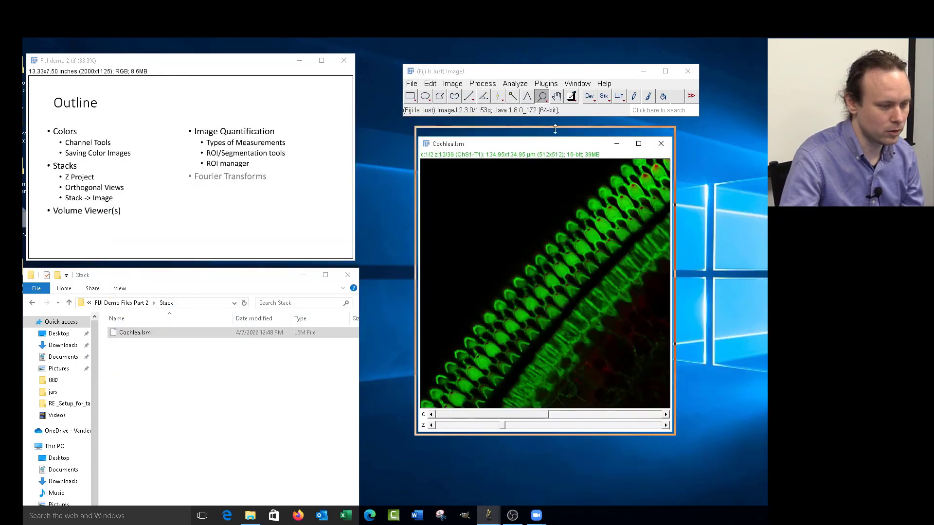
Step: Go to slice 13 of the composite Cochlea stack and show its Orthogonal Views
drag(543, 142, 536, 132)
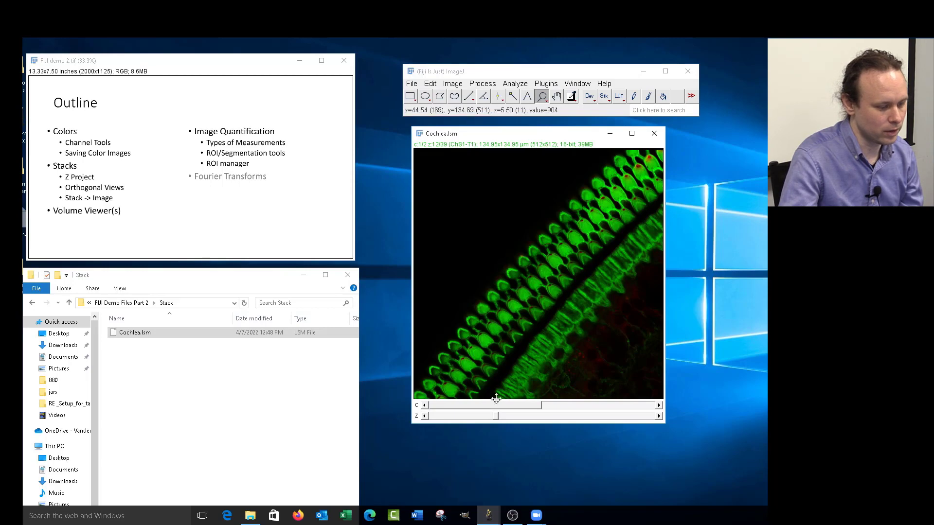
mouse_move(494, 416)
mouse_down()
mouse_move(436, 416)
mouse_move(647, 417)
mouse_move(501, 417)
mouse_up()
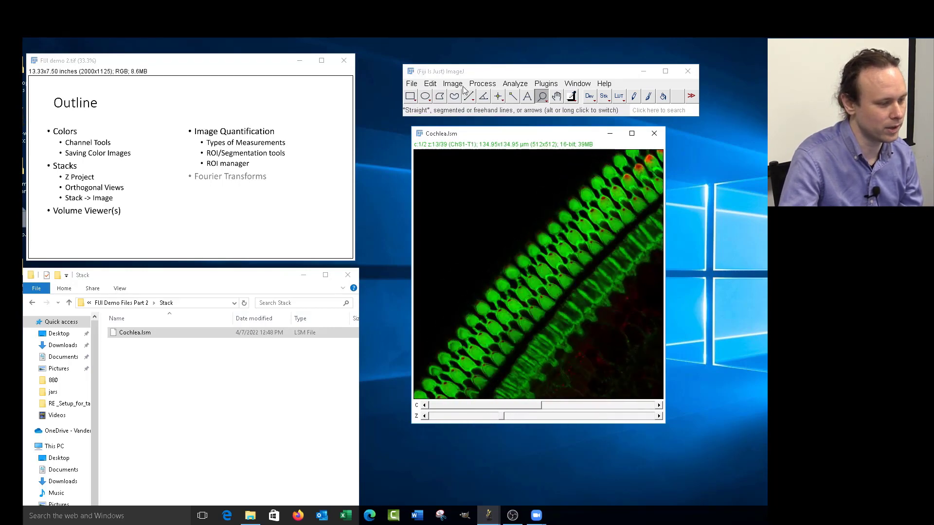
click(452, 83)
mouse_move(517, 162)
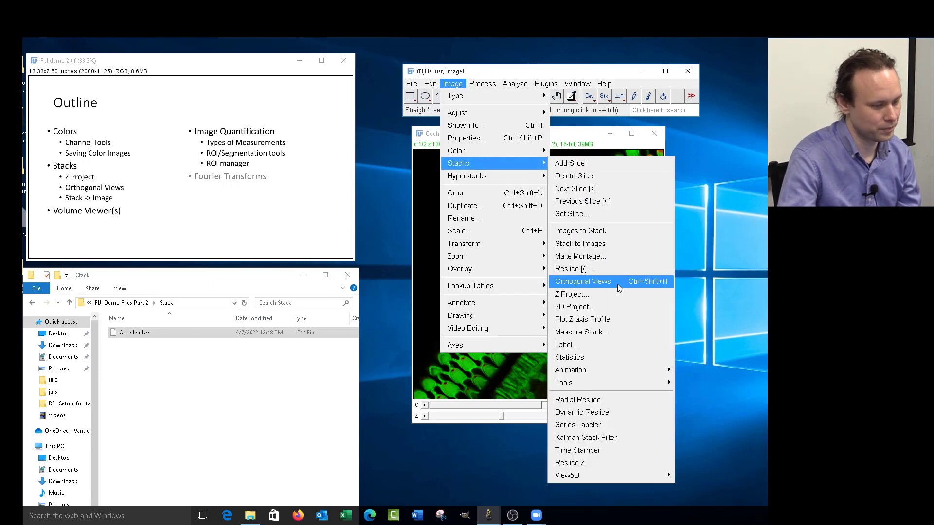
click(619, 287)
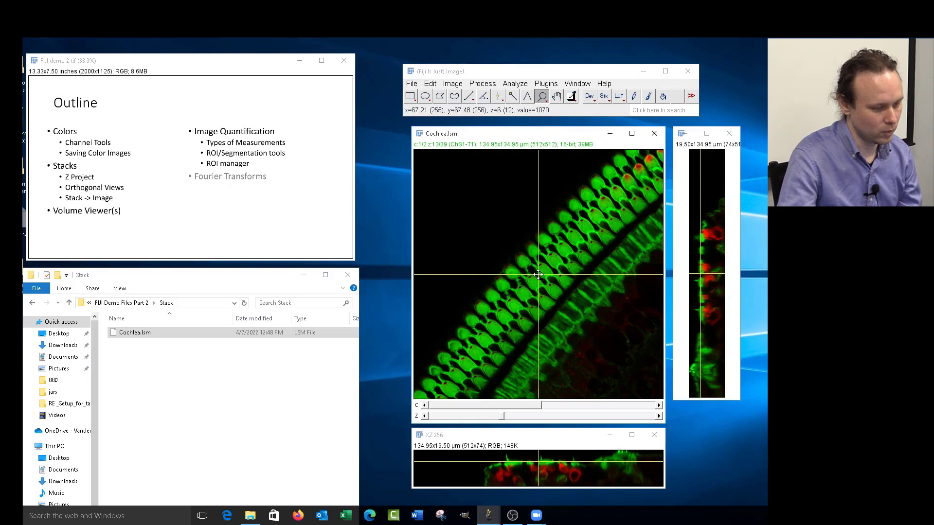
Step: Examine the XZ and YZ cross-sections by moving the crosshair through the hair cells, ending on slice 26, and close the orthogonal views
drag(535, 275, 567, 252)
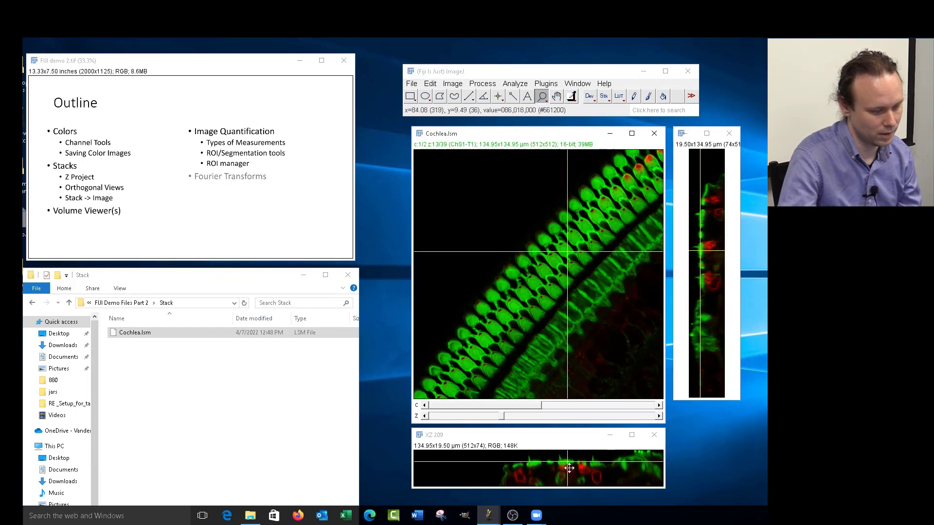
drag(567, 467, 619, 469)
drag(705, 248, 713, 226)
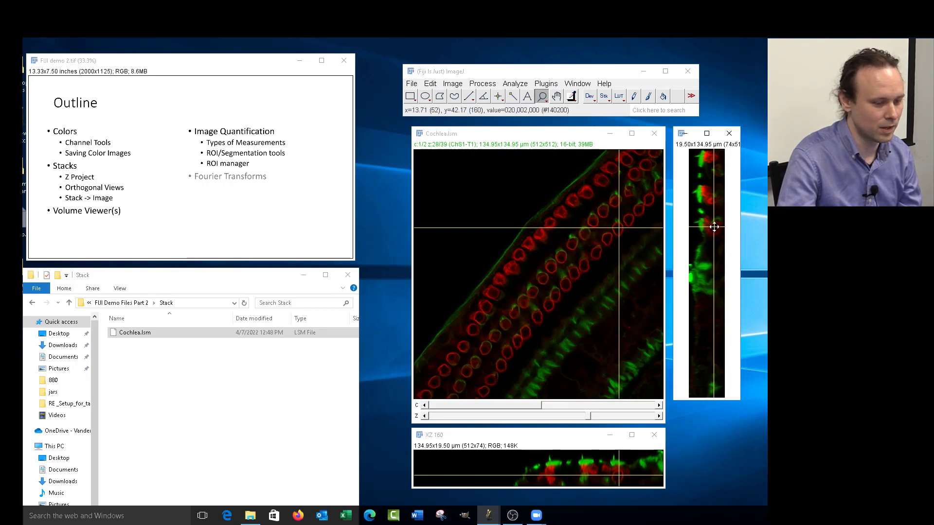
mouse_move(713, 226)
mouse_down()
mouse_move(705, 214)
mouse_move(711, 221)
mouse_up()
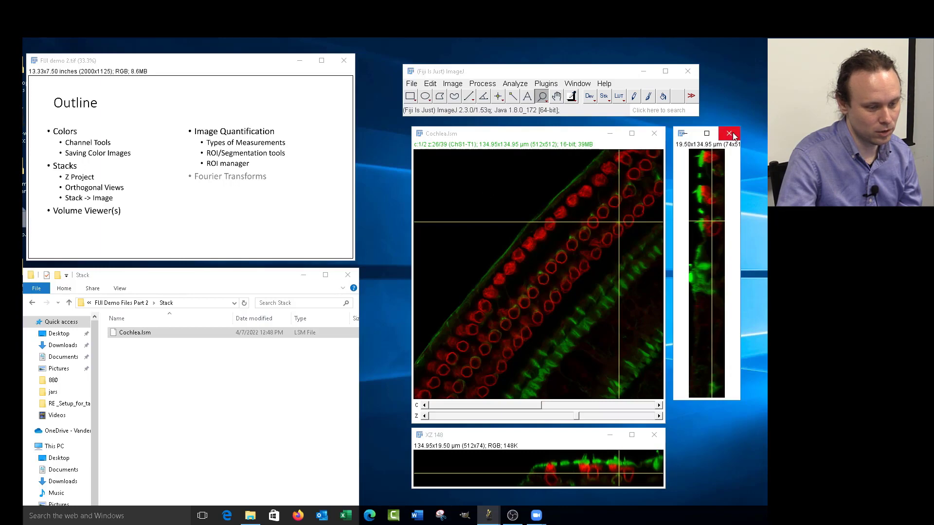
click(660, 440)
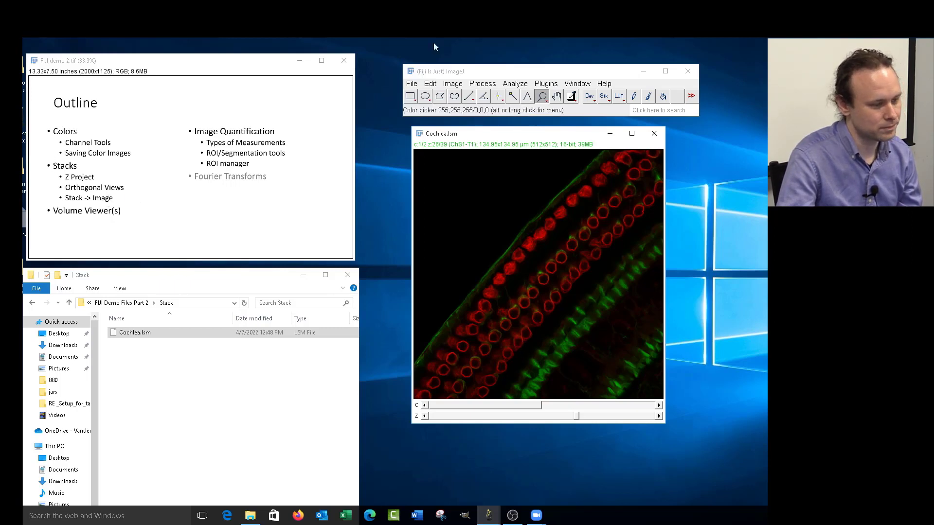
Step: Duplicate the Cochlea stack as a hyperstack with channels 1-2 and slices 10-12, titled Cochlea-1.lsm
click(453, 84)
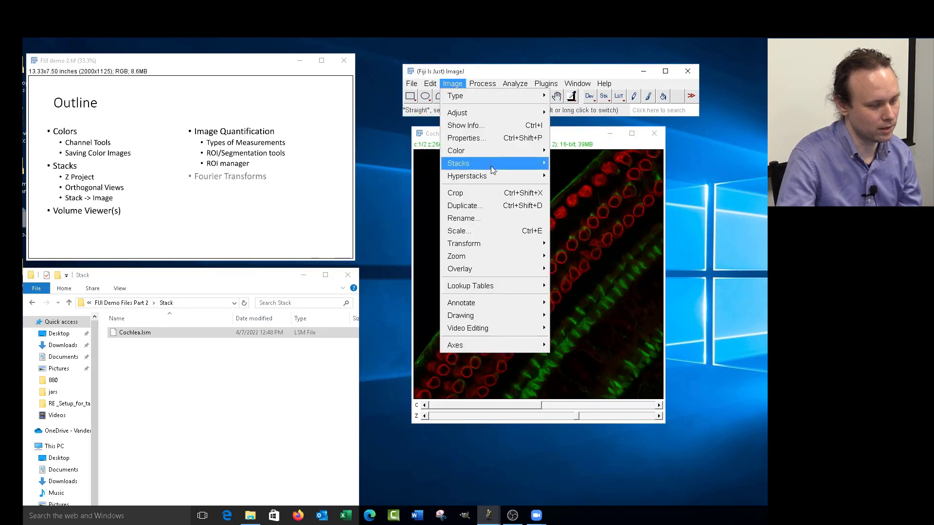
mouse_move(492, 163)
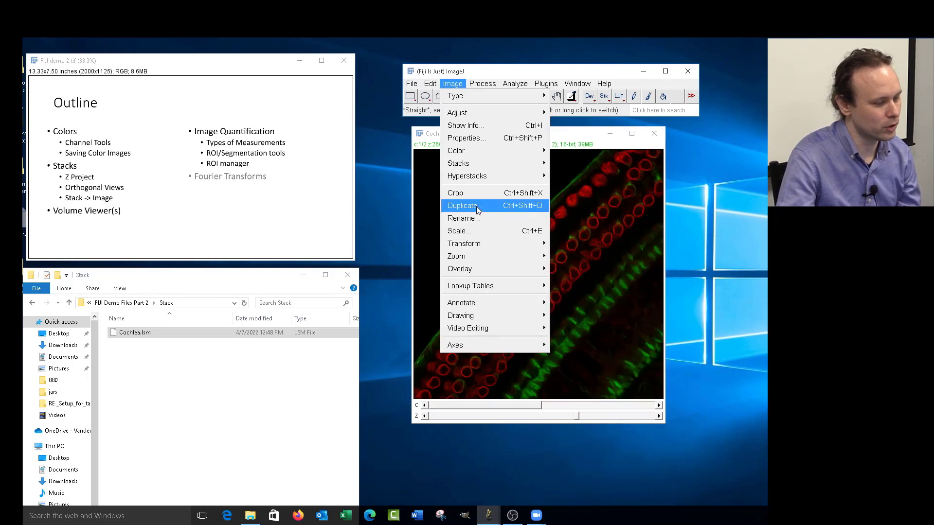
click(477, 206)
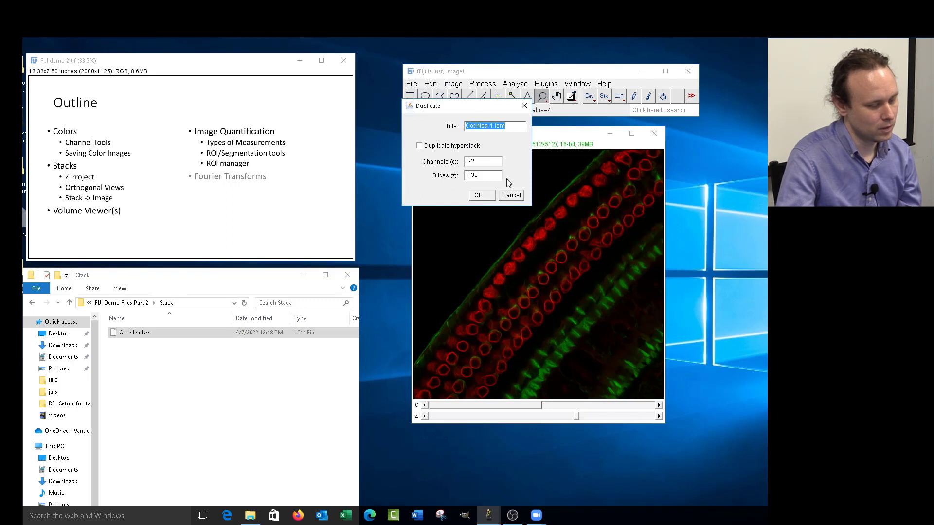
drag(465, 103, 452, 174)
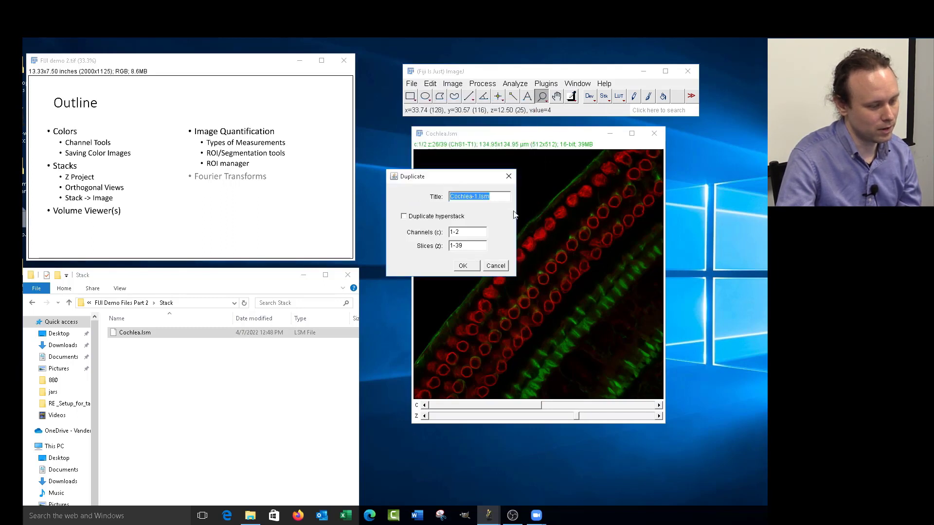
click(470, 232)
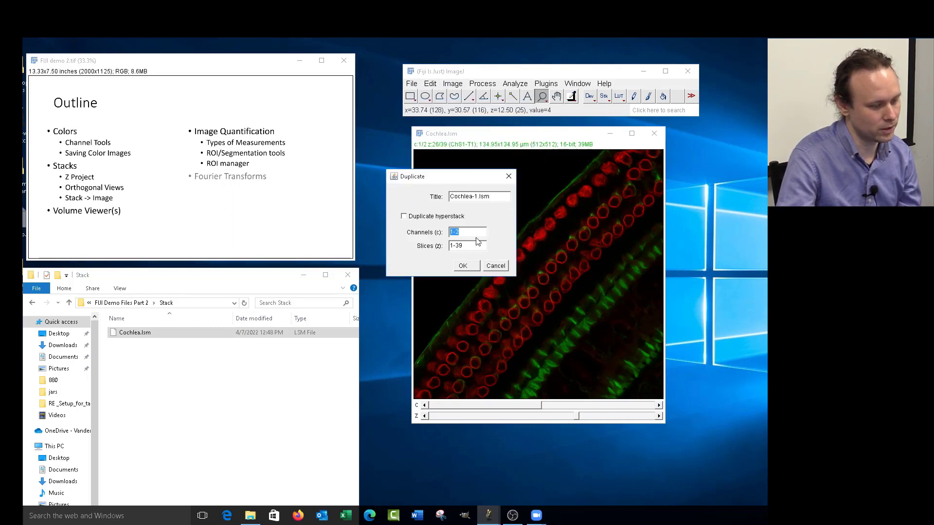
drag(471, 247, 439, 248)
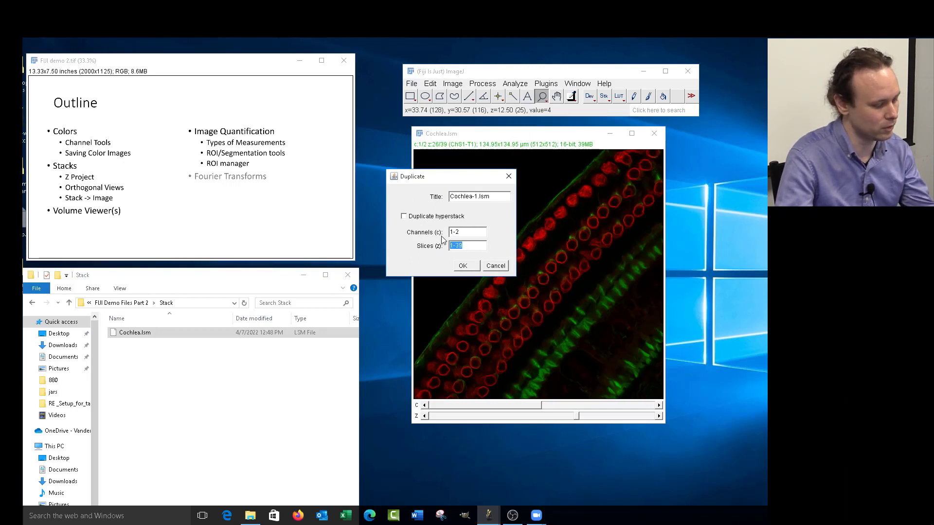
text(10-12)
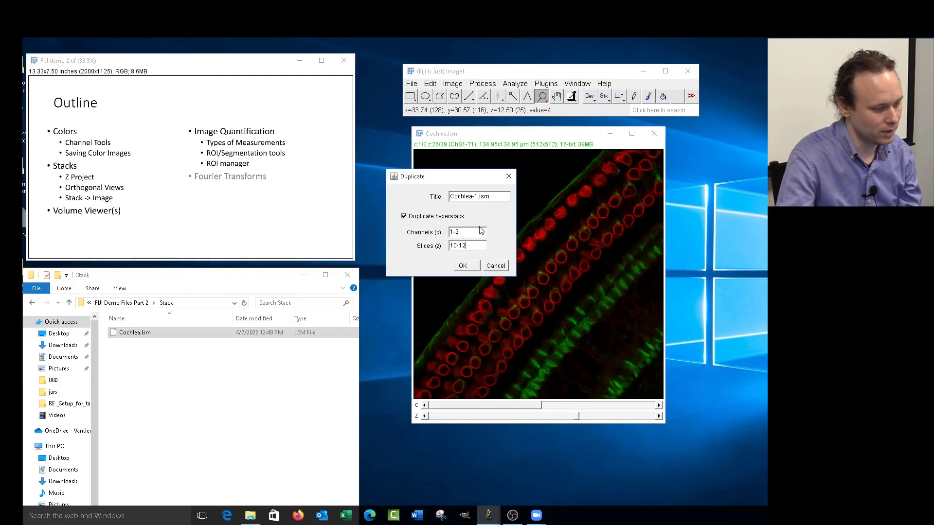
click(468, 266)
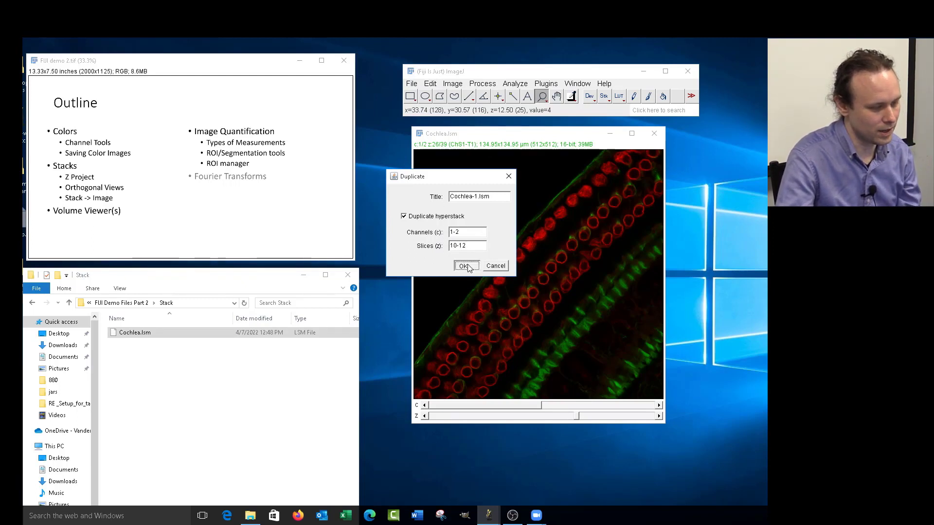
Step: Set the Cochlea-1.lsm duplicate to channel 2, slice 1, and split it into separate images with Stack to Images
drag(550, 180, 522, 140)
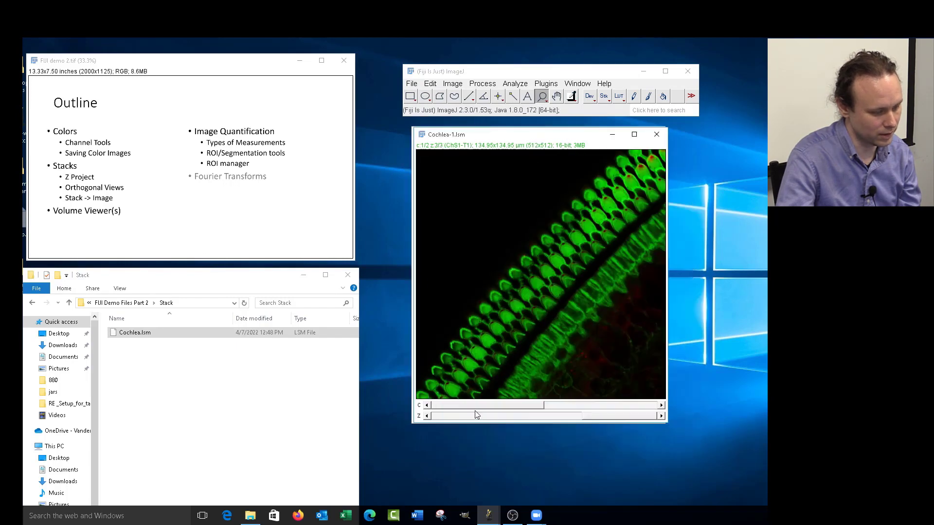
click(602, 405)
drag(589, 415, 440, 415)
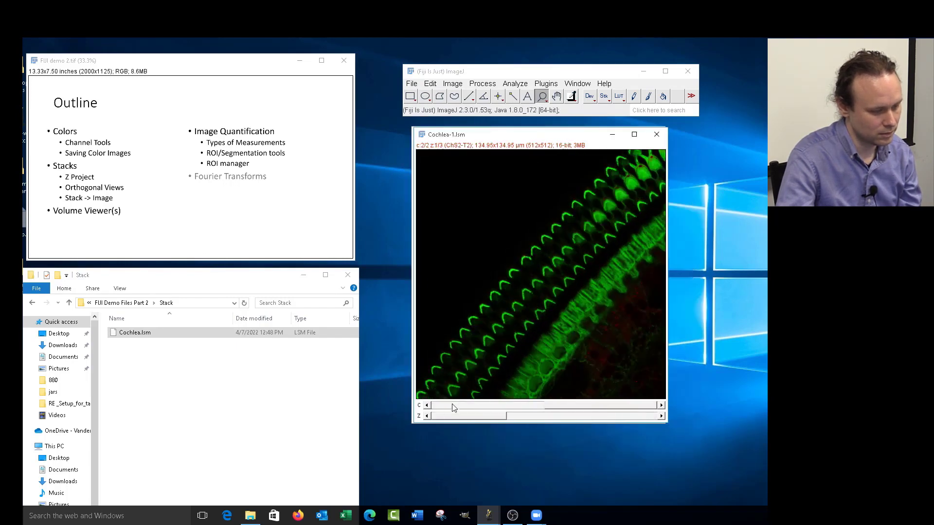
click(457, 84)
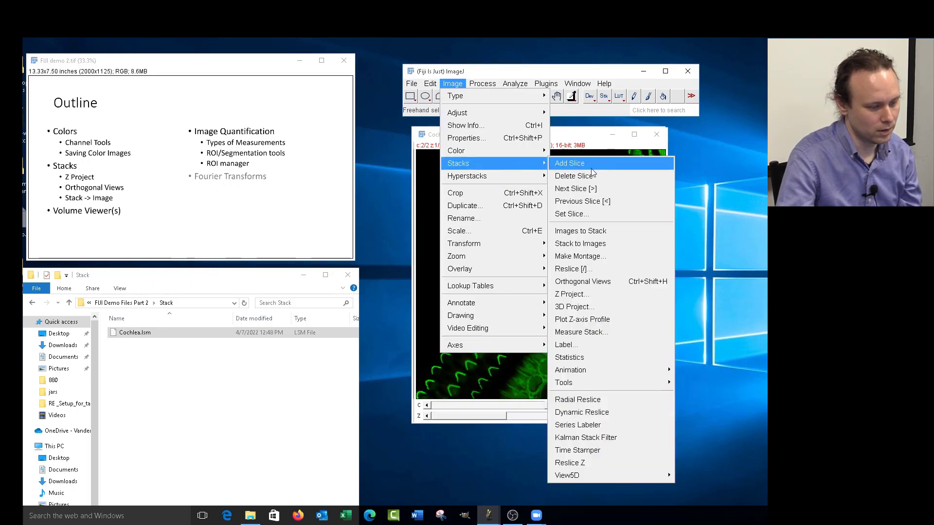
click(600, 244)
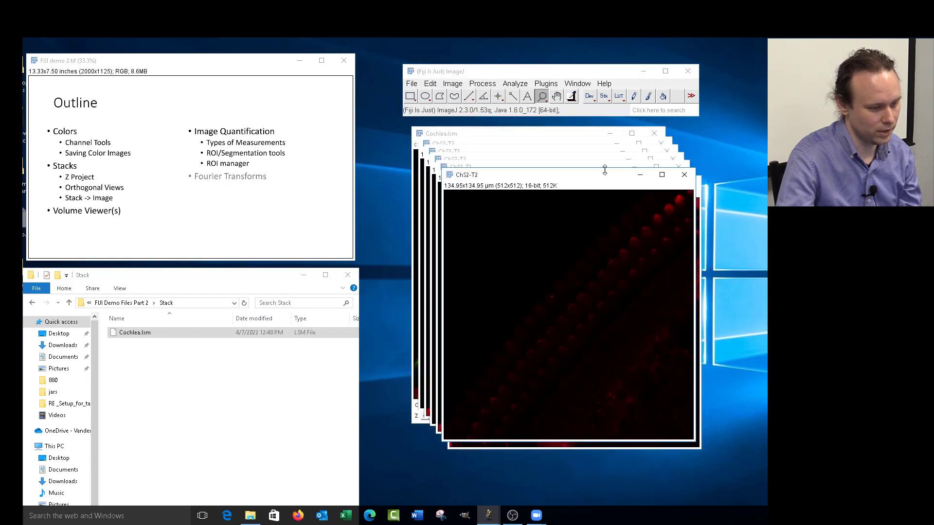
Step: Spread the separated ChS1-T1 and ChS2-T2 images apart to view each slice and channel individually
drag(603, 175, 245, 158)
drag(499, 169, 281, 176)
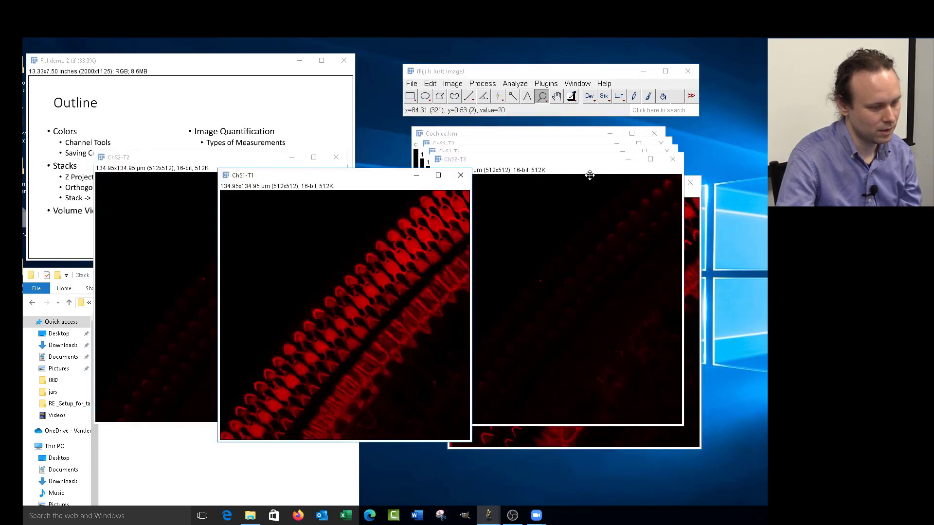
drag(581, 165, 369, 186)
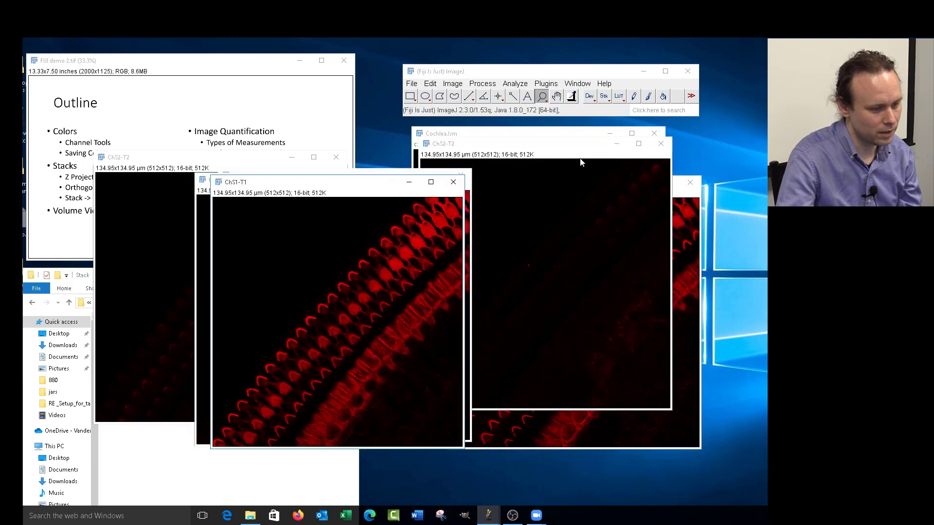
drag(578, 145, 407, 217)
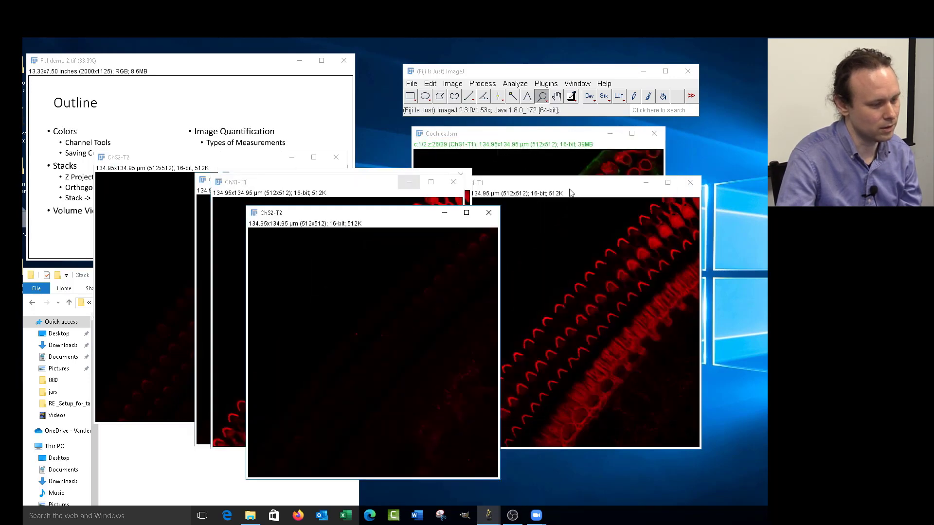
Step: Close all the single-slice channel images, keeping only the original Cochlea.lsm stack open
click(488, 213)
click(452, 181)
click(439, 180)
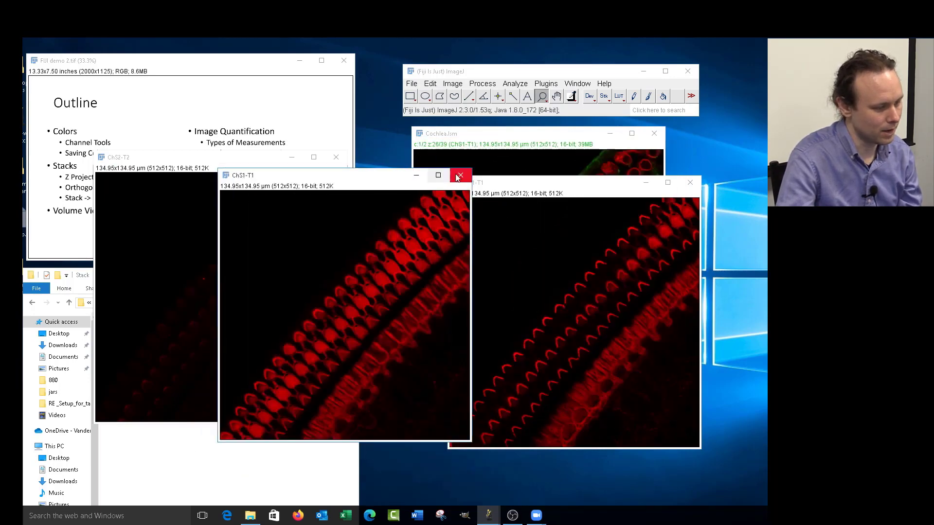
click(458, 176)
click(336, 157)
click(690, 182)
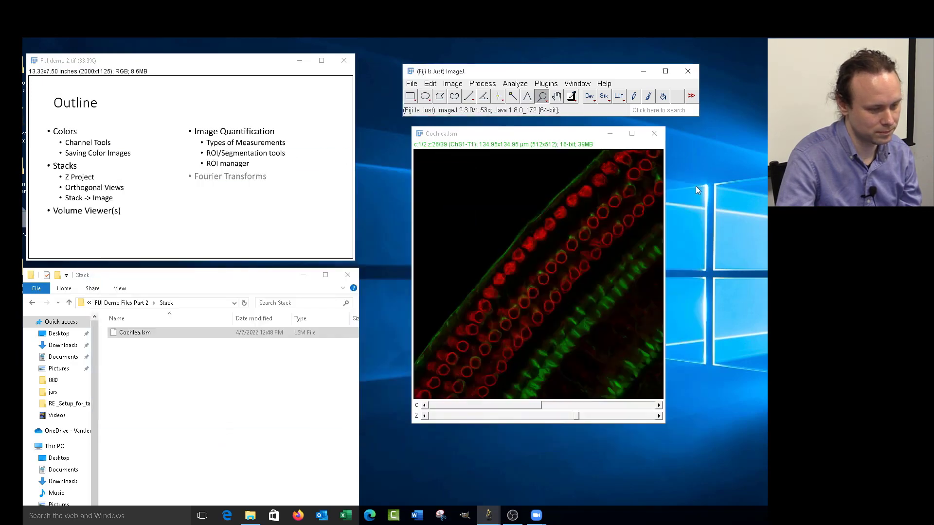
drag(523, 137, 527, 144)
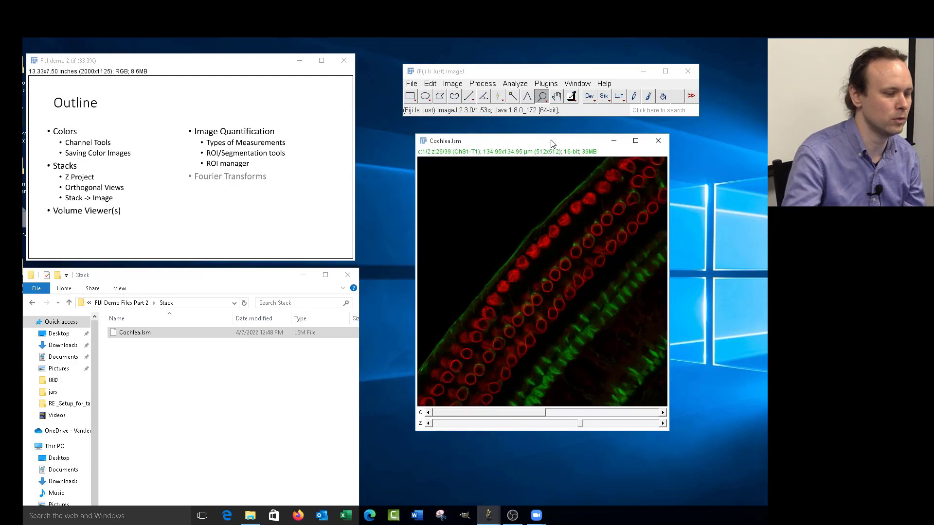
click(465, 84)
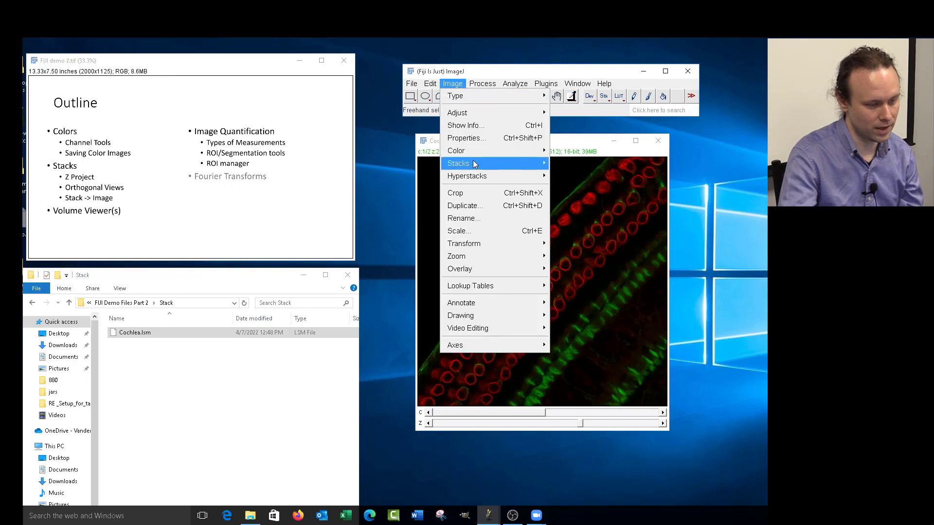
mouse_move(475, 163)
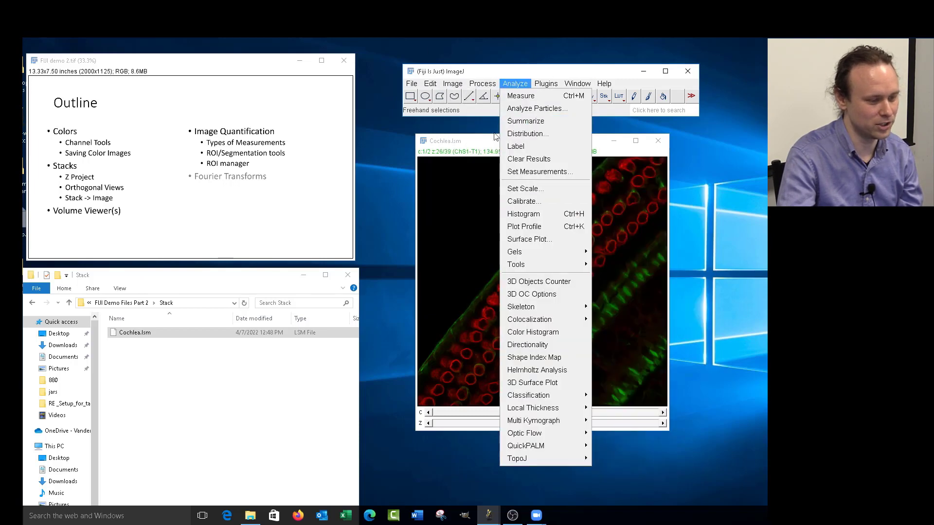
click(481, 146)
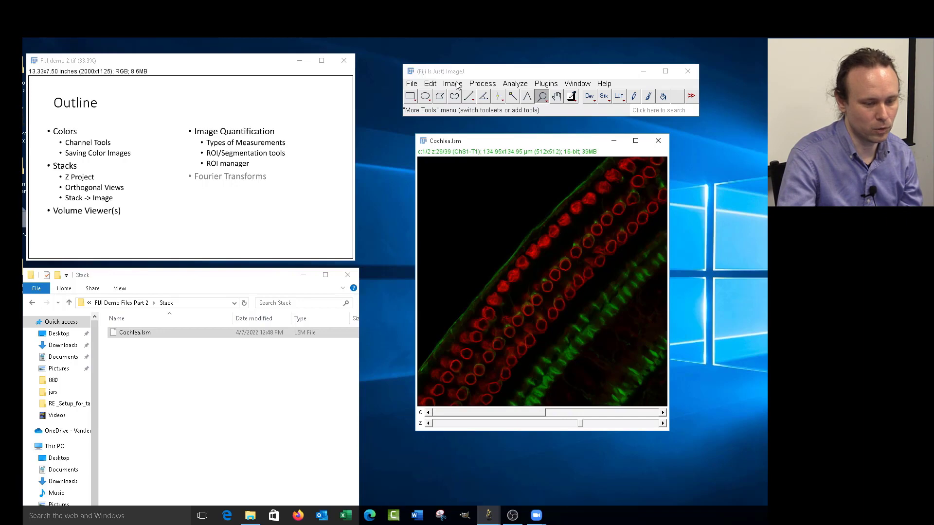
Step: Open the Import Image Sequence settings and browse for the source folder from Stack up to the Desktop
click(410, 85)
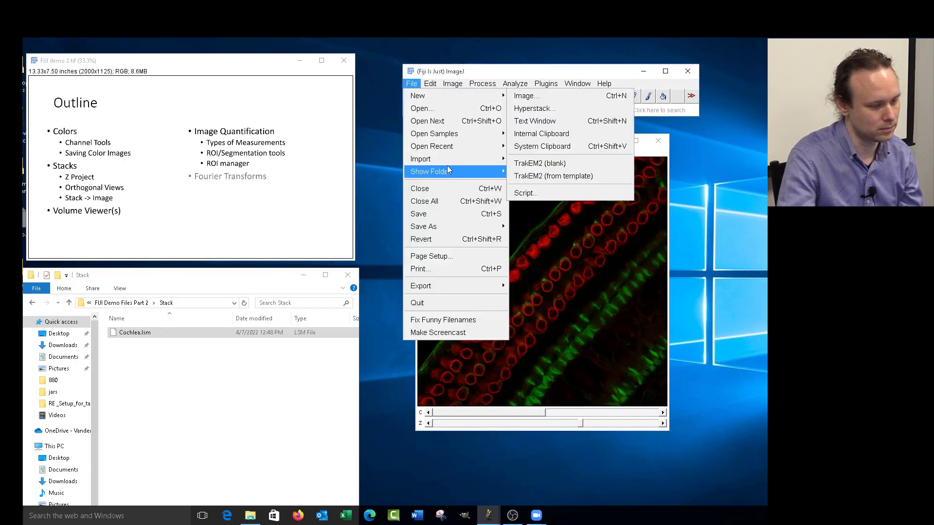
mouse_move(446, 162)
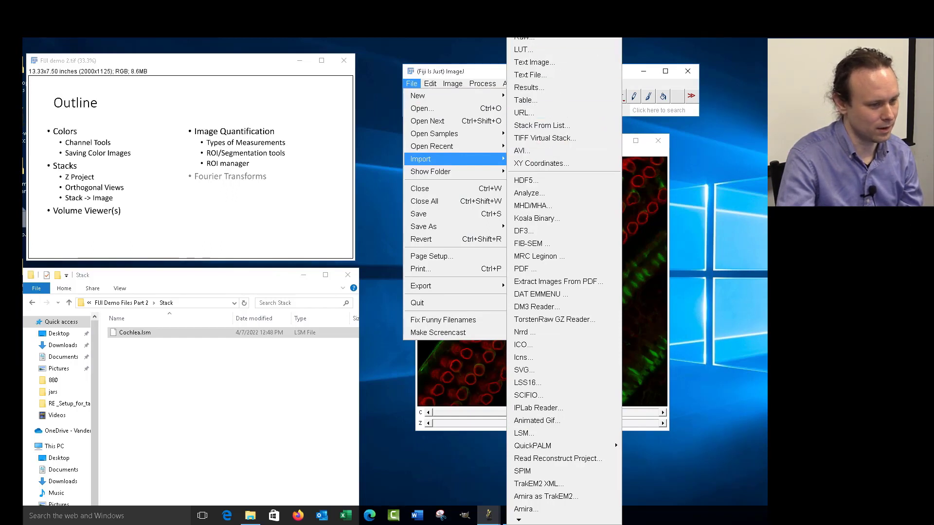
click(535, 25)
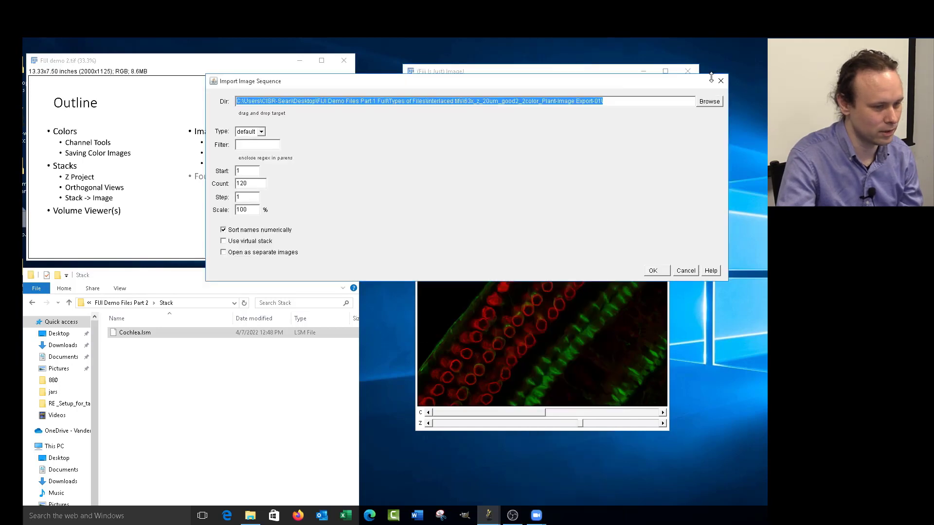
click(709, 101)
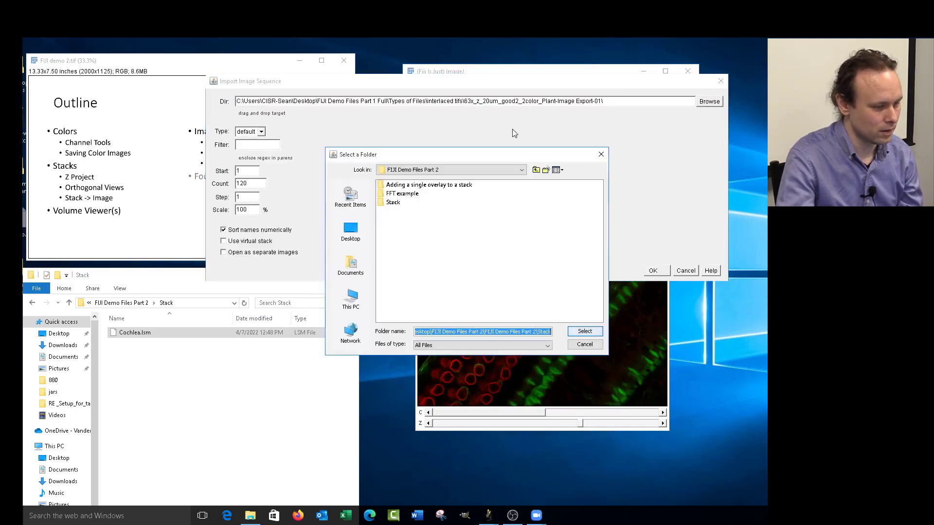
double_click(389, 203)
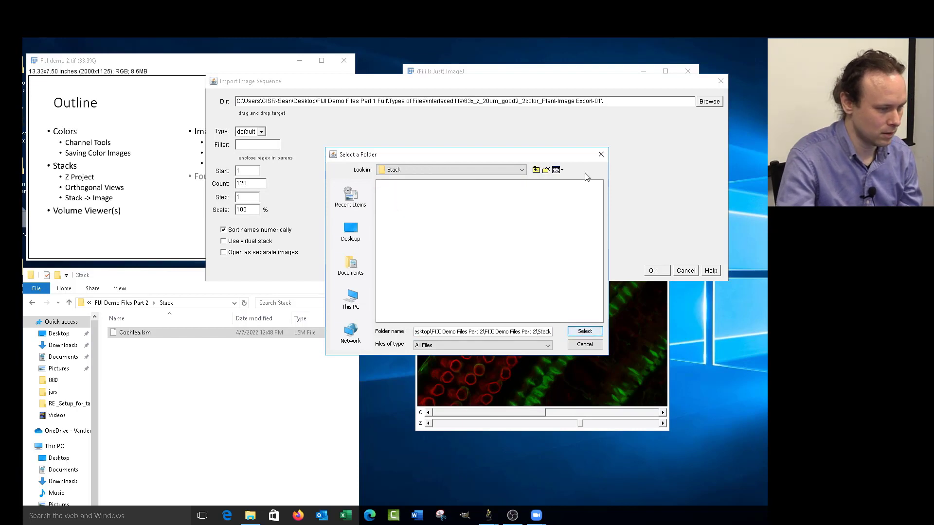
click(536, 170)
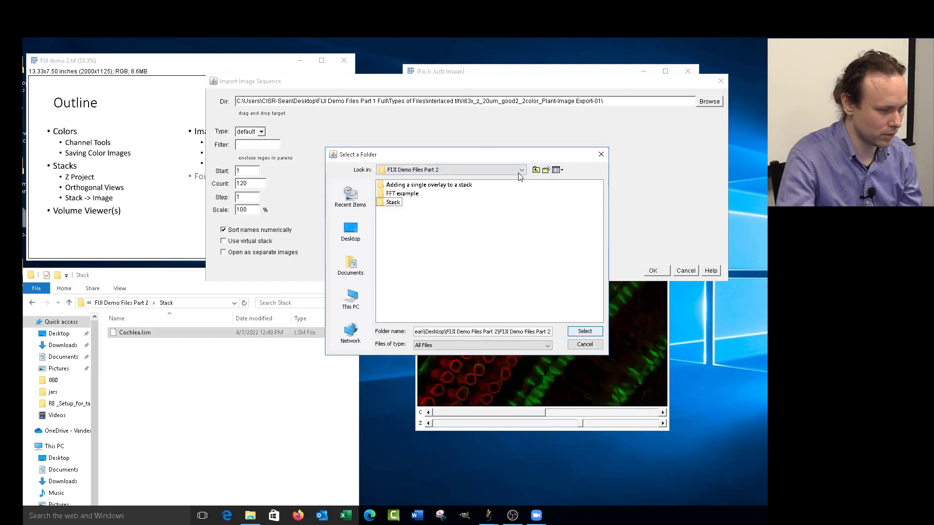
click(536, 170)
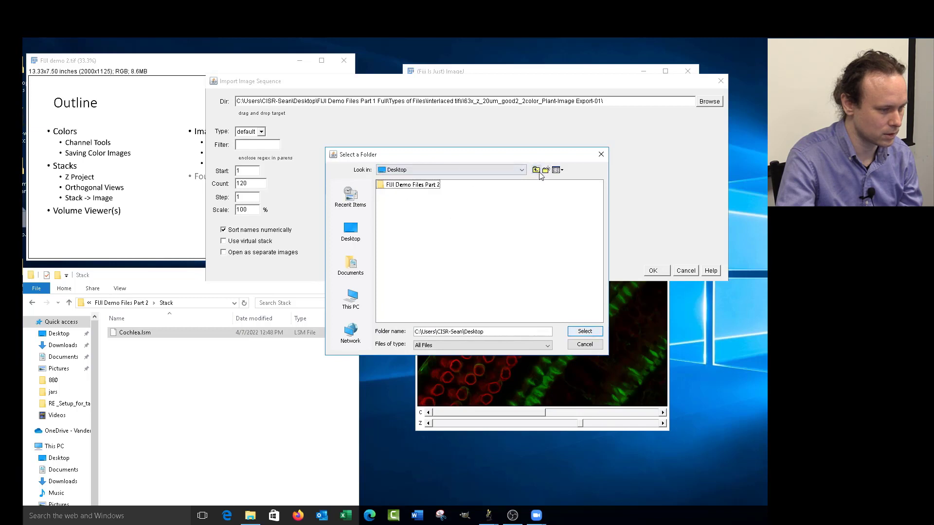
Step: Choose 63x_z_20um_good2_2color_Plant-Image Export-01 inside FIJI Demo Files Part 1 Full as the image sequence folder, and cancel the import
click(416, 194)
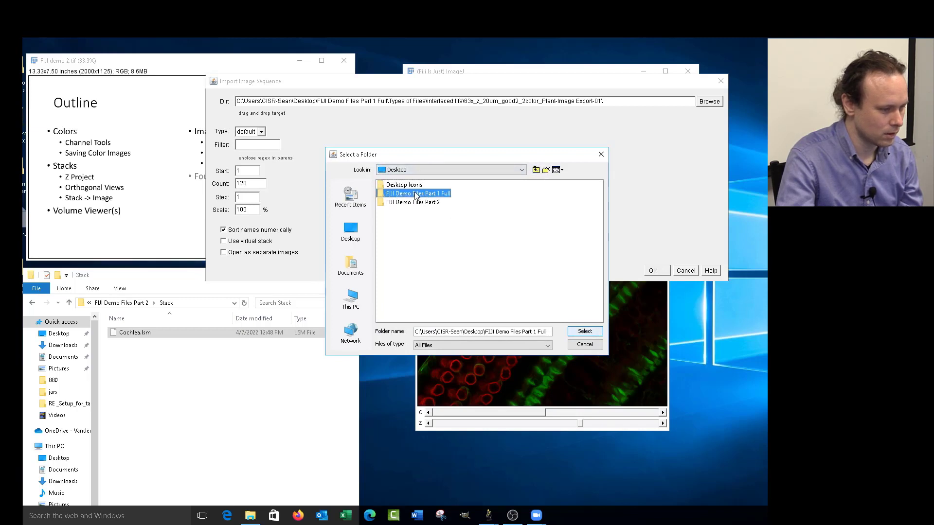
double_click(416, 193)
double_click(389, 231)
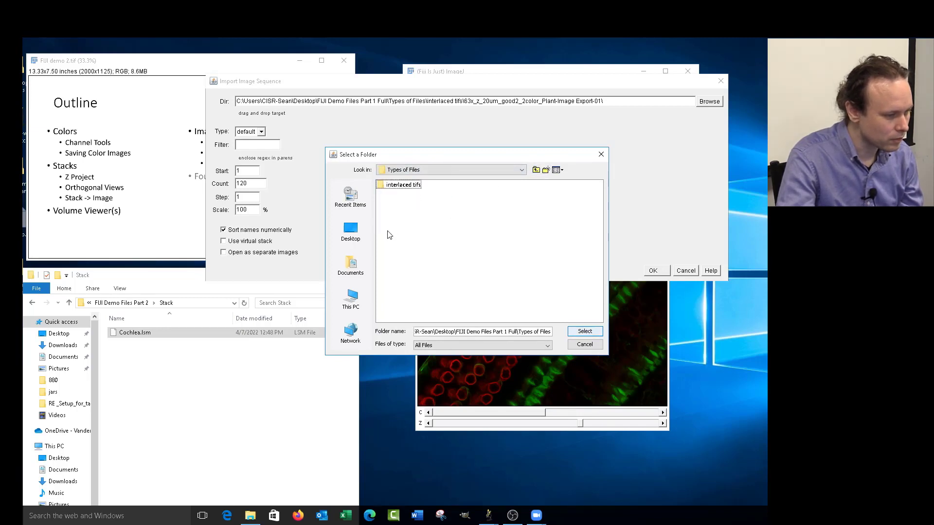
double_click(392, 188)
click(395, 190)
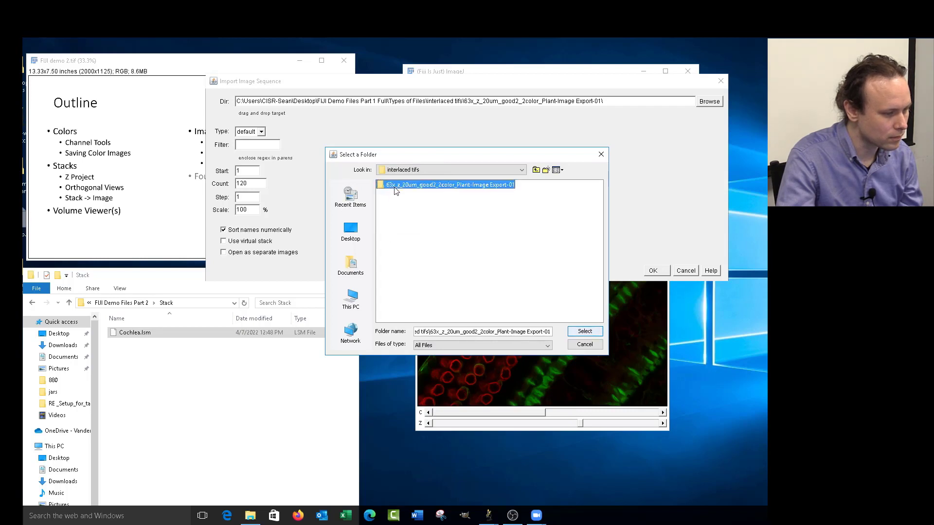
click(574, 331)
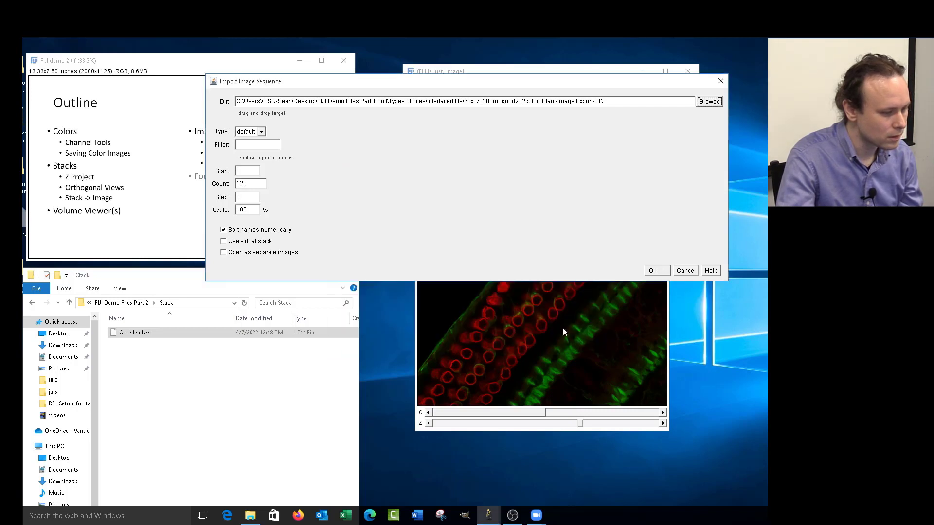
click(683, 270)
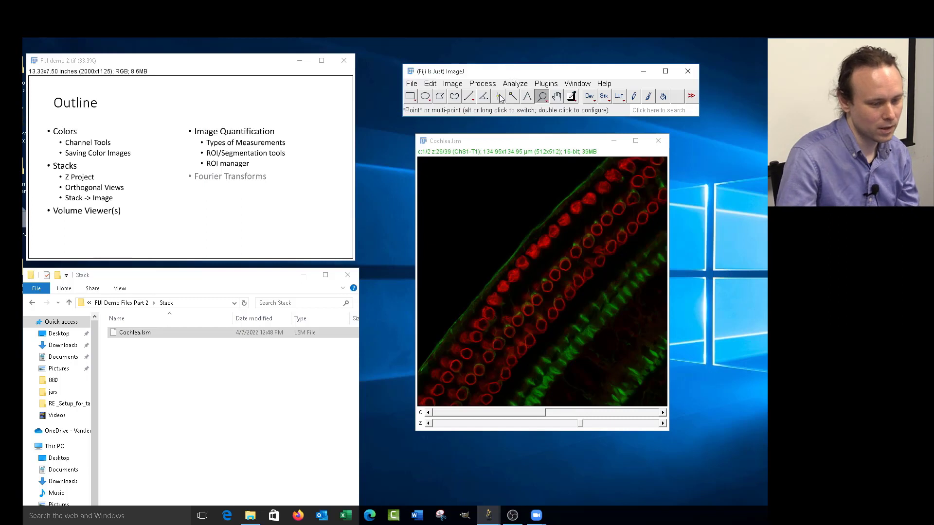
drag(516, 144, 534, 139)
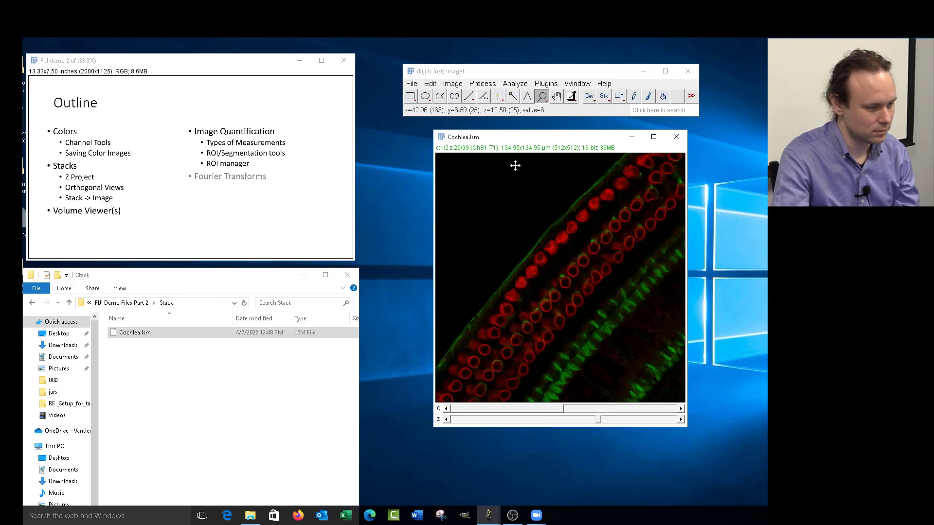
drag(518, 138, 442, 137)
drag(445, 136, 450, 129)
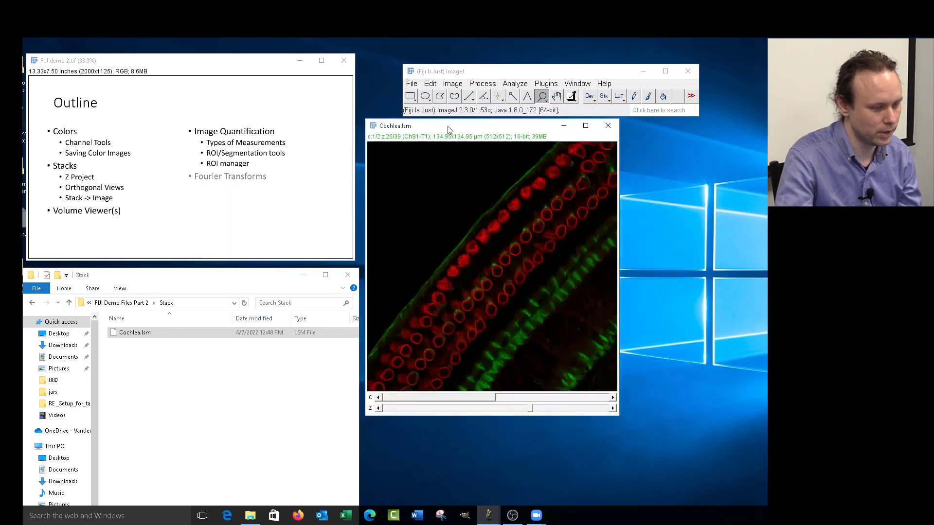
drag(513, 71, 529, 53)
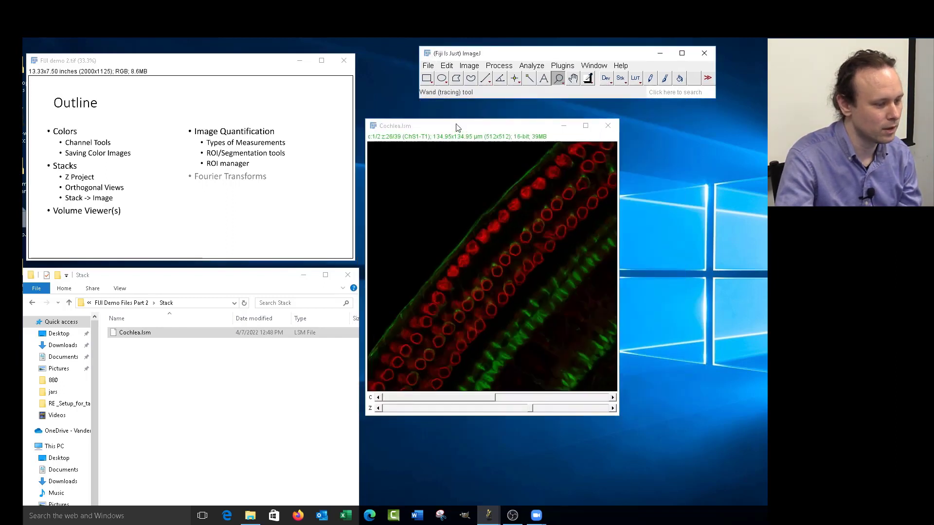
drag(458, 128, 461, 118)
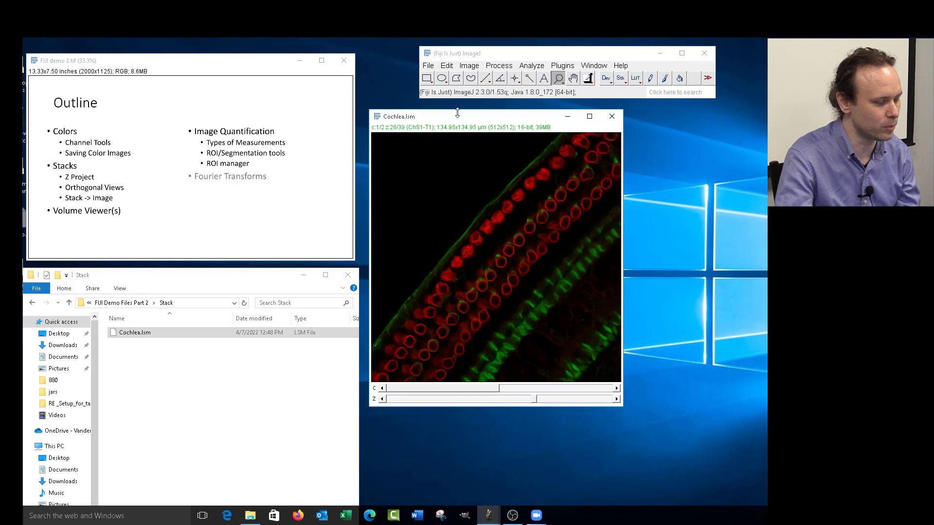
drag(464, 119, 455, 117)
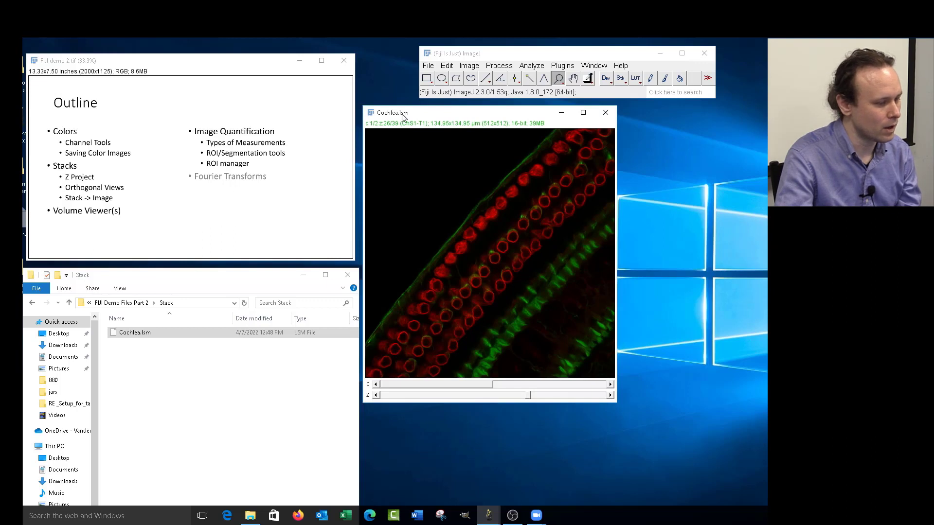
Step: Launch the 3D Viewer plugin for the Cochlea.lsm stack and move the Console window clear of the image
click(565, 66)
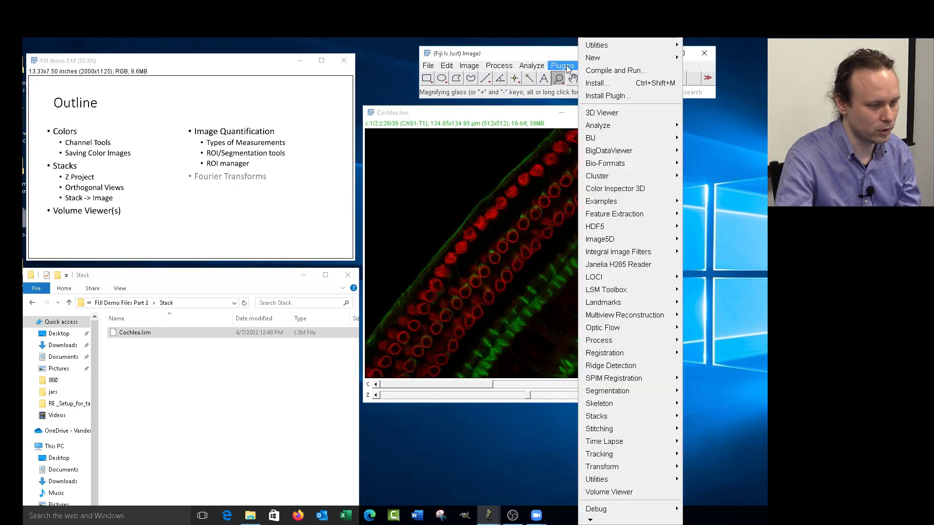
click(631, 113)
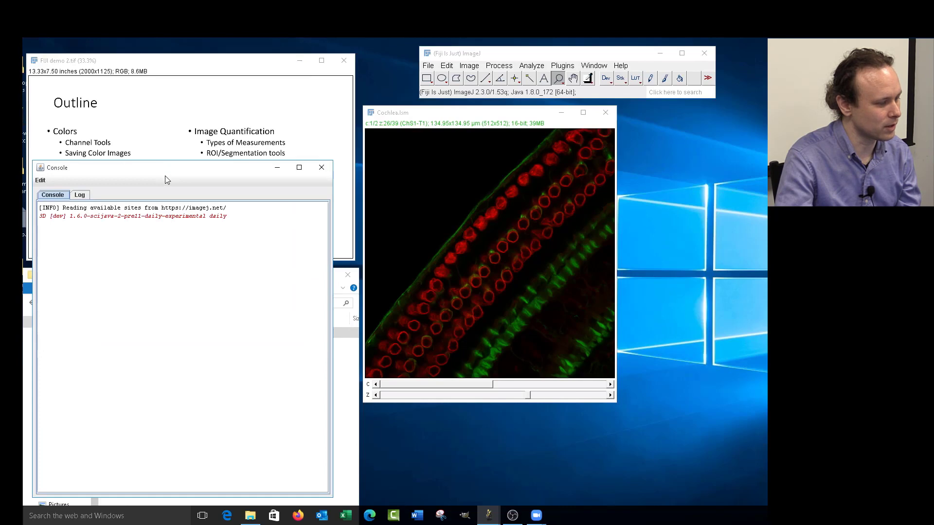
drag(167, 179, 170, 60)
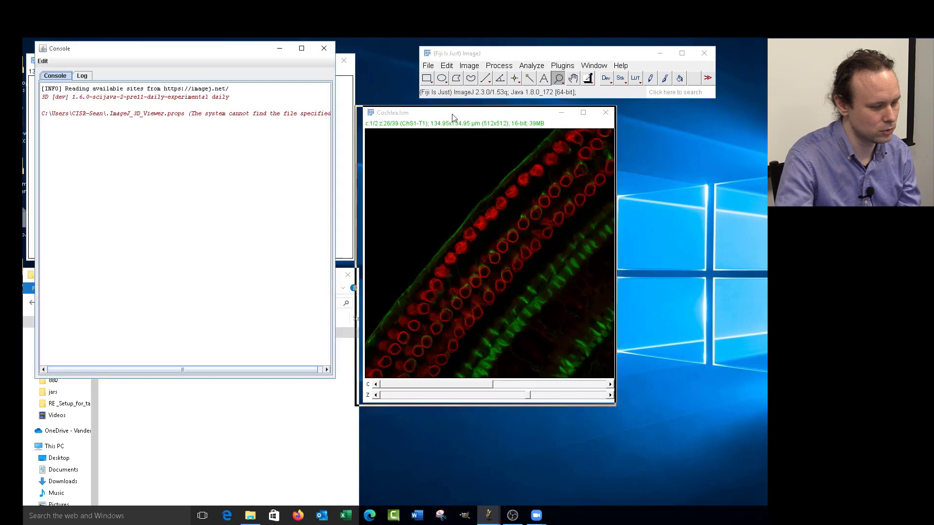
drag(452, 118, 466, 136)
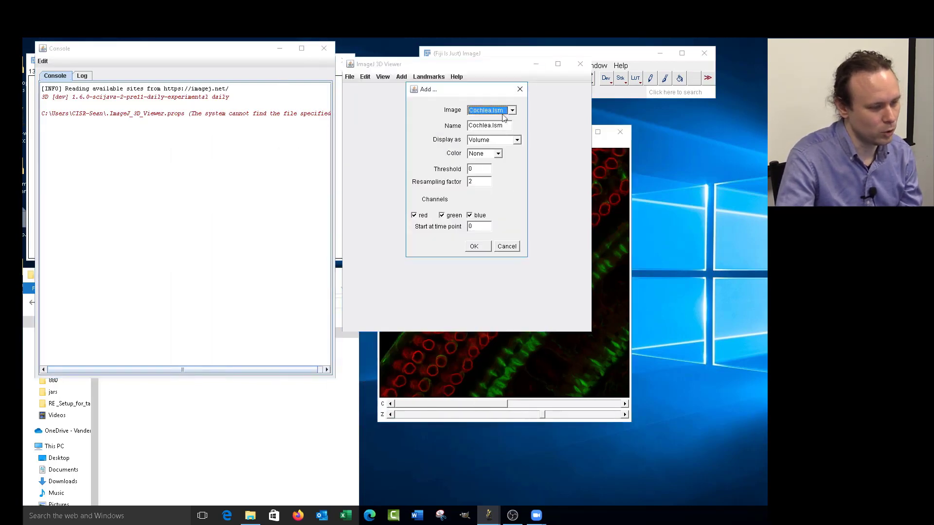
Step: Add Cochlea.lsm to the 3D Viewer as a Volume with resampling factor 1 and only the red and green channels
click(492, 112)
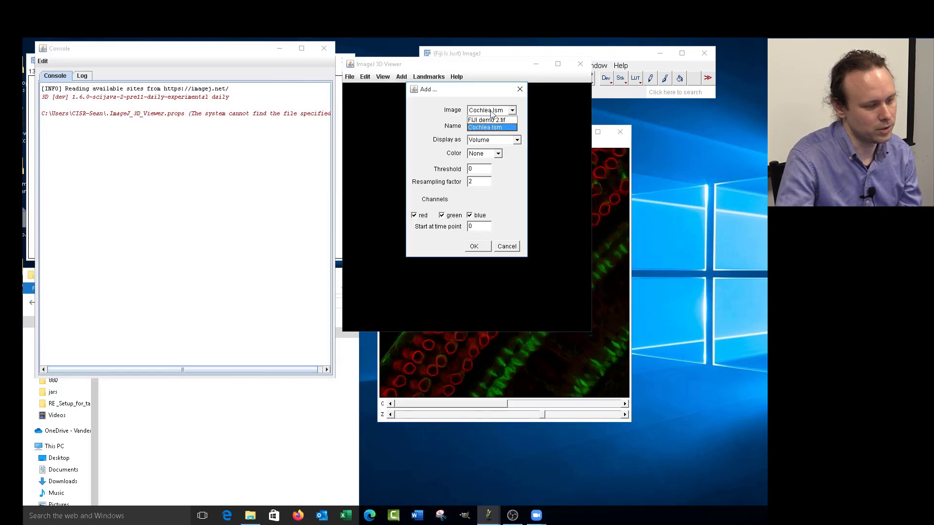
click(492, 127)
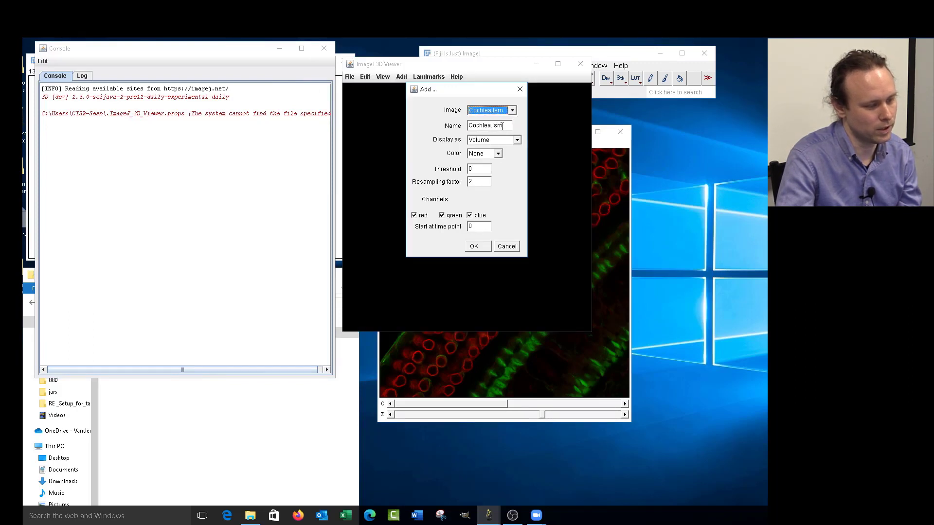
click(510, 140)
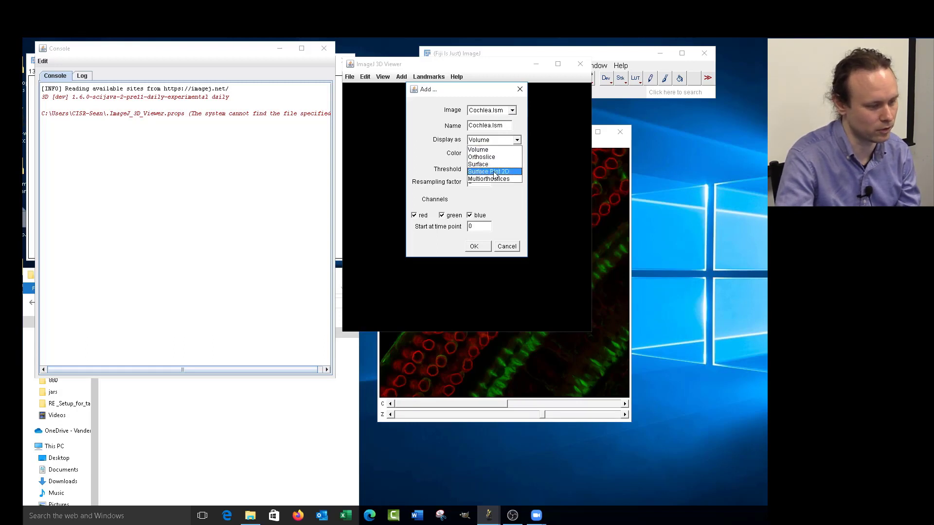
click(493, 151)
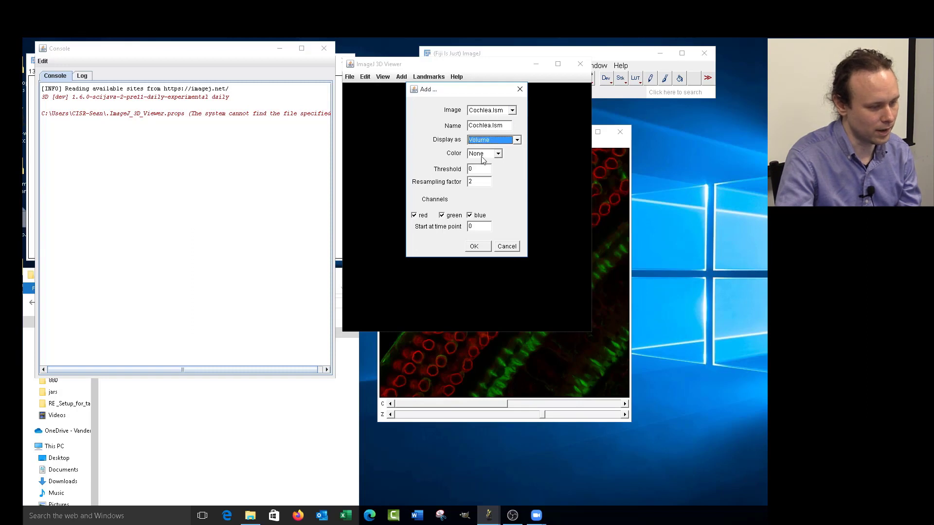
click(479, 182)
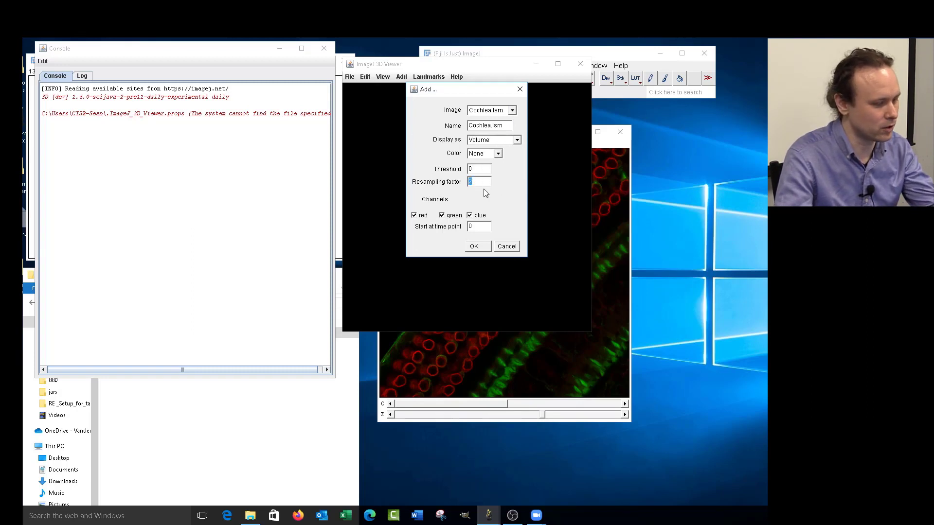
text(1)
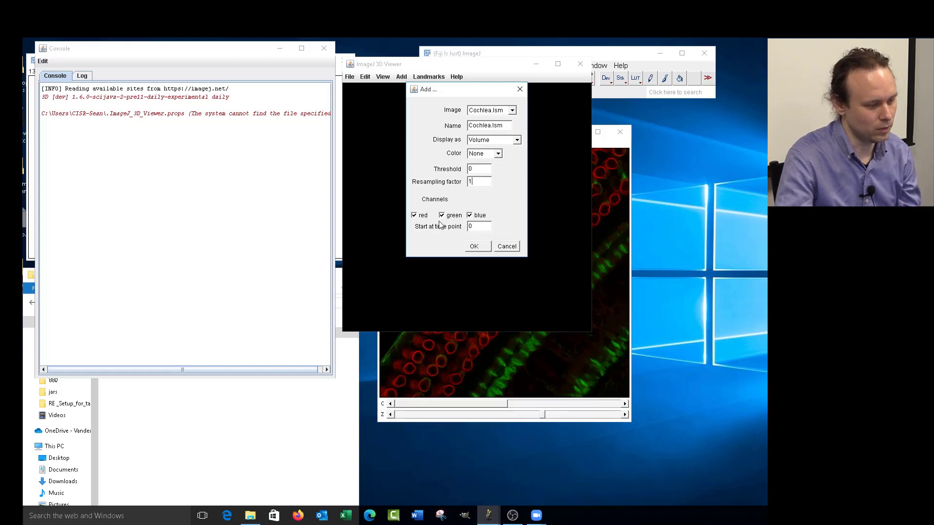
click(470, 215)
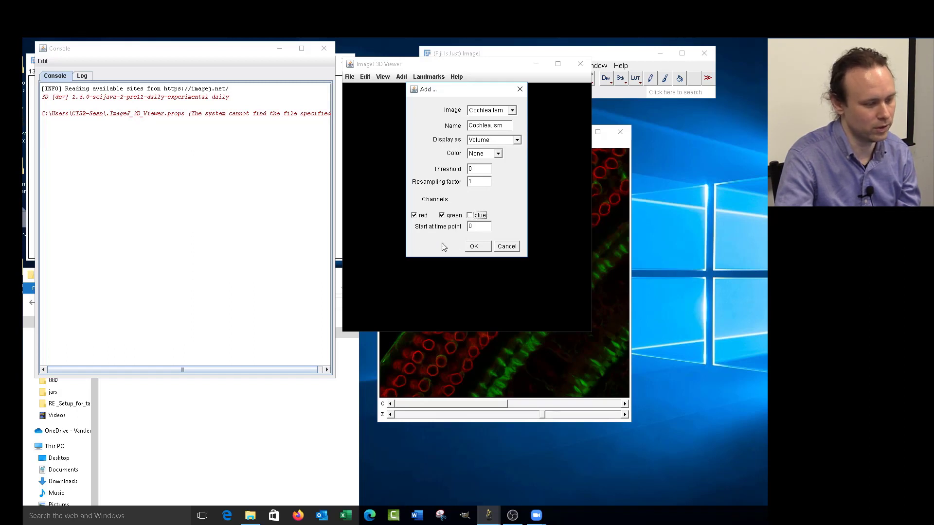
click(477, 249)
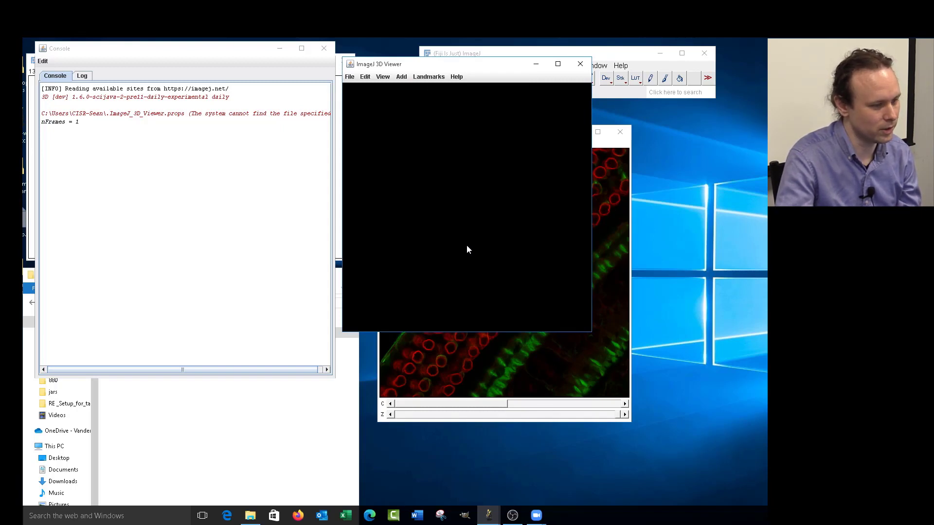
Step: Place the 3D Viewer window over the Cochlea stack, select the rendered volume, and enlarge and rotate it to inspect the cell rows obliquely
drag(463, 62, 598, 123)
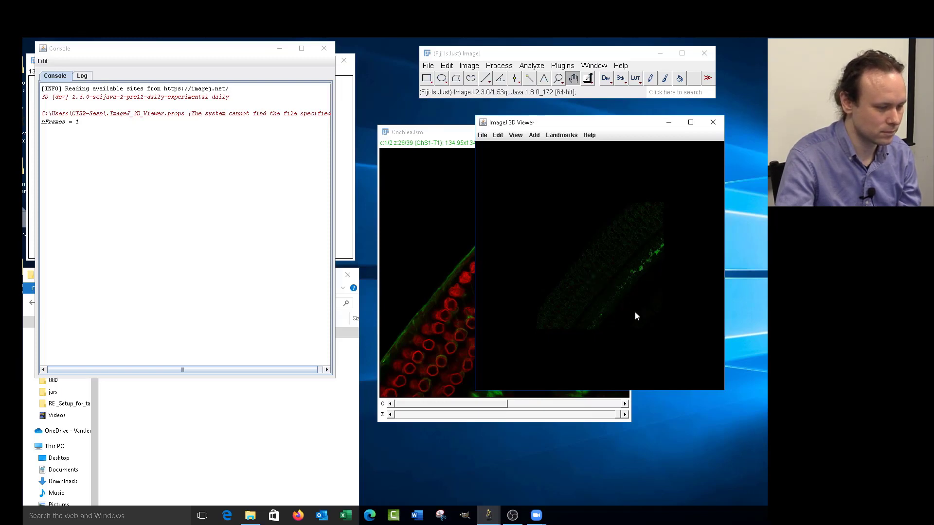
drag(580, 125, 482, 113)
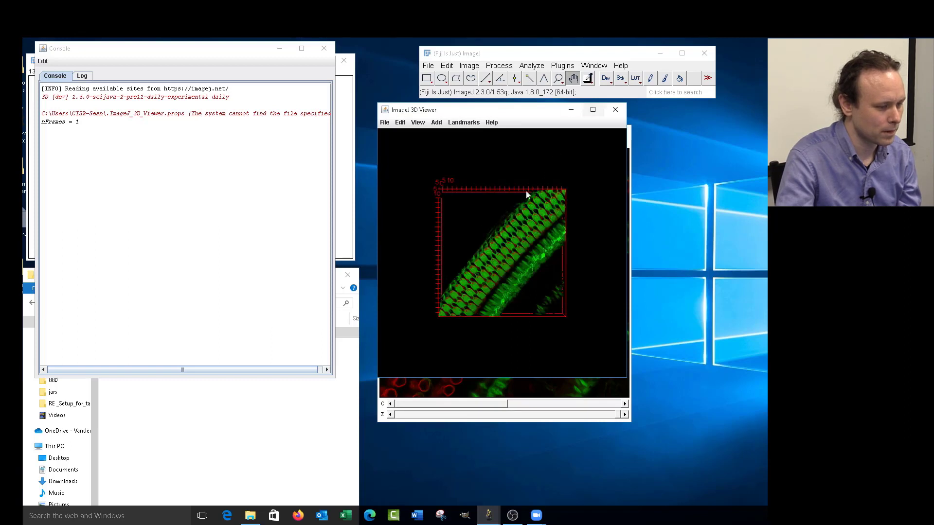
click(544, 253)
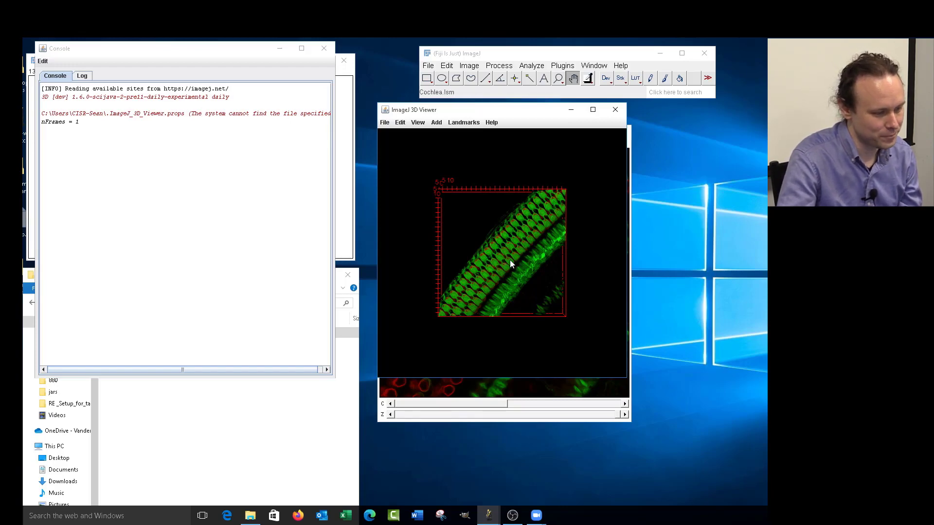
scroll(510, 260, up, 2)
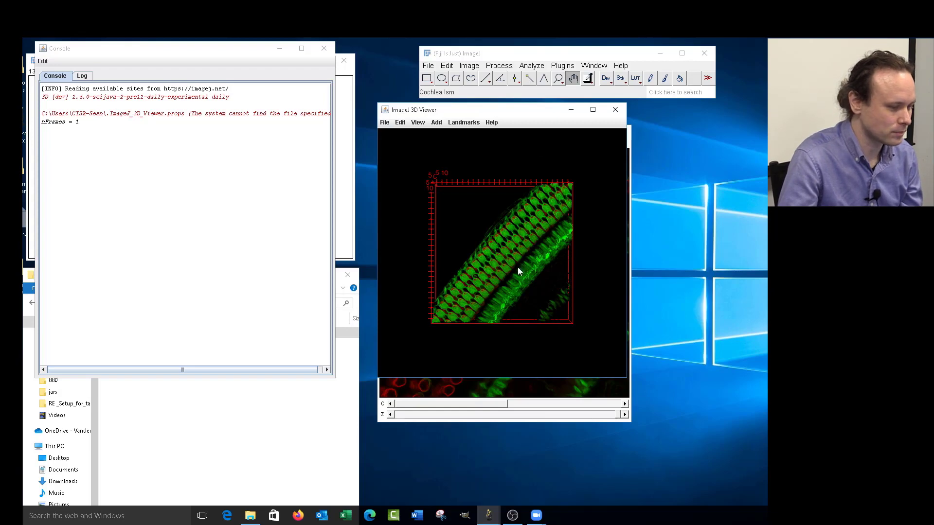
scroll(516, 271, up, 3)
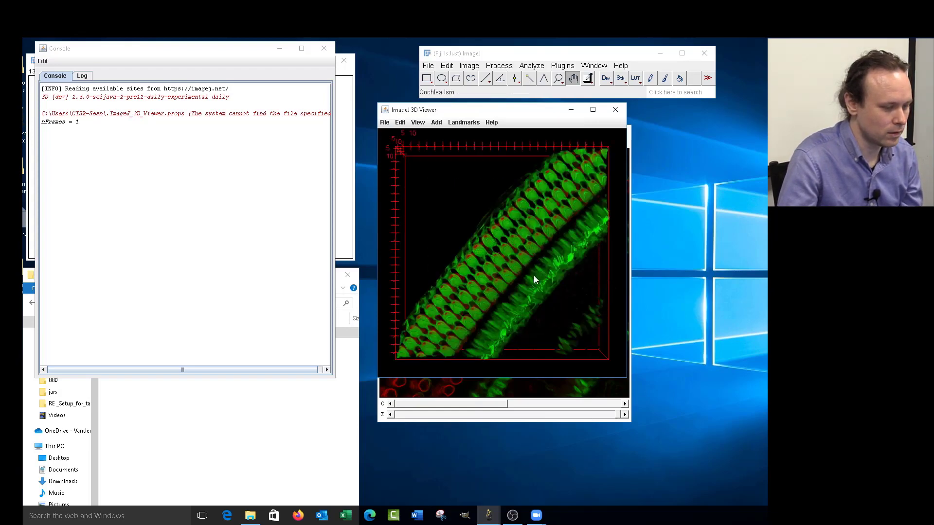
click(529, 261)
drag(525, 276, 525, 283)
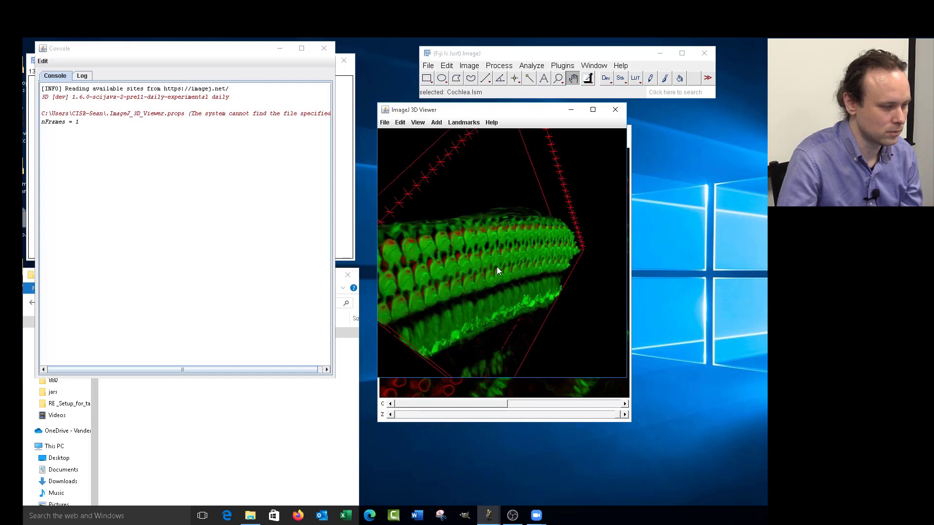
Step: Rotate the rendered volume to view the cell rows, and open its threshold adjustment but cancel it without changes
drag(497, 266, 482, 242)
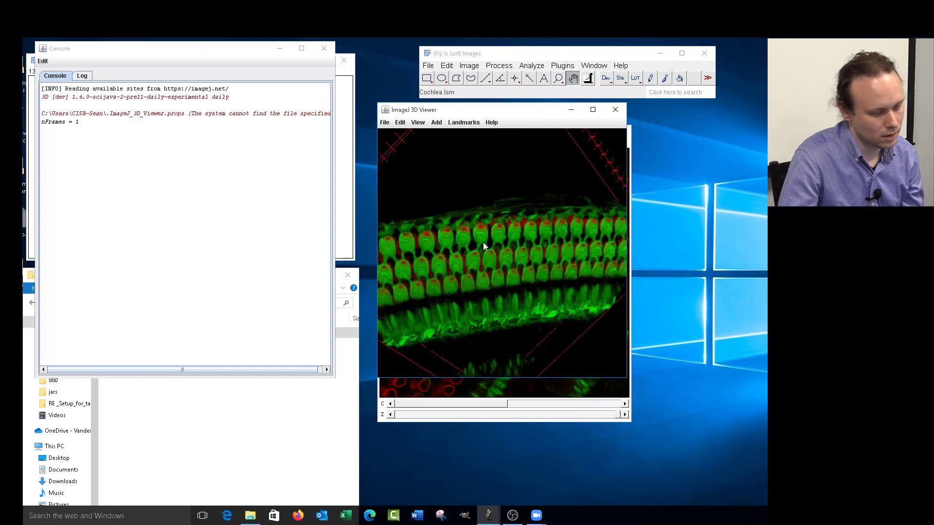
click(400, 122)
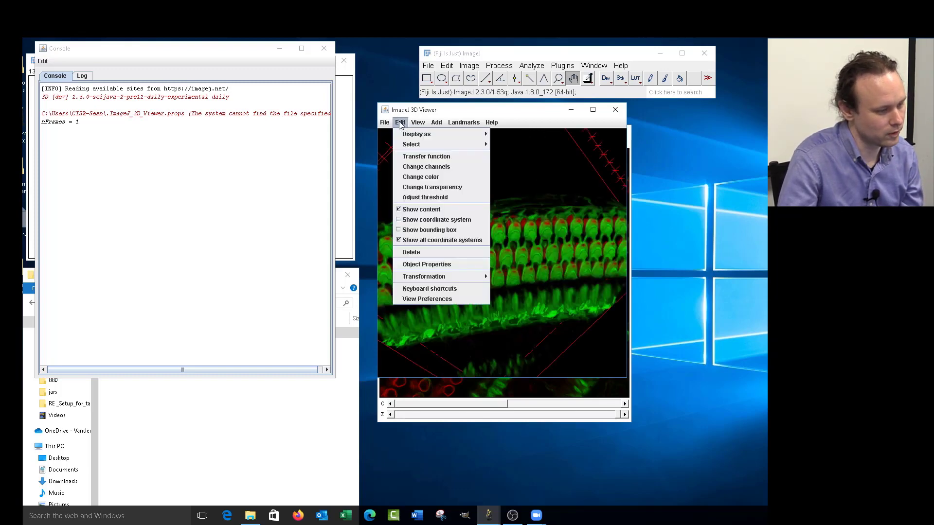
click(436, 197)
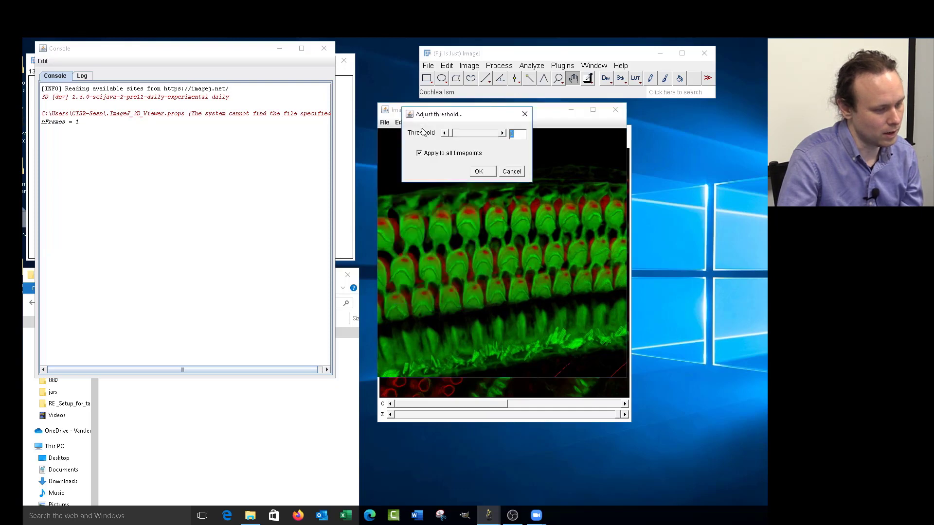
click(512, 173)
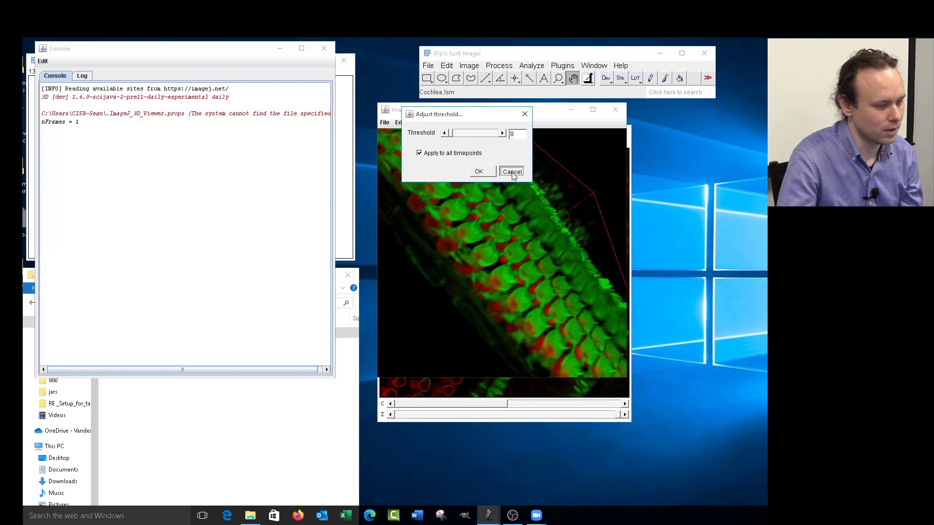
Step: Change the 3D Viewer's background color to white by raising the red, green and blue sliders to their maximum
click(418, 123)
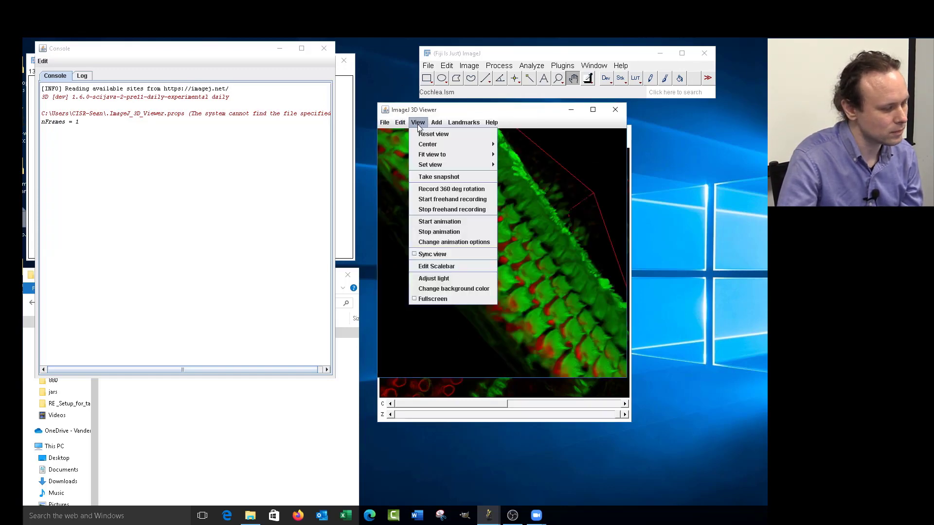
click(469, 289)
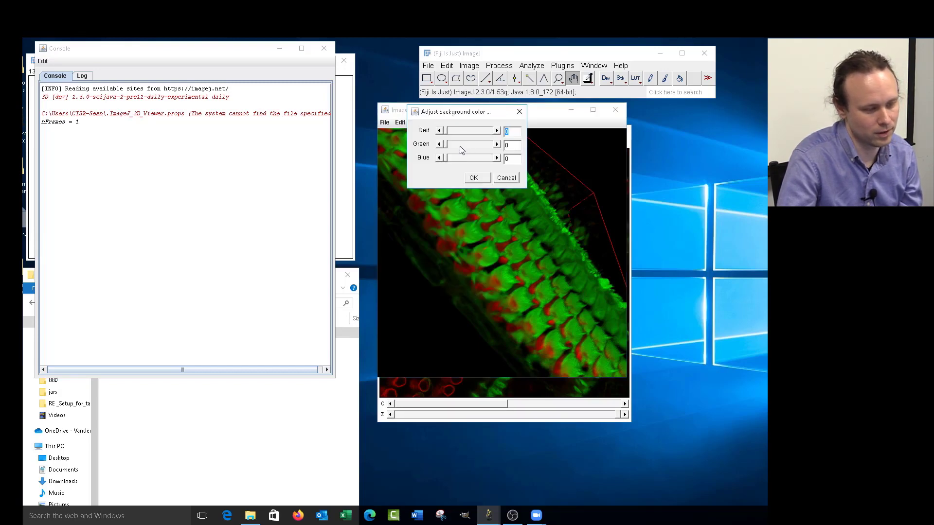
drag(446, 130, 504, 135)
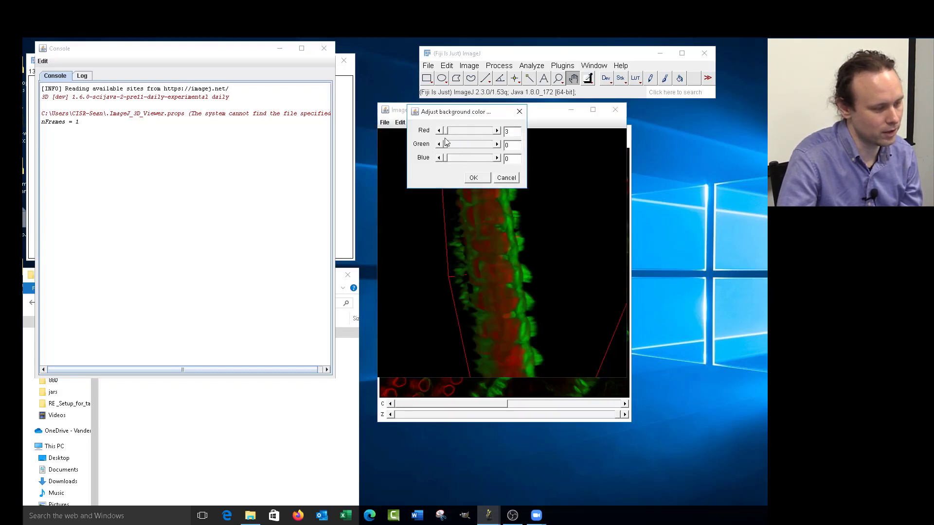
drag(445, 145, 495, 149)
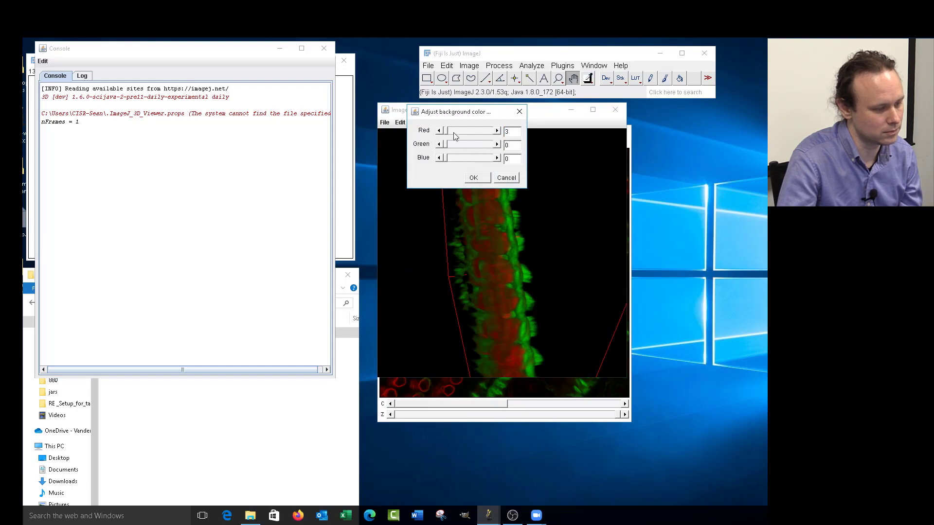
drag(448, 130, 495, 137)
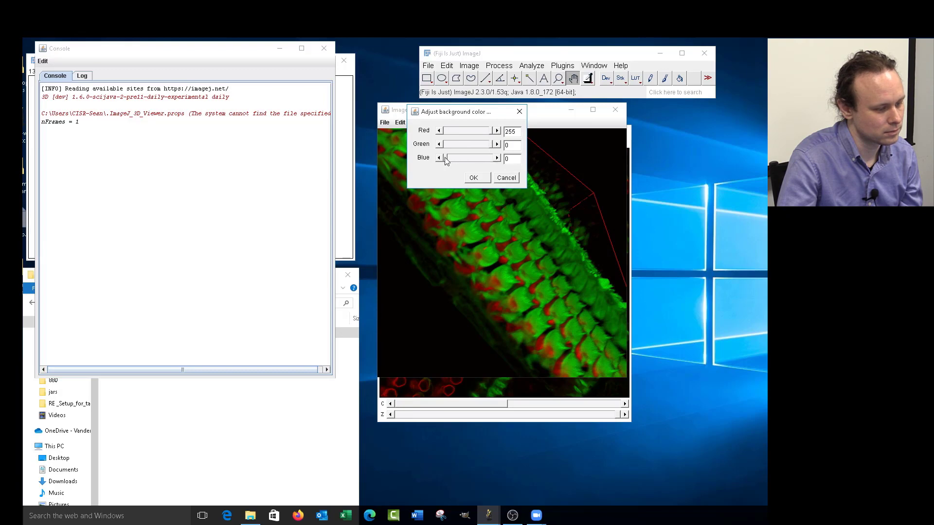
drag(444, 156, 494, 161)
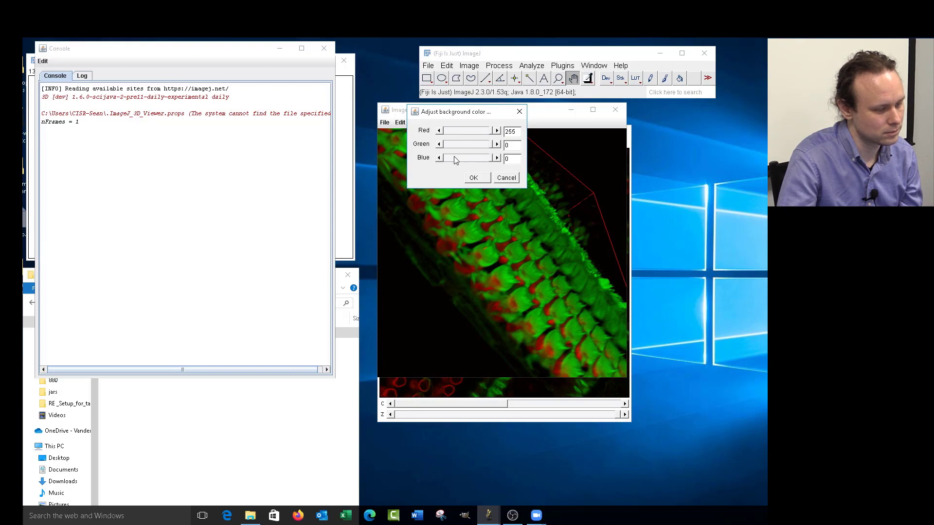
click(495, 160)
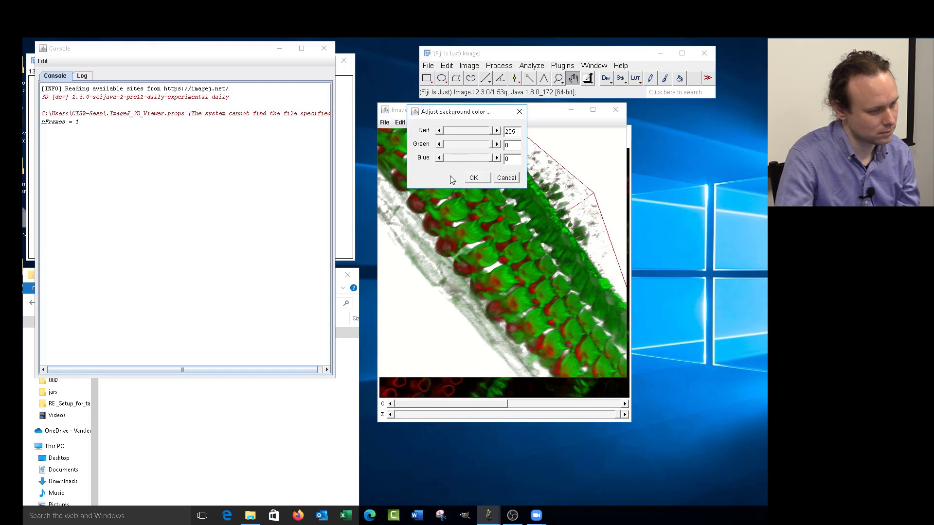
Step: Move the background color dialog off the rendered volume and try to dismiss it together with the 3D Viewer and Fiji
drag(454, 114, 262, 115)
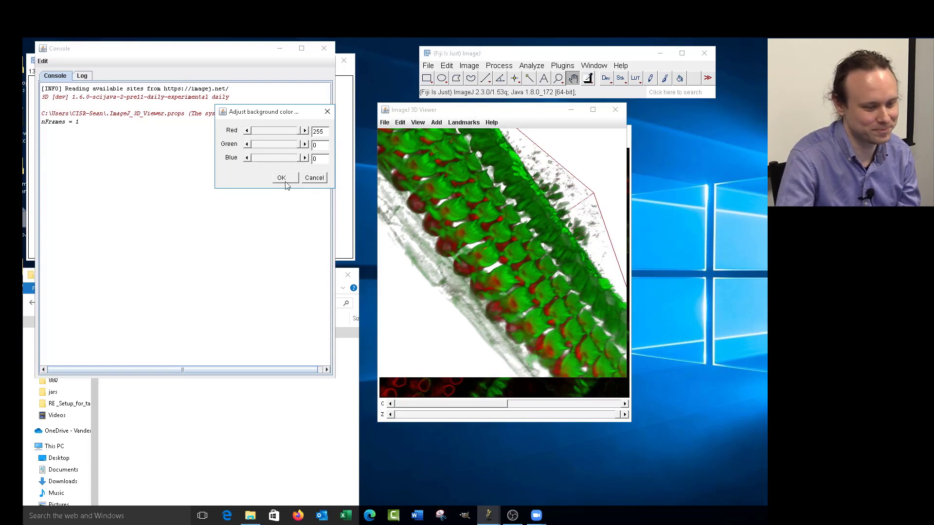
click(447, 153)
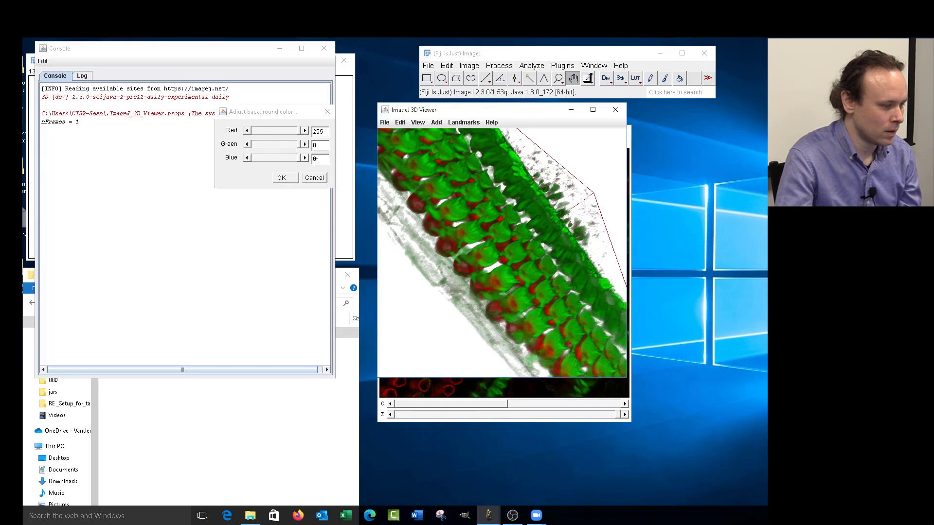
click(289, 180)
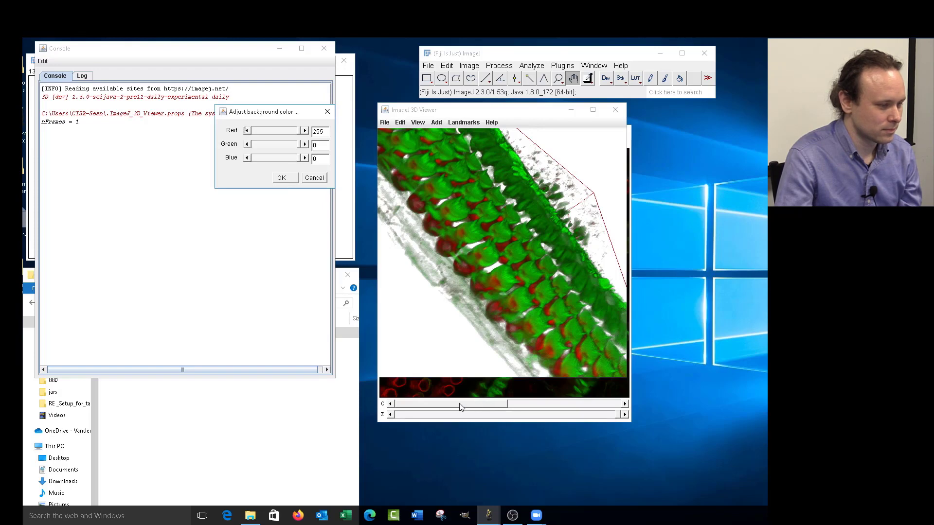
drag(486, 110, 468, 141)
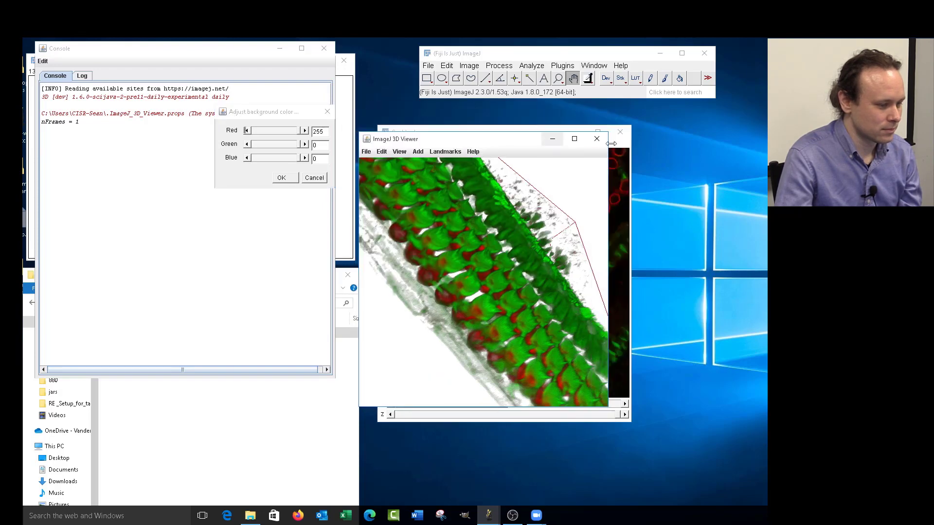
click(328, 177)
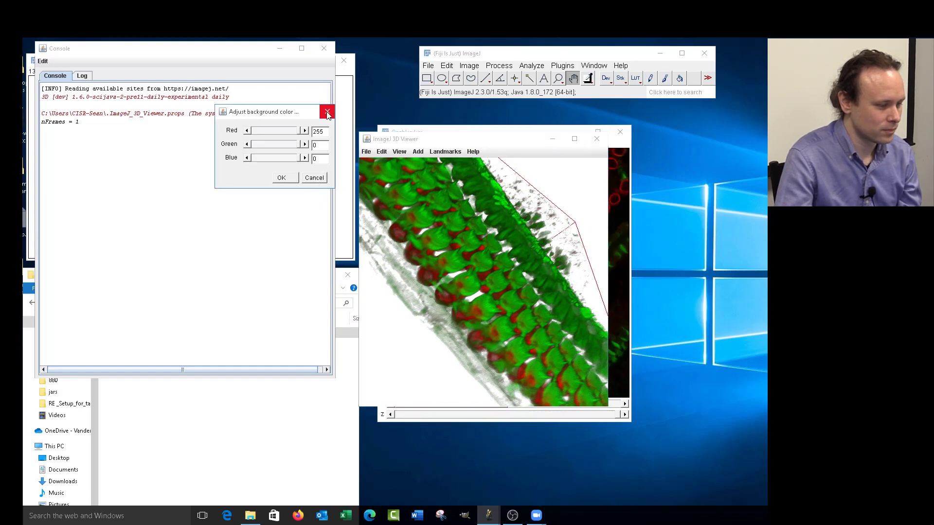
click(395, 153)
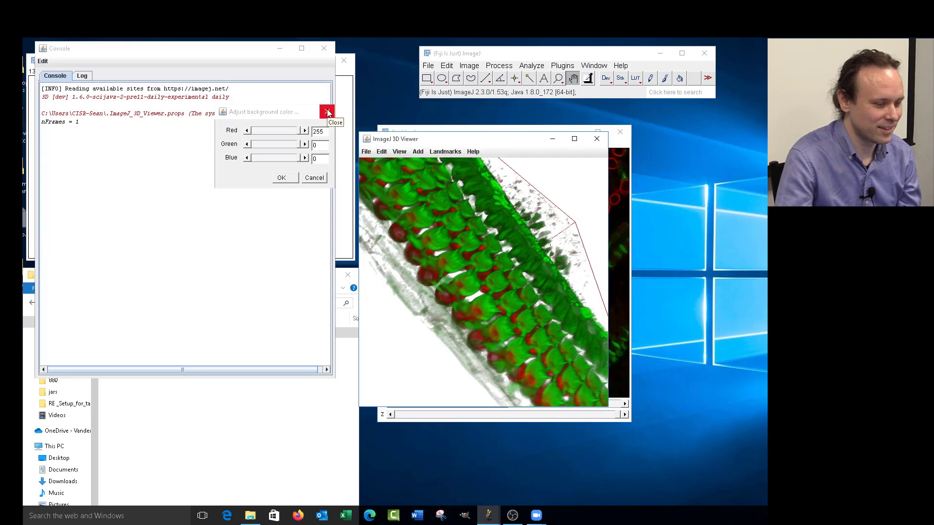
click(292, 178)
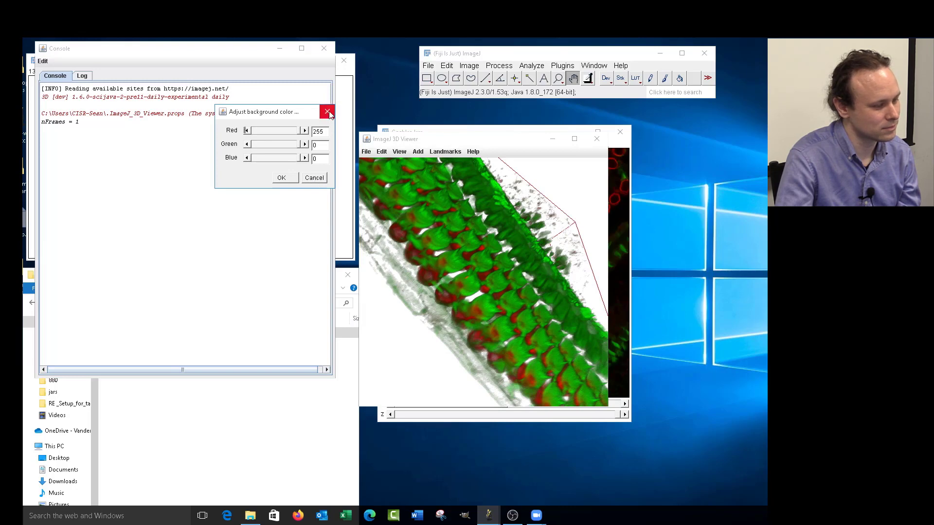
click(596, 141)
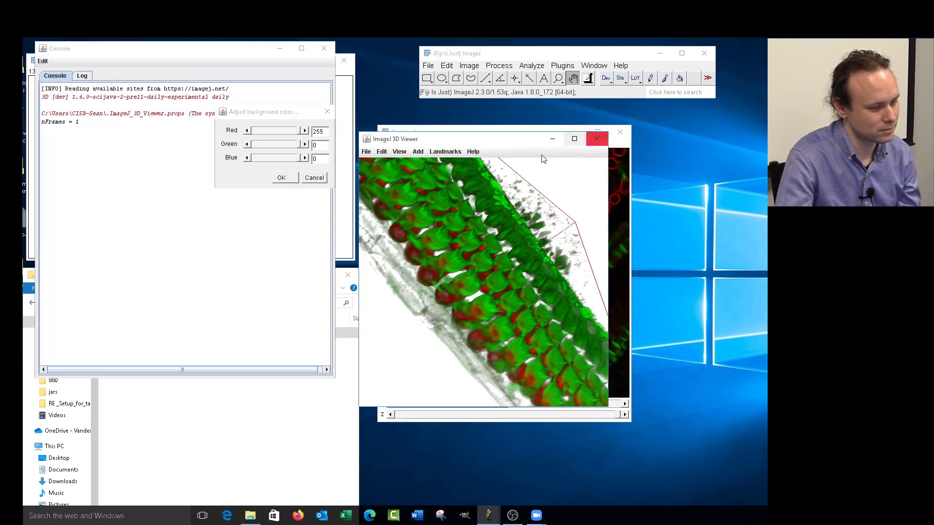
click(705, 54)
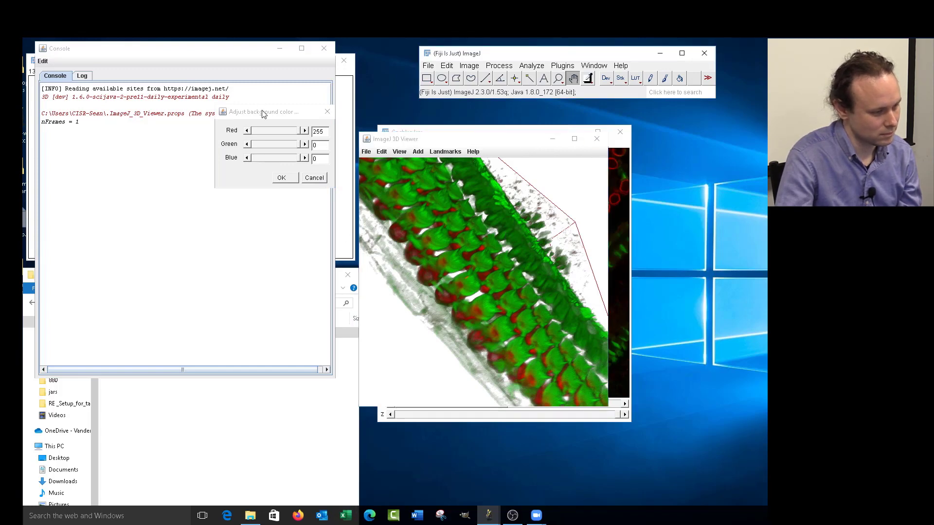
Step: Spread the background color dialog, the 3D Viewer and the Cochlea.lsm window apart so the original stack is uncovered
drag(262, 113, 698, 141)
drag(524, 141, 669, 230)
drag(533, 134, 374, 104)
click(562, 65)
click(540, 69)
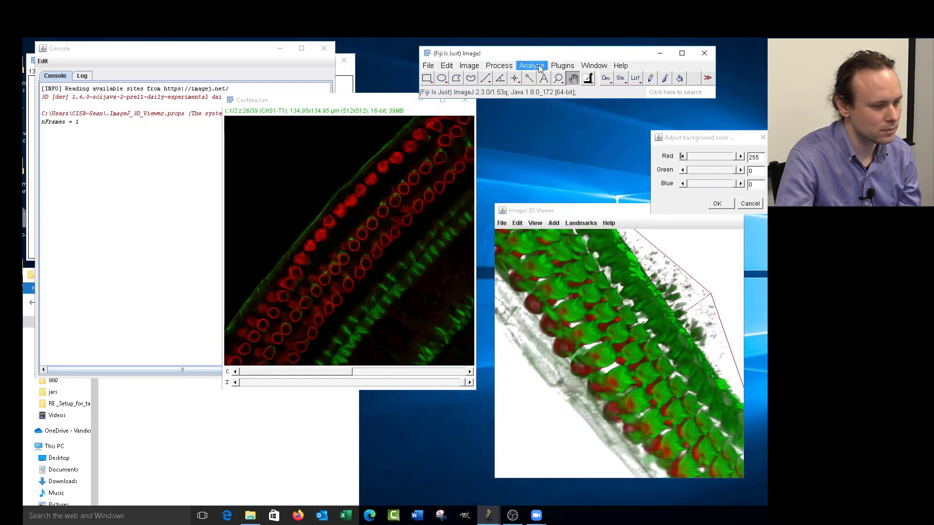
click(564, 67)
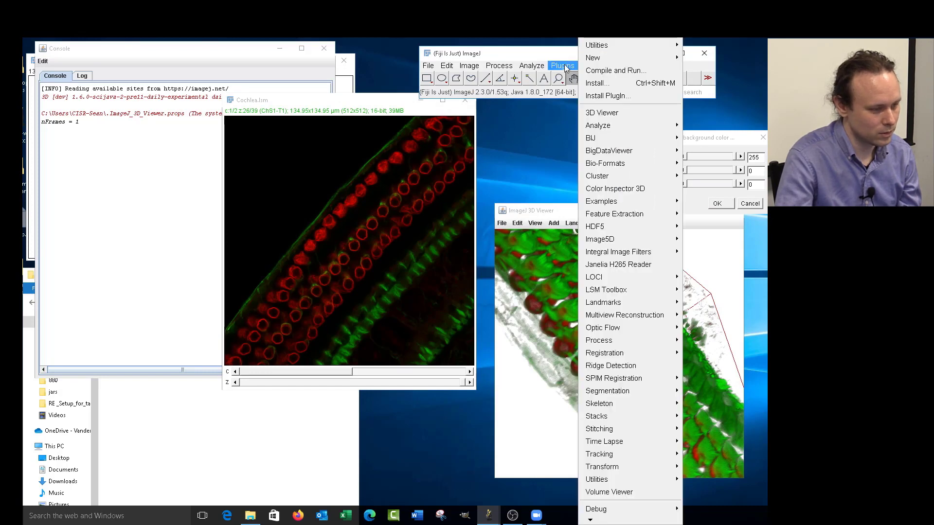
drag(392, 104, 361, 137)
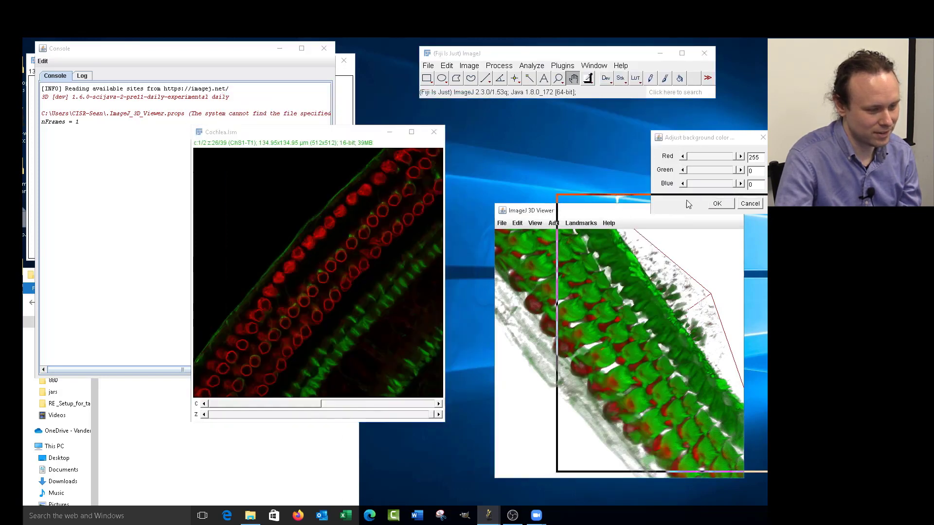
drag(686, 200, 692, 197)
drag(705, 139, 742, 228)
drag(686, 200, 719, 192)
drag(354, 141, 470, 144)
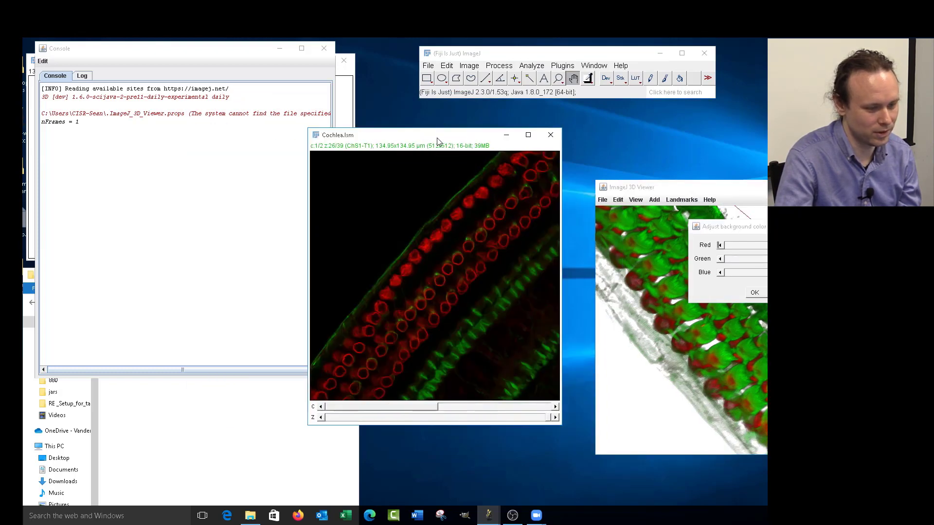
Step: Try to convert the Cochlea.lsm stack to RGB Color and step through its Z slices
click(500, 66)
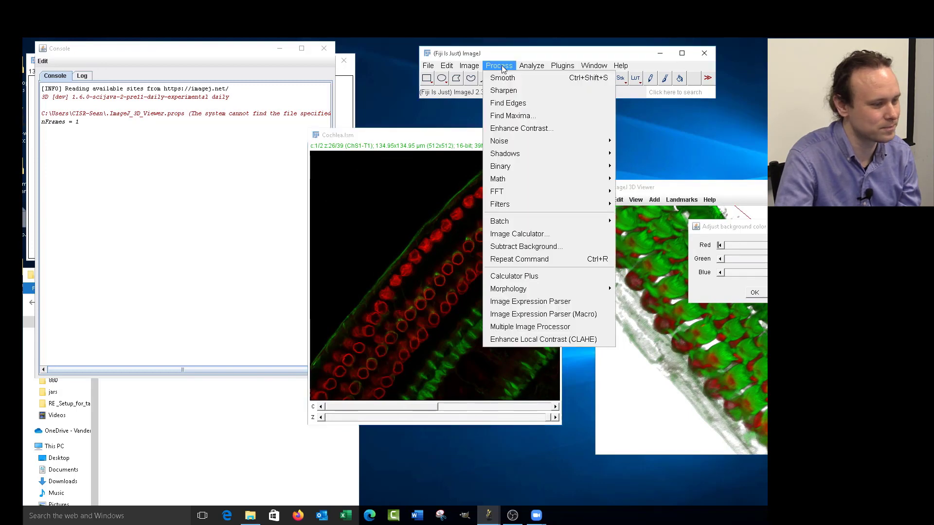
mouse_move(470, 66)
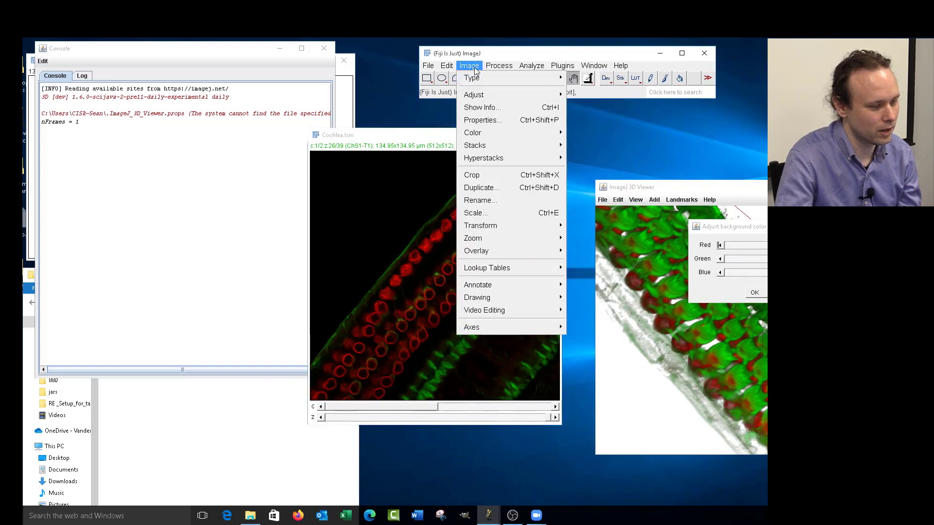
click(474, 67)
drag(447, 137, 447, 116)
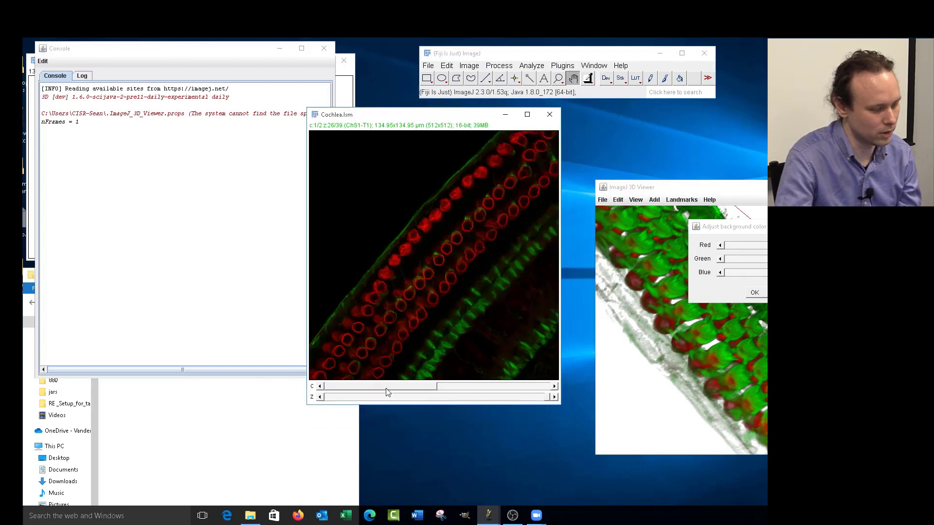
drag(391, 387, 369, 384)
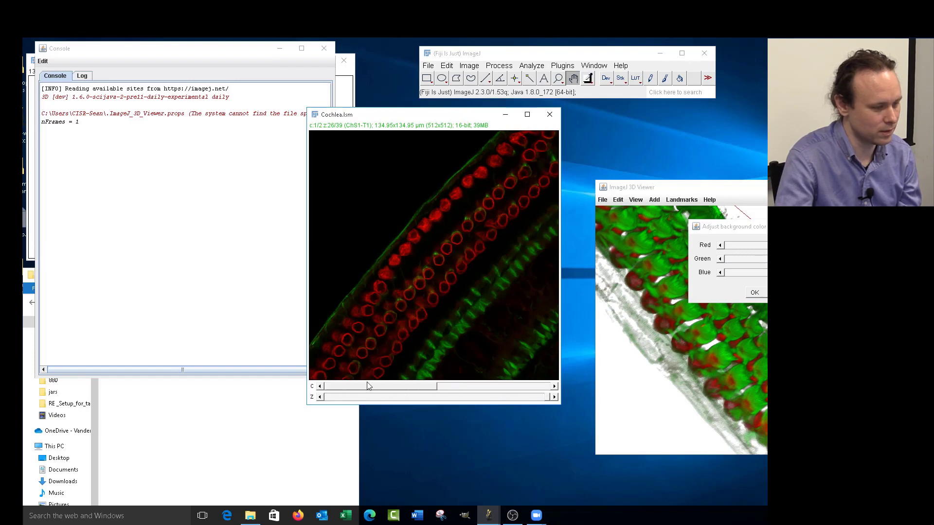
click(475, 68)
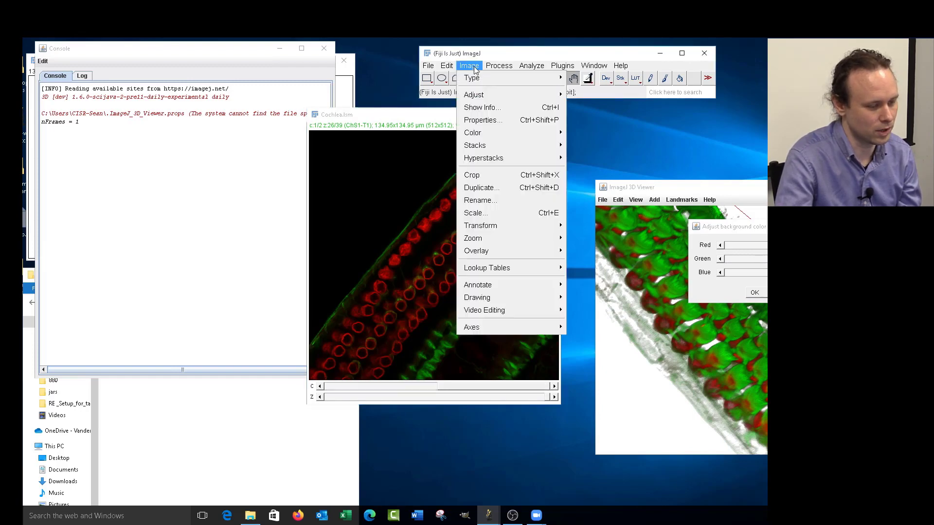
mouse_move(473, 86)
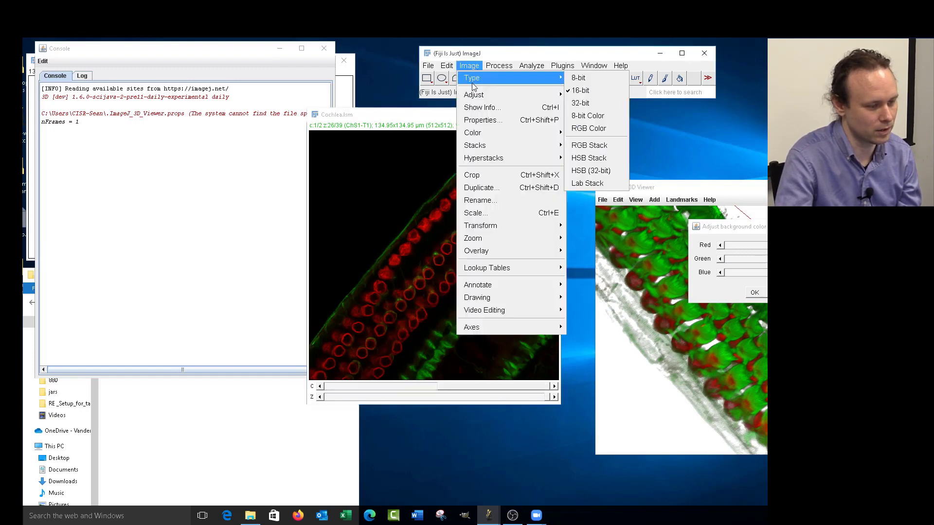
click(608, 132)
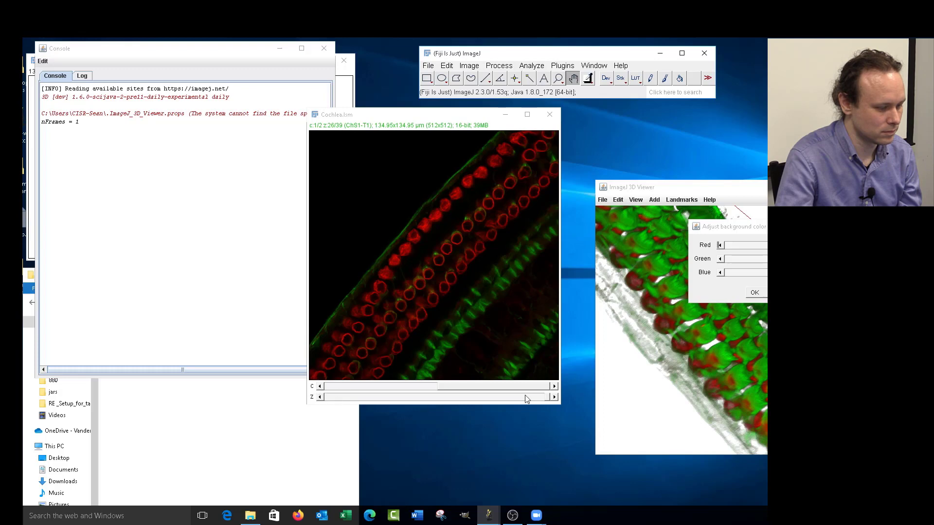
click(550, 400)
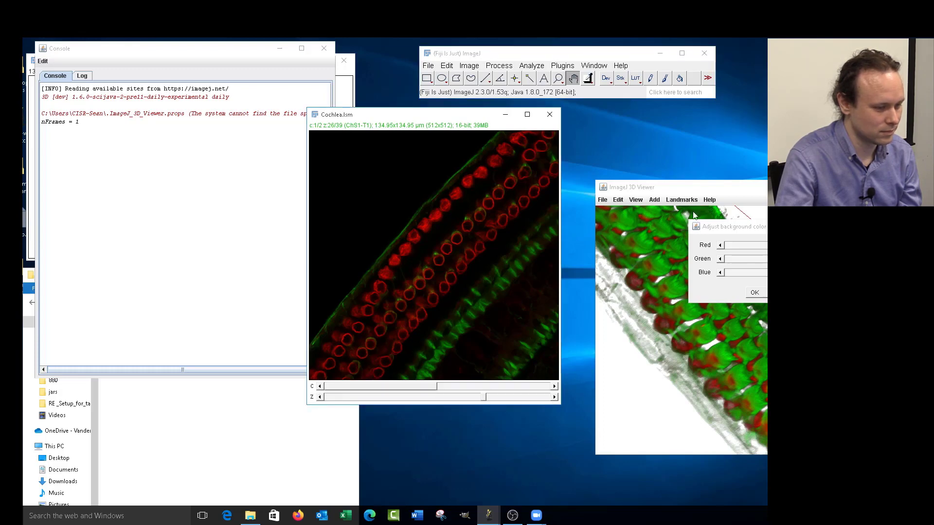
Step: Try to close the hung Fiji, then end its ImageJ-win64.exe process in Task Manager and close Task Manager
drag(708, 187, 601, 176)
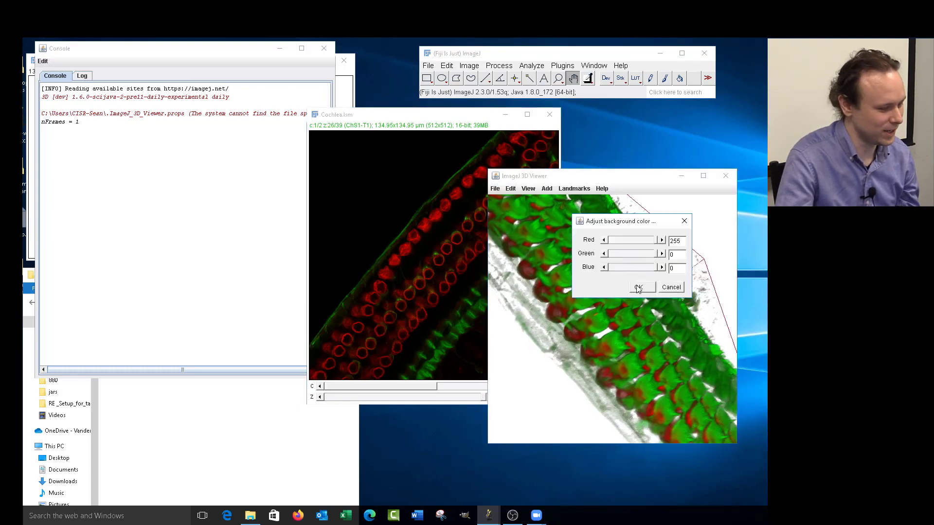
click(702, 74)
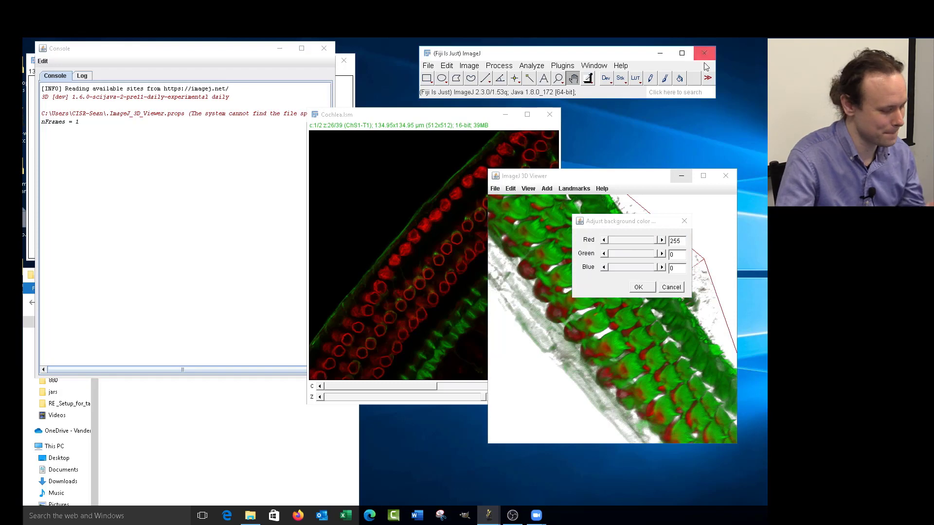
key(ctrl+shift+Escape)
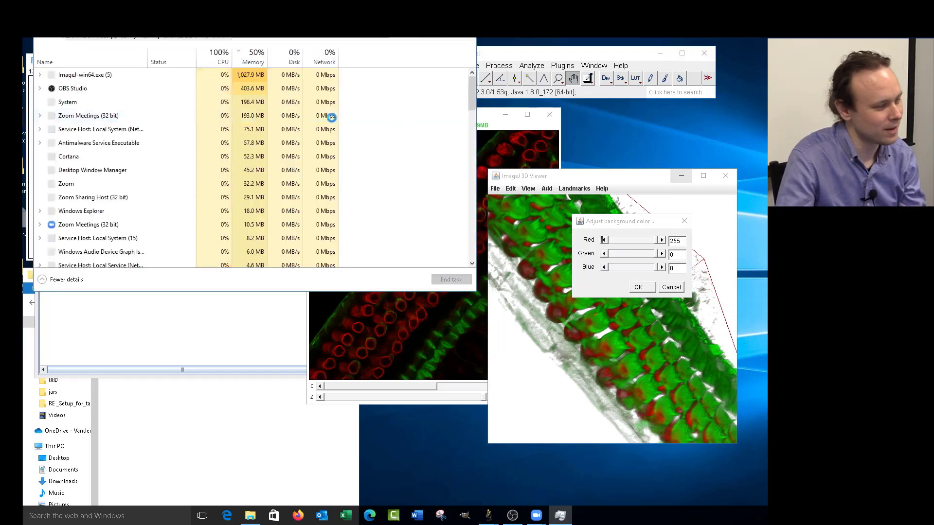
click(170, 76)
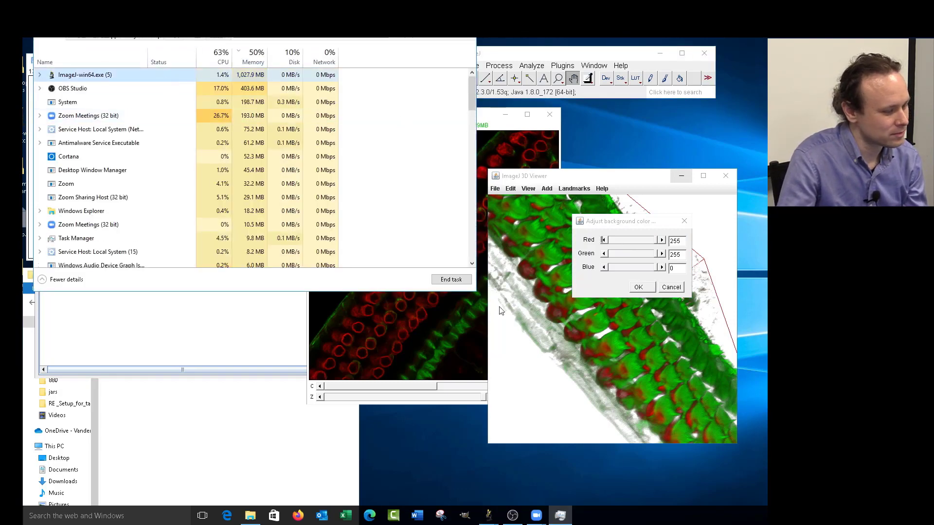
click(457, 280)
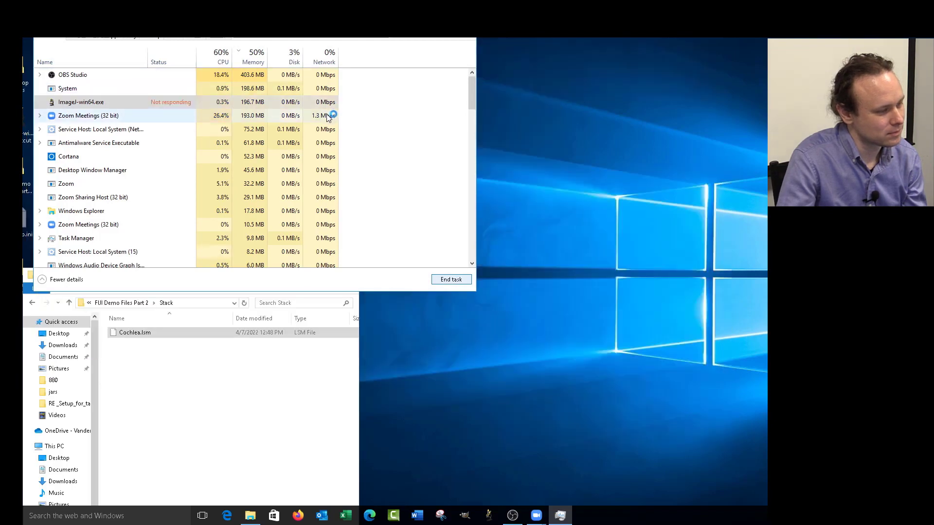
drag(270, 14, 280, 140)
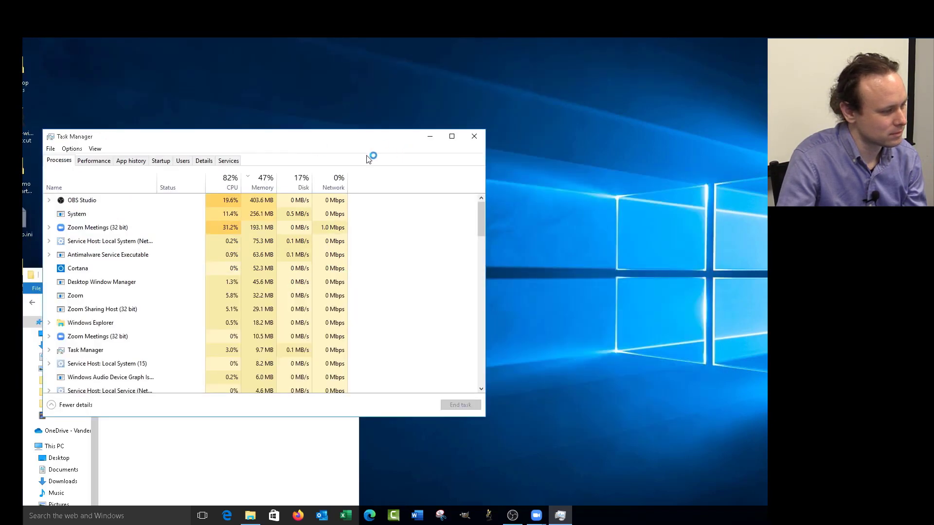
click(473, 138)
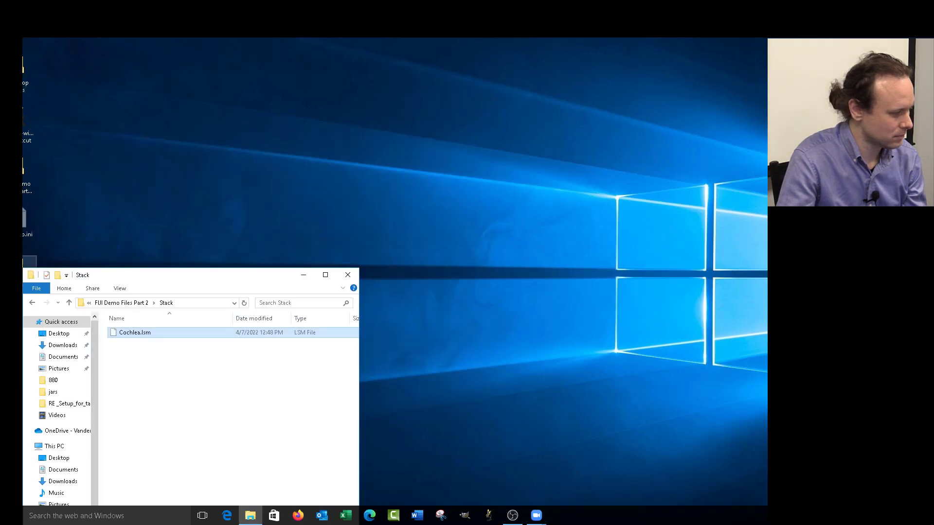
Step: Restart Fiji from the desktop and open Cochlea.lsm from the Stack folder in it
double_click(30, 121)
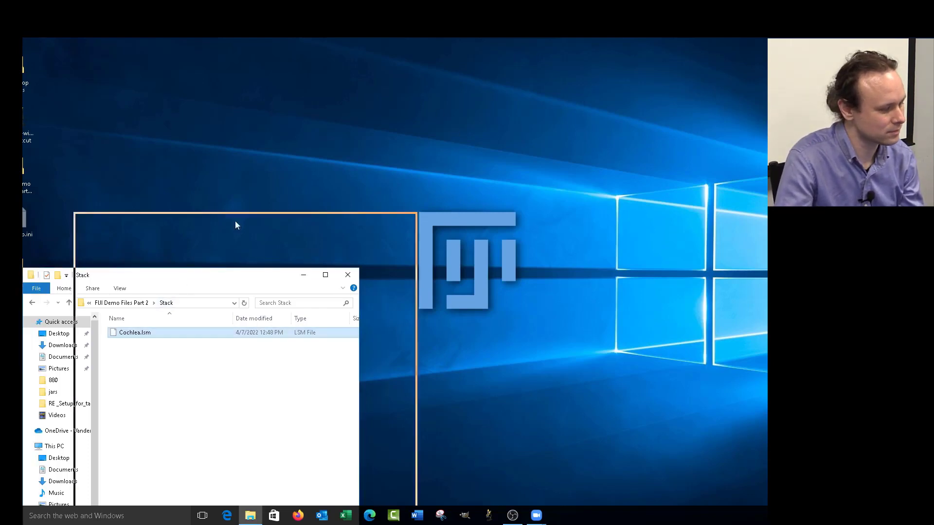
drag(236, 222, 243, 186)
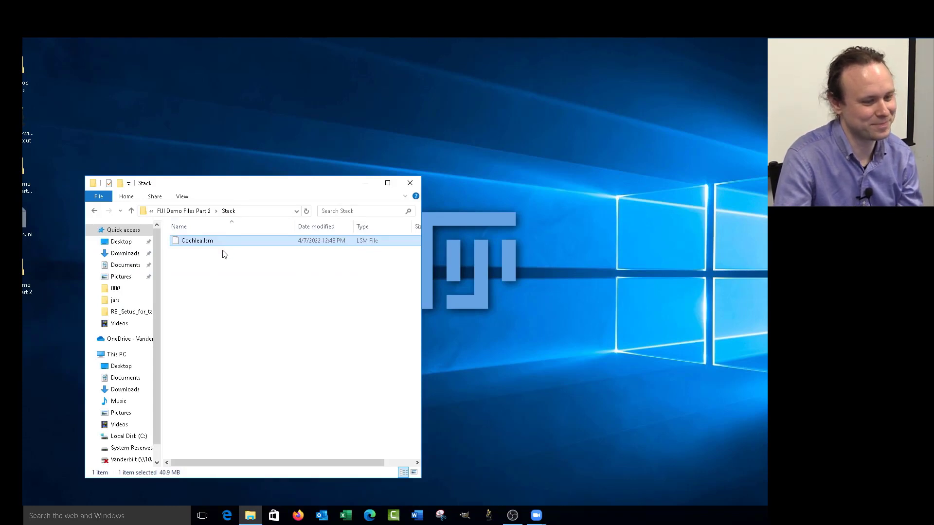
drag(202, 241, 616, 110)
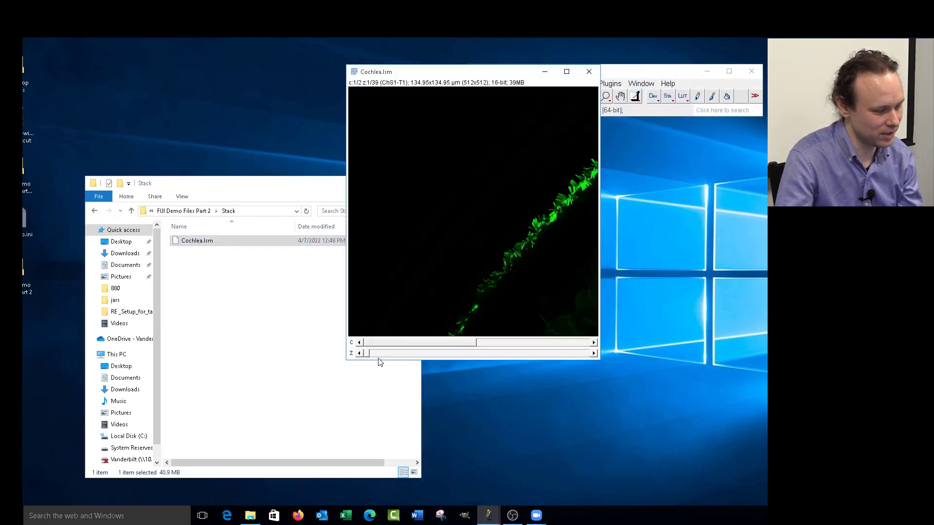
Step: Go to Z slice 16 of the Cochlea.lsm stack and make the stack a composite
drag(367, 353, 431, 353)
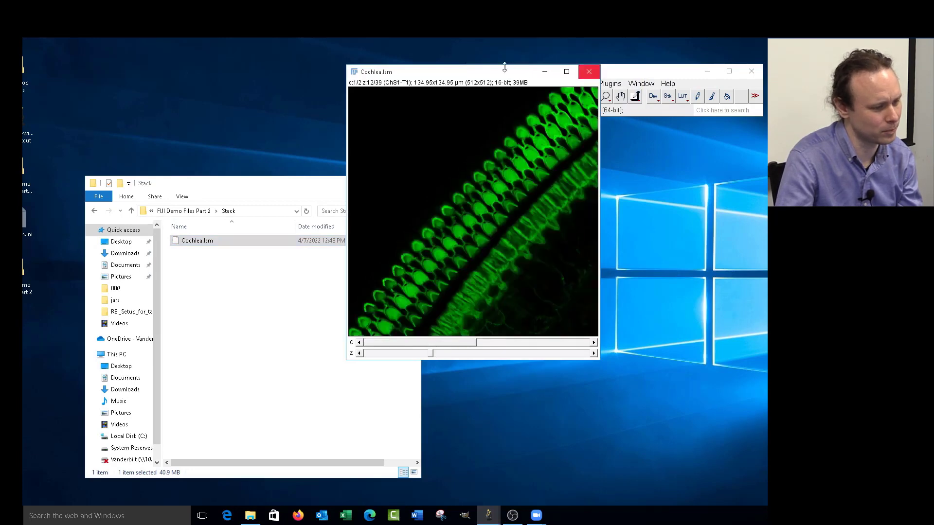
drag(502, 74, 527, 169)
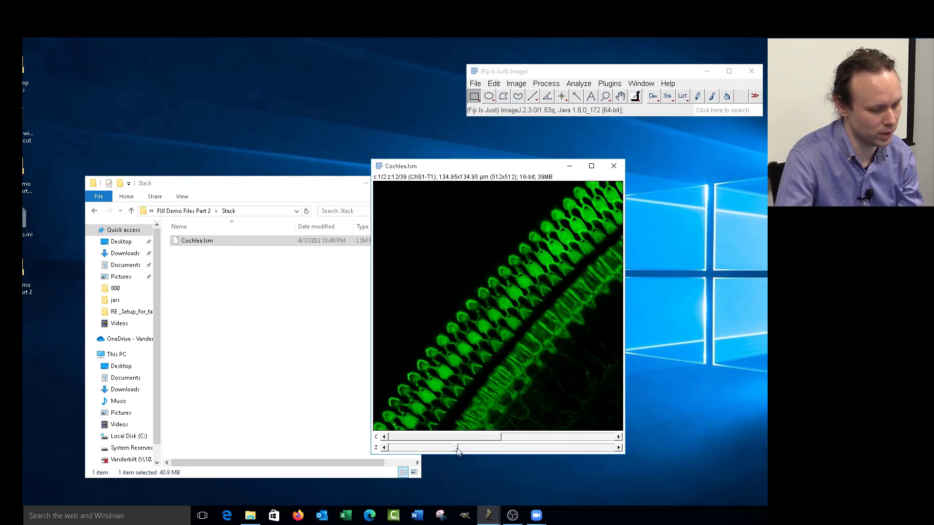
drag(457, 448, 478, 446)
click(517, 84)
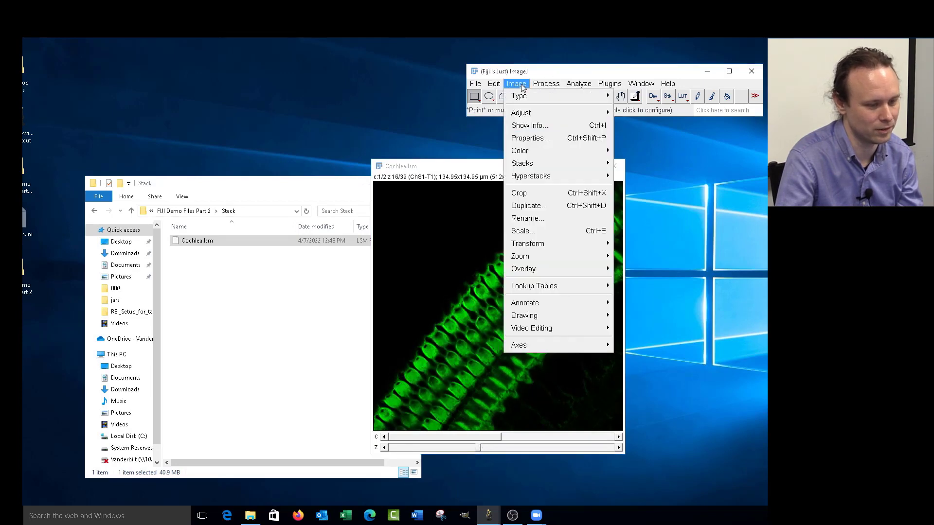
mouse_move(556, 147)
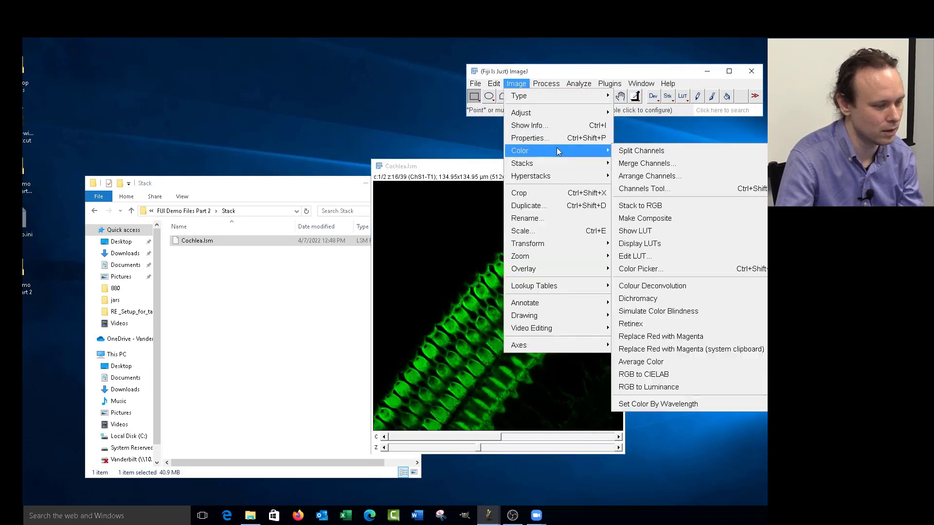
click(653, 218)
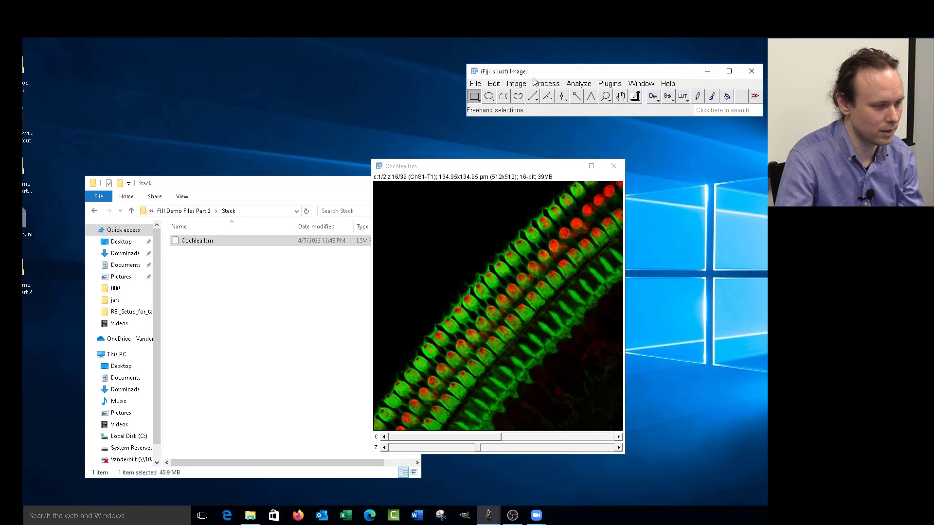
Step: Convert the composite to an RGB stack with all 39 slices, keeping the source, and go to slice 19 of the copy
click(516, 84)
mouse_move(533, 99)
click(635, 147)
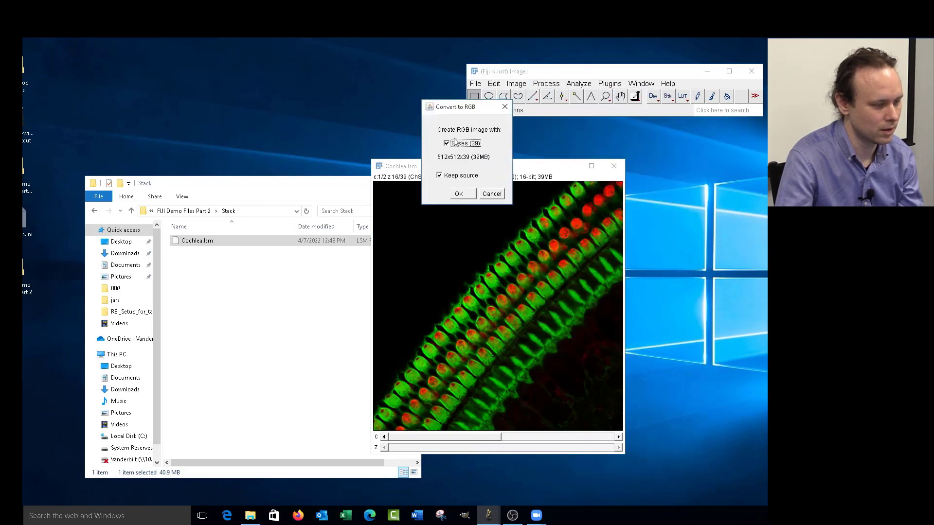
click(461, 193)
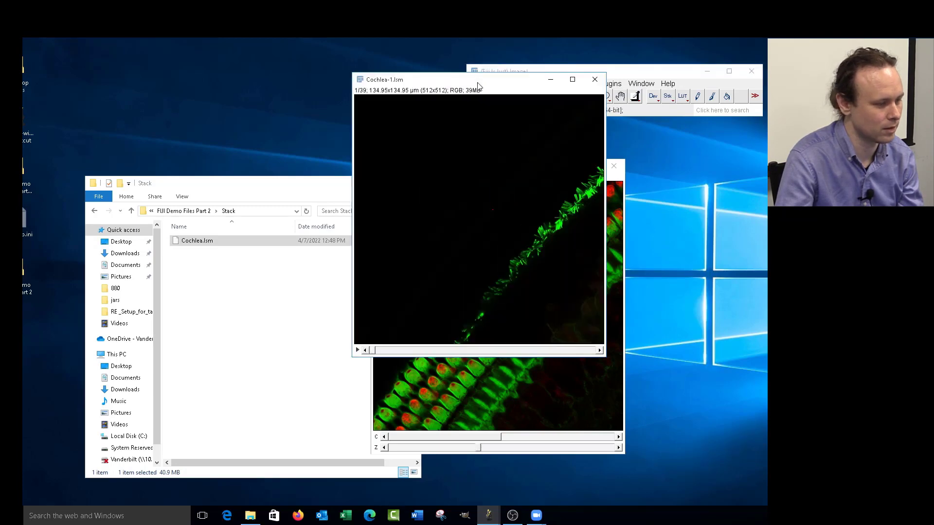
drag(274, 400, 376, 402)
Step: Open the RGB stack in Volume Viewer and render it in Volume (4) mode, rotated to about x 173, y 18, z 45
click(610, 84)
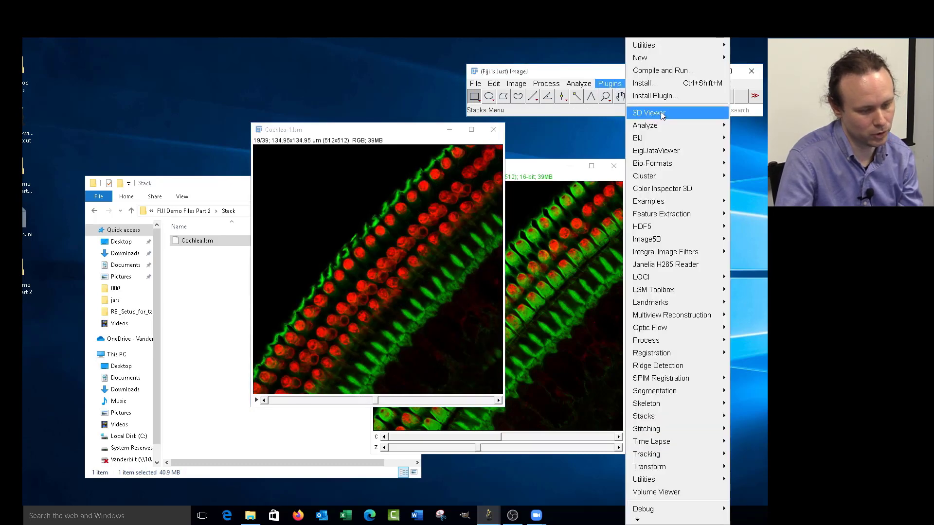
click(658, 493)
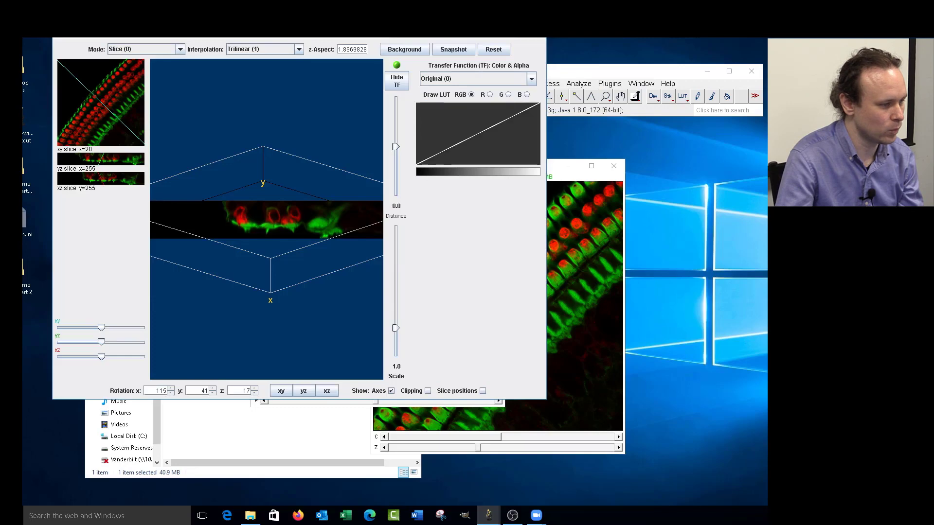
drag(261, 34, 469, 67)
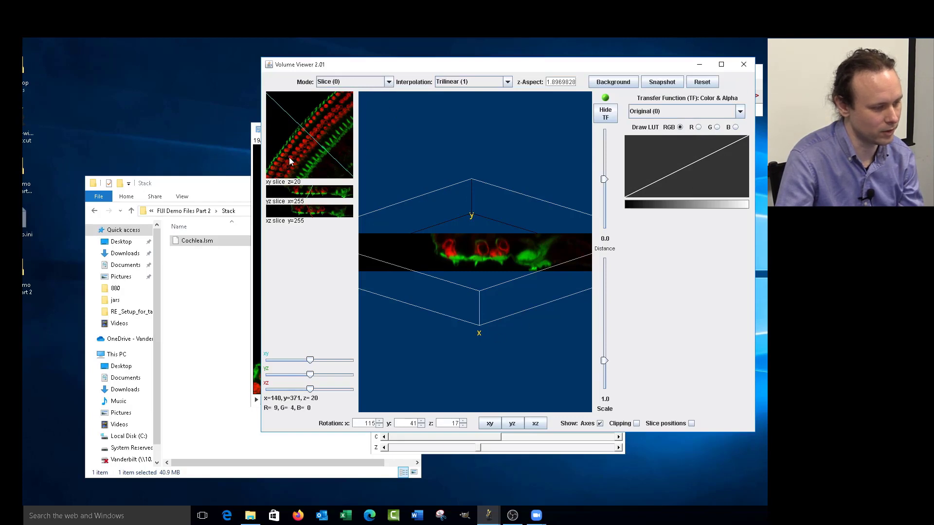
click(384, 82)
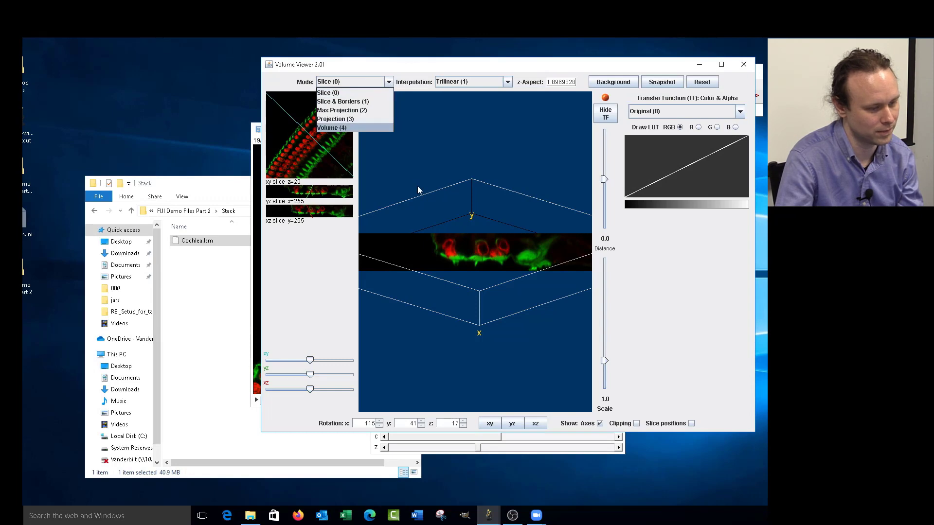
drag(502, 243, 494, 282)
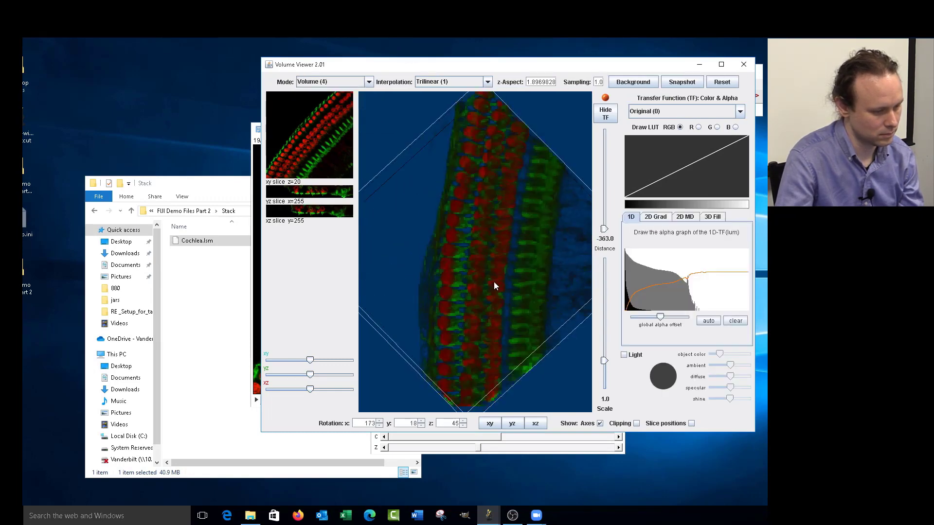
Step: Set the Volume Viewer's background color to white
click(632, 82)
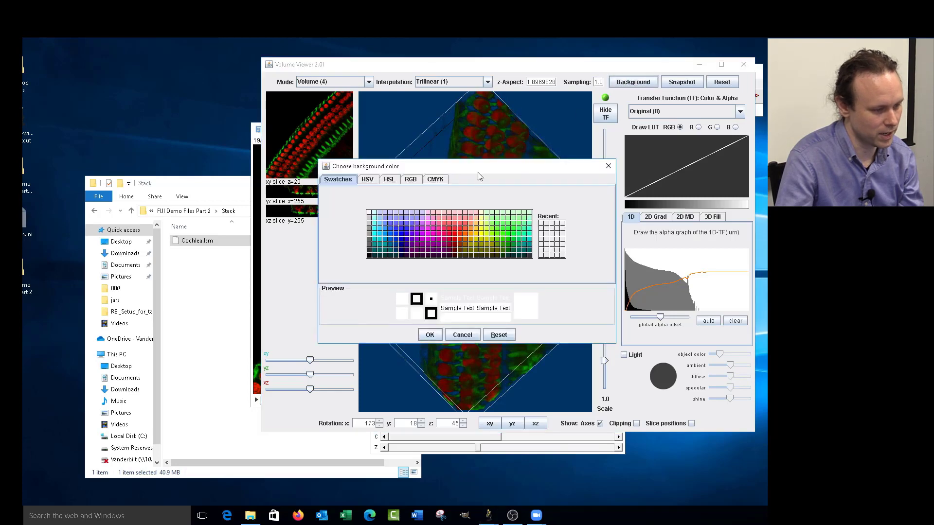
click(369, 213)
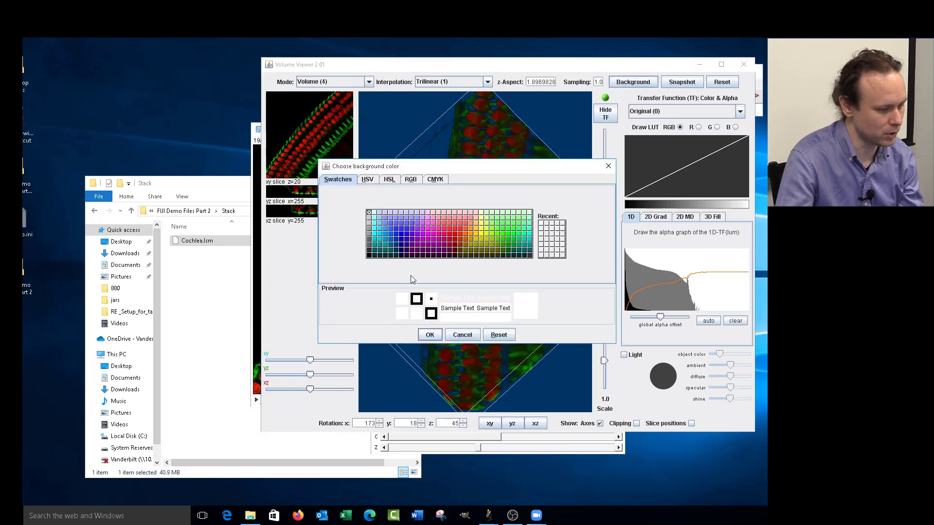
click(430, 335)
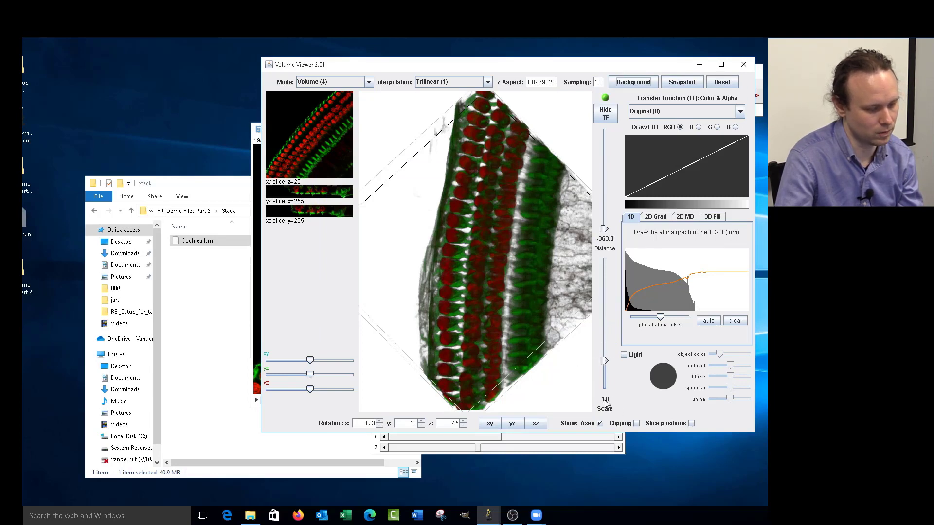
Step: Inspect the volume by enlarging it to a scale of about 2.14, rotating it, and reducing the scale to about 1.07
drag(604, 361, 605, 346)
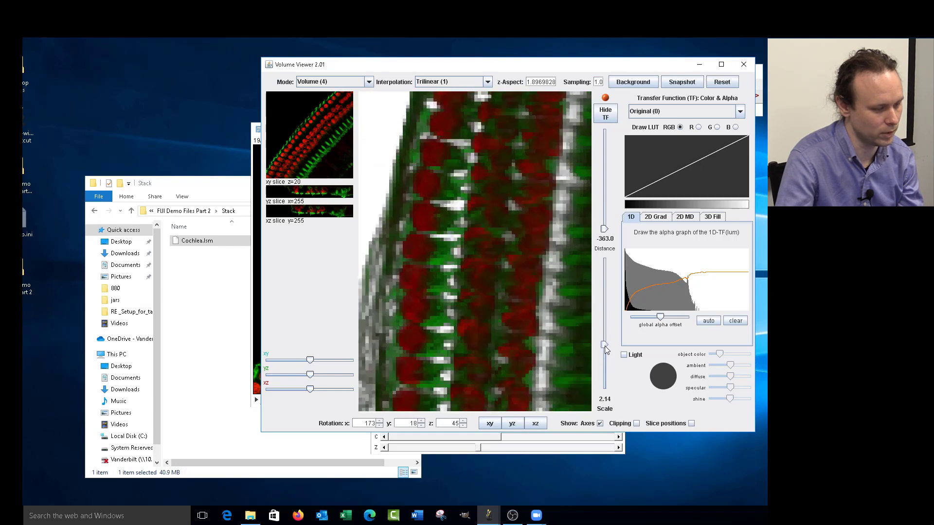
drag(478, 319, 384, 204)
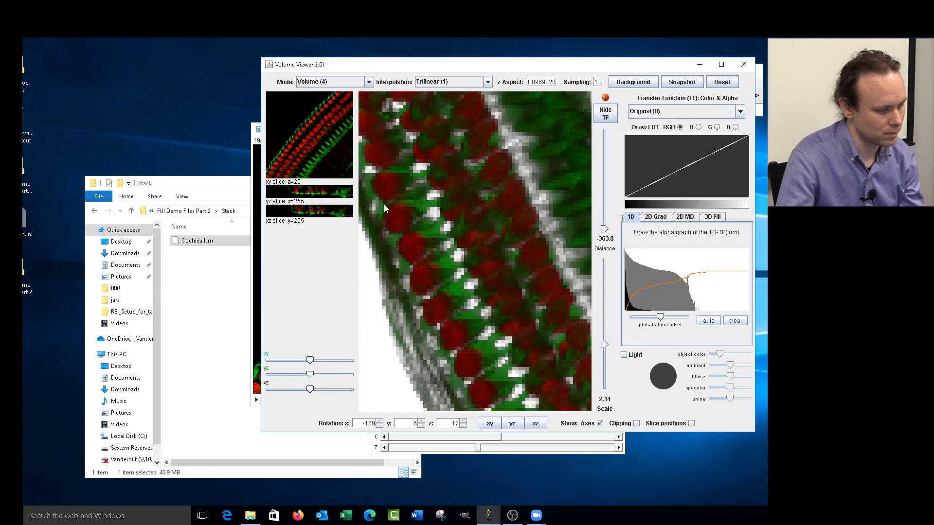
drag(515, 239, 562, 299)
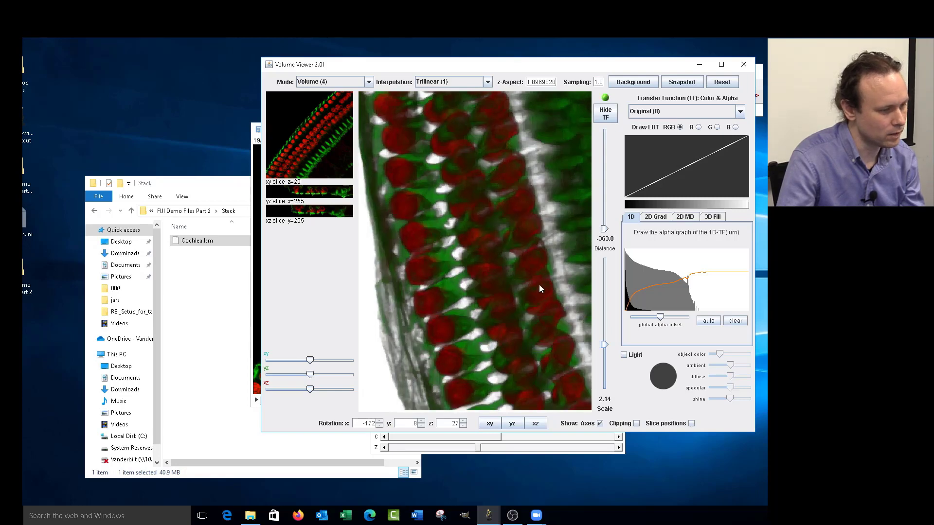
drag(604, 344, 604, 359)
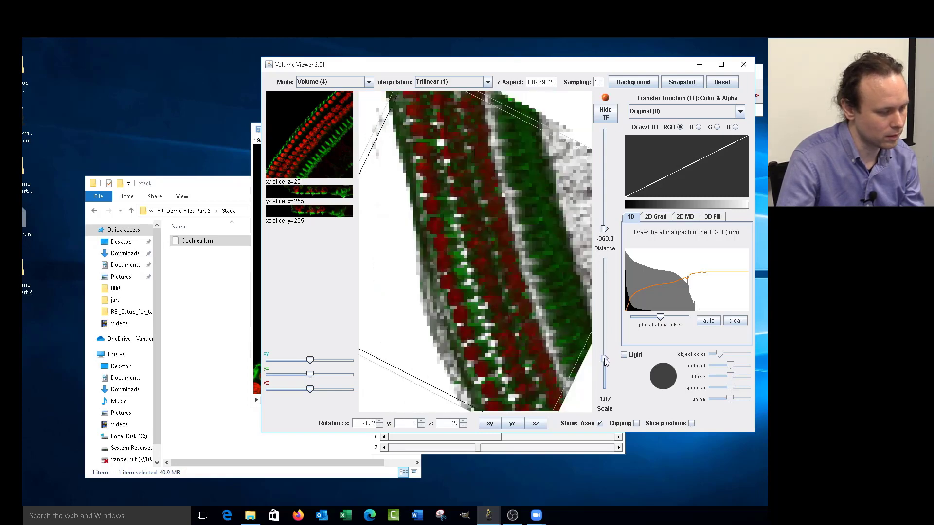
Step: Compare the volume's xy, yz and xz orientations, finishing on the xy view
click(490, 423)
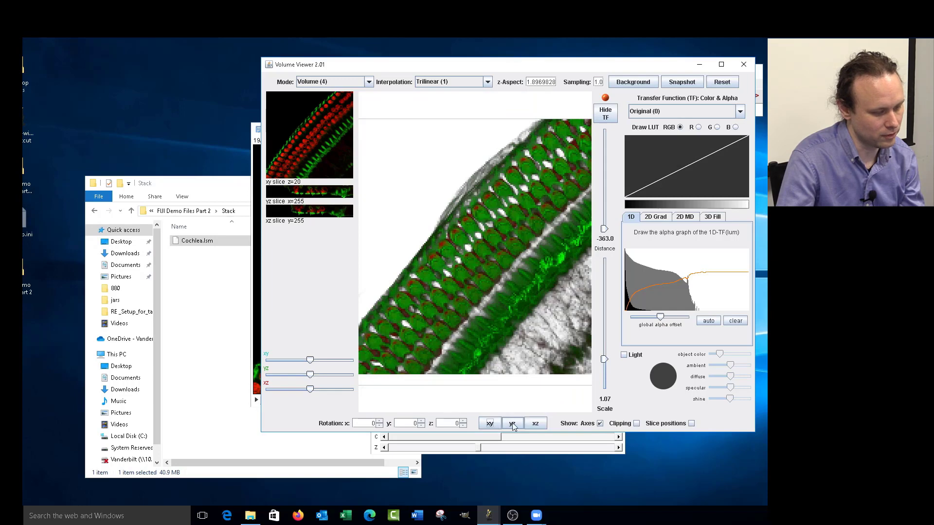
click(514, 423)
click(489, 423)
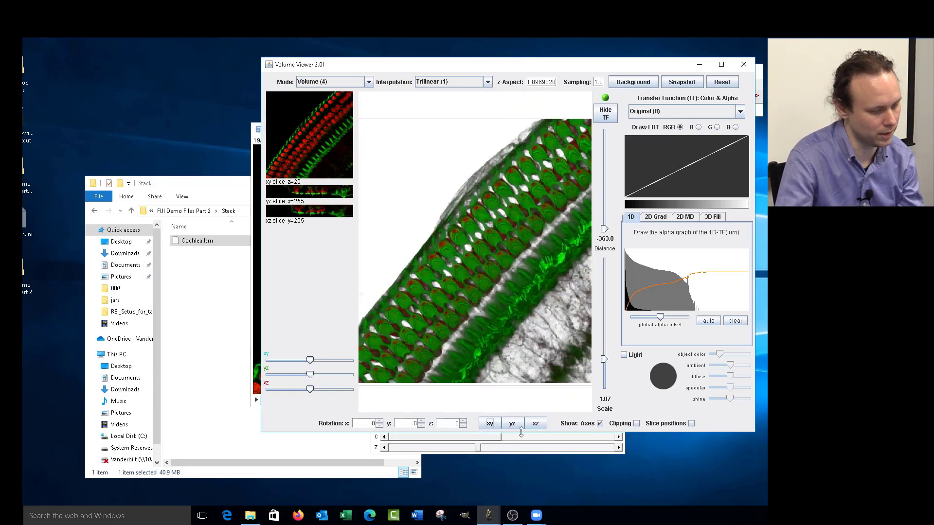
click(514, 426)
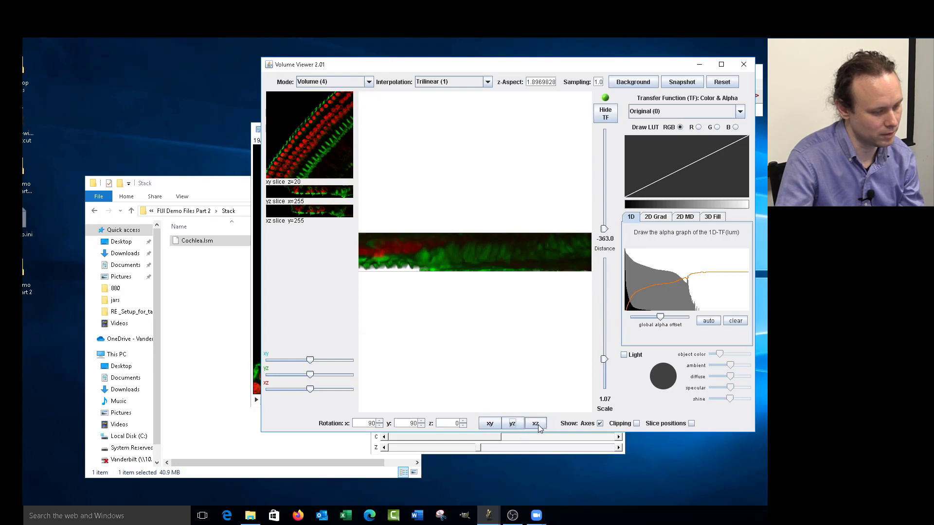
click(538, 424)
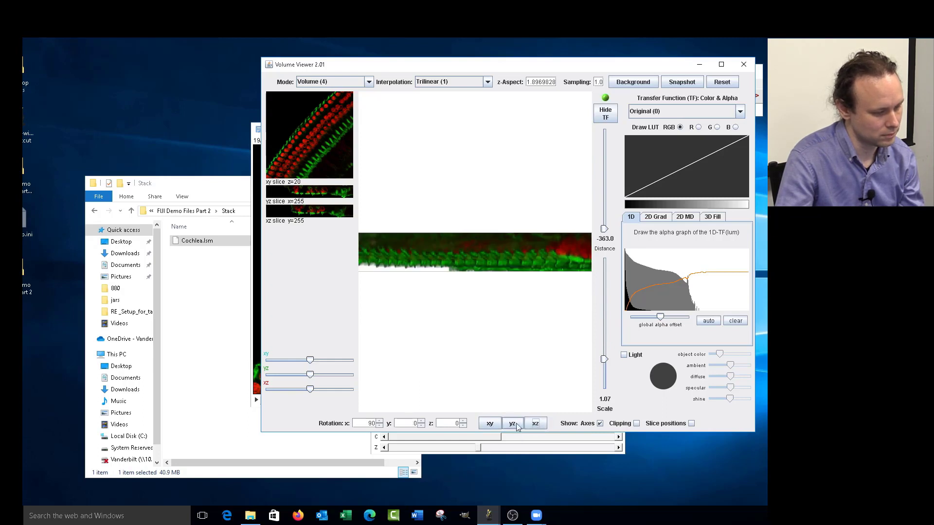
click(490, 423)
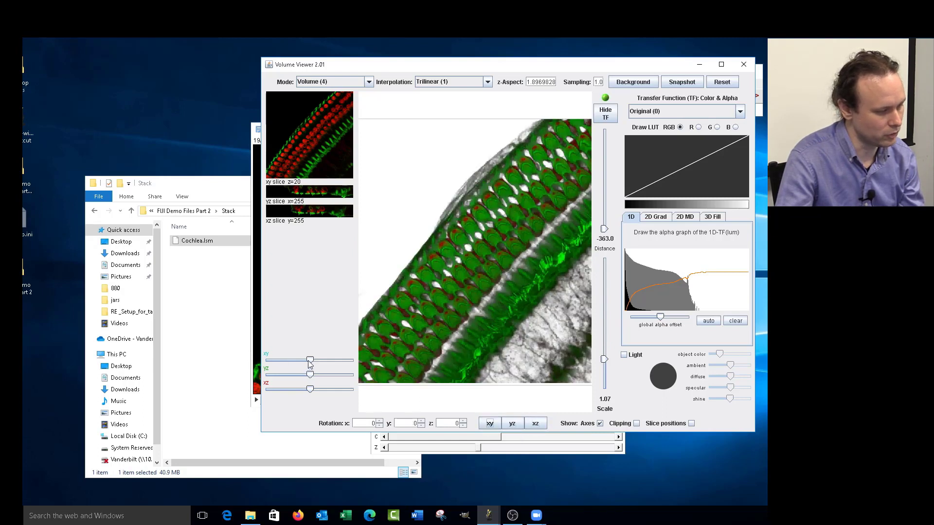
Step: Shift the slice positions to z=24, x=154 and y=320, and tilt the volume to about x -38, y 33, z -9
drag(311, 363, 322, 389)
drag(446, 335, 445, 249)
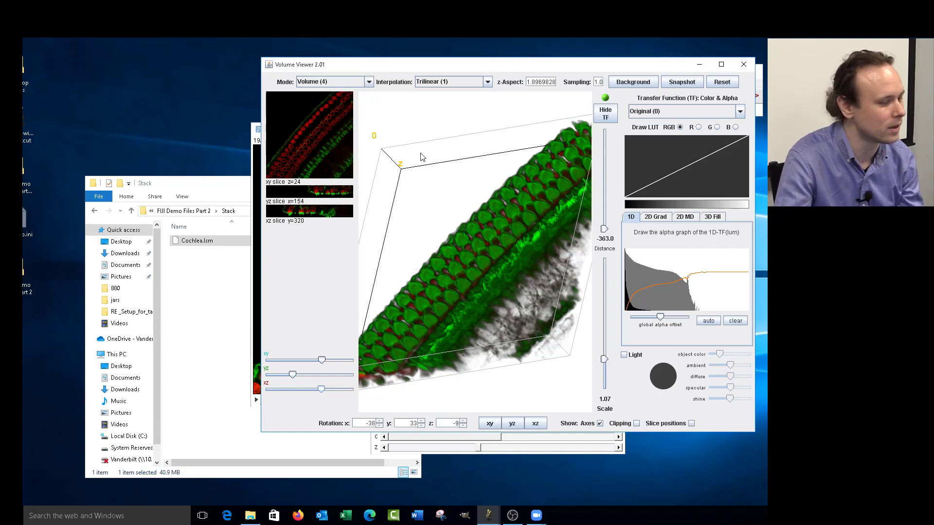
Step: Set the interpolation to Tricubic smooth and inspect the volume rotated to about x -25, y 16, z -8 and enlarged to scale 3.25
click(463, 83)
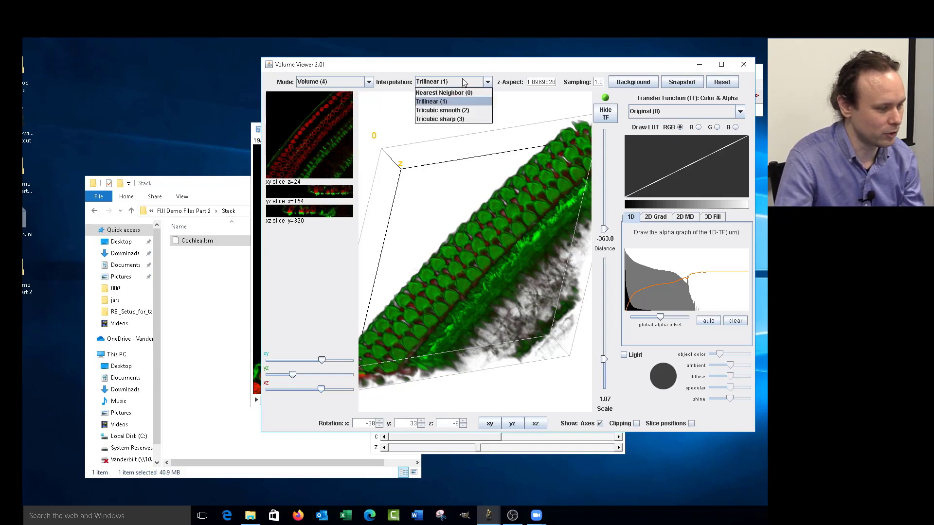
click(435, 111)
drag(480, 309, 467, 236)
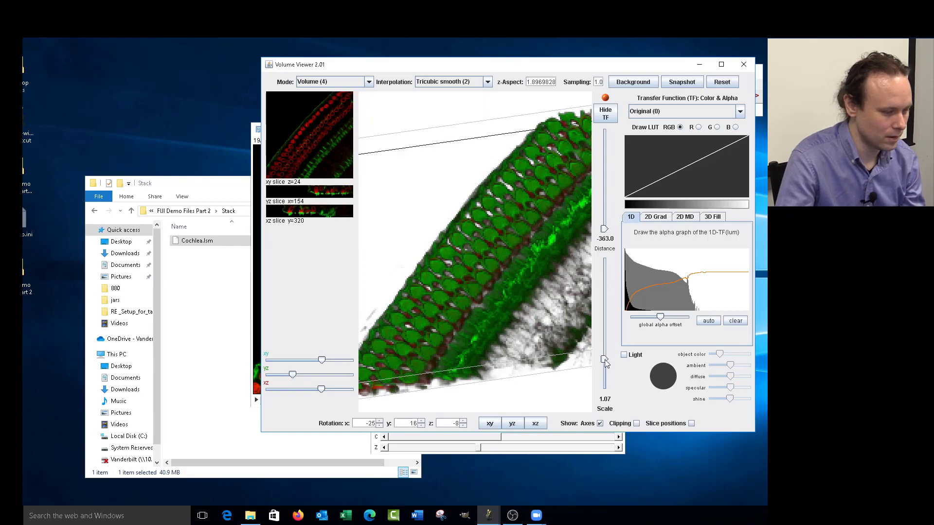
drag(604, 359, 605, 336)
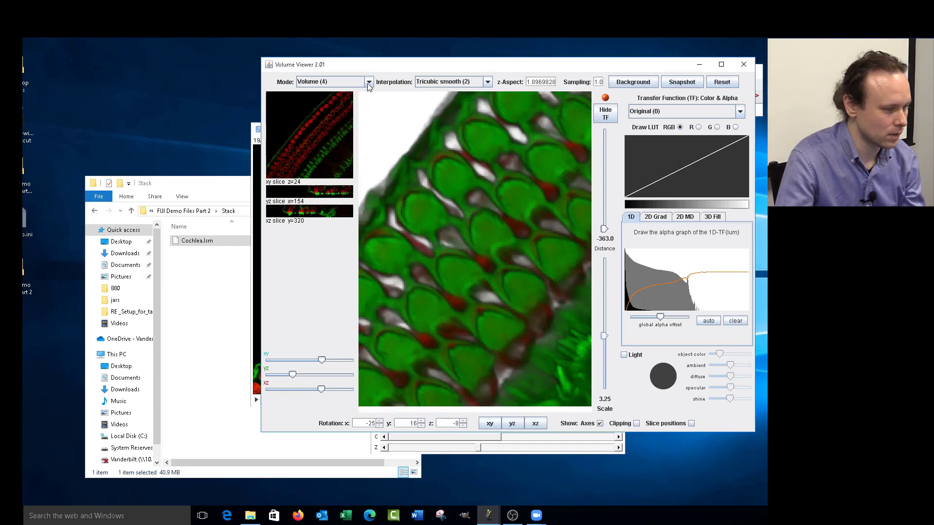
Step: Inspect the volume in Max Projection mode at scale 1.15, rotating it to about x 28, y -14, z 14, and close the Volume Viewer
click(368, 84)
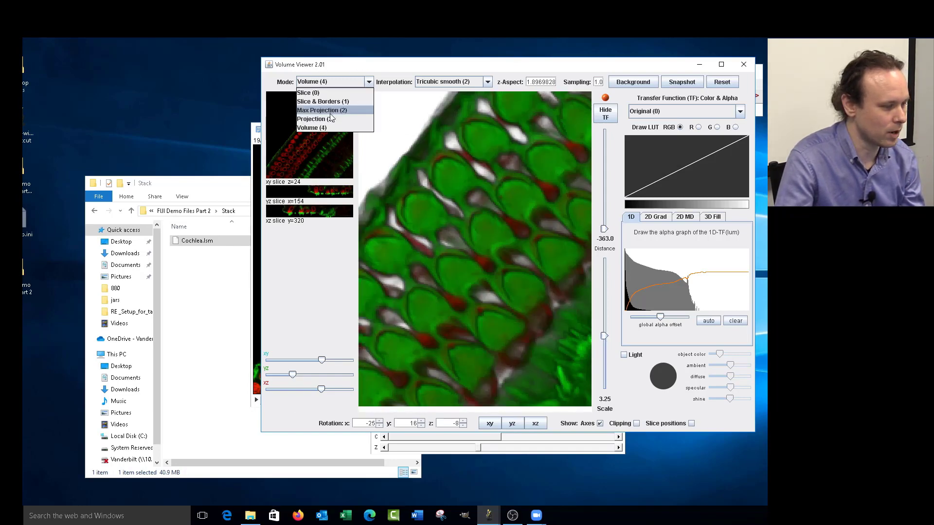
click(333, 111)
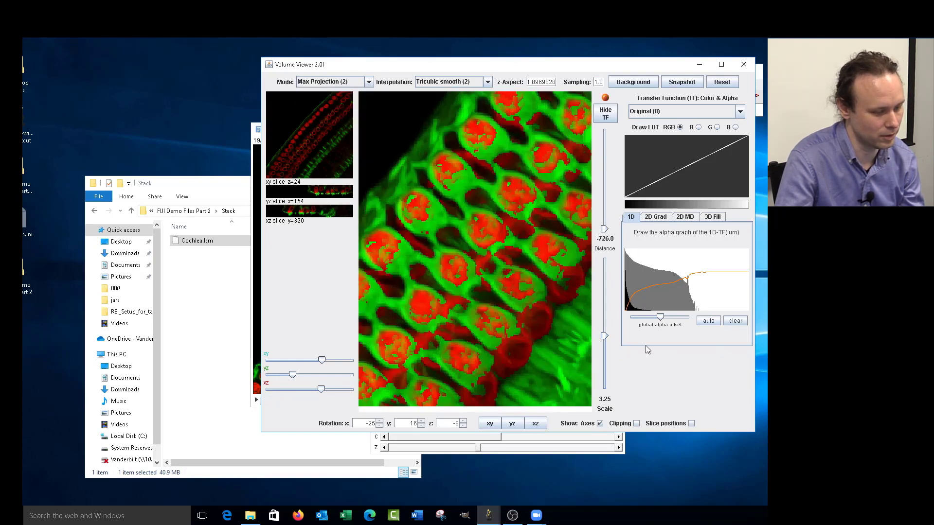
drag(604, 335, 603, 358)
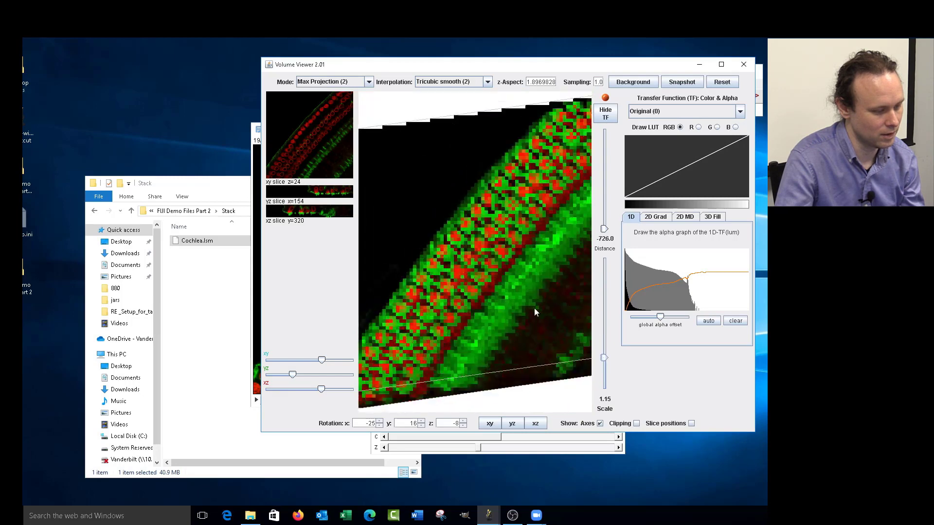
drag(533, 308, 483, 254)
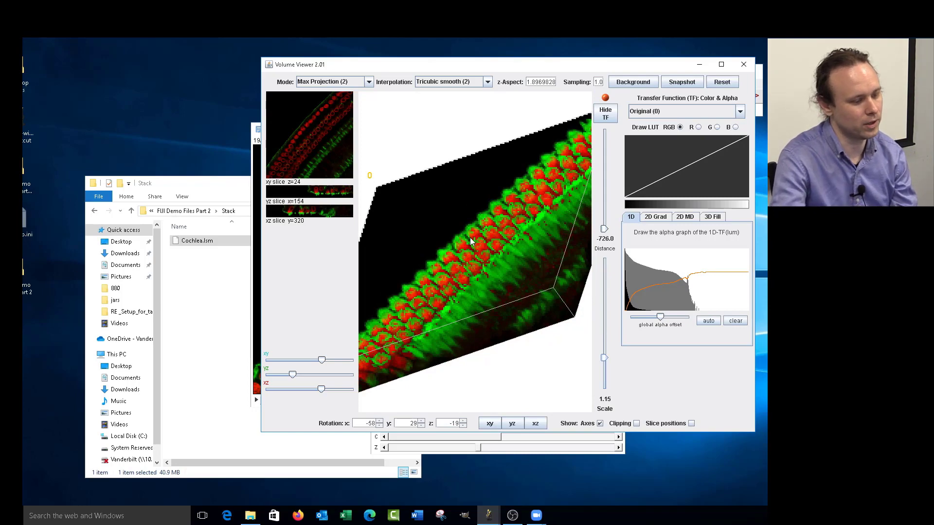
drag(467, 204, 485, 246)
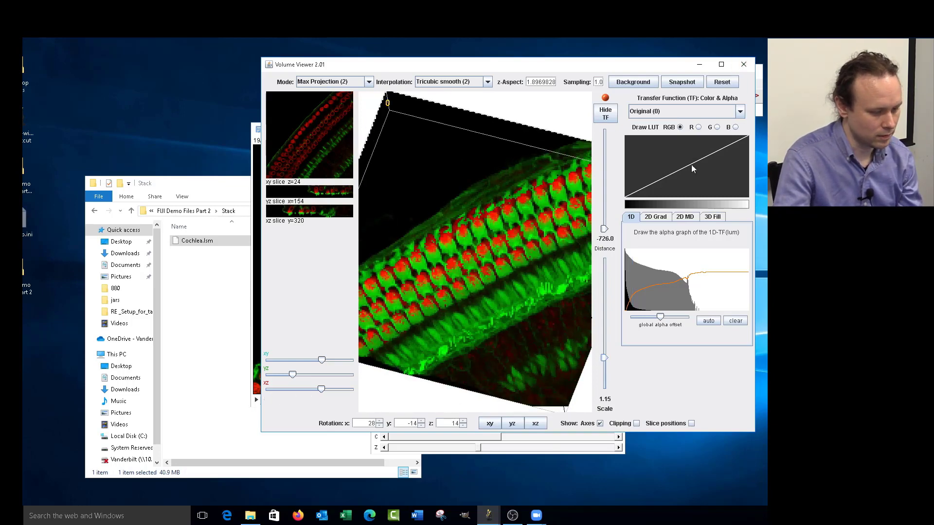
click(744, 64)
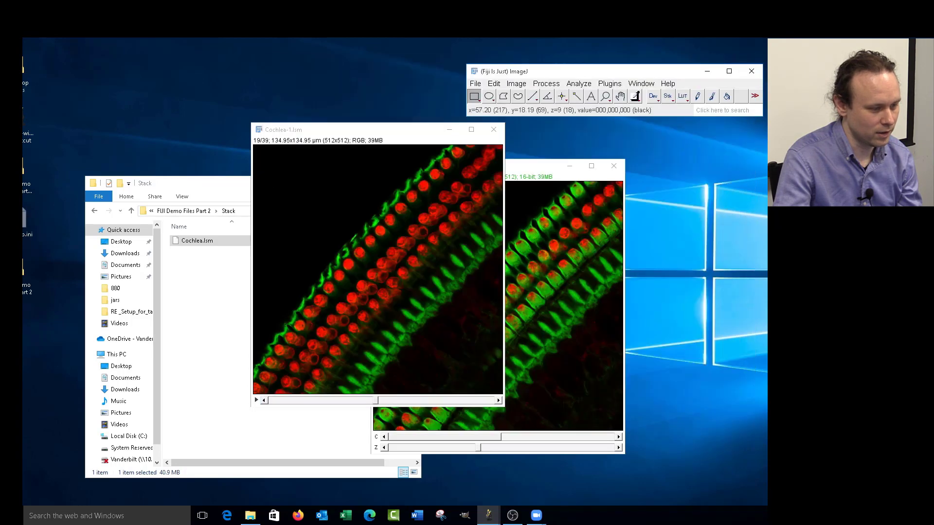
Step: Scale the Cochlea-1.lsm RGB stack by 0.5 in X, Y and Z into the new stack Cochlea-2.lsm, and show its slice 12
drag(377, 129, 527, 140)
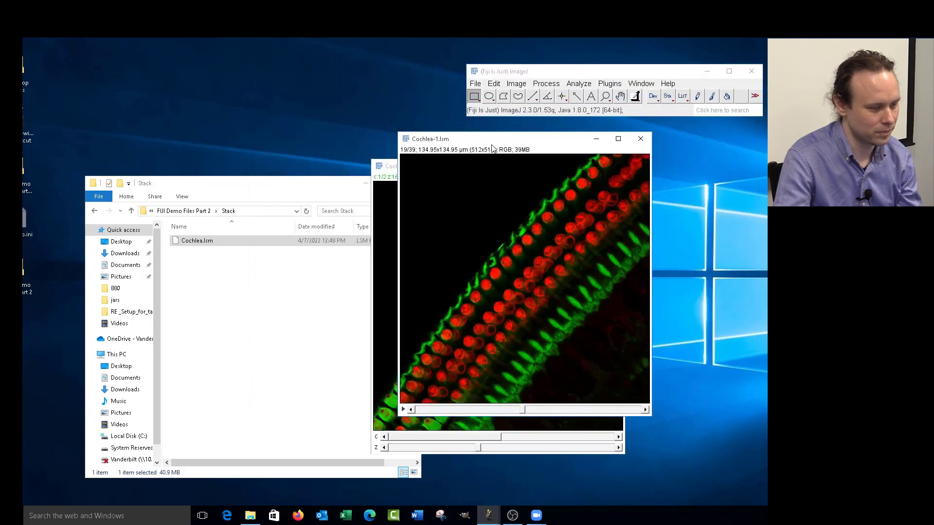
click(613, 83)
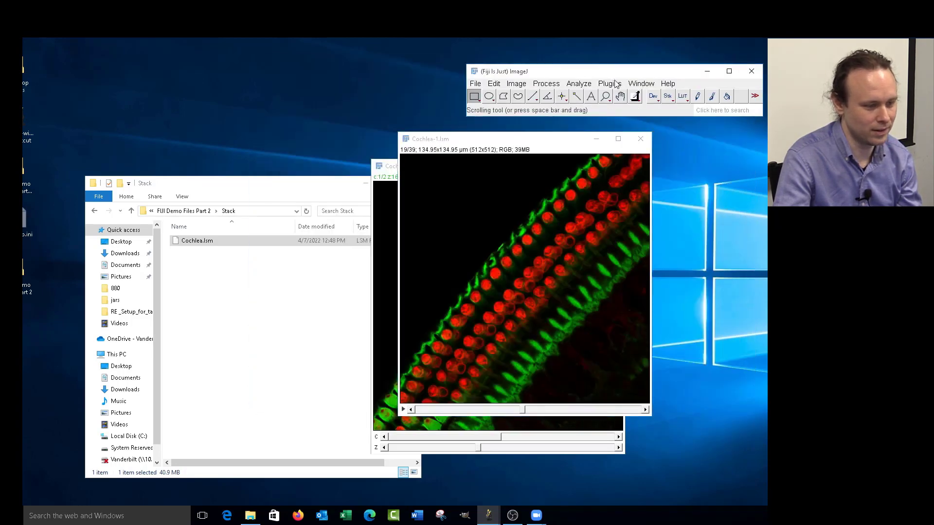
click(613, 85)
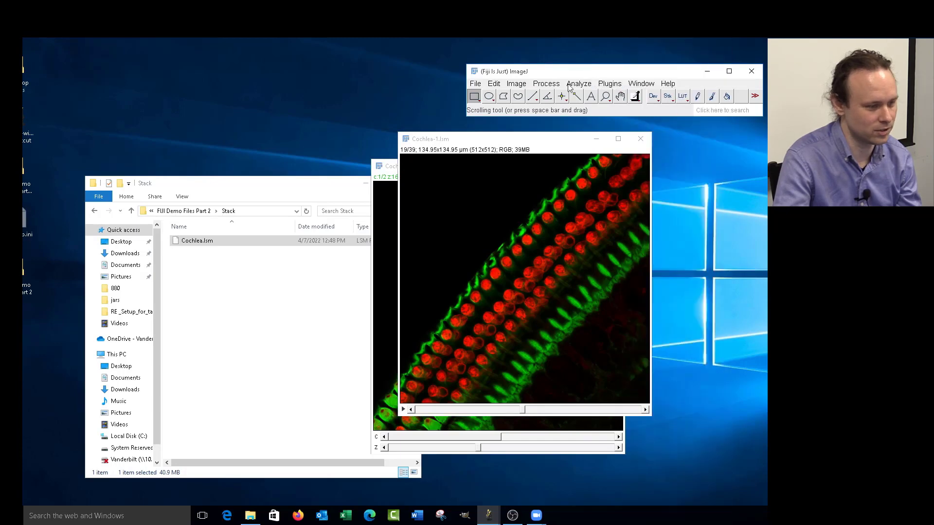
click(539, 87)
mouse_move(518, 87)
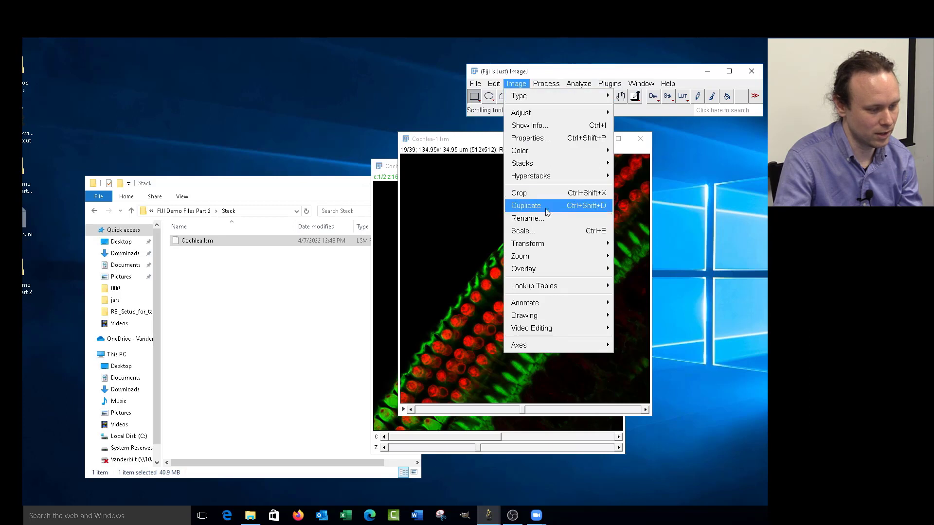
click(549, 233)
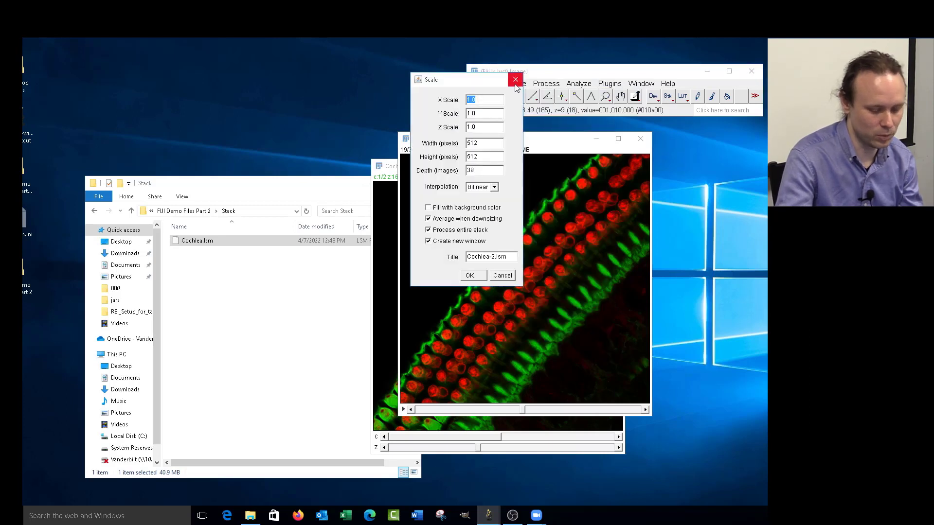
text(0.5)
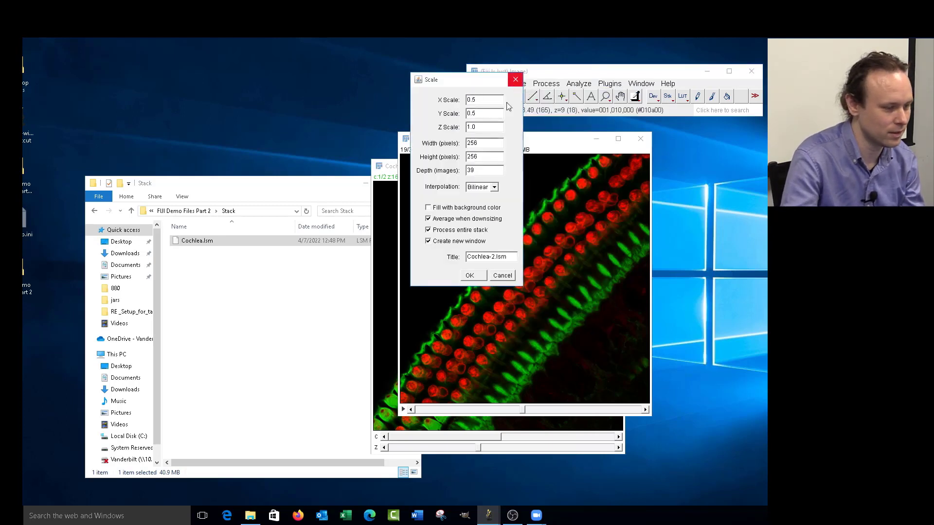
text(0.5)
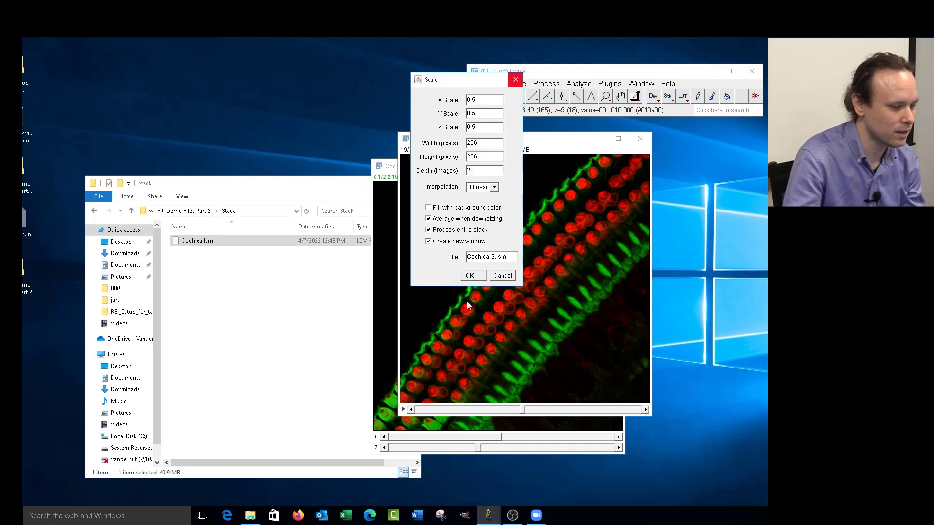
click(469, 275)
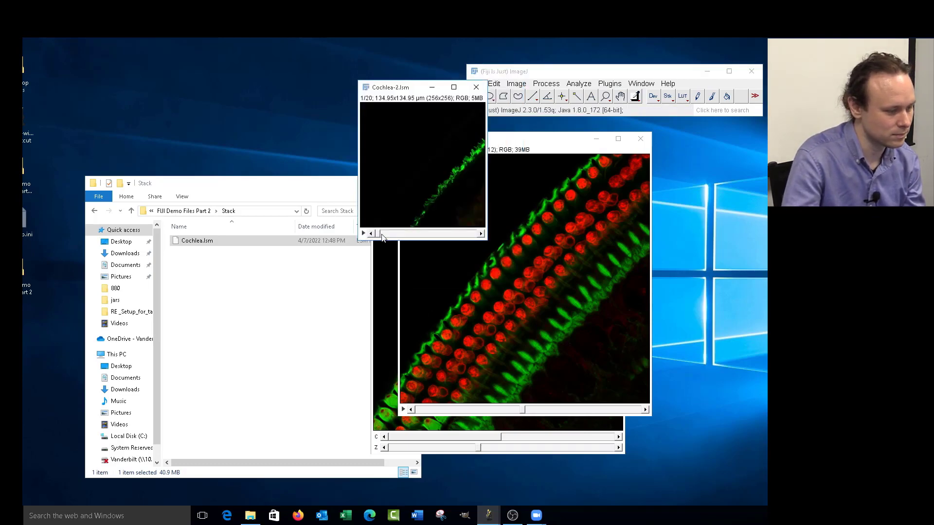
drag(380, 235, 435, 234)
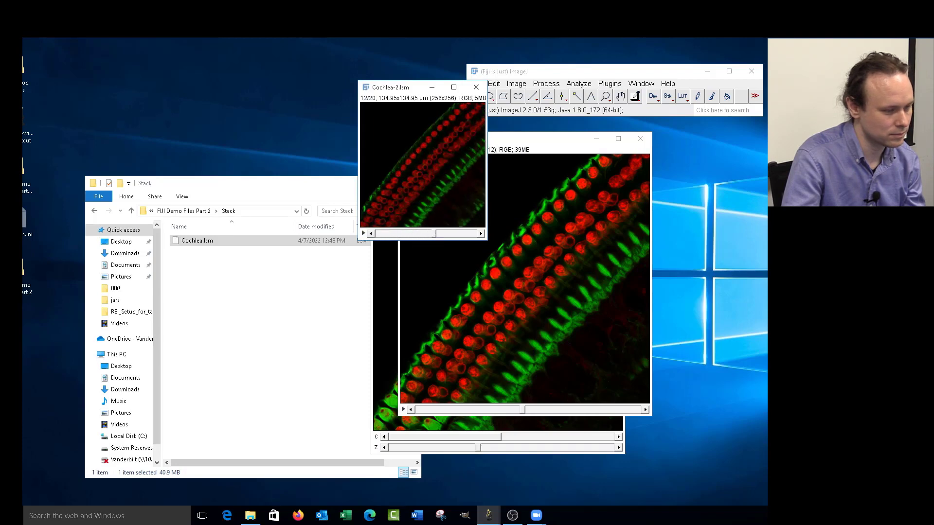
Step: Load Cochlea-2.lsm into the 3D Viewer as a volume with threshold 0, resampling factor 2 and all three color channels
click(653, 96)
click(618, 115)
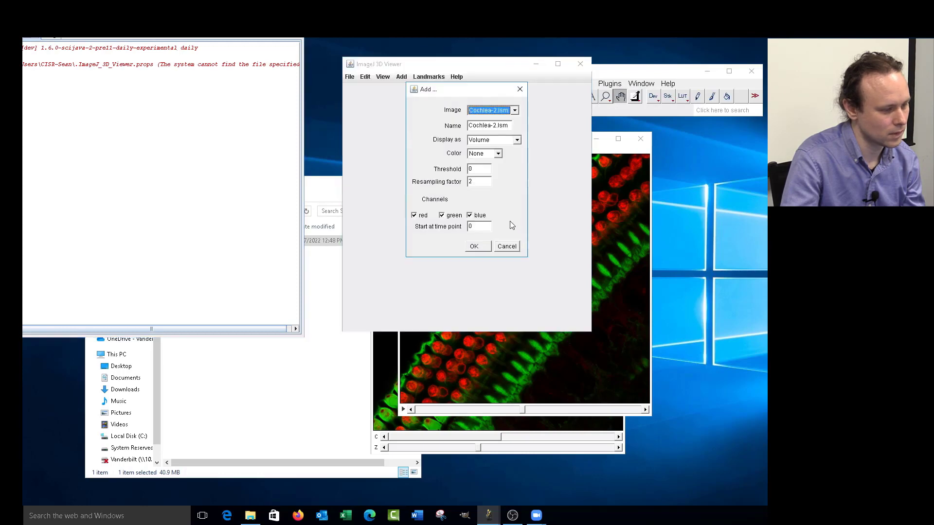
click(474, 246)
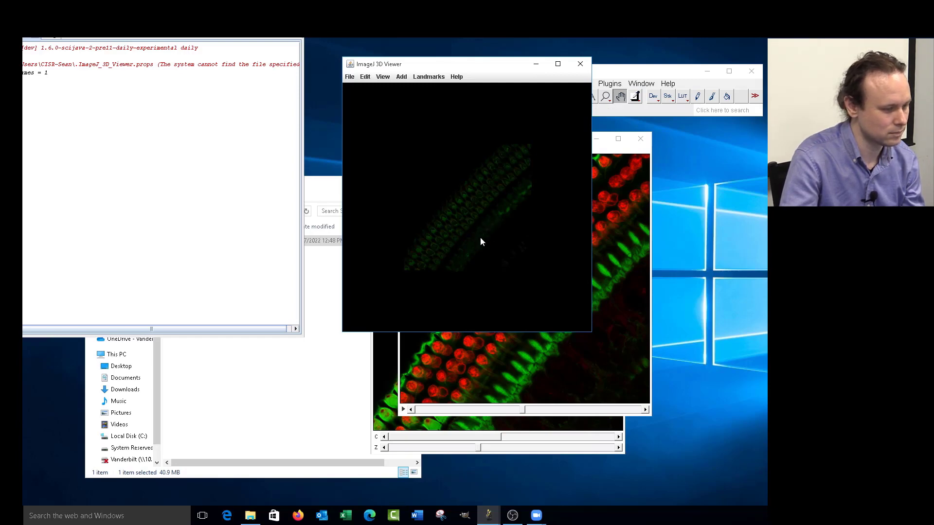
Step: Try to adjust the 3D Viewer's background color
click(365, 78)
click(366, 78)
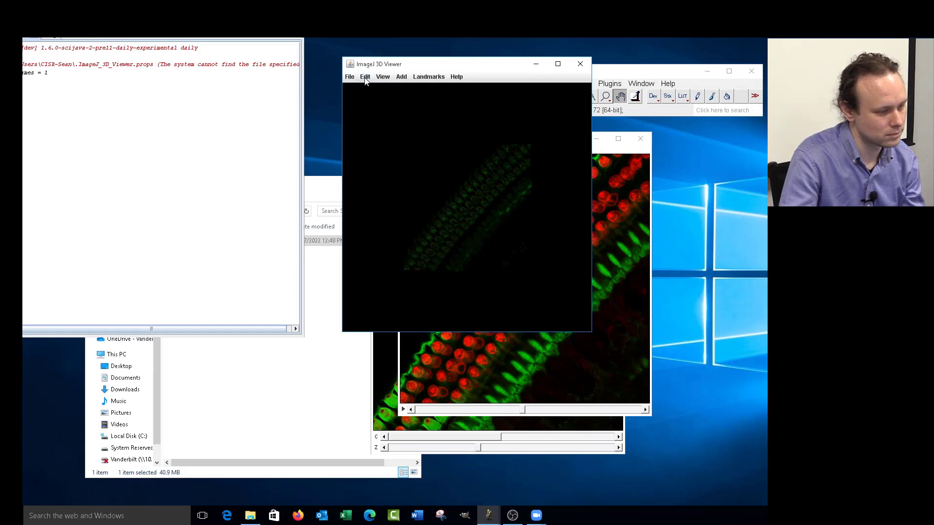
click(383, 78)
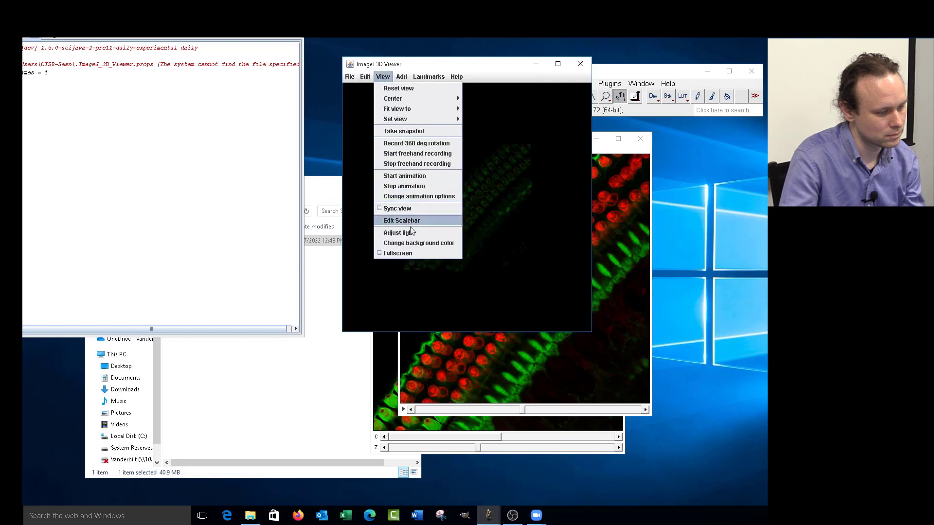
click(416, 243)
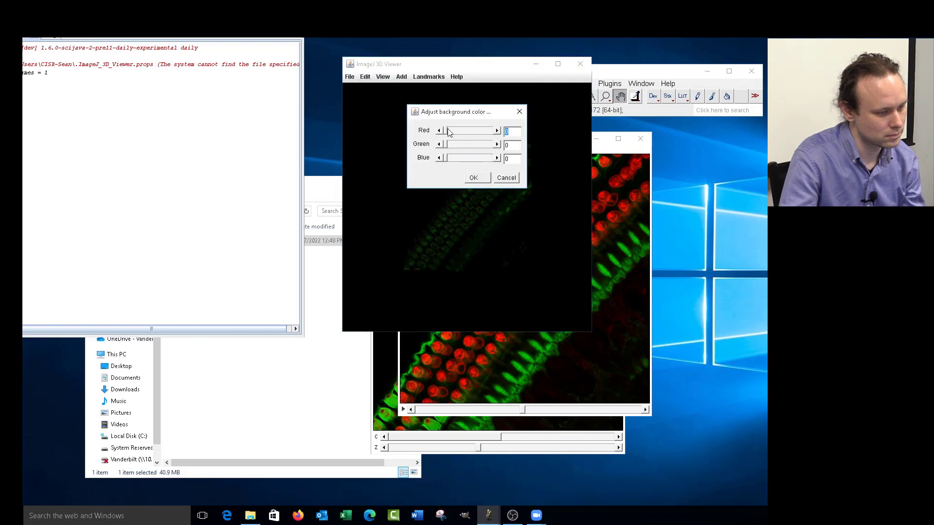
mouse_move(446, 133)
mouse_down()
mouse_move(494, 137)
mouse_move(437, 131)
mouse_up()
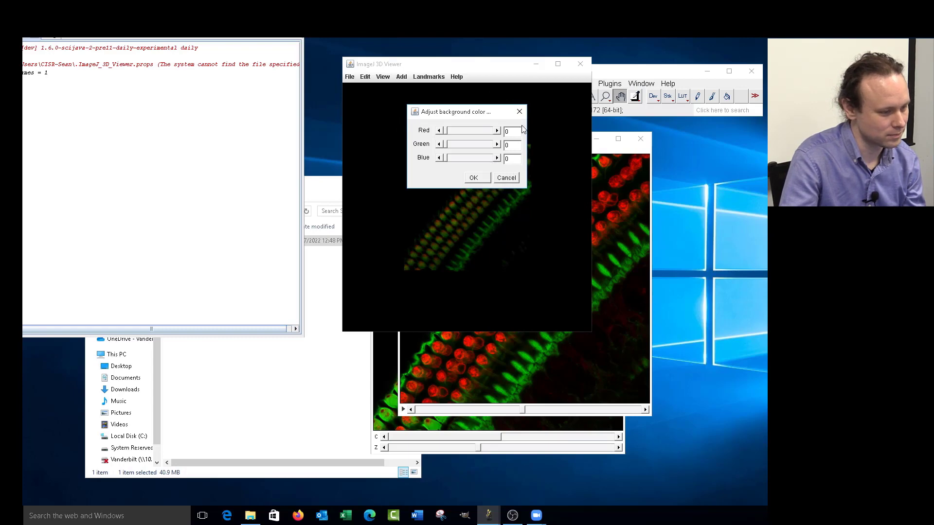
click(383, 80)
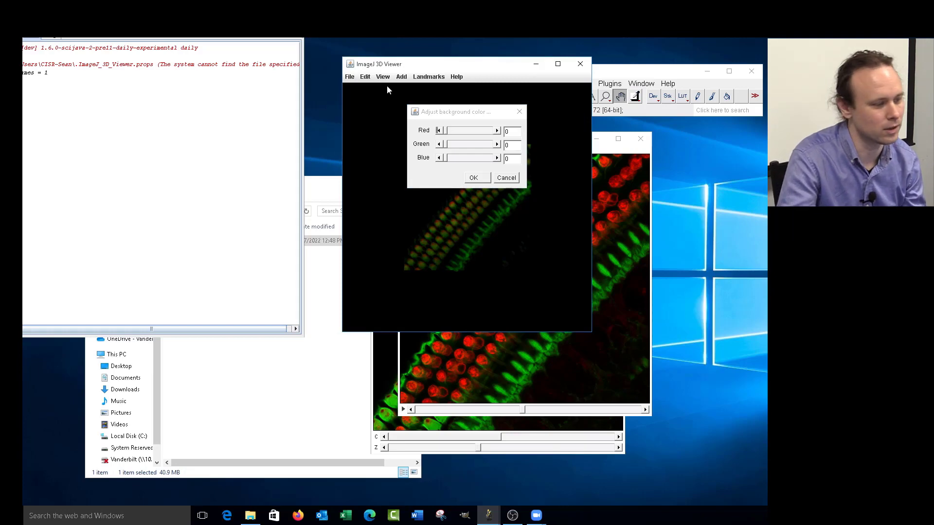
click(506, 178)
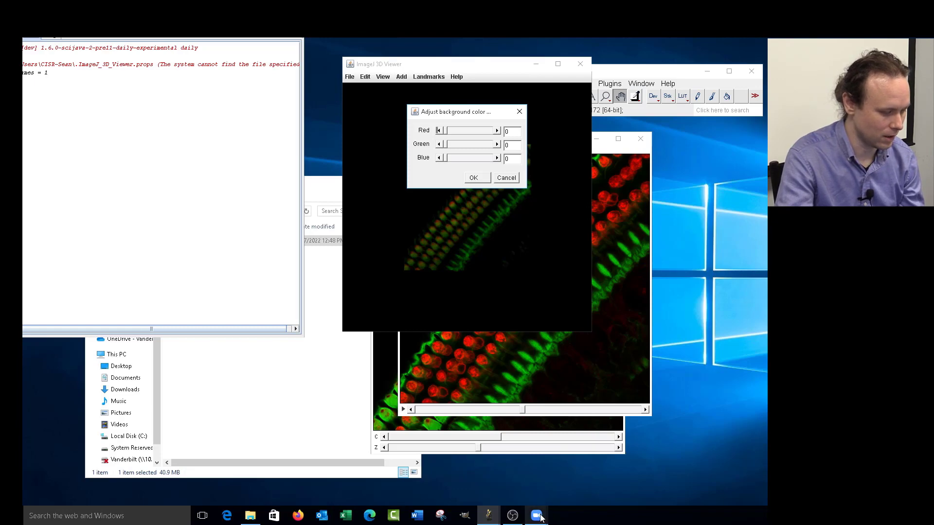
mouse_move(537, 515)
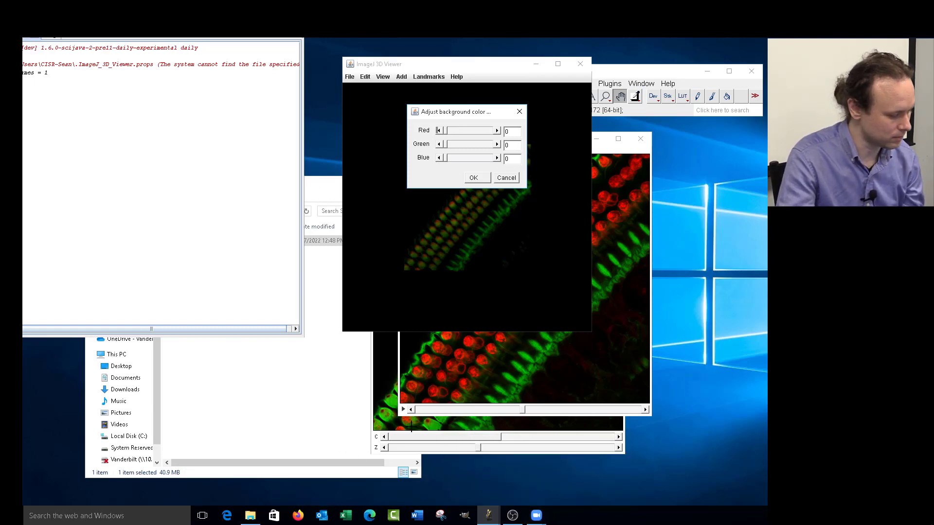
Step: Switch to Task Manager, end the ImageJ-win64.exe process and close Task Manager
key(ctrl+shift+Escape)
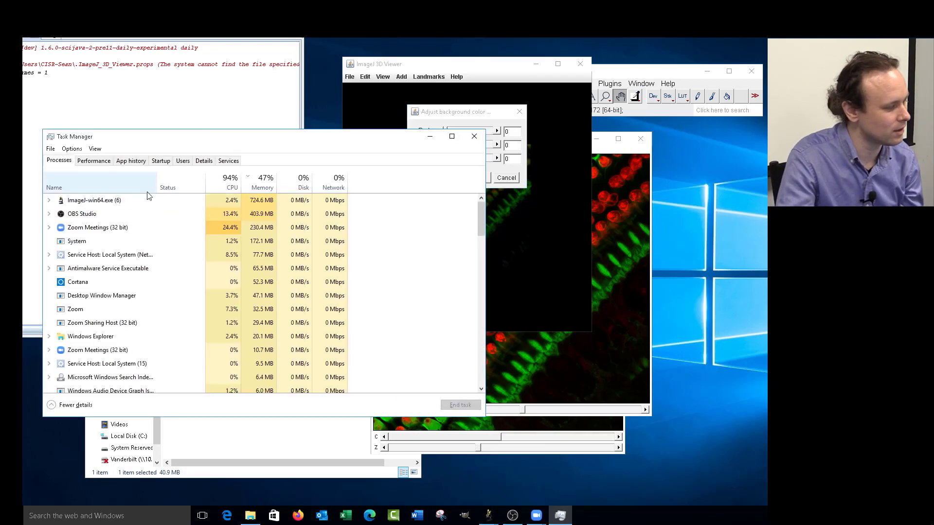
click(111, 199)
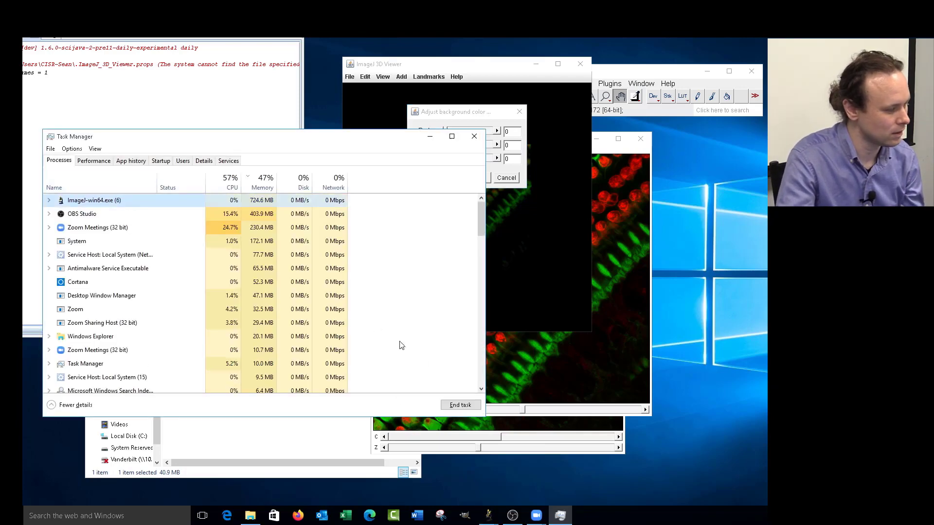
click(459, 405)
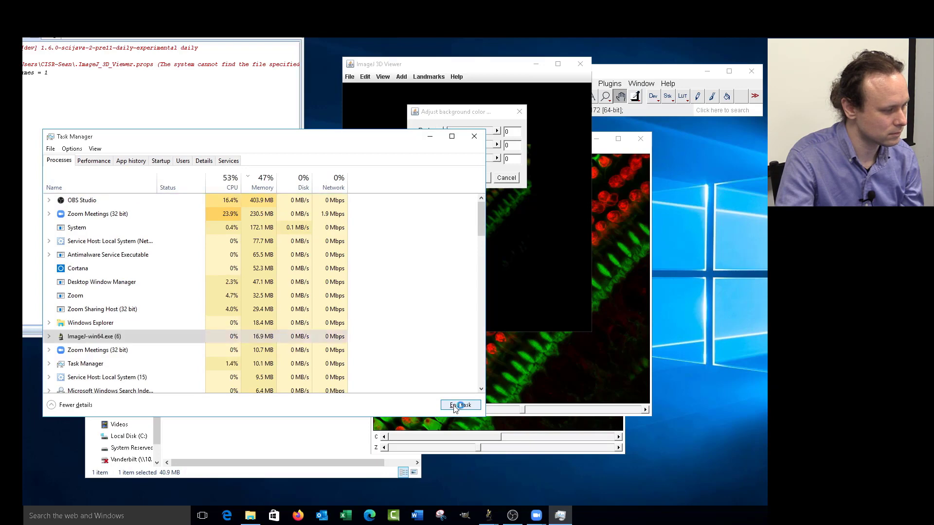
click(475, 138)
Step: Restart Fiji, load Cochlea.lsm from the Stack folder and show z slice 16
double_click(26, 119)
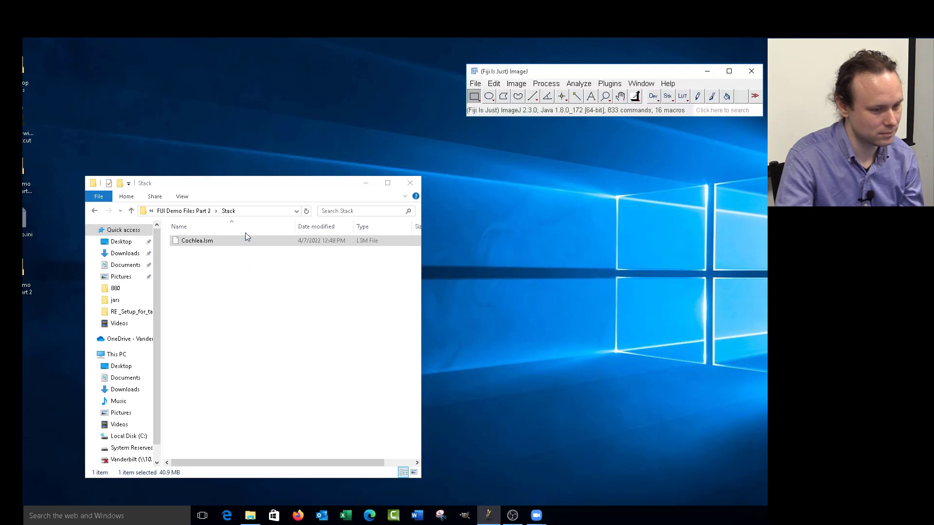
drag(245, 235, 559, 103)
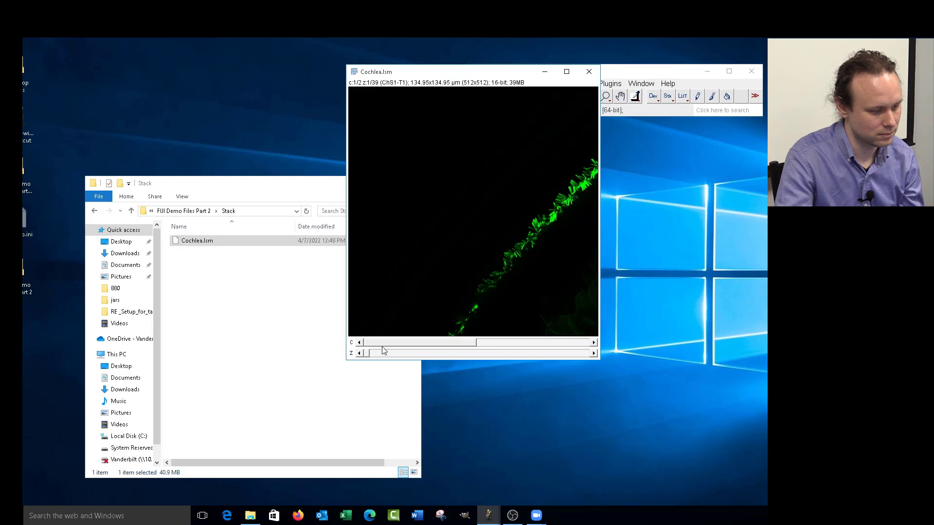
drag(367, 354, 447, 344)
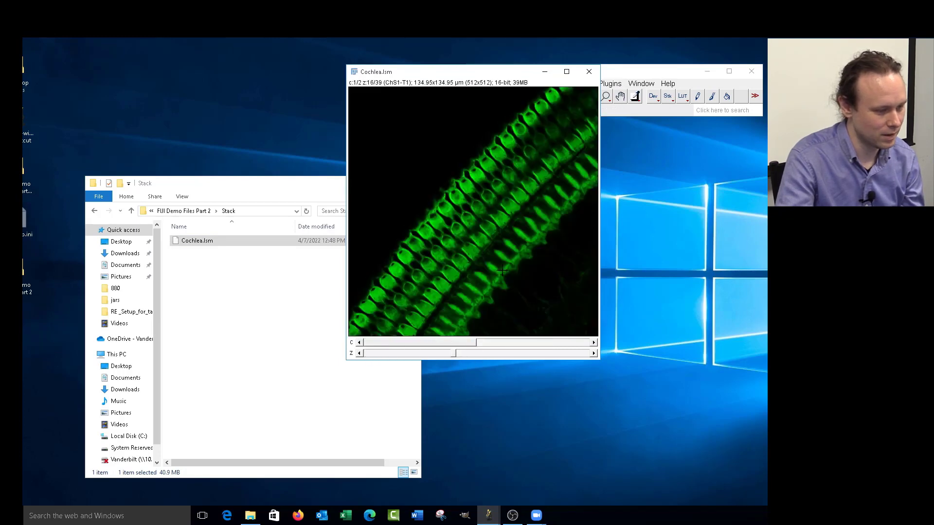
Step: Move the Cochlea.lsm window clear of the Fiji main window and turn the stack into a composite of both channels
click(619, 76)
drag(444, 71, 533, 151)
click(517, 85)
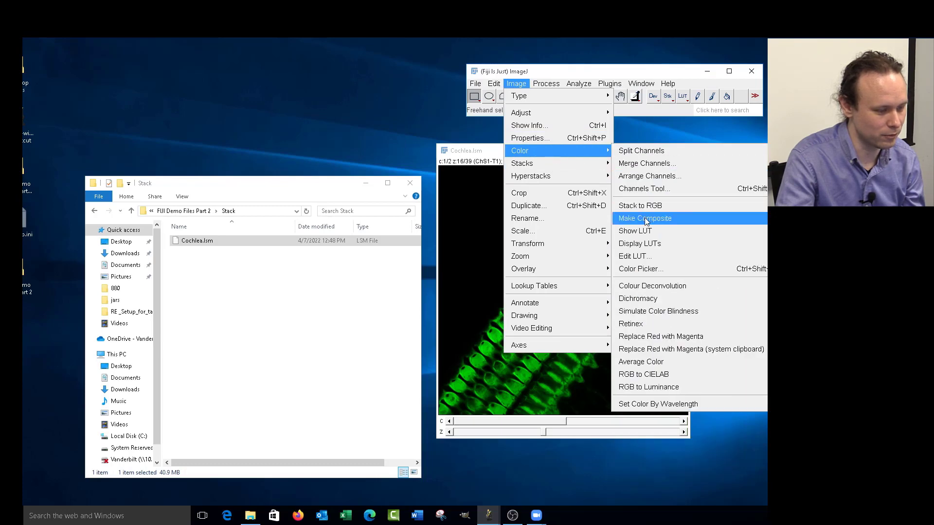
click(646, 222)
Step: Convert the composite stack to RGB Color with all 39 slices, keeping the source image
click(517, 84)
mouse_move(584, 96)
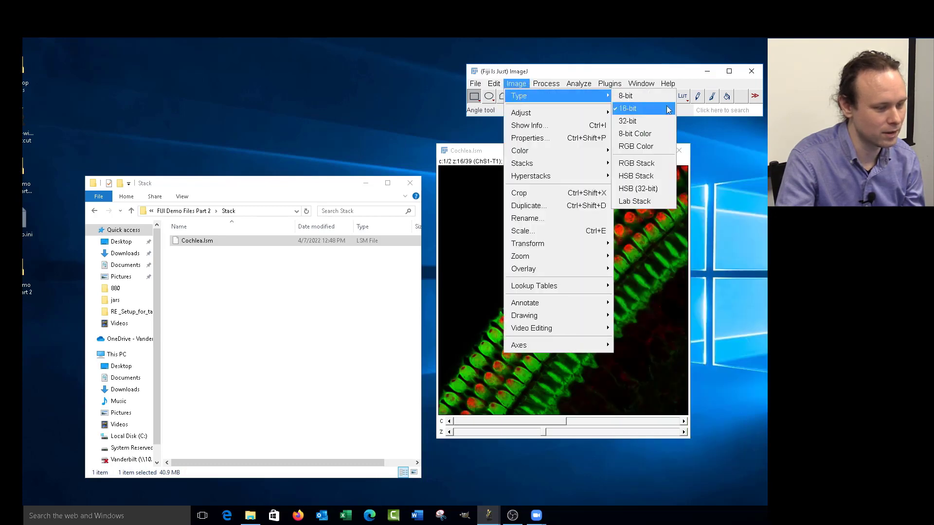
click(654, 147)
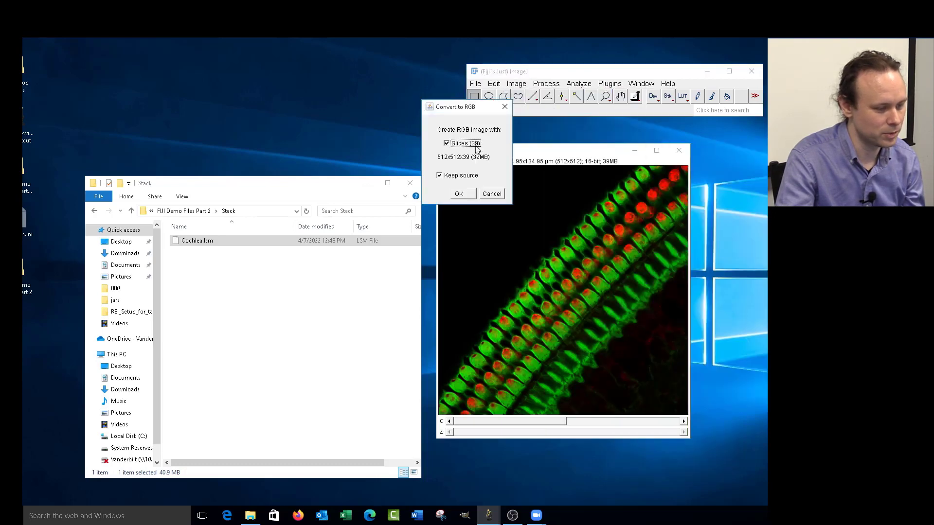
click(459, 195)
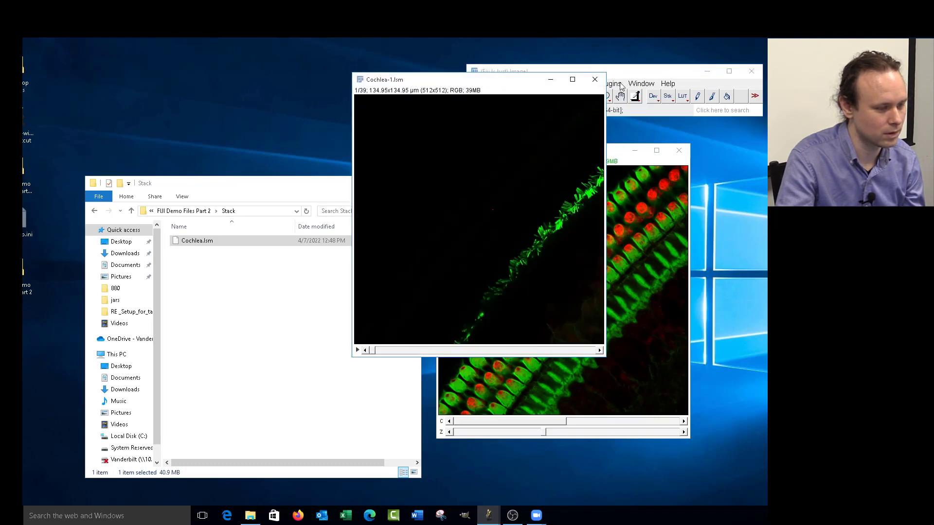
Step: Open the RGB stack in Volume Viewer and set the display mode to Volume (4)
click(619, 84)
click(666, 493)
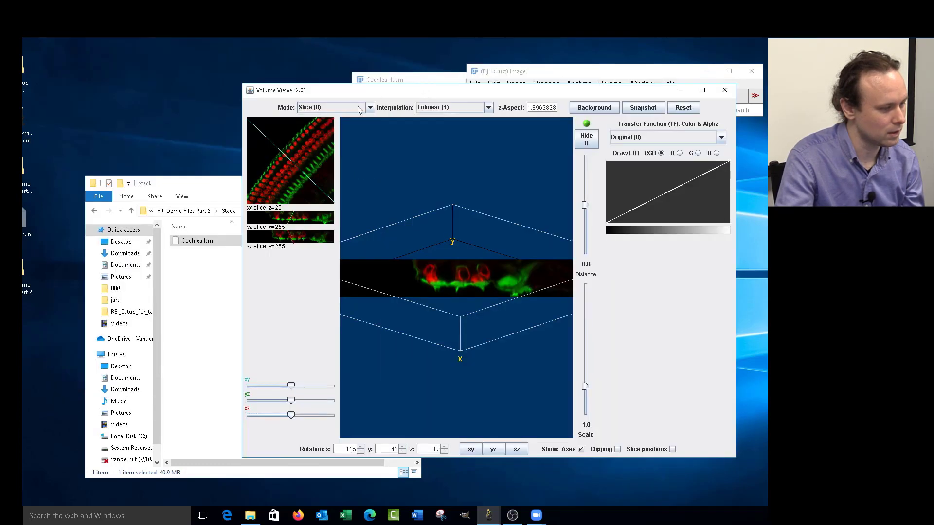
click(358, 109)
click(345, 153)
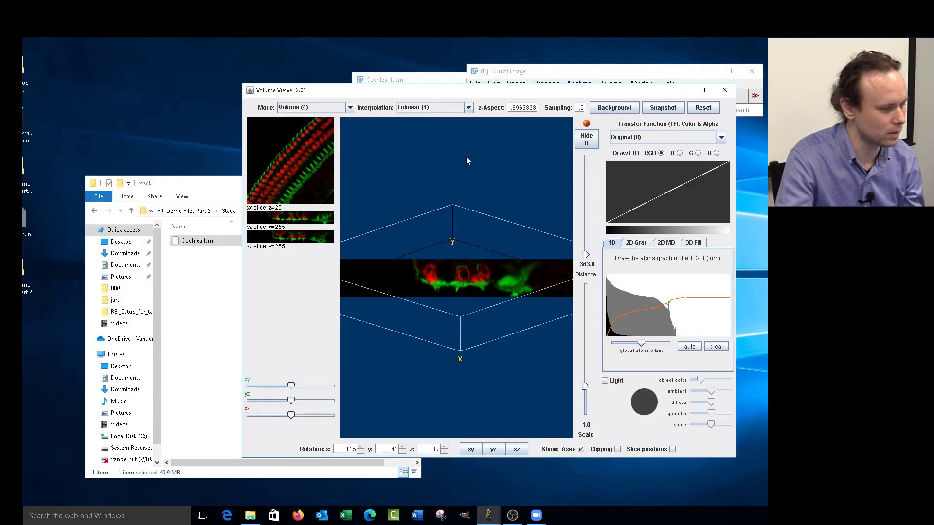
Step: Change the Volume Viewer background color to white
click(613, 107)
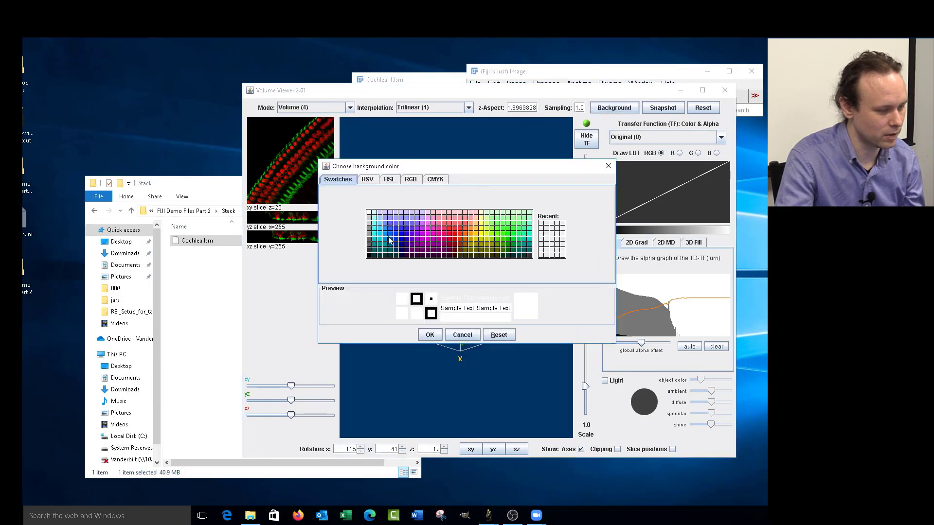
click(370, 212)
click(429, 334)
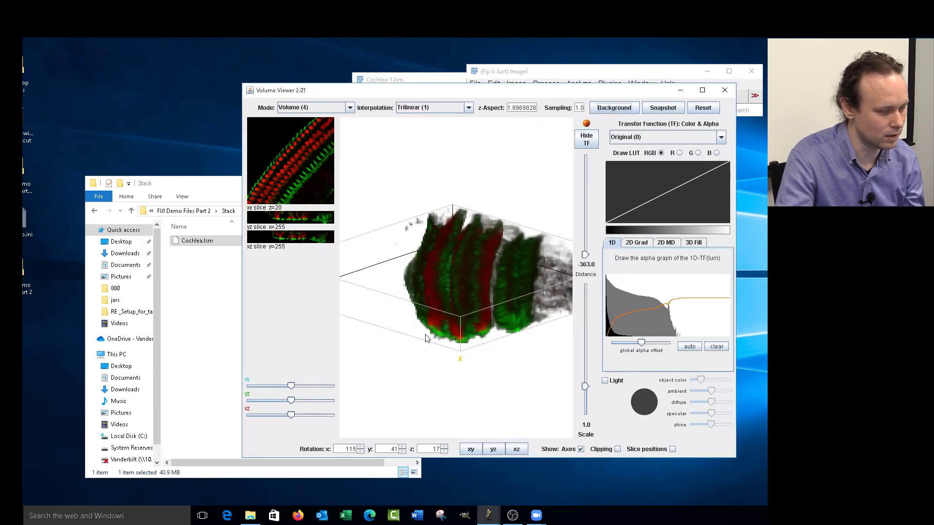
Step: Rotate the volume to about x -167, y 0, z 51, take a snapshot and move it clear of the rendered volume
drag(476, 272, 471, 332)
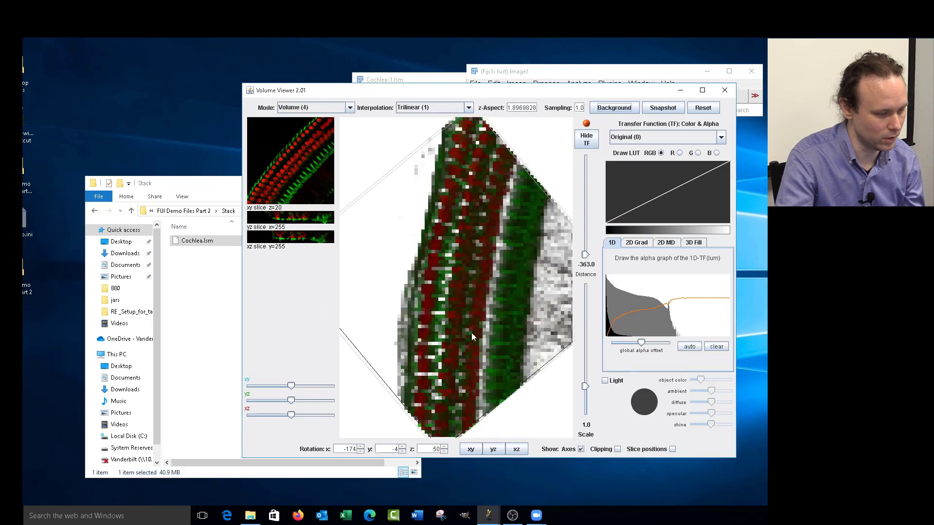
drag(501, 302, 494, 304)
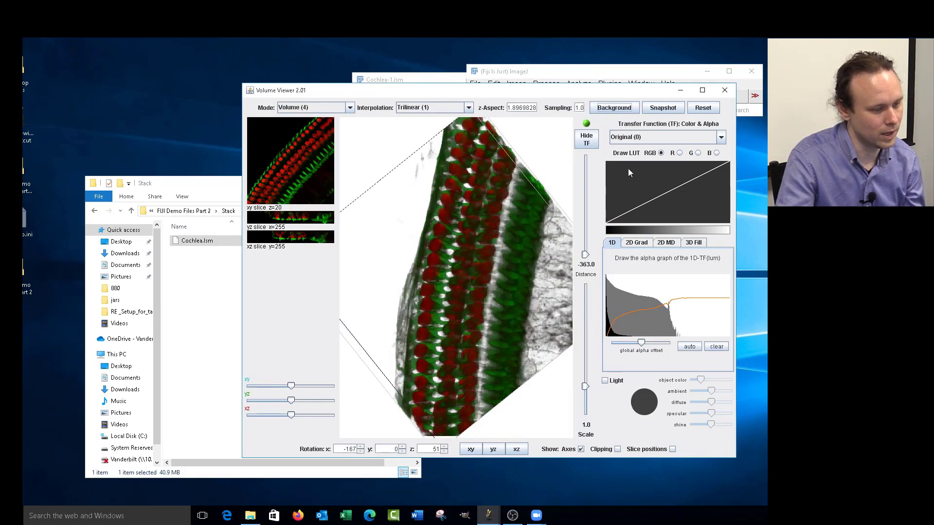
click(662, 108)
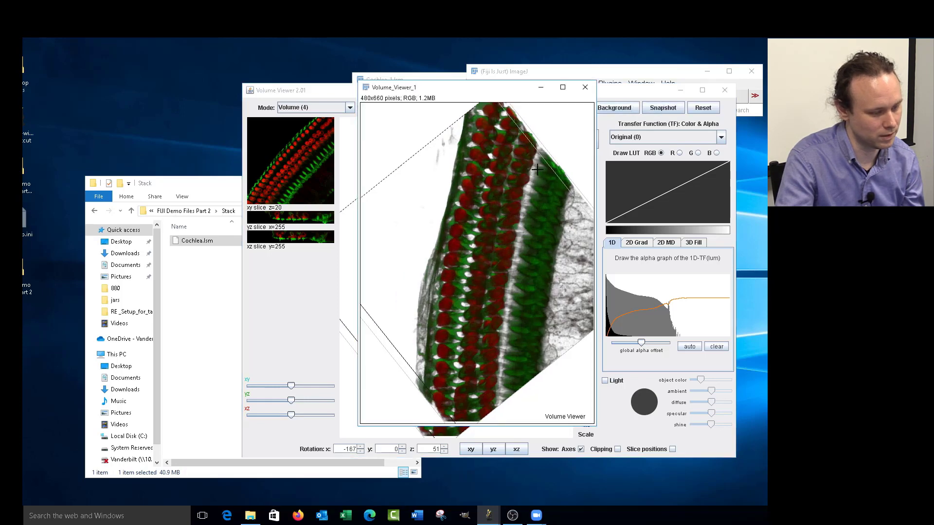
drag(488, 97, 295, 91)
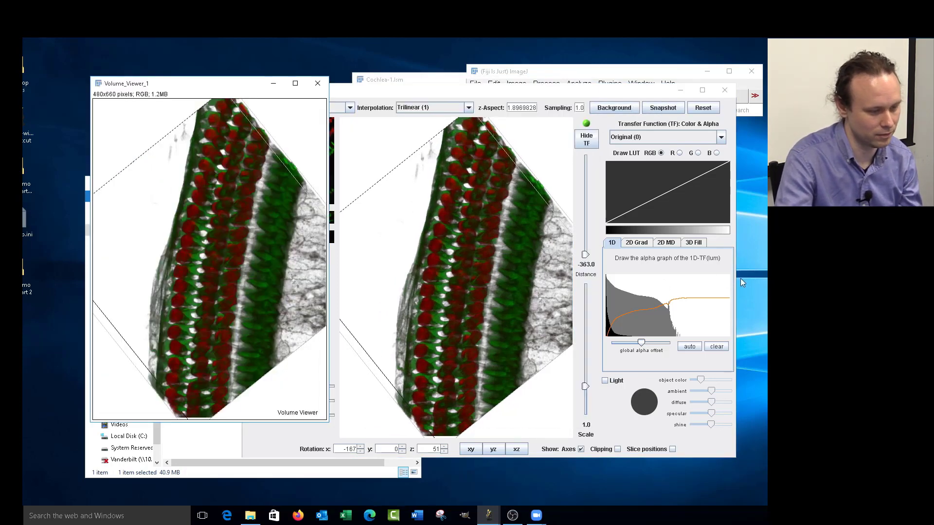
Step: Set the volume's scale to 2.0, take a second snapshot and place it over the first one
mouse_move(585, 385)
mouse_down()
mouse_move(585, 393)
mouse_move(581, 358)
mouse_move(583, 371)
mouse_up()
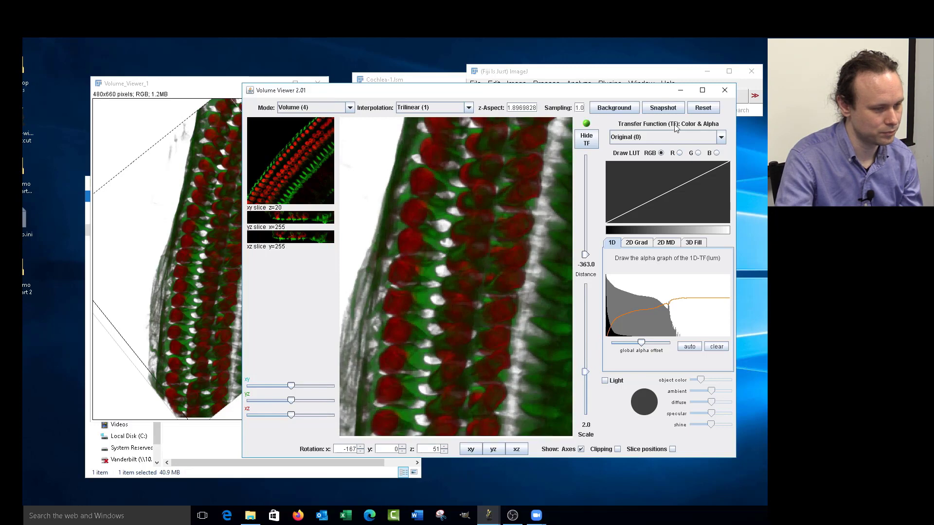
click(653, 109)
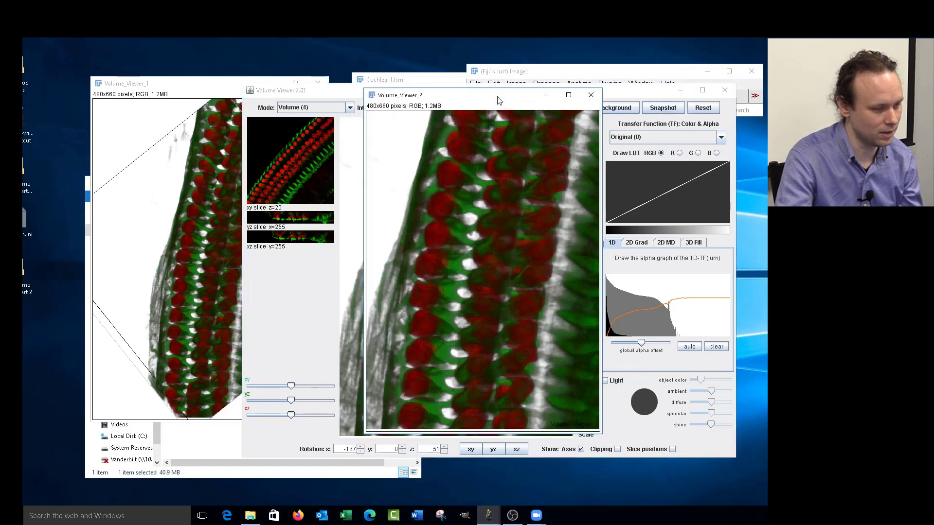
drag(498, 101, 225, 99)
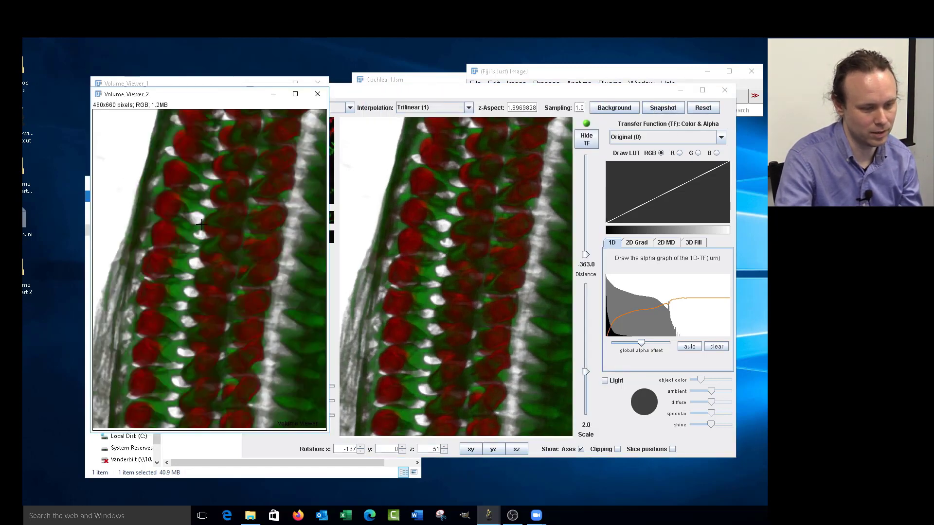
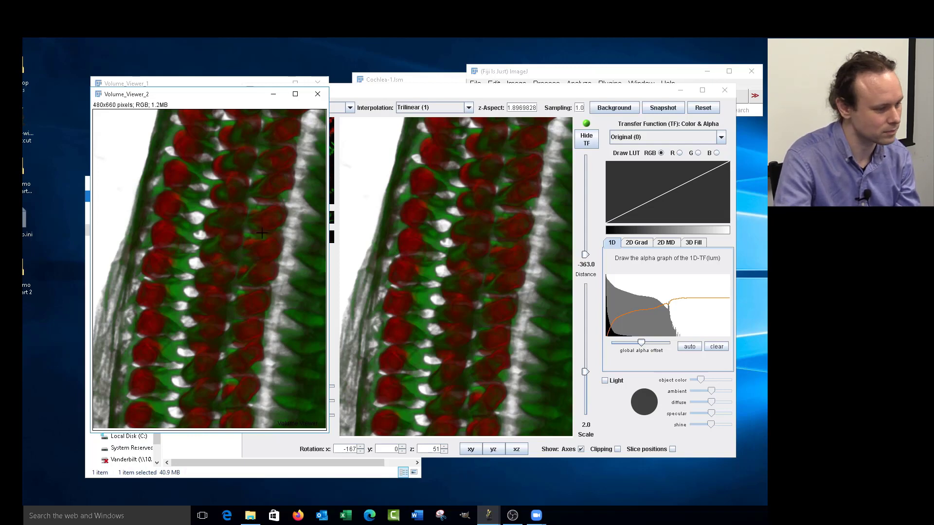
Step: Reduce the volume rendering's scale to 1.32 and close the Volume Viewer along with both of its snapshot images
click(319, 94)
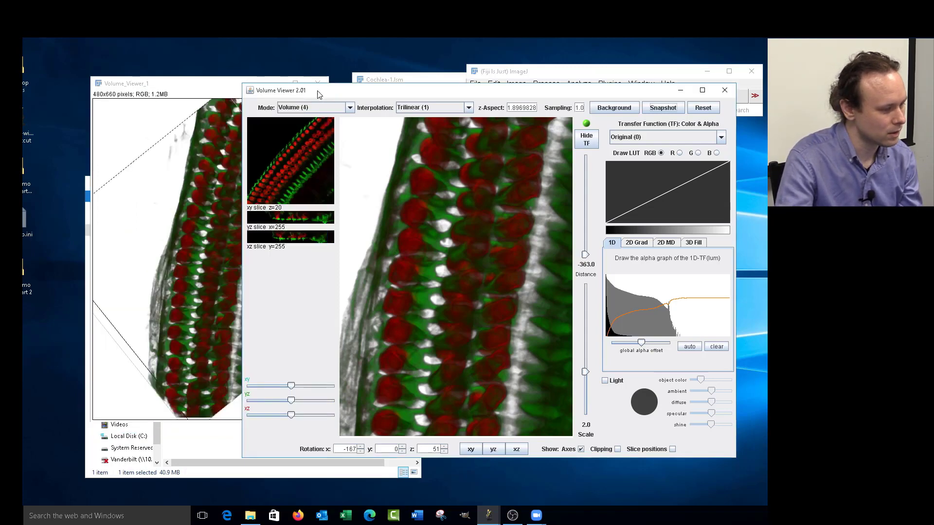
drag(316, 95, 348, 159)
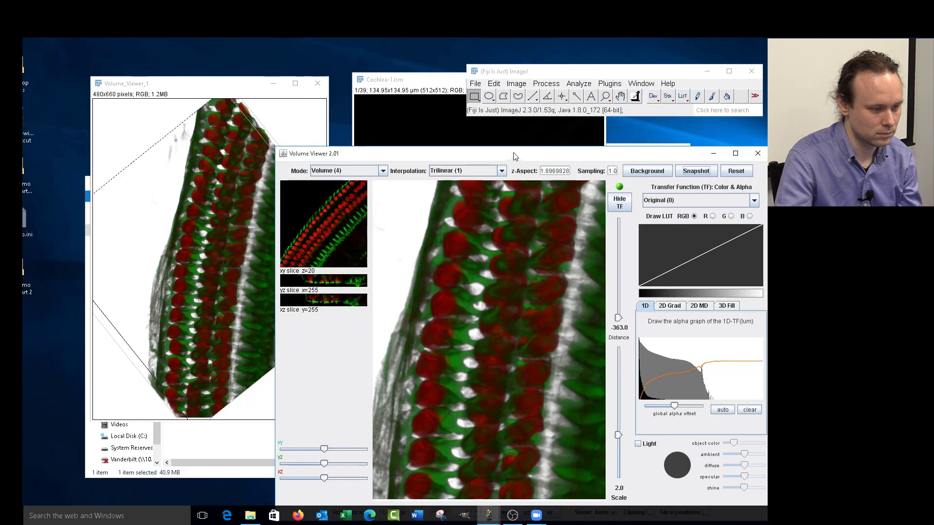
drag(514, 156, 371, 72)
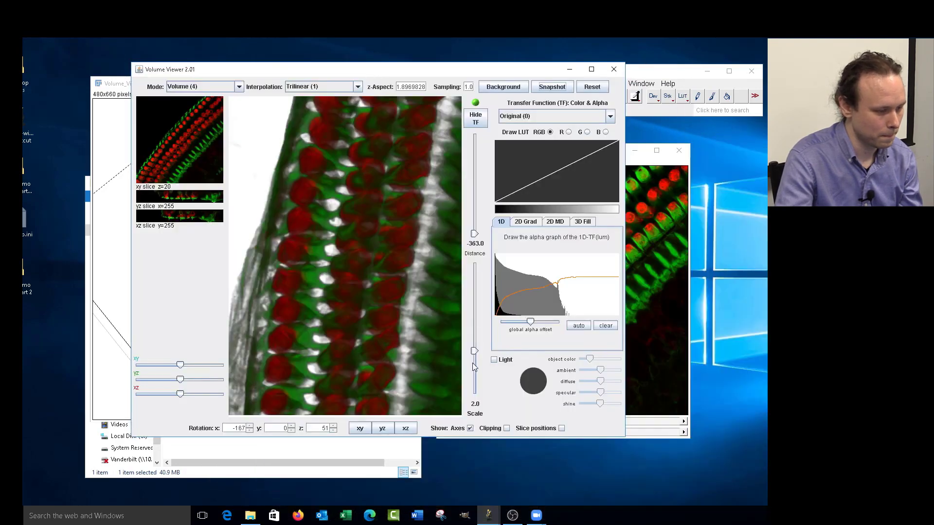
drag(475, 350, 475, 360)
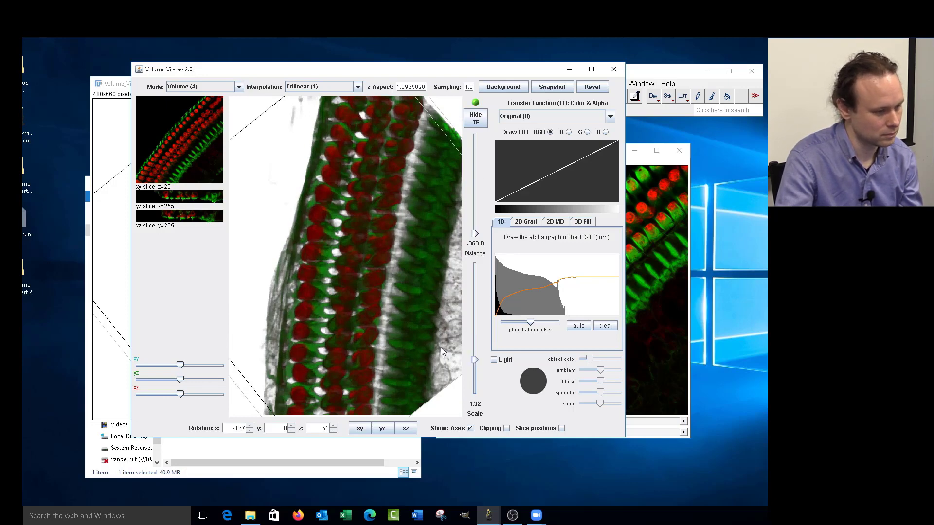
click(615, 69)
click(319, 86)
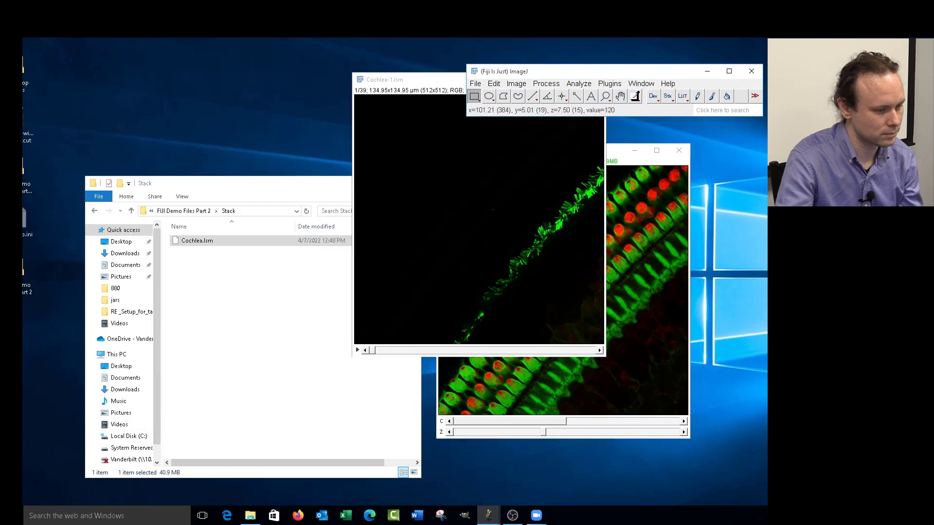
Step: Reposition the Cochlea.lsm and Cochlea-1.lsm image windows so the Stack folder stays accessible
click(681, 146)
drag(535, 154, 600, 182)
click(418, 84)
drag(418, 82, 407, 205)
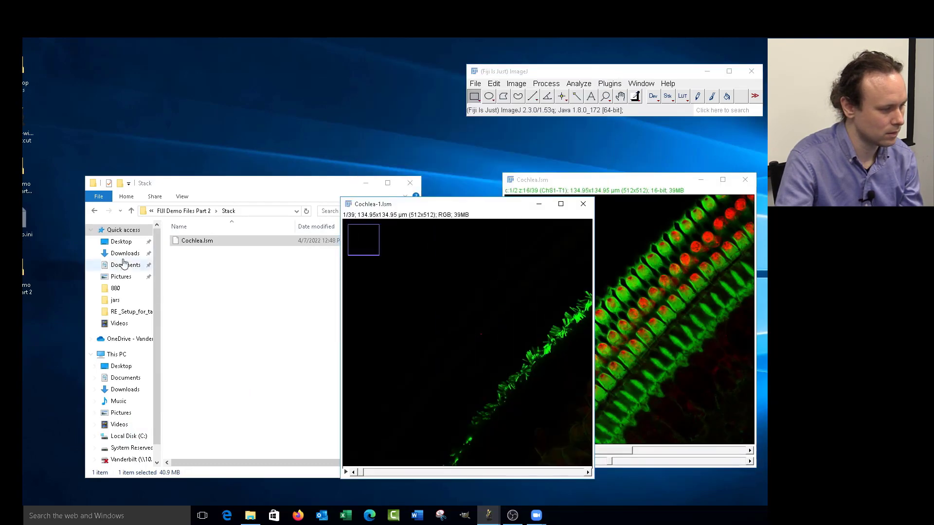
Step: Open FIJI demo 2.tif from the FIJI Demo Files Part 2 folder, shrink it to 33.3% and park it in a free corner
click(94, 211)
double_click(182, 277)
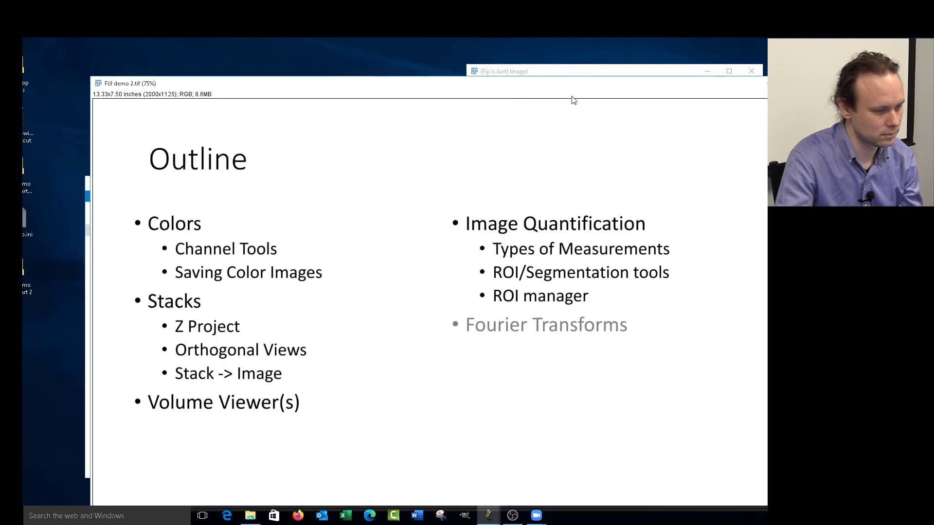
drag(574, 90, 489, 167)
click(607, 99)
right_click(277, 308)
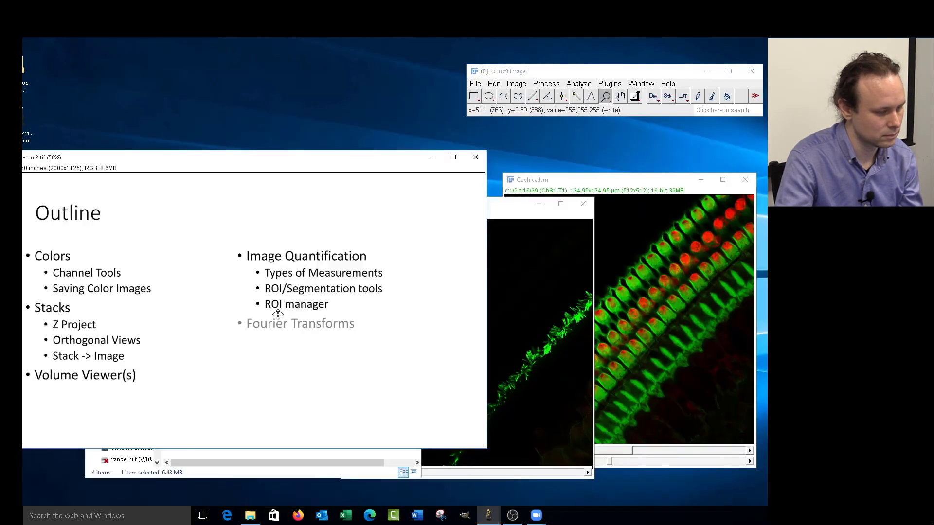
right_click(277, 309)
drag(173, 155, 216, 53)
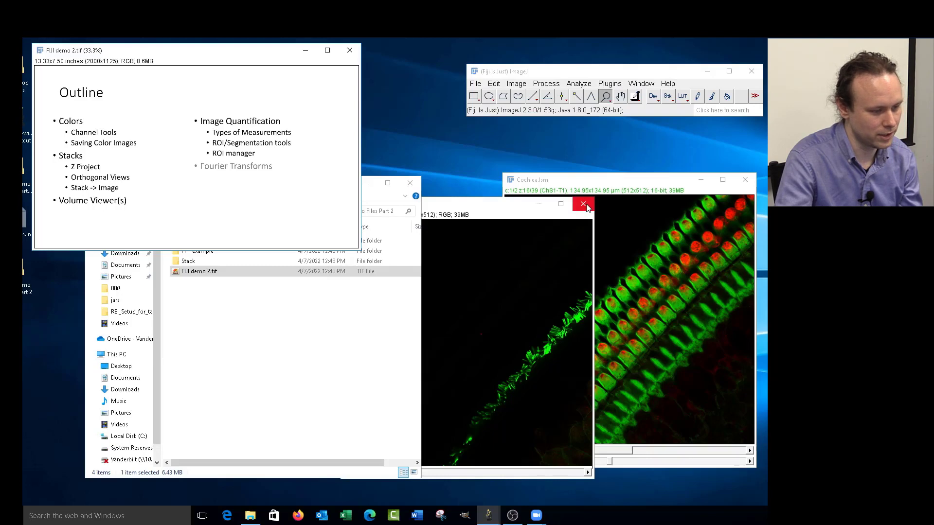
Step: Browse the Cochlea-1.lsm stack to slice 18 and close both cochlea images
drag(516, 208, 574, 168)
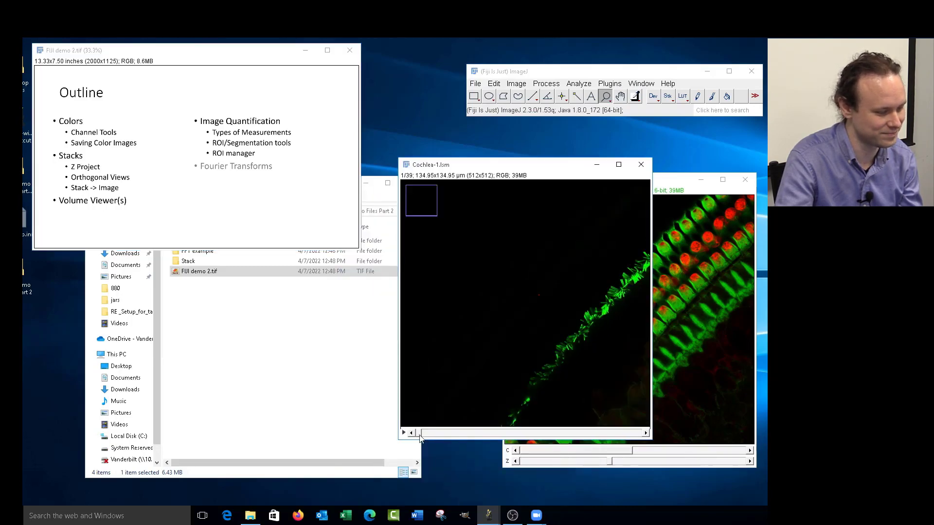
drag(421, 435, 518, 434)
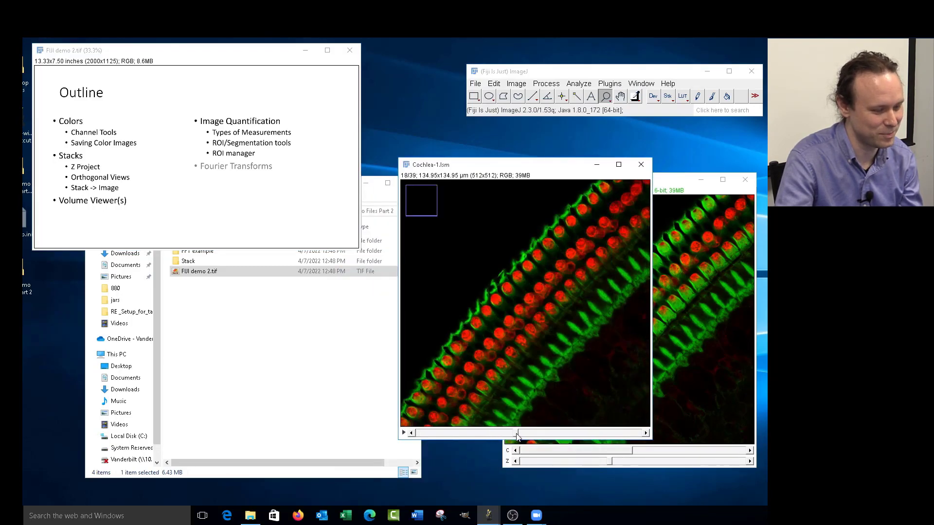
click(651, 166)
click(745, 179)
Step: Load Cochlea.lsm from the Stack folder into Fiji and move the folder window clear of the image
click(201, 336)
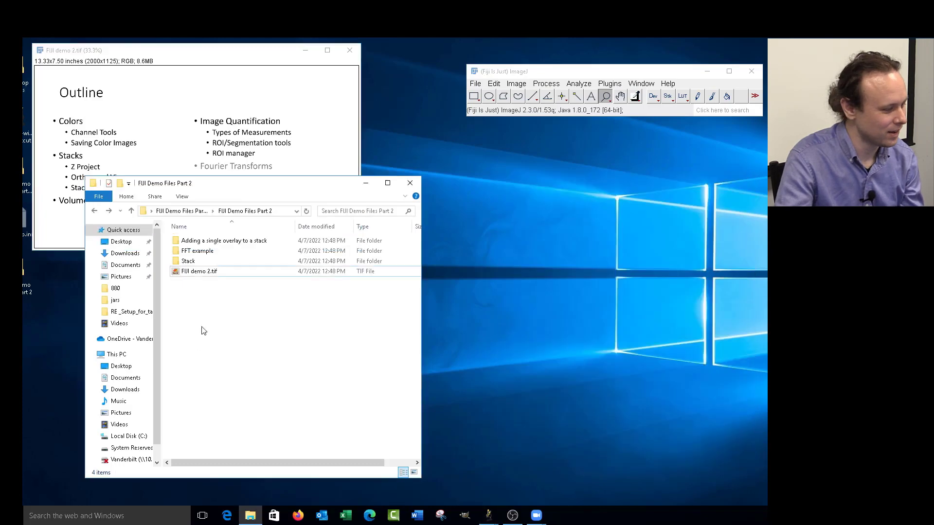
double_click(195, 267)
click(209, 245)
drag(192, 244, 516, 90)
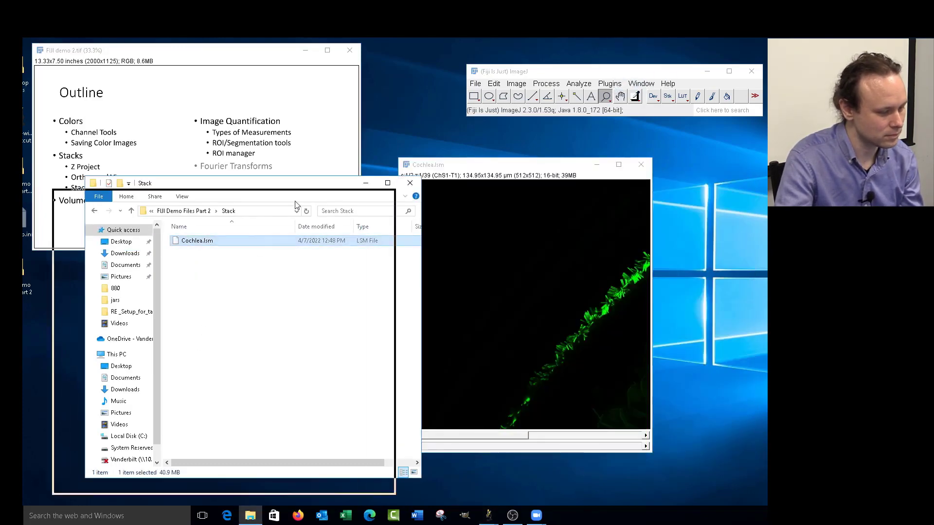
drag(295, 204, 207, 271)
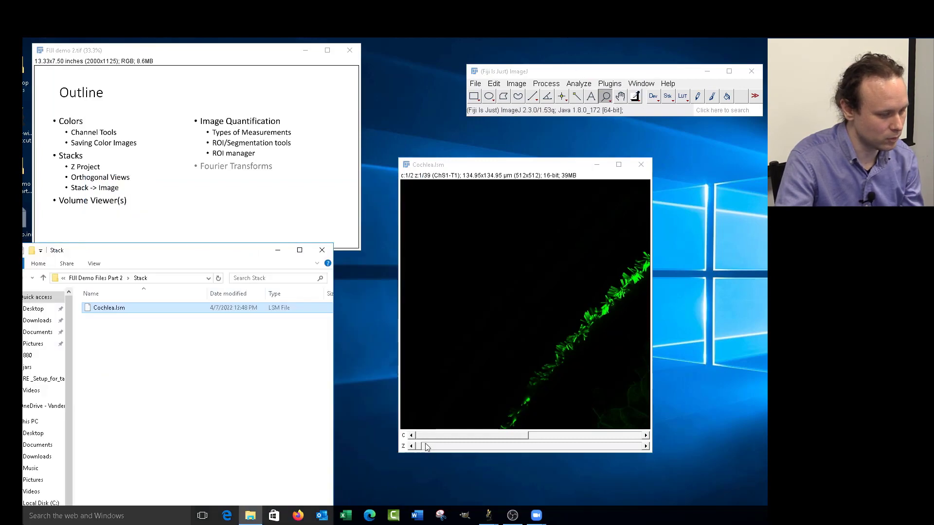
Step: Display the red channel 2 at slice 23 of Cochlea.lsm and magnify the ring-shaped cells to 200%
drag(426, 448, 597, 436)
drag(488, 446, 547, 447)
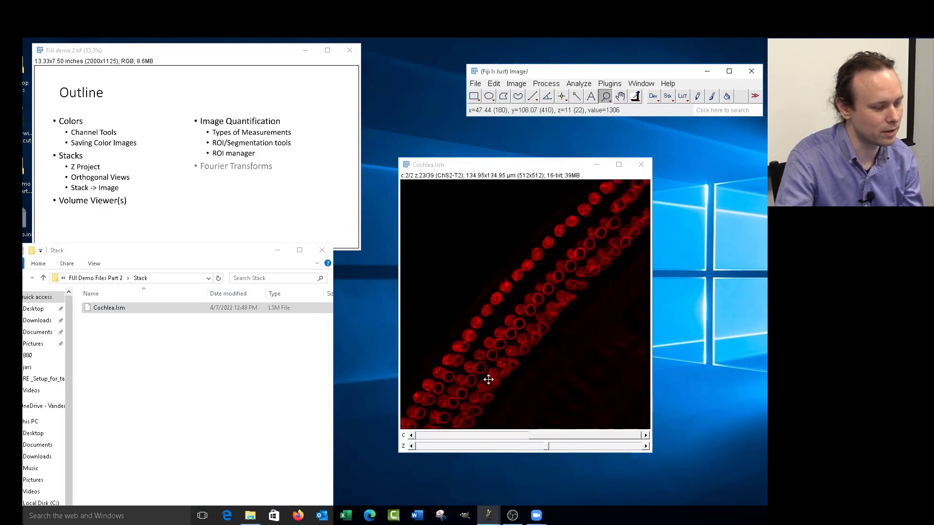
click(581, 280)
click(506, 214)
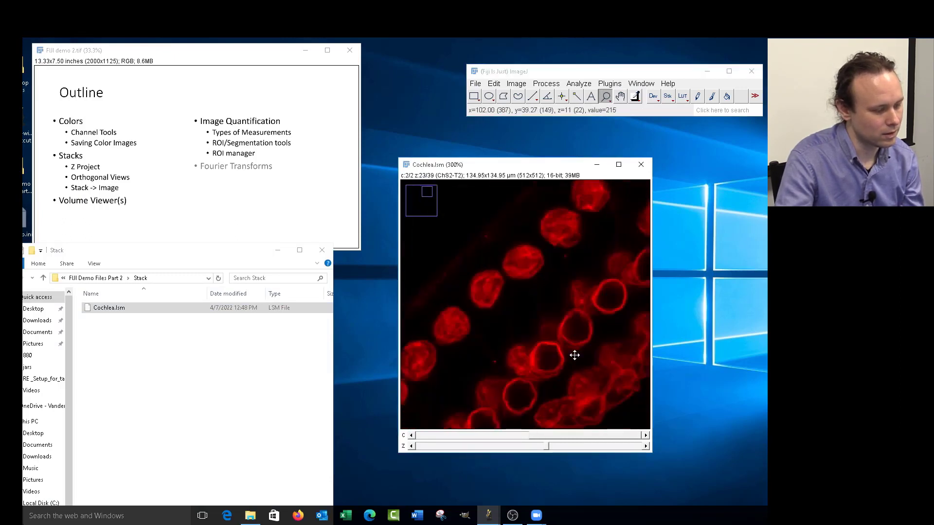
click(575, 355)
right_click(508, 294)
right_click(508, 294)
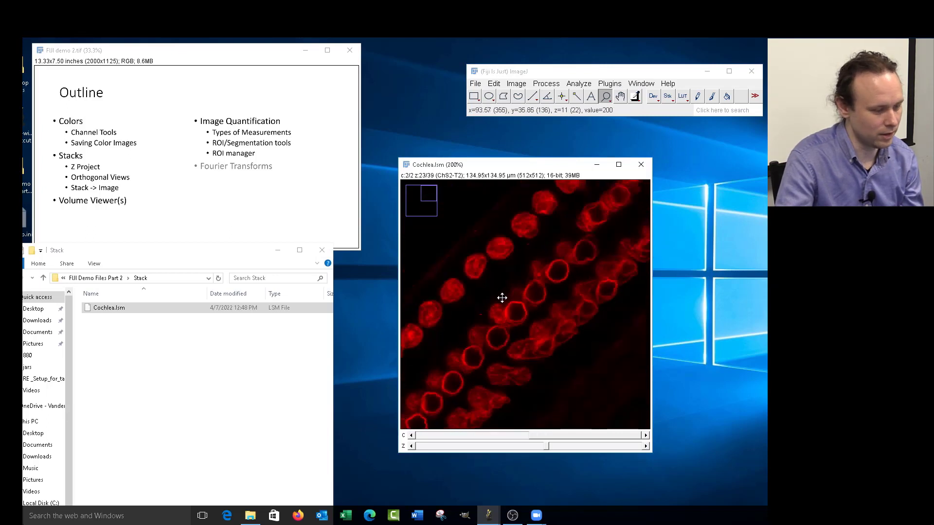
Step: Add standard deviation, shape descriptors, integrated density, perimeter and centroid to the set measurements
click(583, 84)
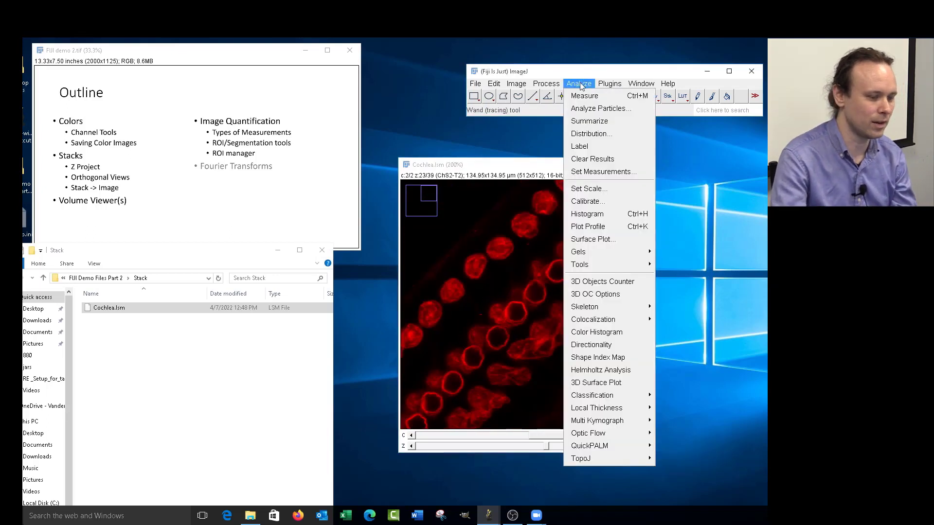
click(599, 172)
drag(446, 79, 386, 81)
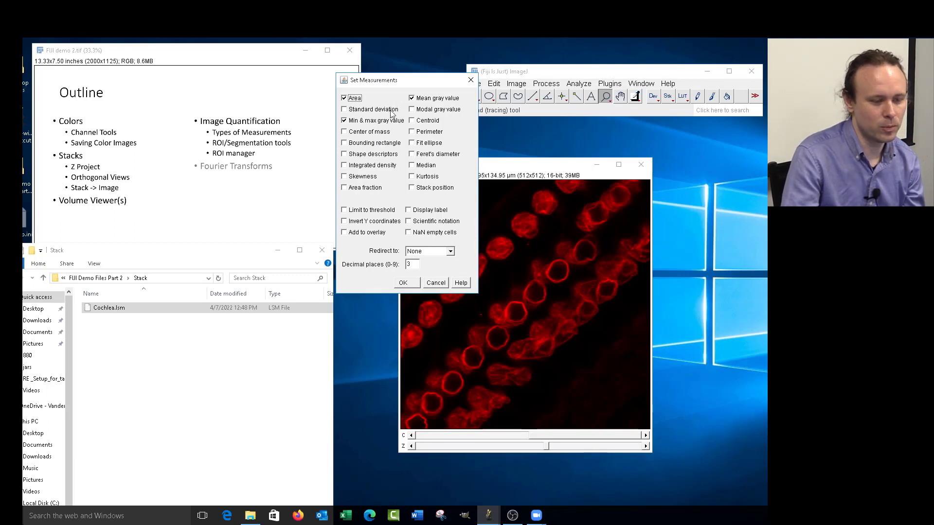
click(353, 110)
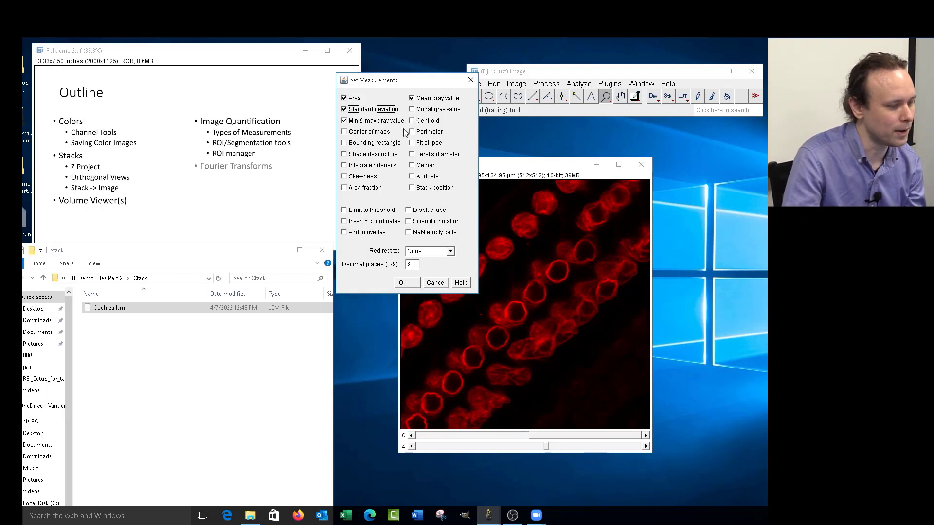
click(349, 154)
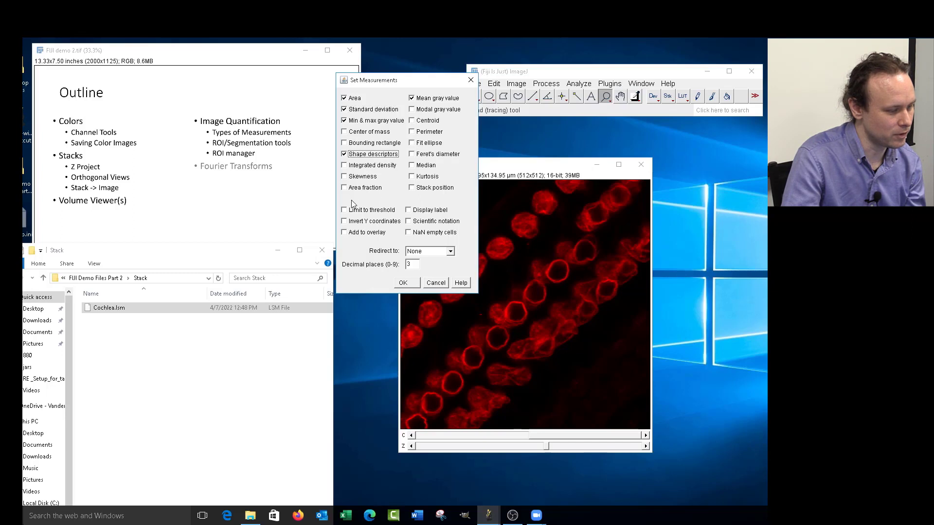
click(344, 165)
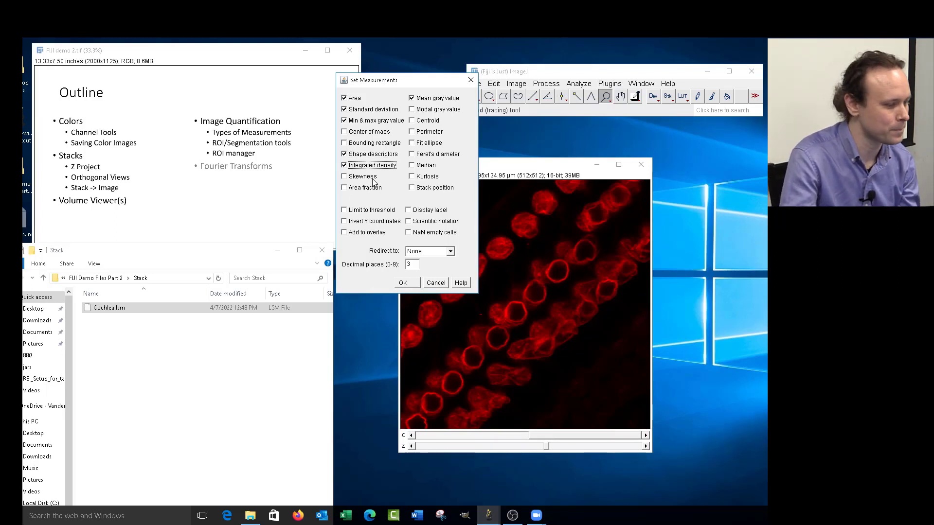
click(413, 133)
click(412, 121)
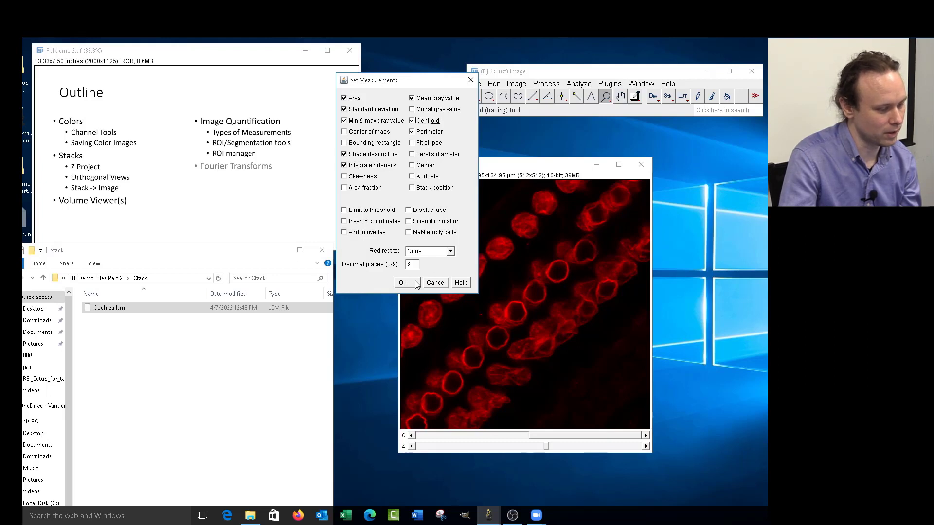
click(403, 283)
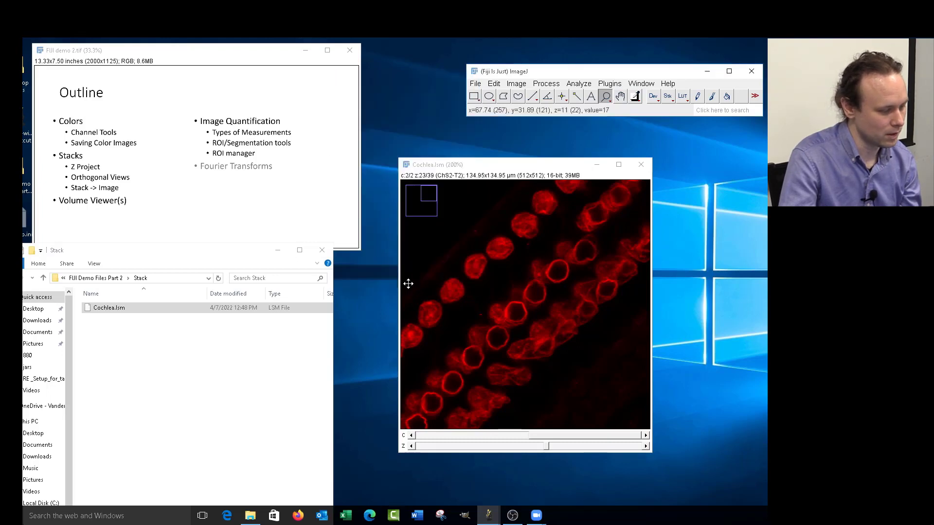
Step: Activate the Rectangle selection tool
click(470, 97)
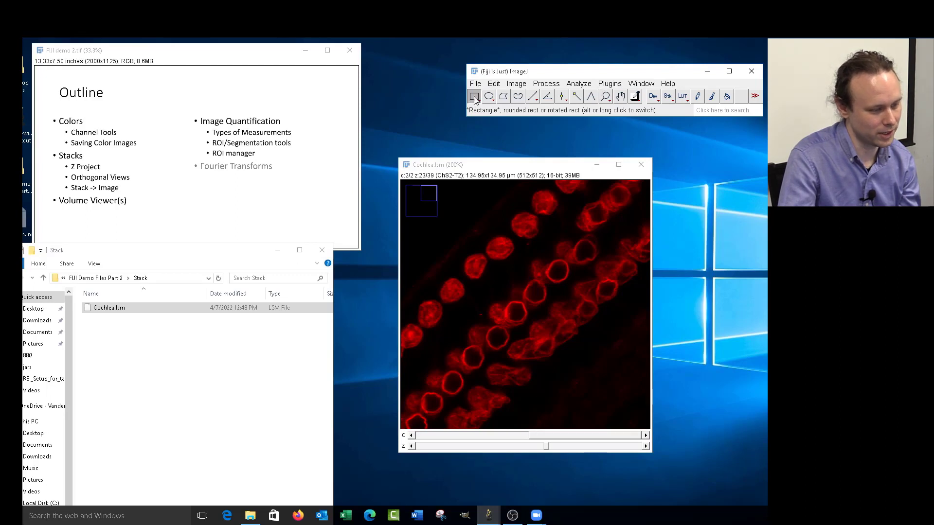
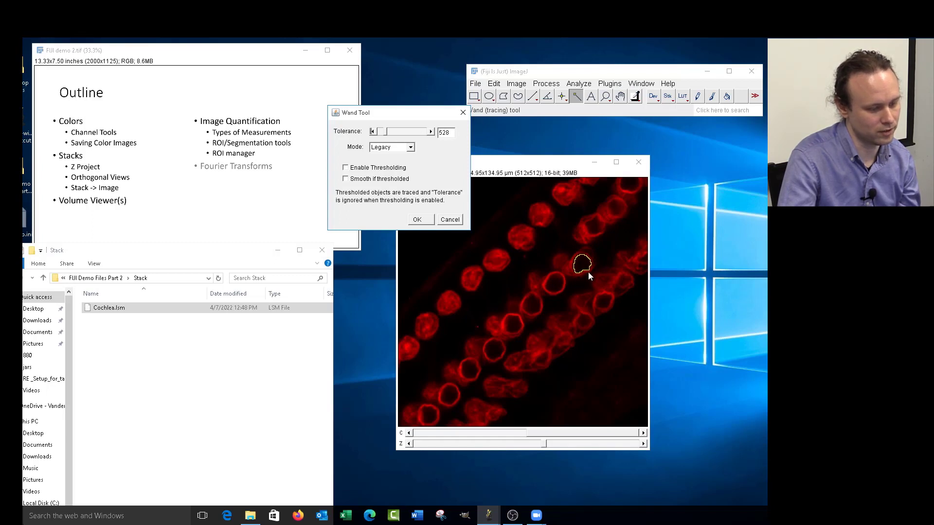
Step: Accept a Wand tolerance of 528 in Legacy mode and trace the interiors of several ring-shaped cells one after another
click(414, 220)
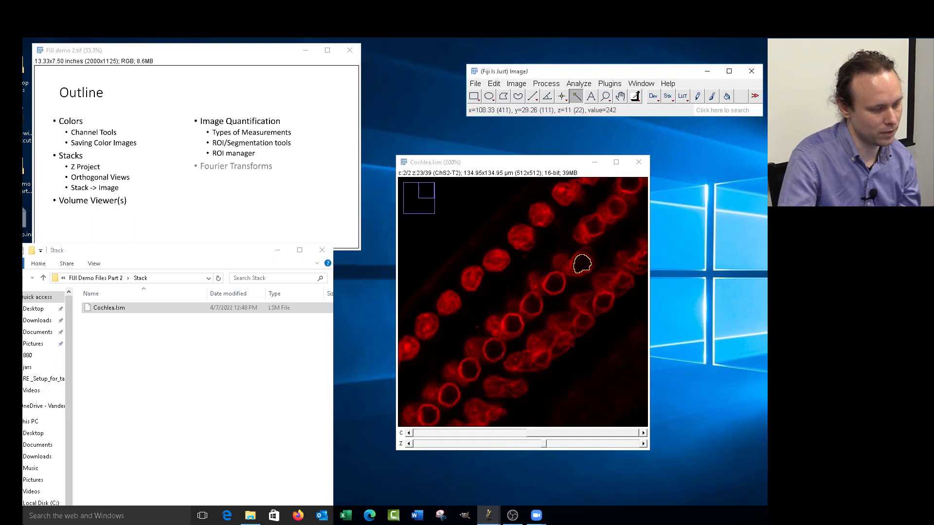
click(553, 284)
click(532, 305)
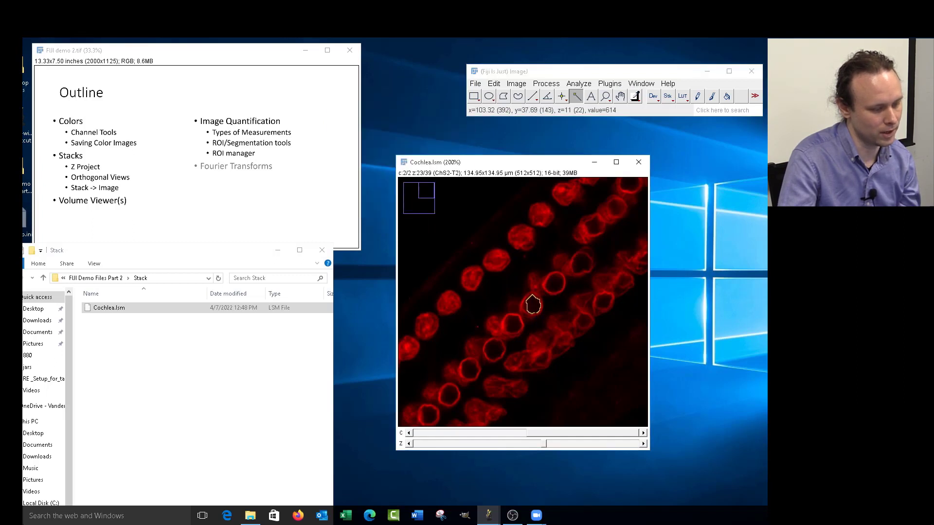
click(515, 324)
click(629, 183)
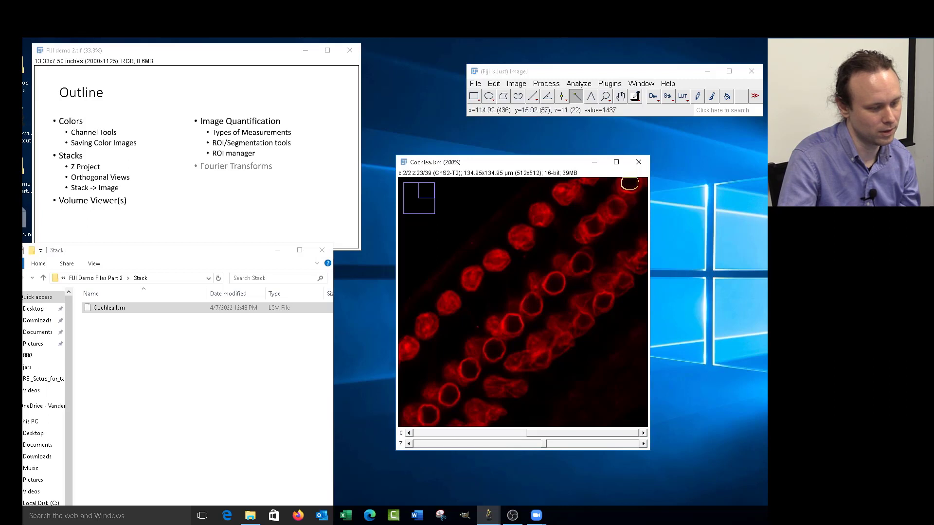
click(496, 341)
click(469, 369)
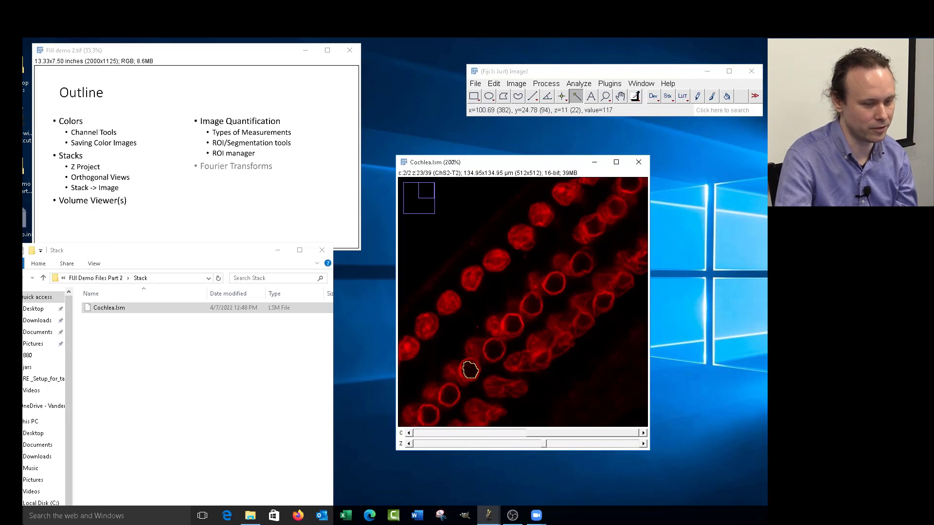
Step: Raise the Wand tool tolerance to 1101 in Legacy mode, keeping the current cell selected
double_click(576, 96)
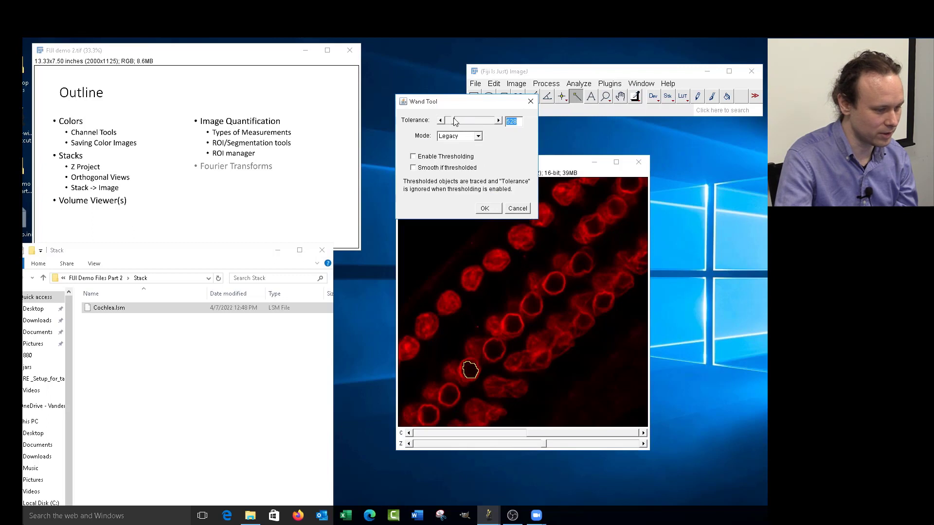
drag(455, 121, 464, 122)
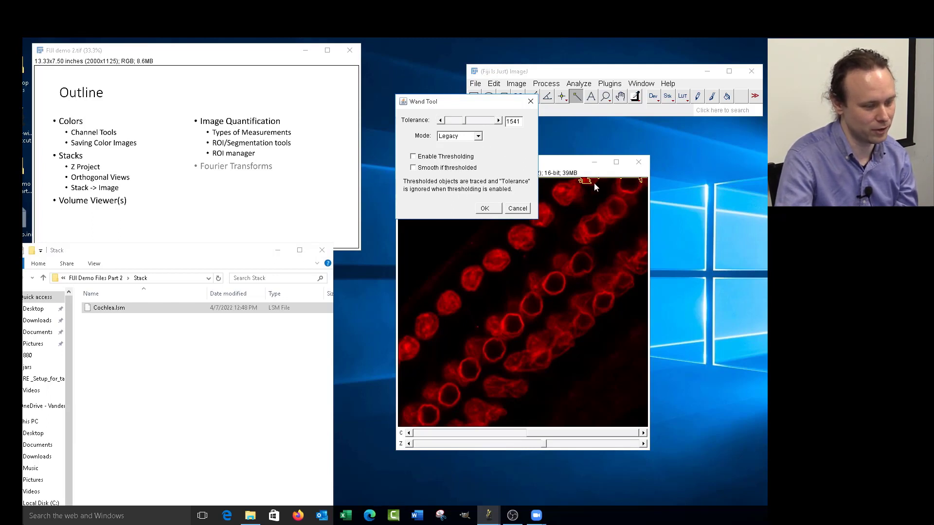
drag(466, 122, 461, 121)
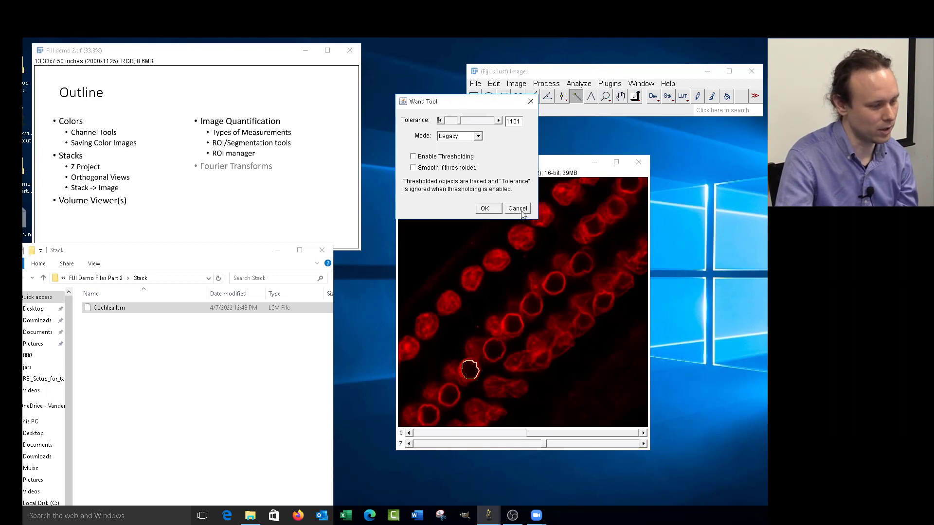
click(498, 208)
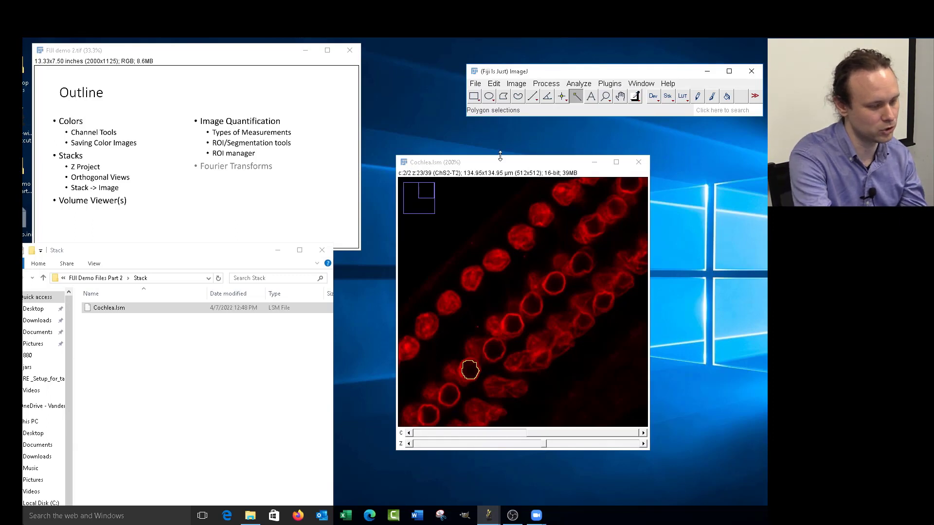
Step: Measure the currently selected cell and arrange the image and Results windows side by side to read the values
key(ctrl+m)
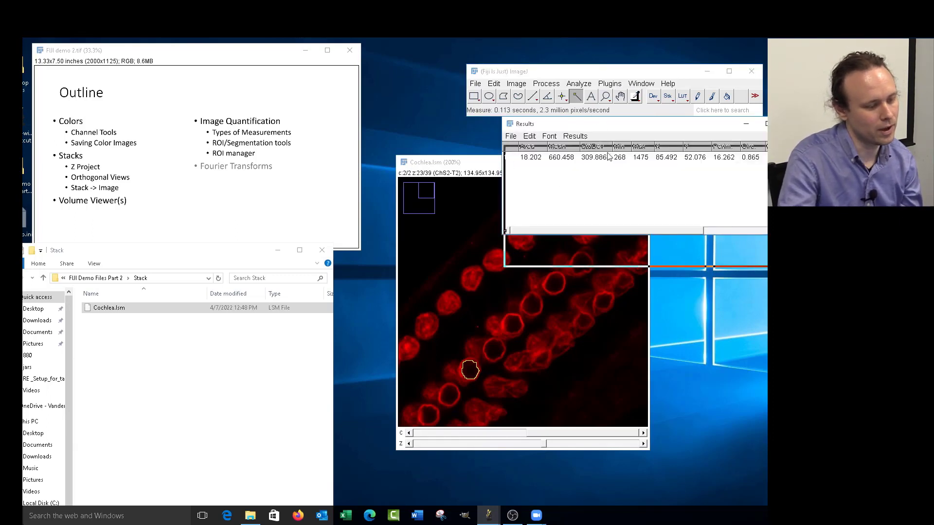
drag(494, 165, 412, 170)
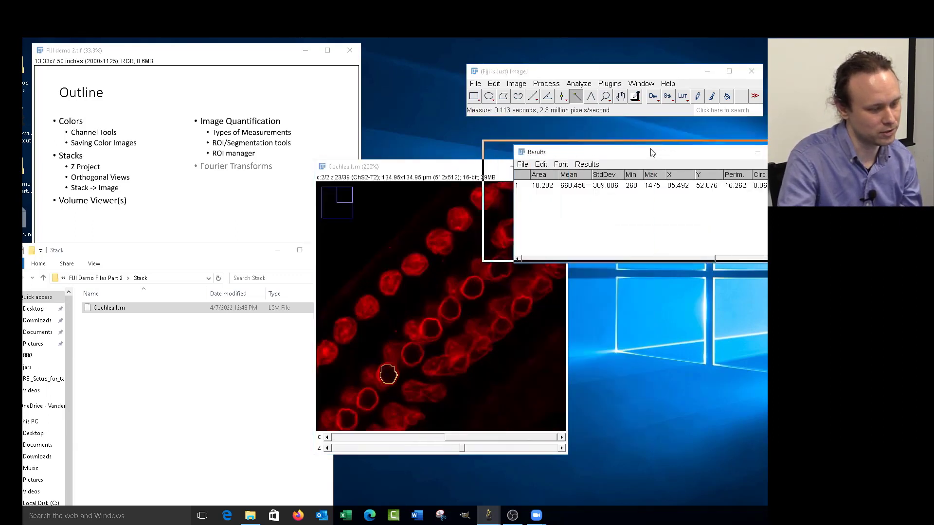
drag(650, 152, 626, 142)
drag(475, 168, 335, 168)
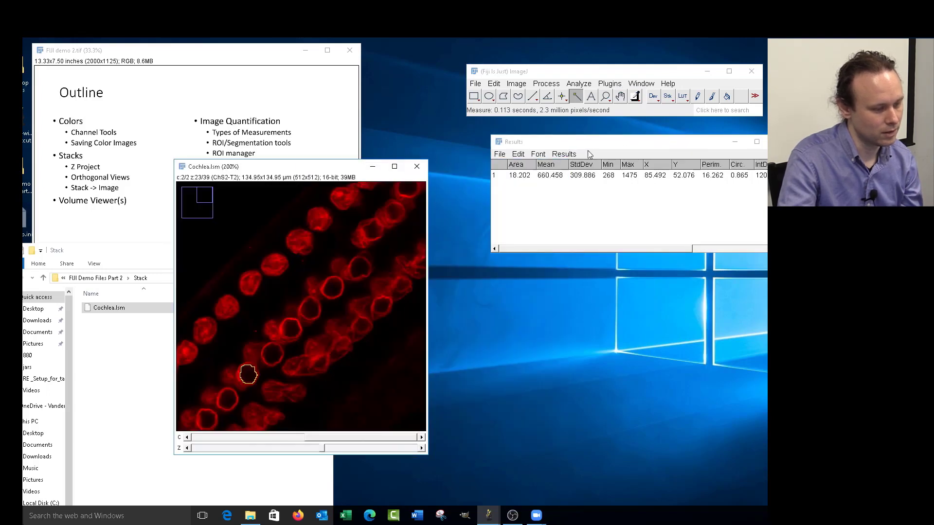
drag(556, 249, 533, 252)
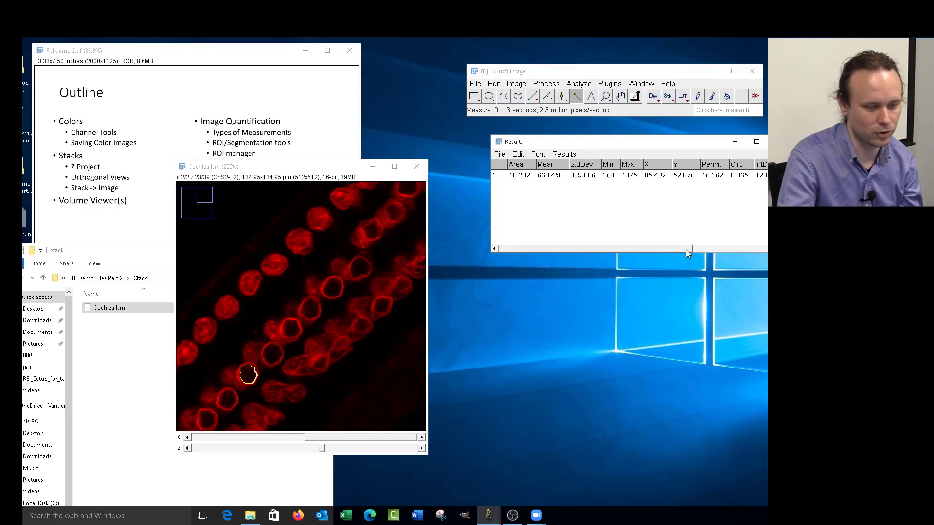
drag(686, 250, 662, 223)
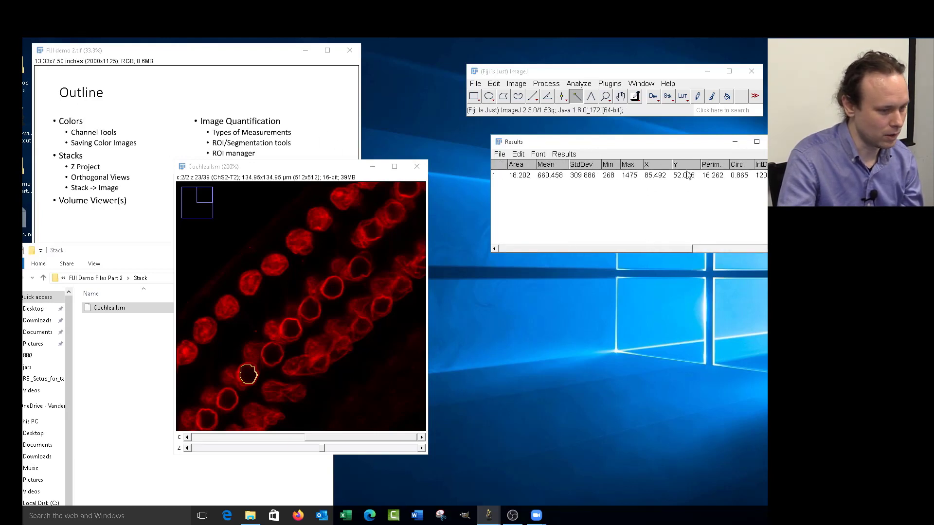
Step: Close the Results table without saving the measurement and move the Cochlea.lsm image back beneath the main Fiji window
click(779, 141)
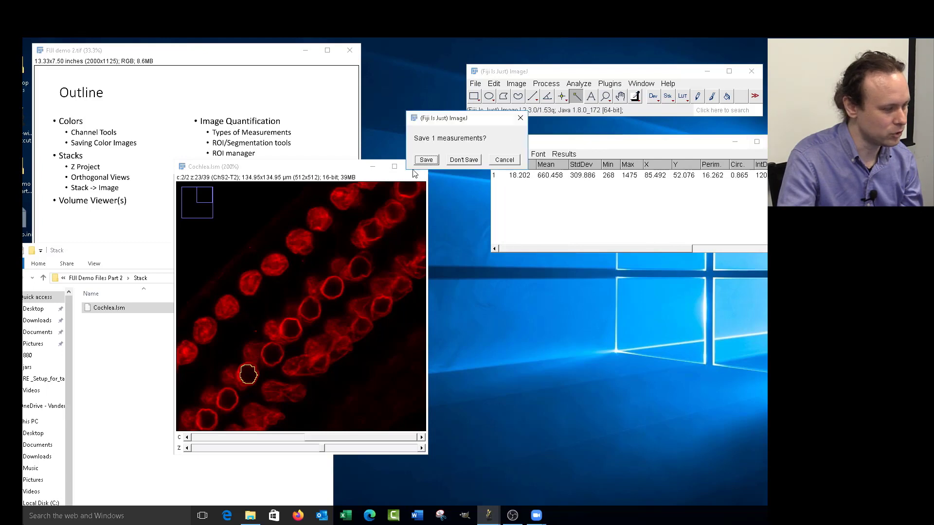
click(465, 159)
mouse_move(304, 171)
mouse_down()
mouse_move(548, 177)
mouse_move(583, 157)
mouse_move(534, 145)
mouse_move(568, 141)
mouse_up()
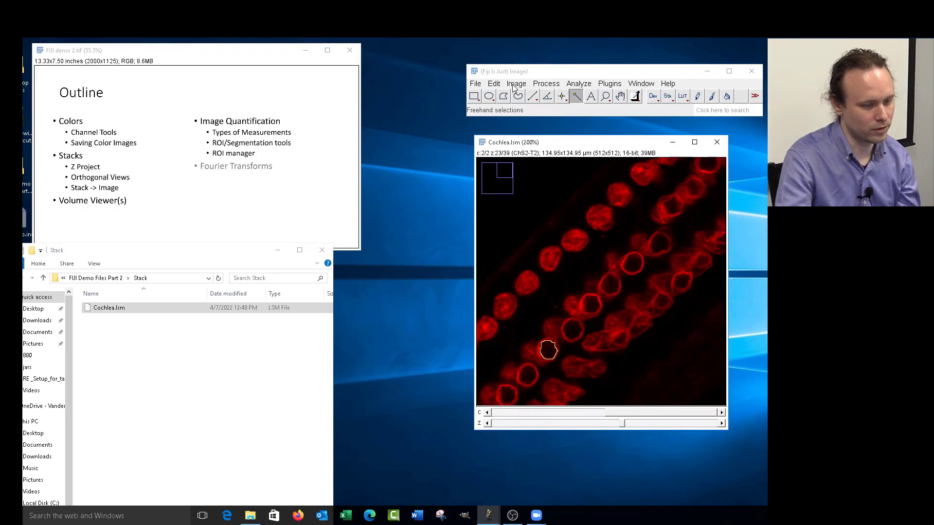
Step: Add the traced cell selection to the ROI Manager and move the manager clear of the image
click(512, 84)
mouse_move(493, 83)
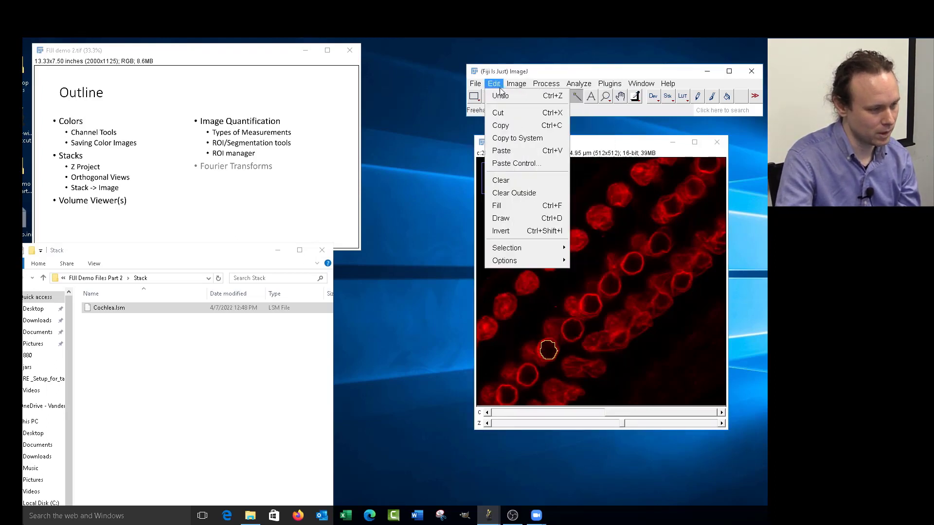
mouse_move(532, 249)
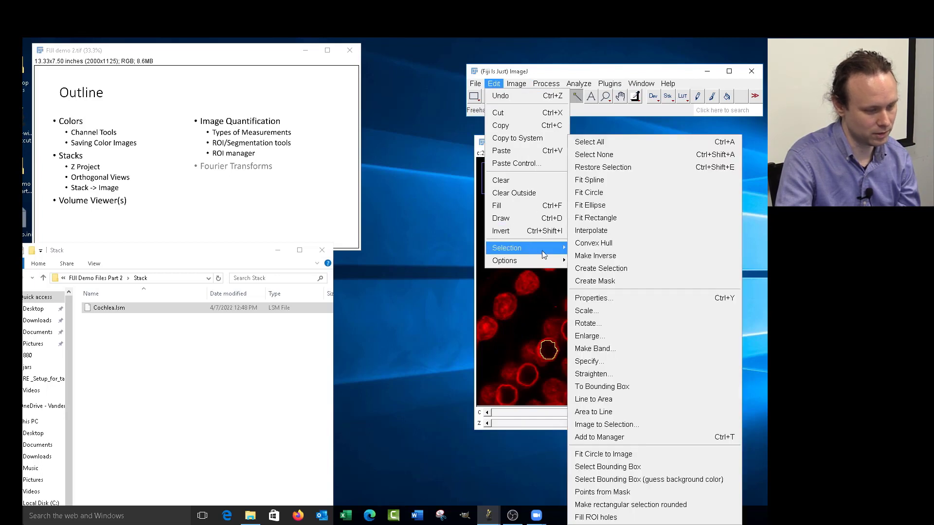
click(655, 437)
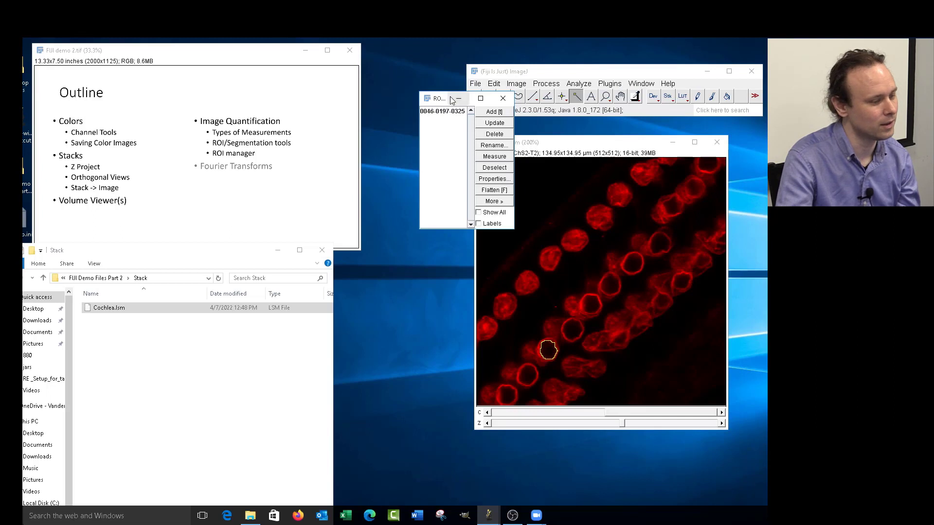
drag(451, 100, 373, 115)
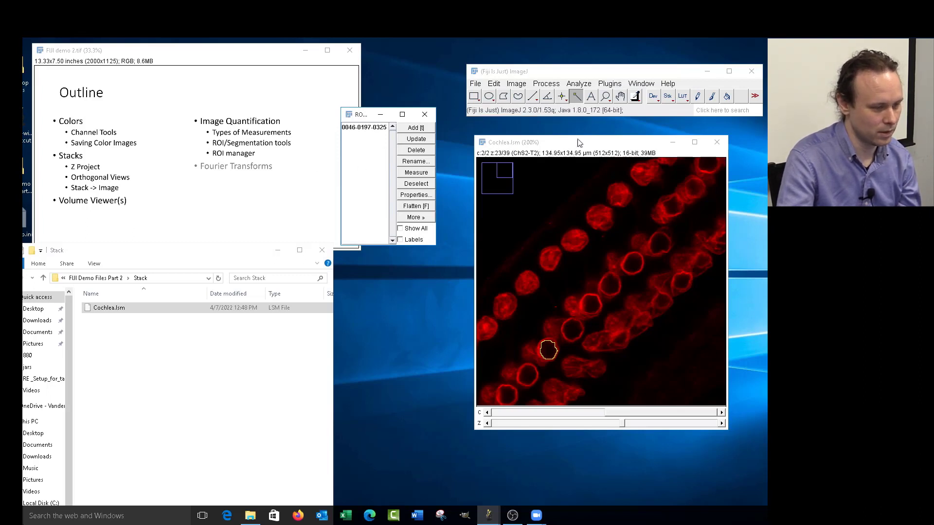
Step: Trace the next four ring-shaped cells up the same diagonal row with the Wand tool, adding each one to the ROI Manager
click(578, 331)
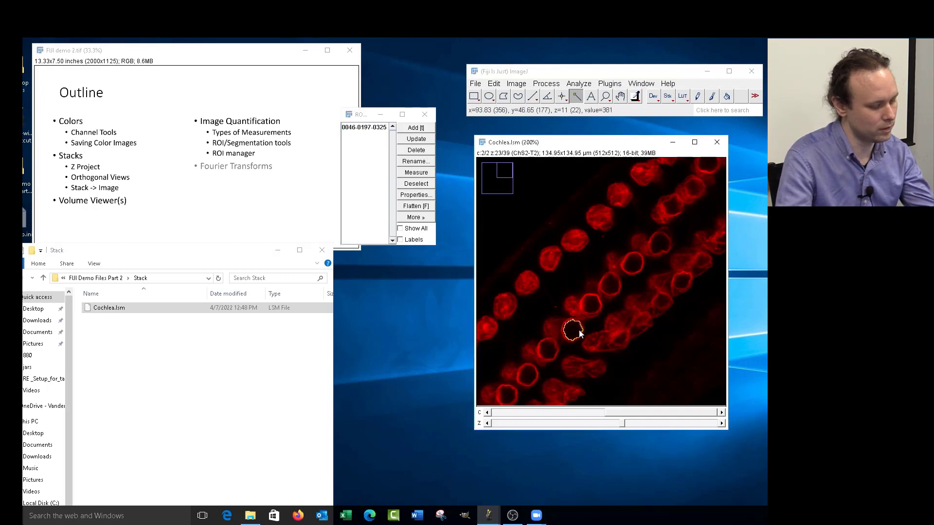
key(t)
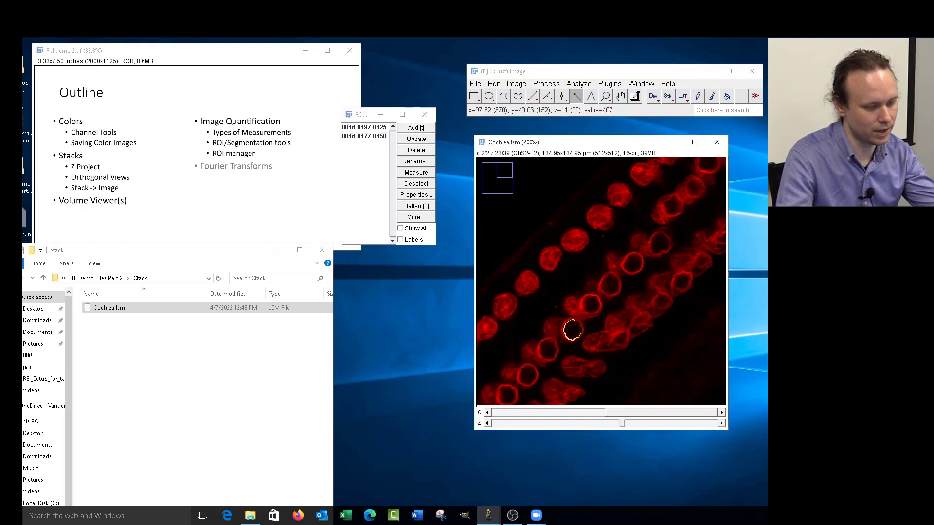
click(589, 305)
key(t)
click(608, 285)
key(t)
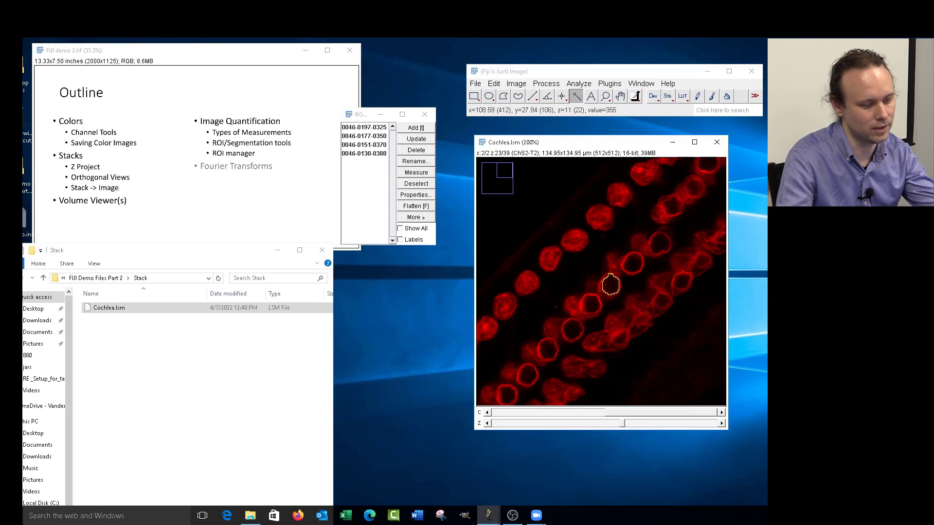
click(632, 263)
key(t)
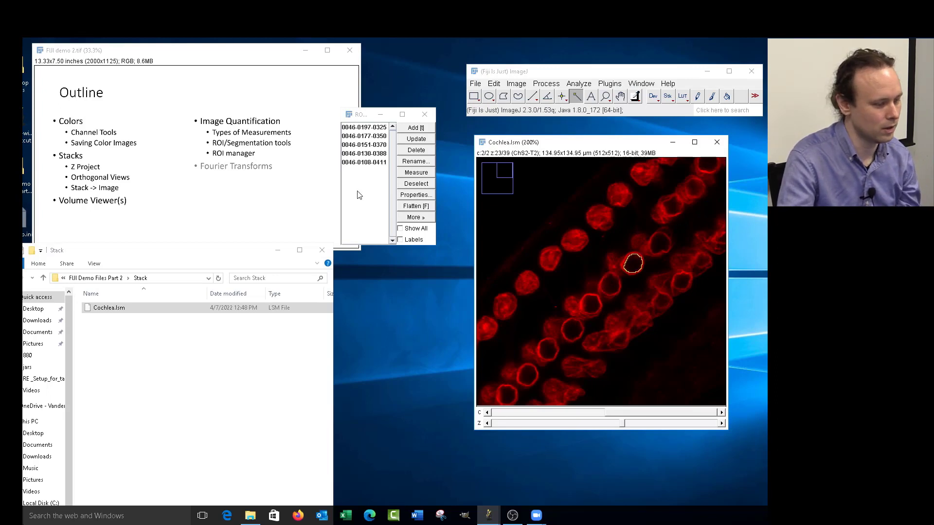
Step: Show all stored ROIs with labels on the image and enlarge the ROI Manager window
click(400, 228)
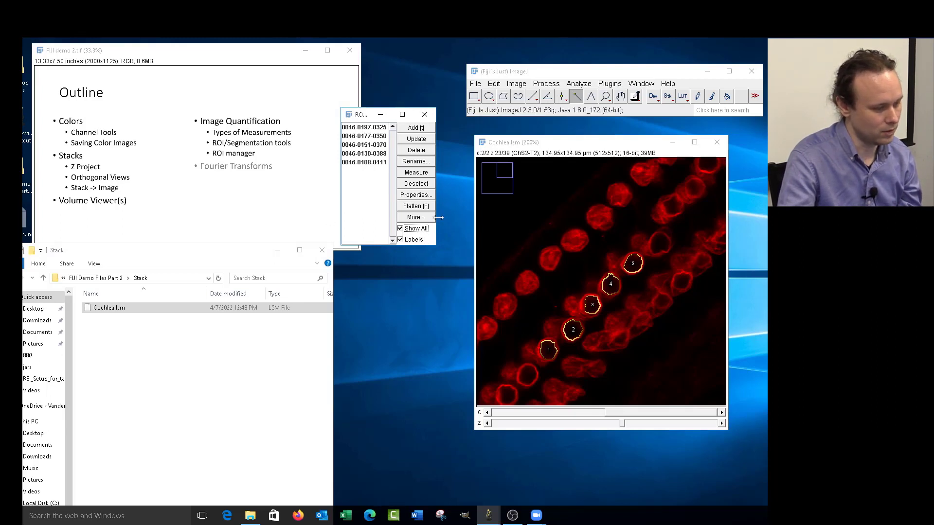
drag(433, 248, 451, 280)
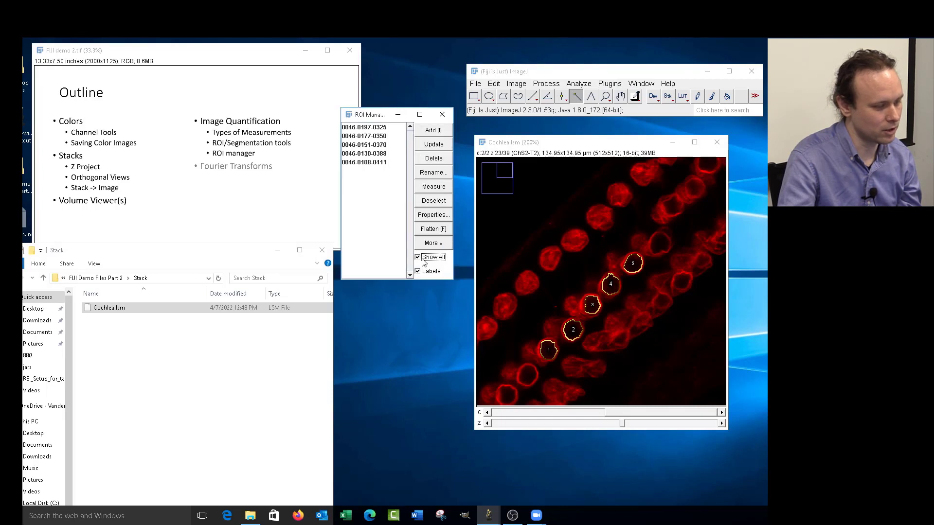
Step: Measure all five ROIs in the ROI Manager together, and close the Results table without saving it
click(377, 213)
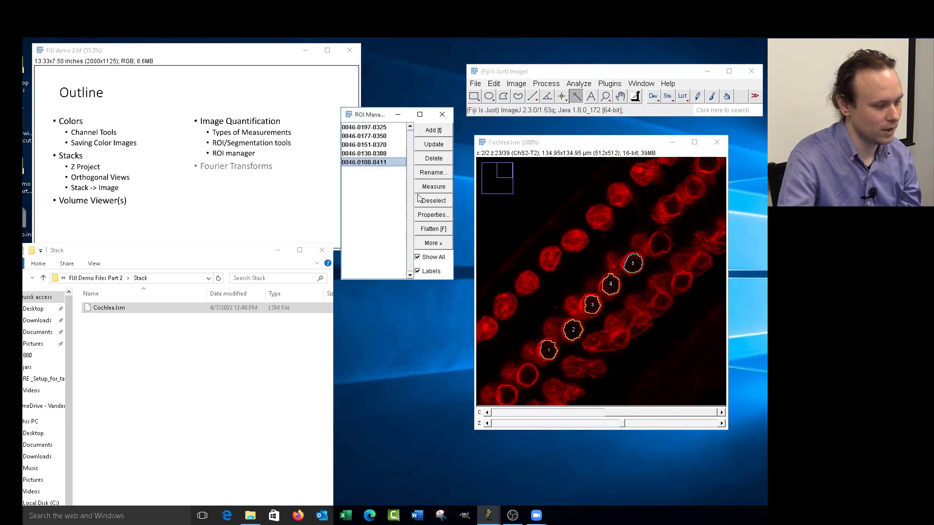
click(367, 129)
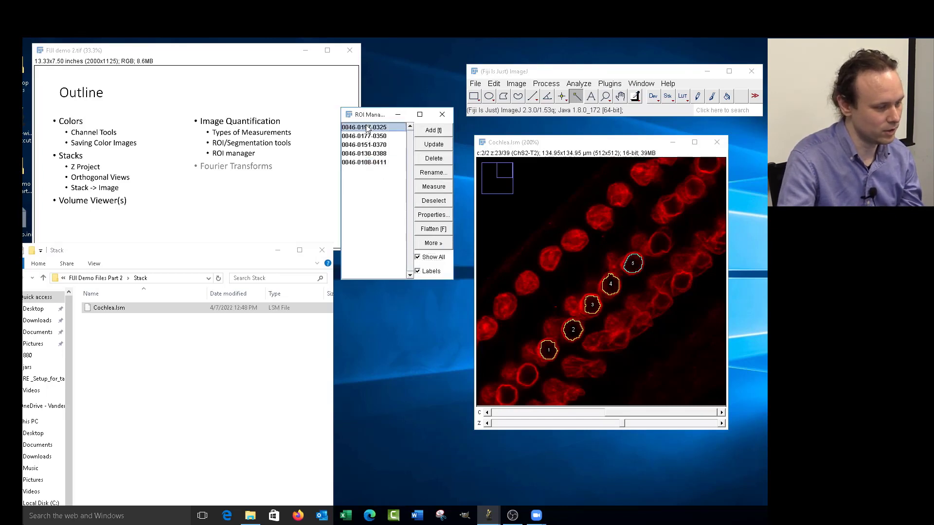
shift+click(367, 163)
click(433, 186)
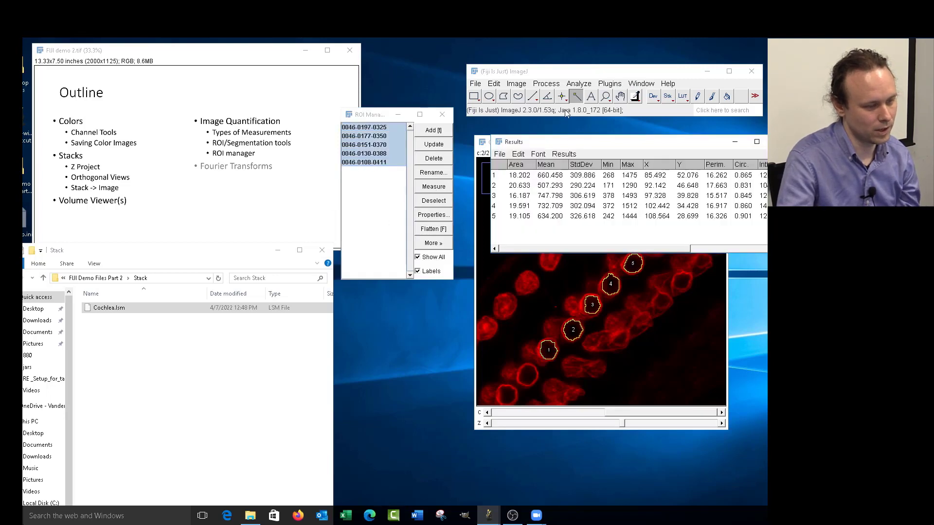
click(579, 84)
click(661, 147)
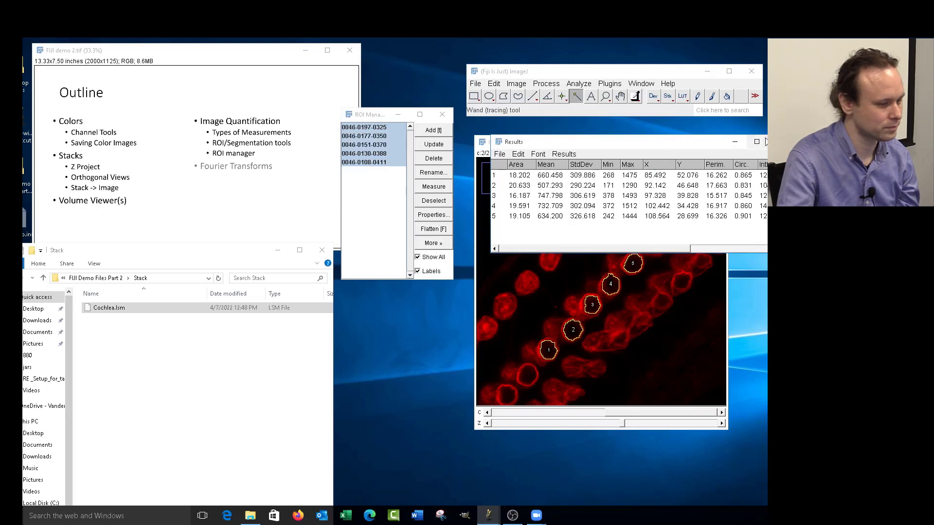
click(778, 141)
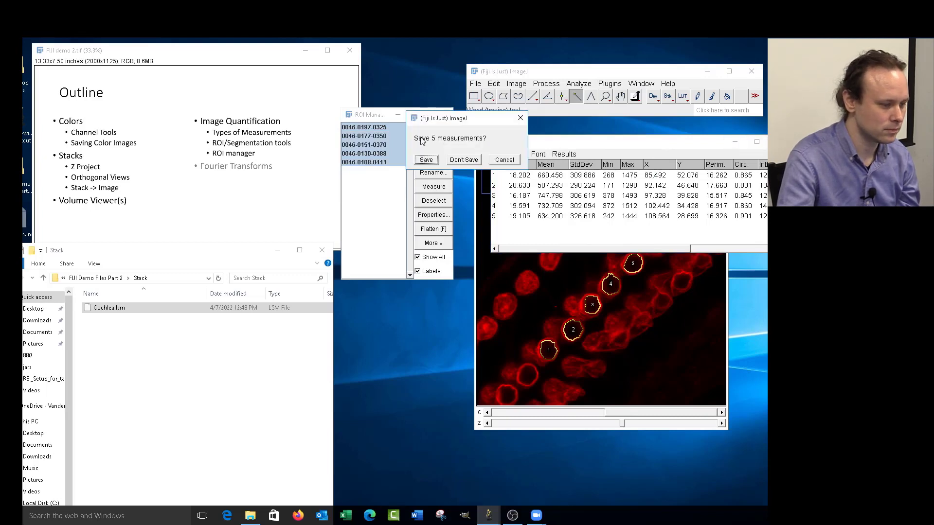
click(475, 164)
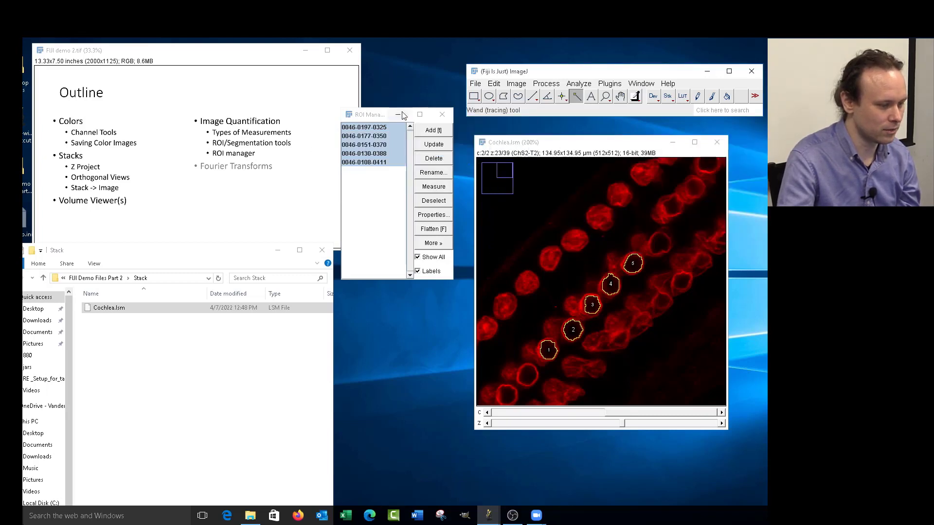
Step: Rename the first ROI in the ROI Manager as OHC1
click(358, 127)
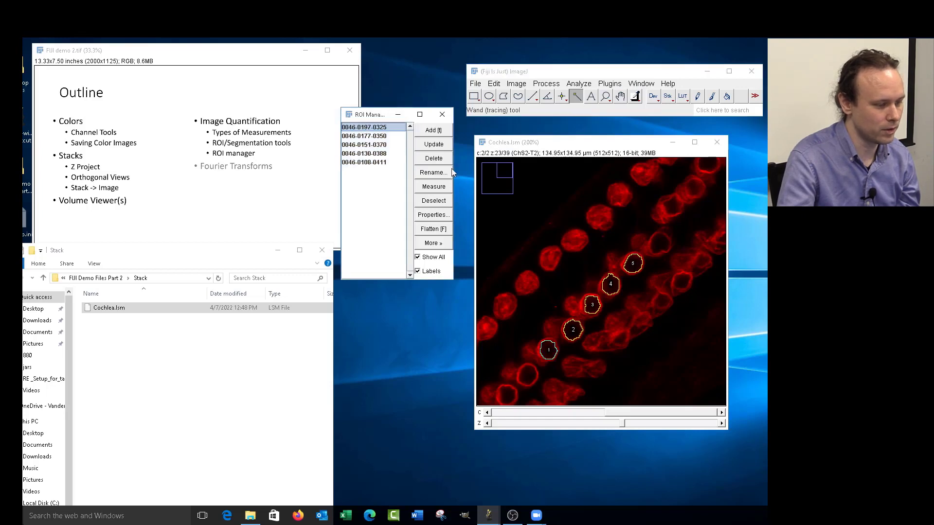
click(434, 173)
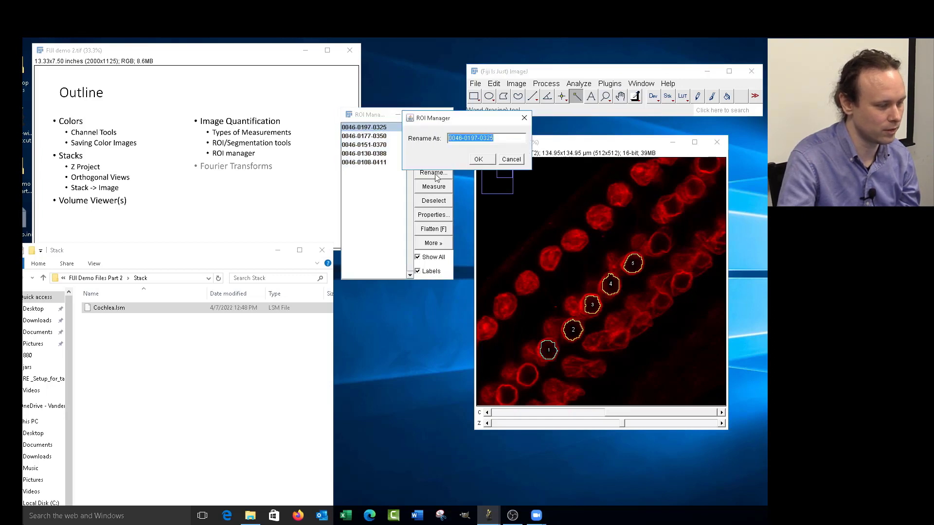
text(OH)
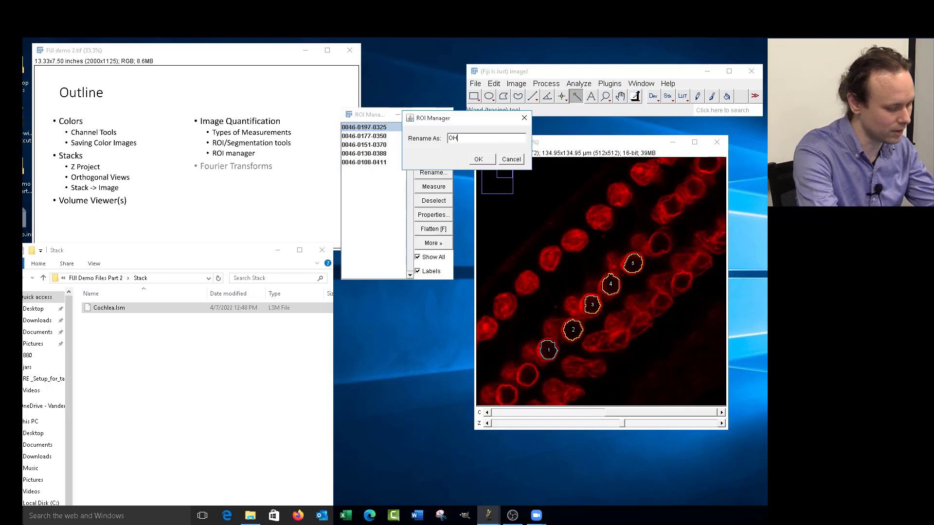
text(C1)
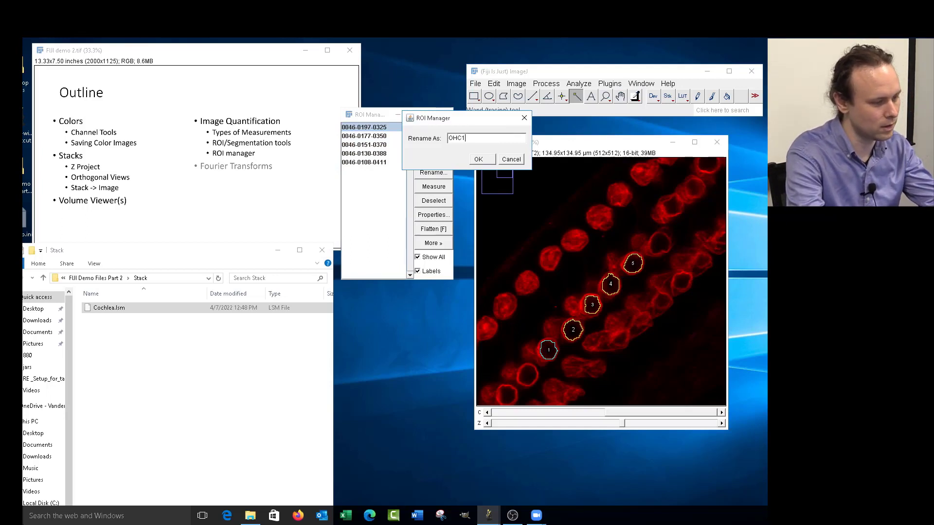
key(Return)
Step: Rename the second ROI in the ROI Manager as OHC2
click(369, 136)
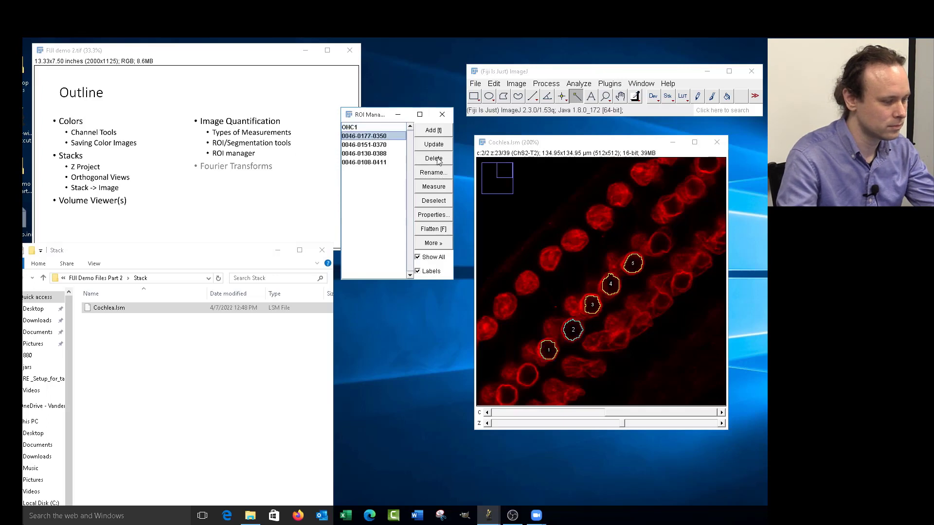
click(435, 174)
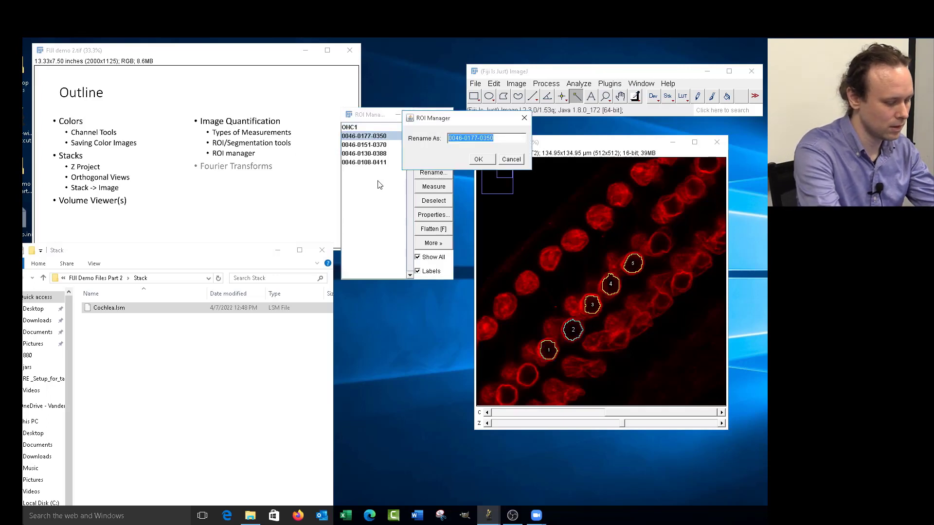
text(OHC2)
key(Return)
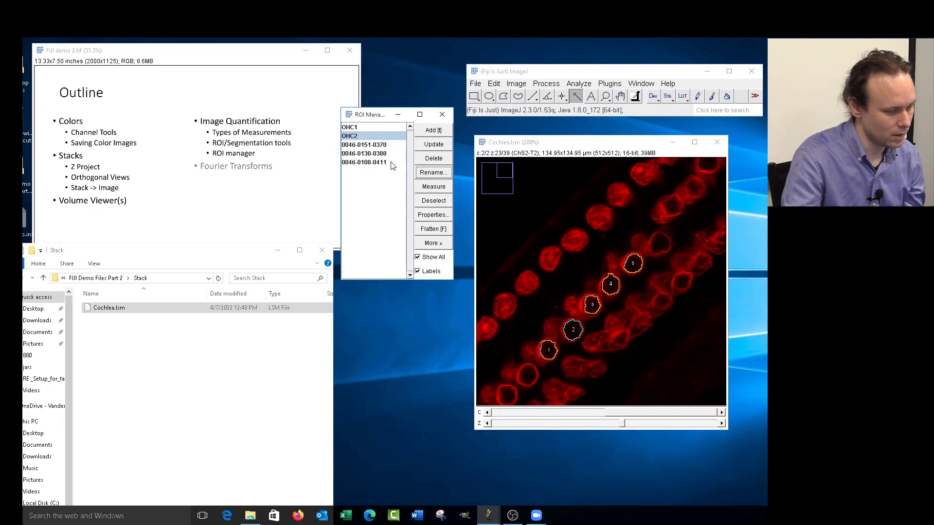
Step: Save the selected OHC2 ROI from the ROI Manager as Cochlea.roi in the Stack folder
click(432, 244)
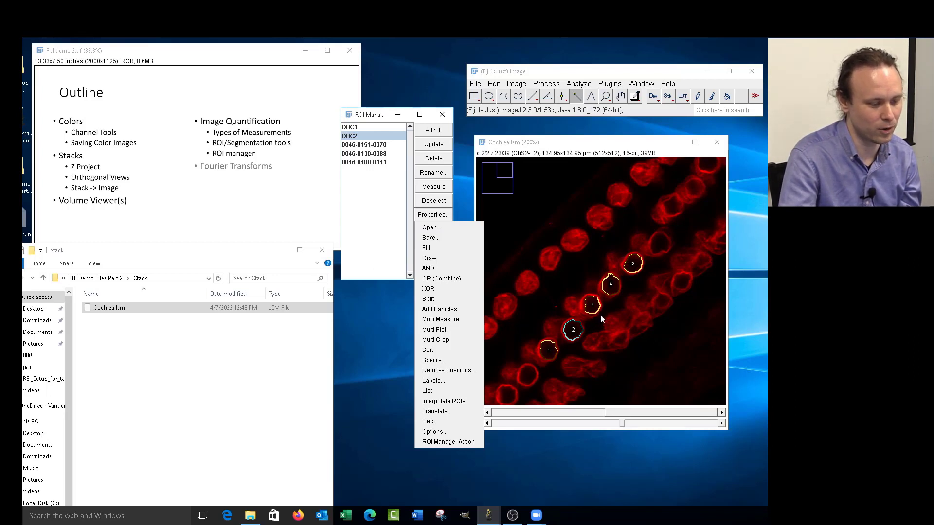
click(447, 238)
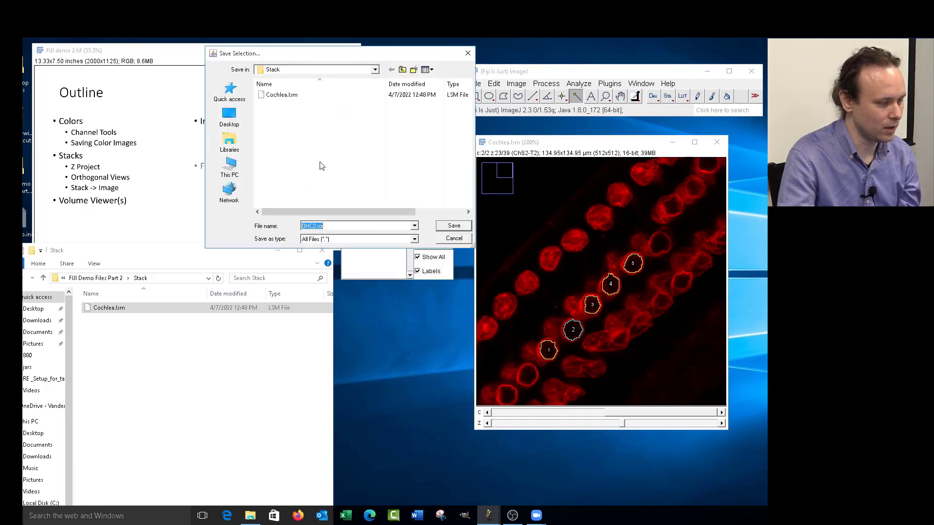
drag(353, 59, 352, 193)
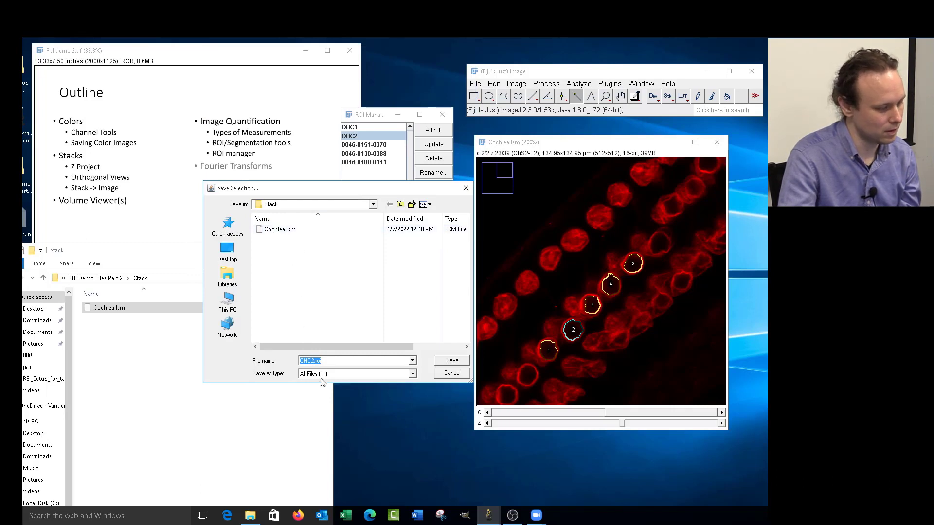
drag(314, 360, 298, 360)
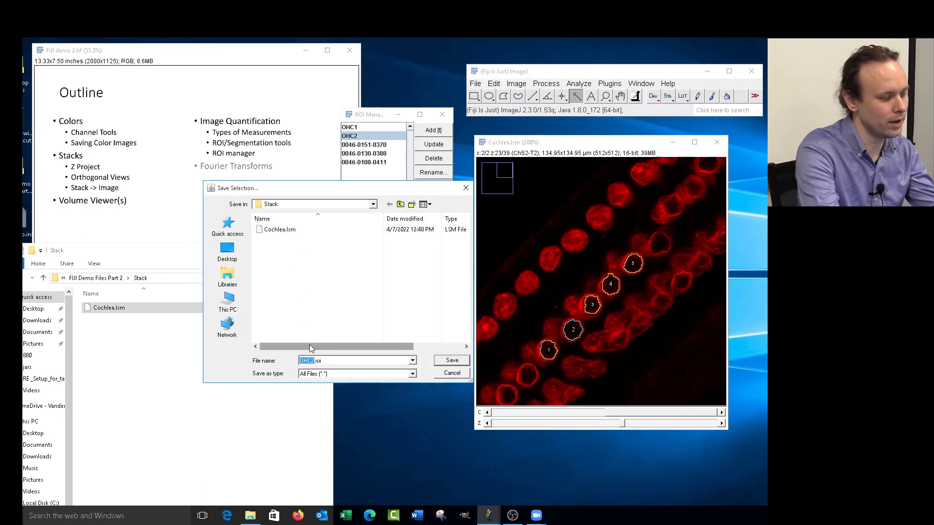
text(Ch)
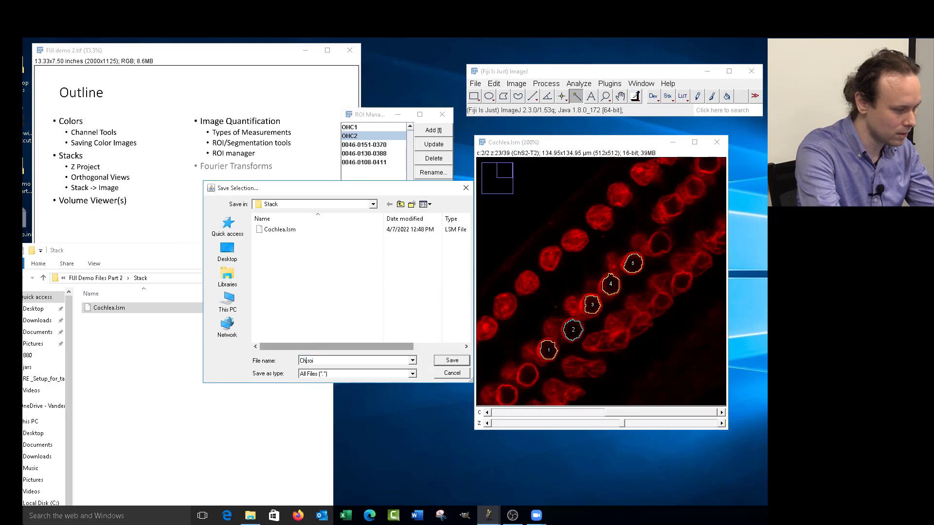
key(BackSpace)
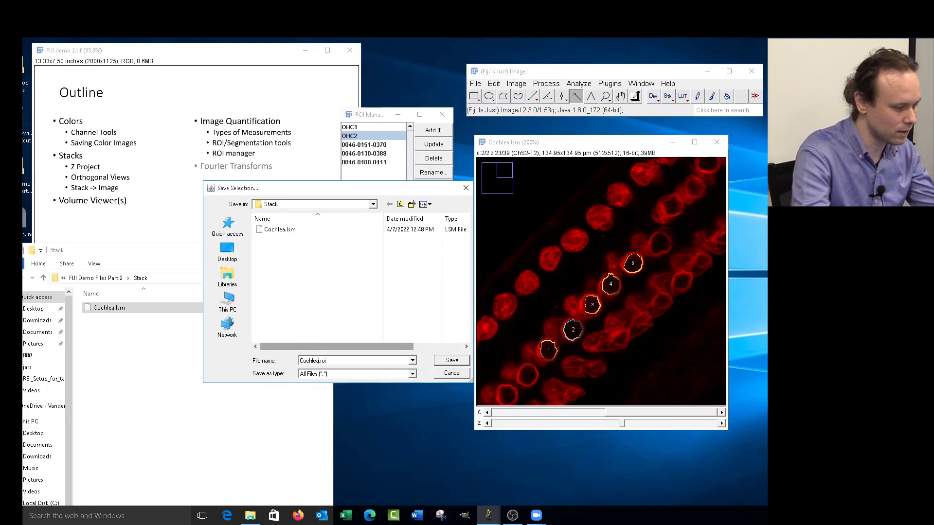
click(452, 360)
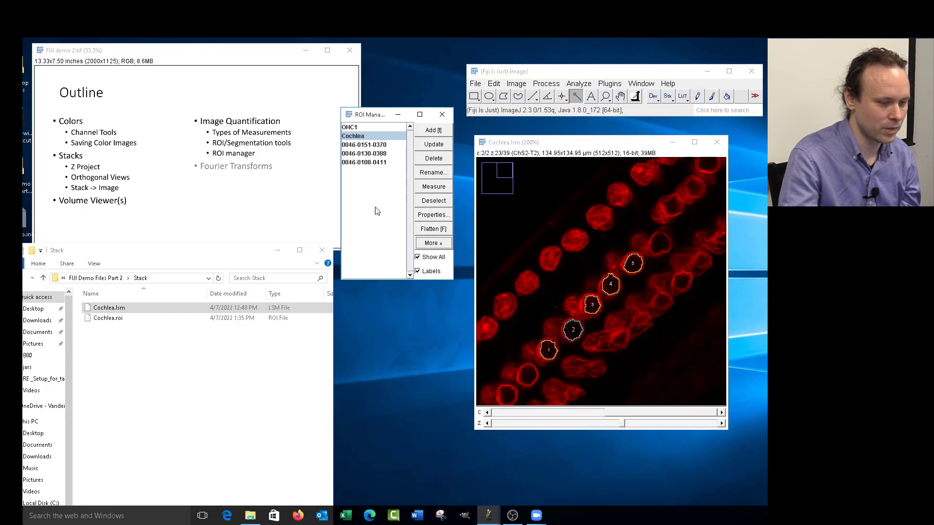
Step: Locate the saved Cochlea.roi through the ROI Manager's Open command, and cancel without loading it
click(435, 244)
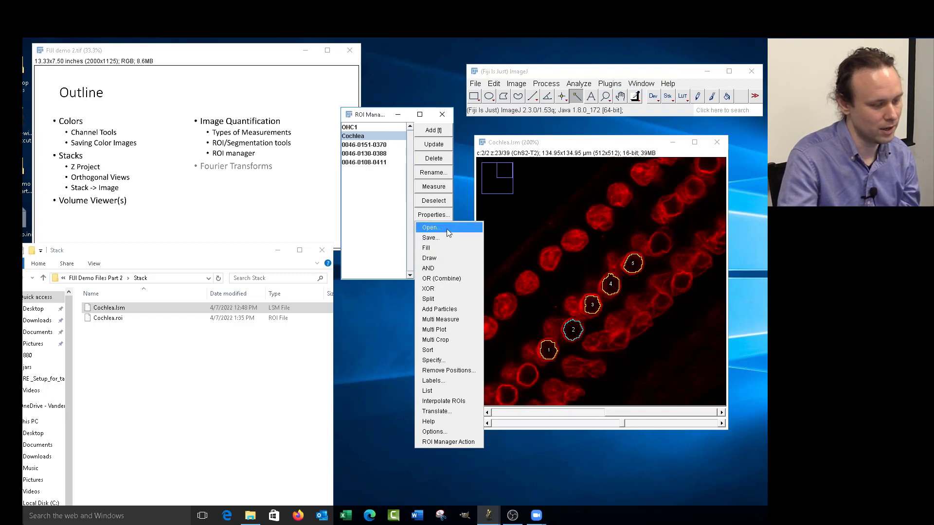
click(448, 233)
click(290, 240)
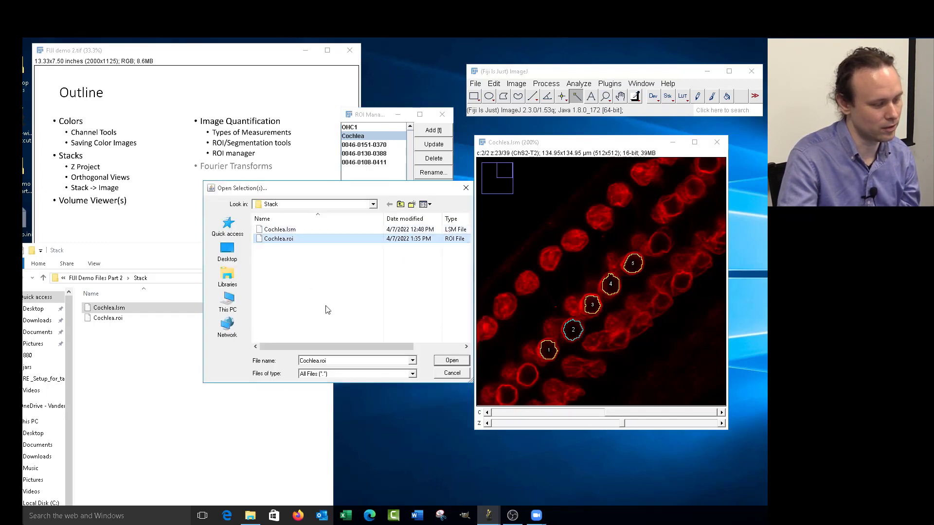
click(453, 372)
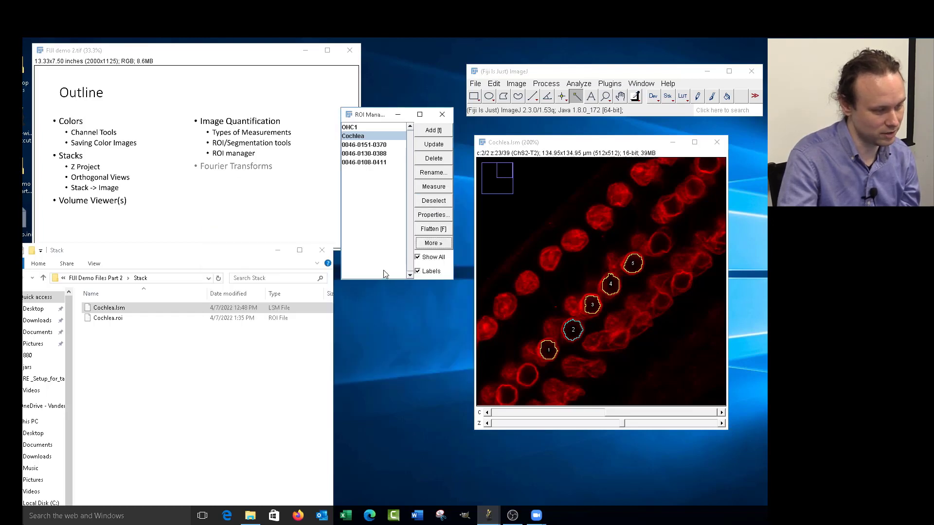
Step: Save all five ROIs in the ROI Manager together as the set Cochlea.roi.zip in the Stack folder
click(357, 128)
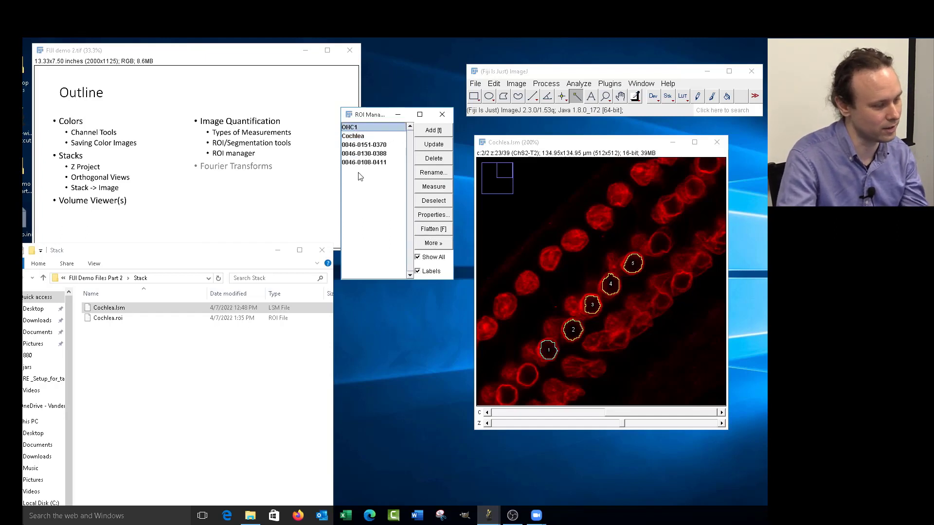
shift+click(358, 162)
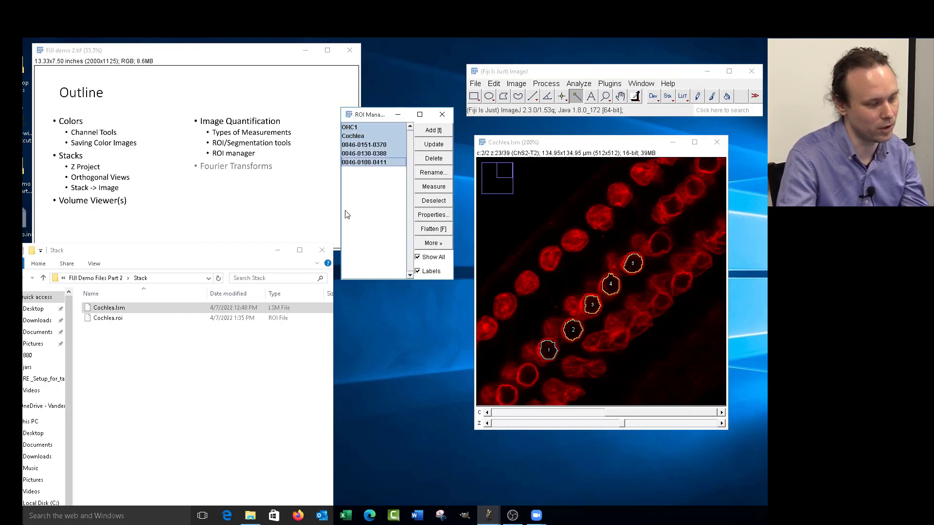
click(360, 127)
shift+click(361, 163)
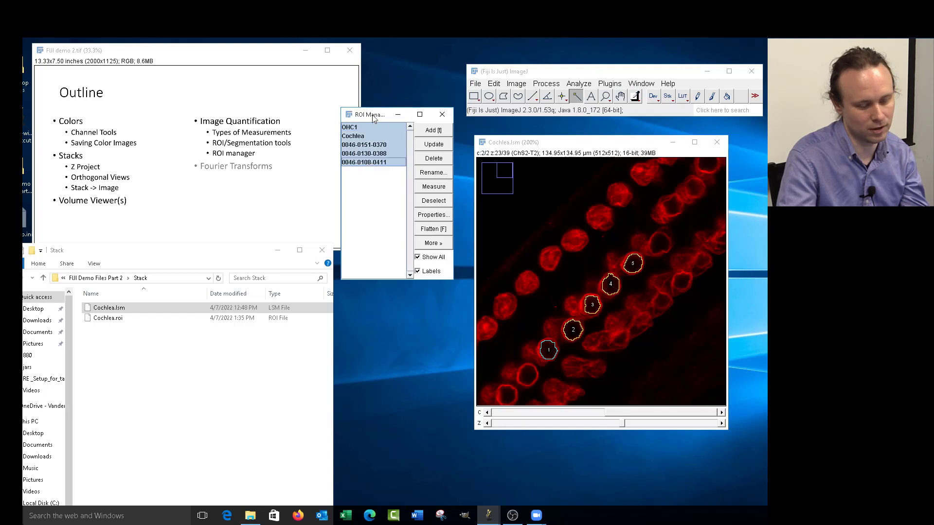
click(436, 244)
click(439, 238)
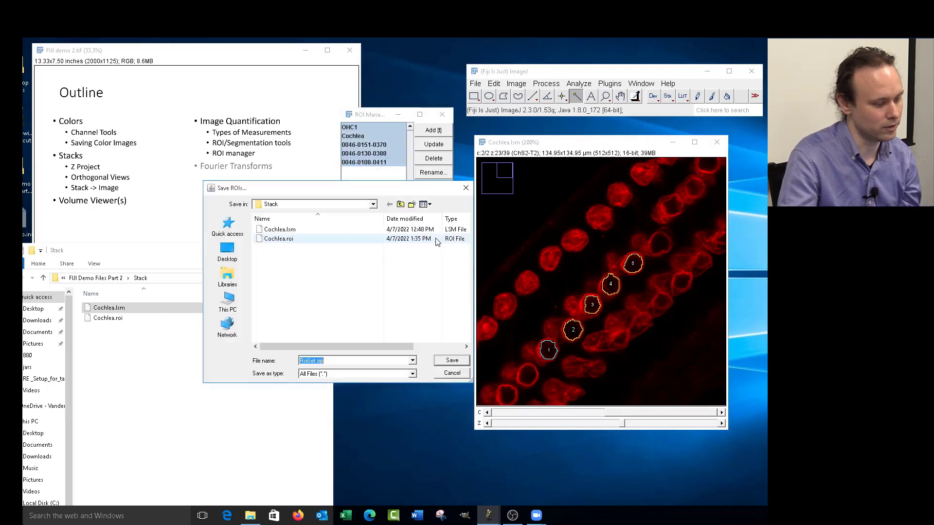
double_click(285, 239)
click(495, 260)
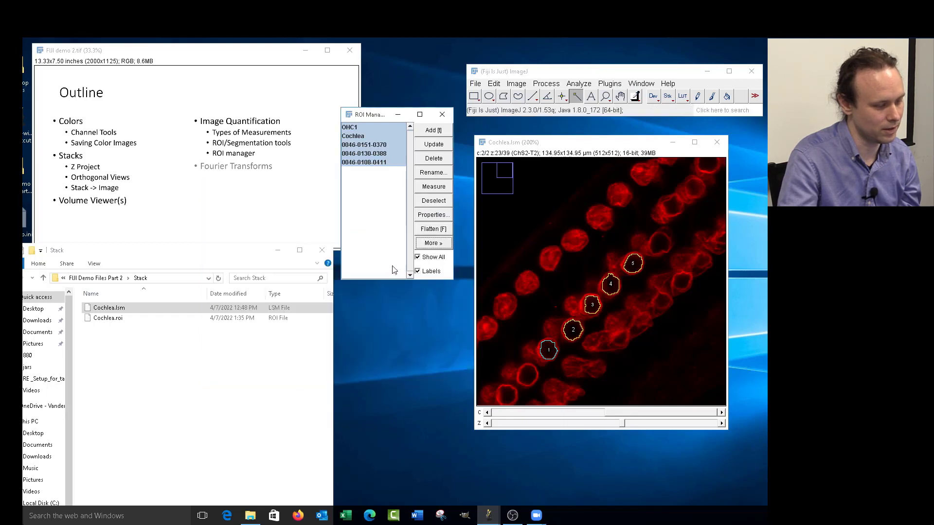
Step: Try to merge the third, fourth and fifth ROIs with OR (Combine), and return to a single-ROI selection
click(375, 145)
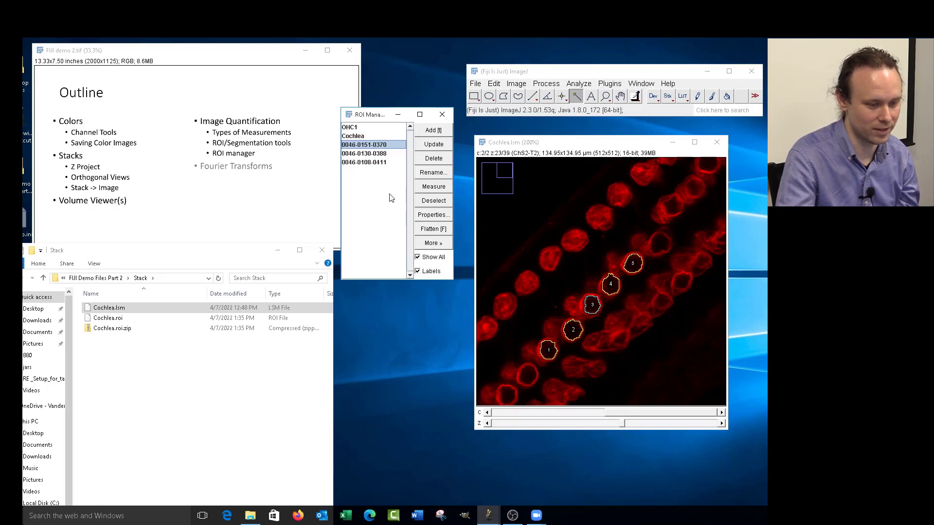
click(427, 247)
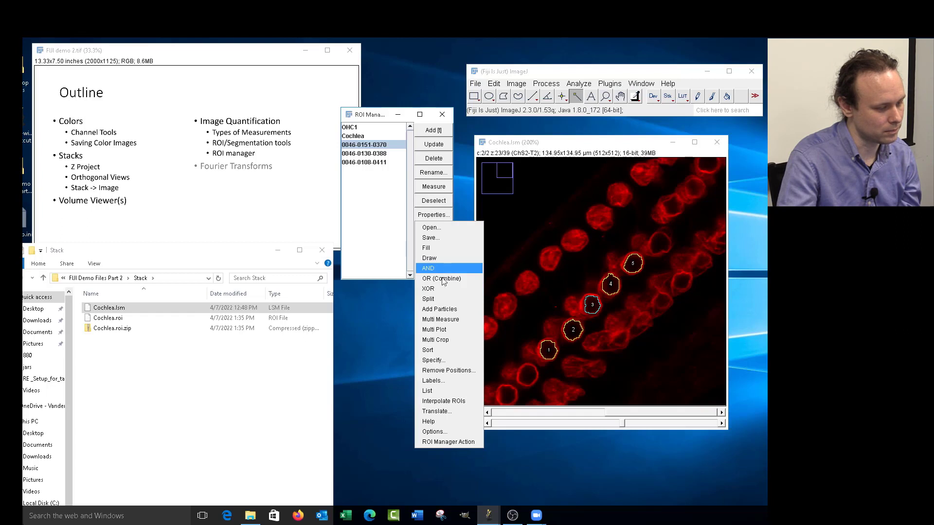
click(383, 230)
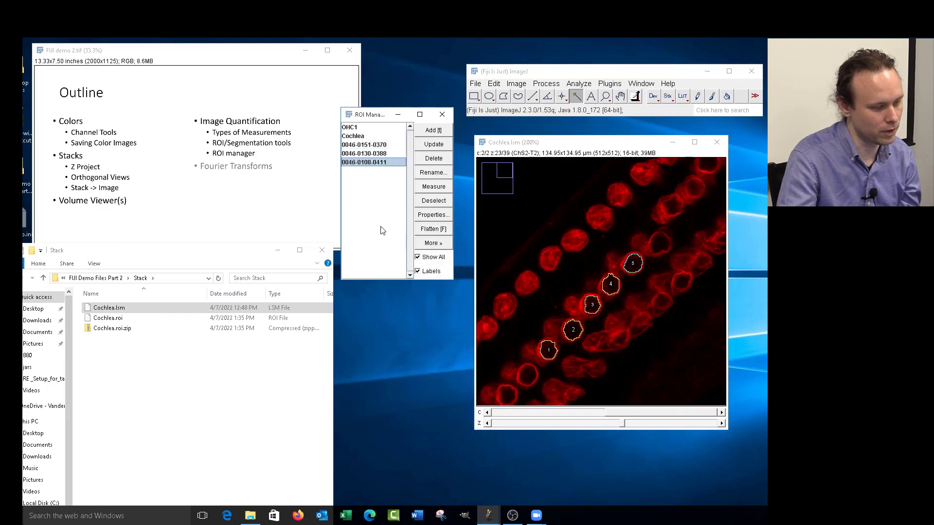
click(369, 144)
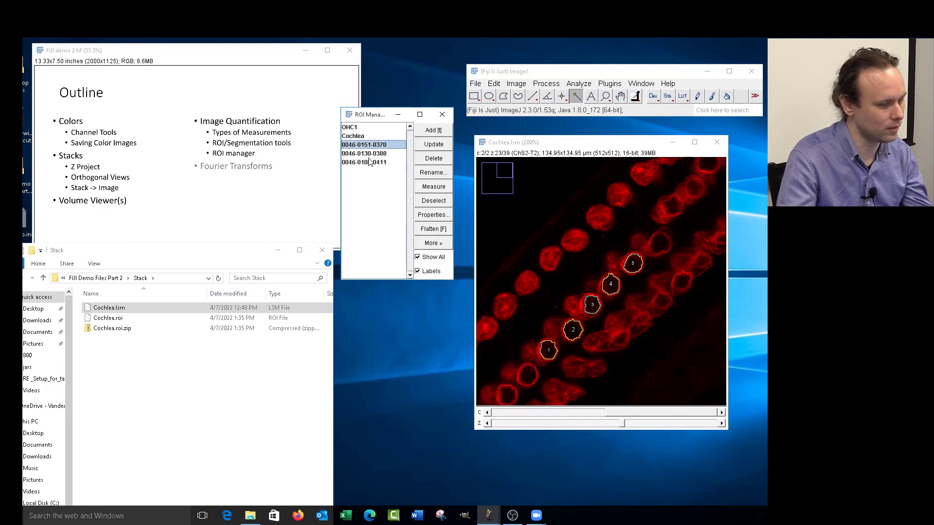
shift+click(369, 154)
shift+click(368, 163)
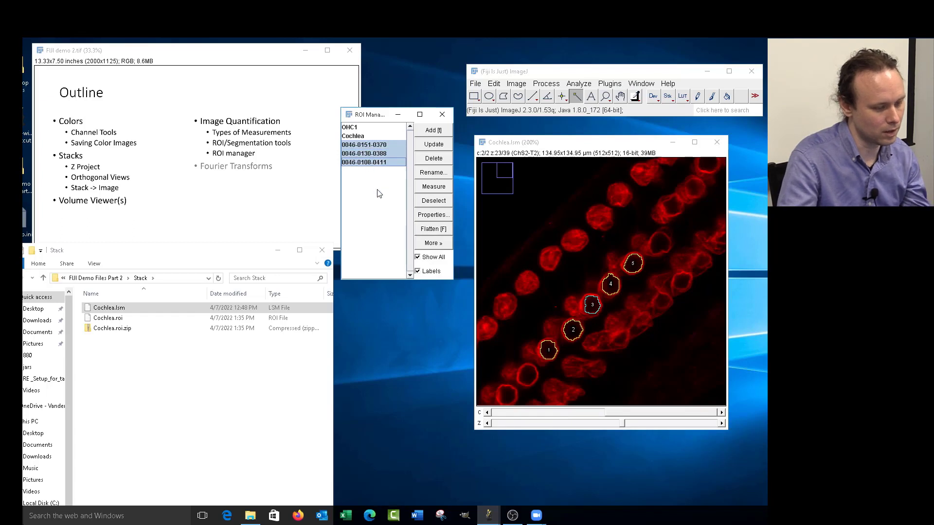
click(425, 246)
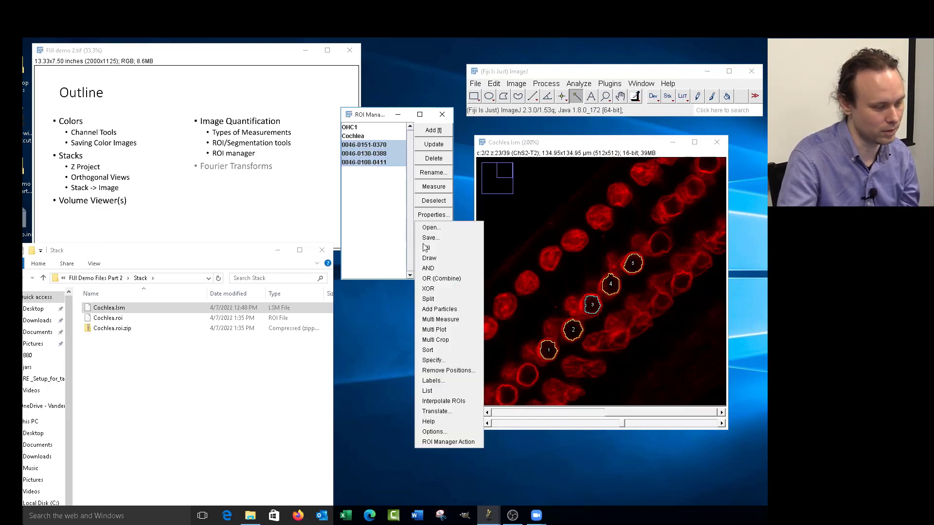
click(446, 280)
click(382, 221)
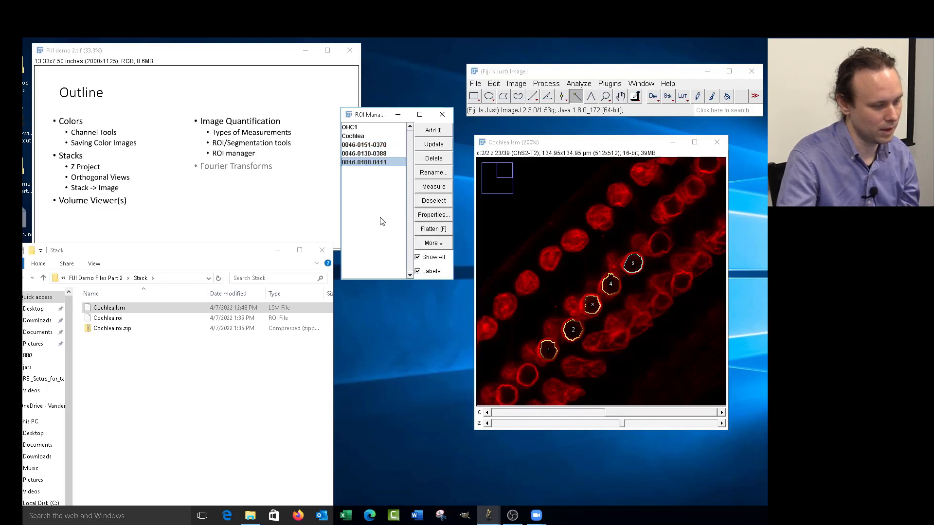
Step: Combine the third, fourth and fifth ROIs with OR (Combine) and add the merged selection to the ROI Manager as a new ROI
click(375, 153)
click(372, 145)
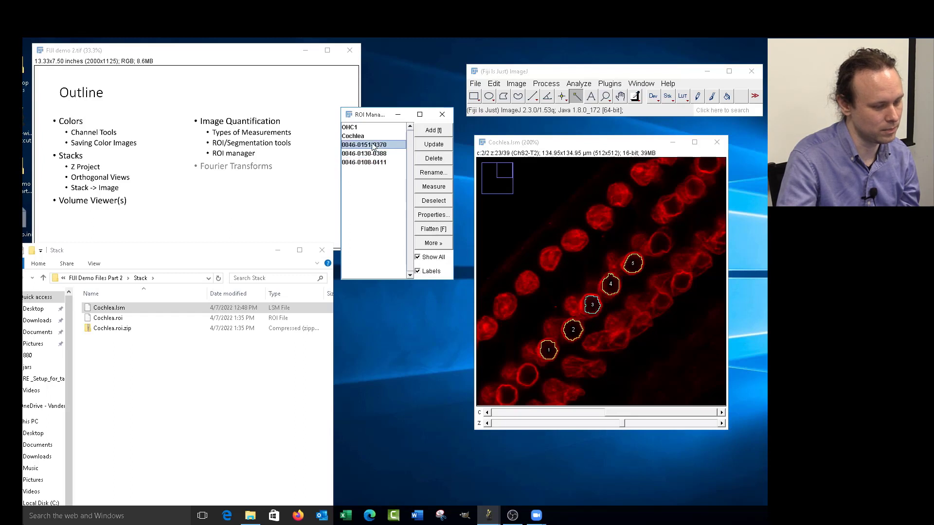
click(369, 138)
click(368, 145)
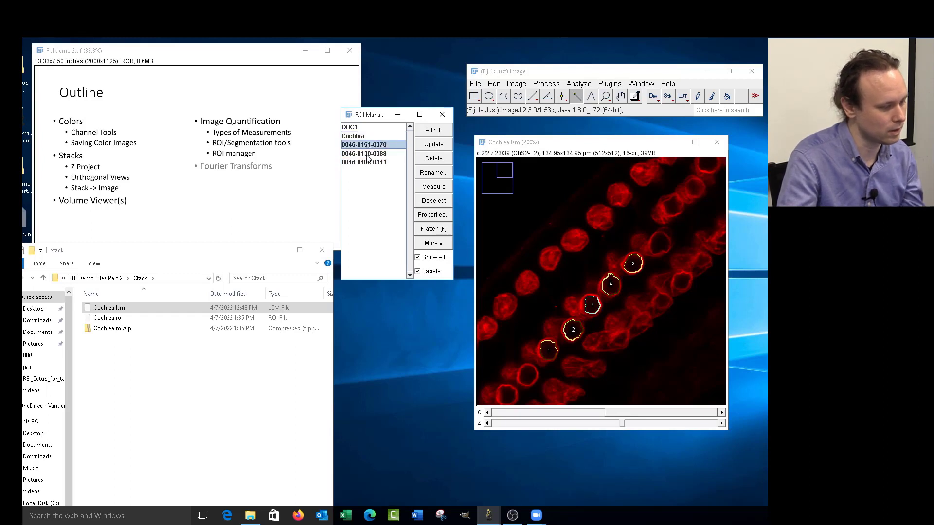
shift+click(368, 162)
click(433, 243)
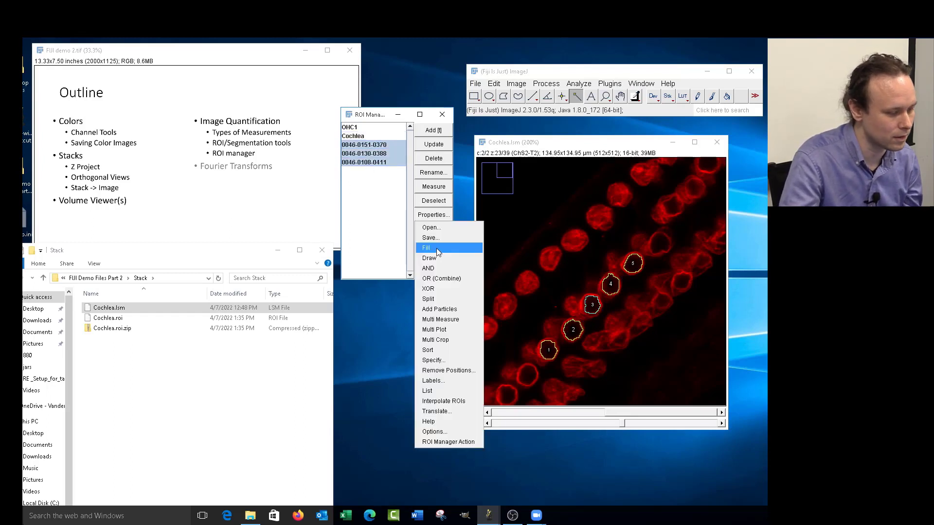
click(451, 277)
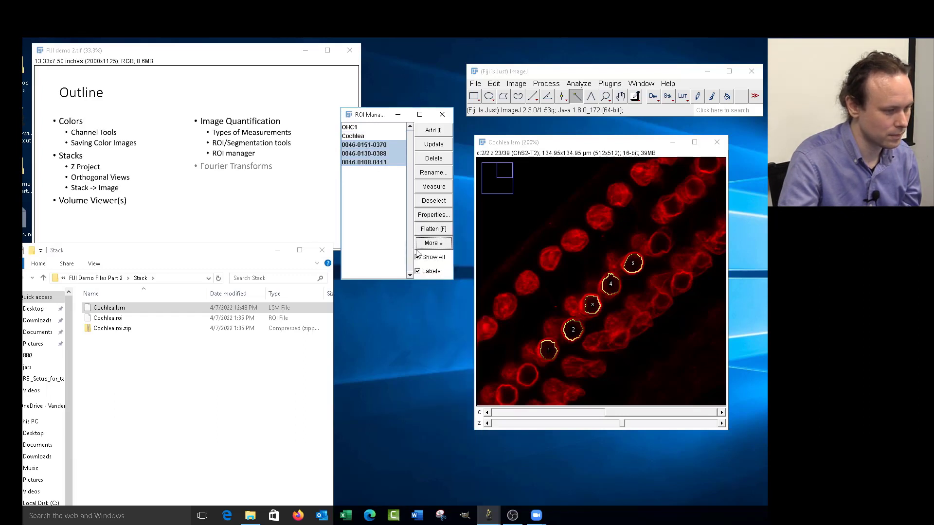
click(435, 131)
click(357, 172)
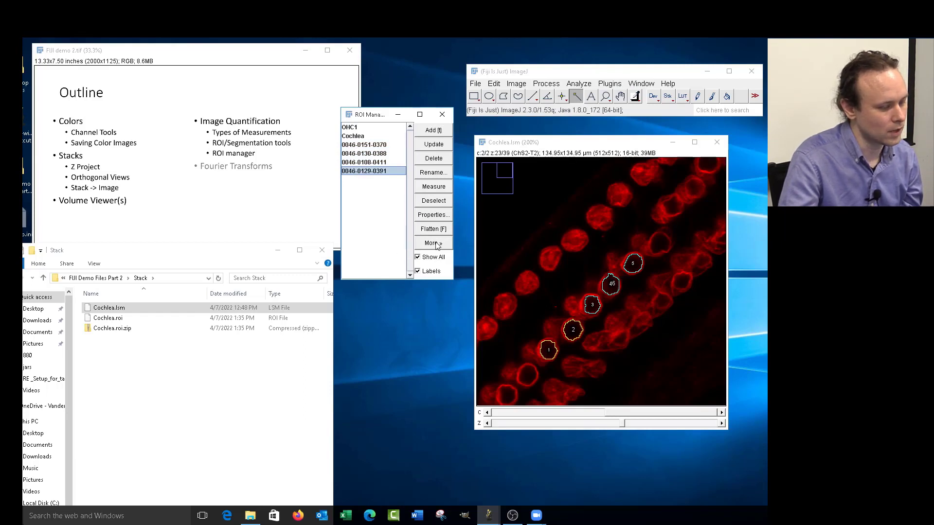
Step: Draw a rectangular selection about 27 by 21 µm over ROIs 1 and 2 on the cochlea image and shift it slightly sideways
drag(513, 148, 512, 146)
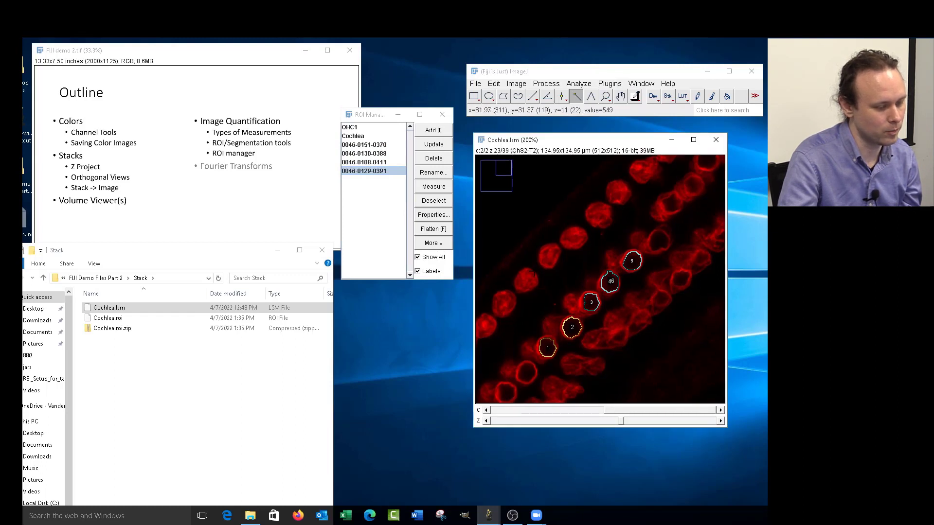
click(605, 96)
right_click(574, 283)
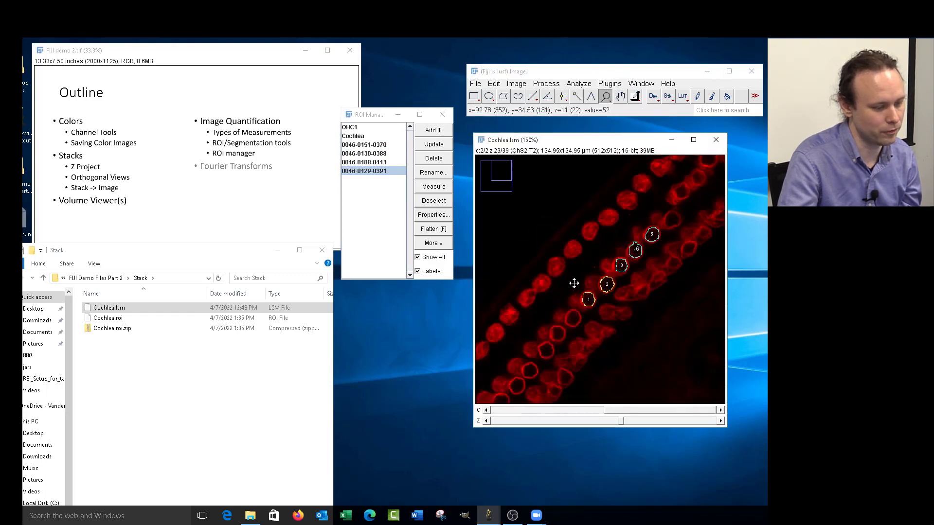
right_click(574, 283)
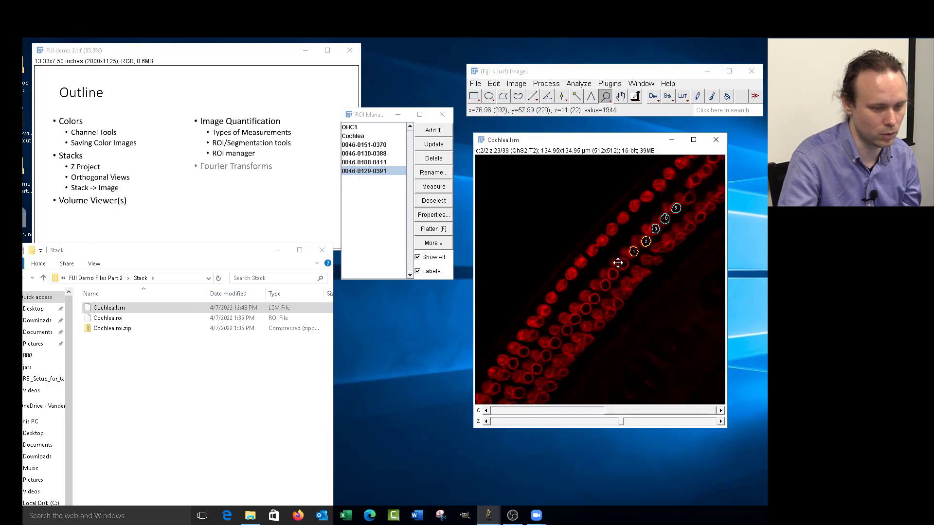
click(642, 239)
click(642, 239)
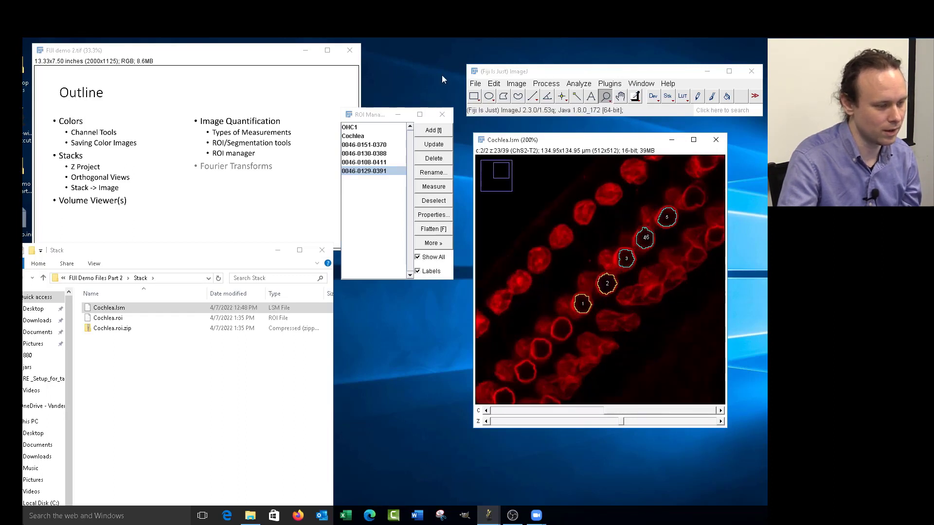
click(474, 95)
drag(542, 271, 641, 346)
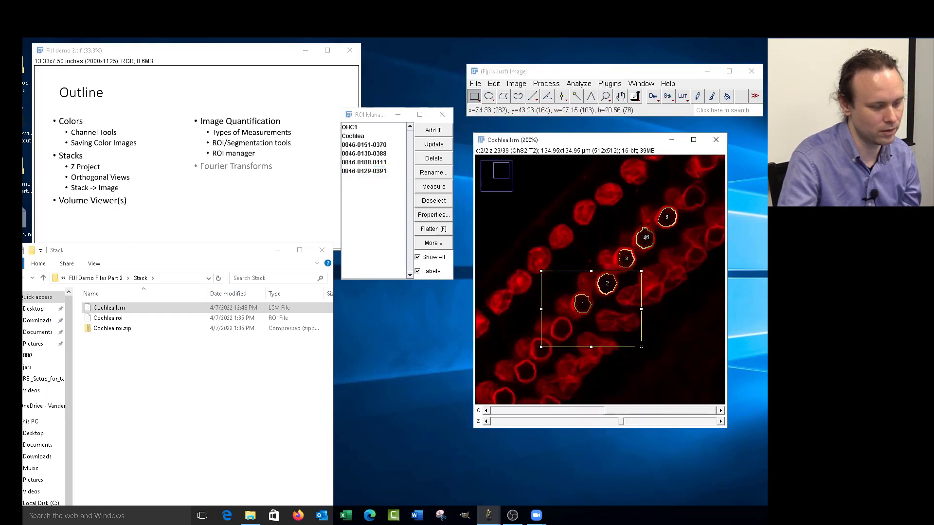
drag(601, 319, 580, 316)
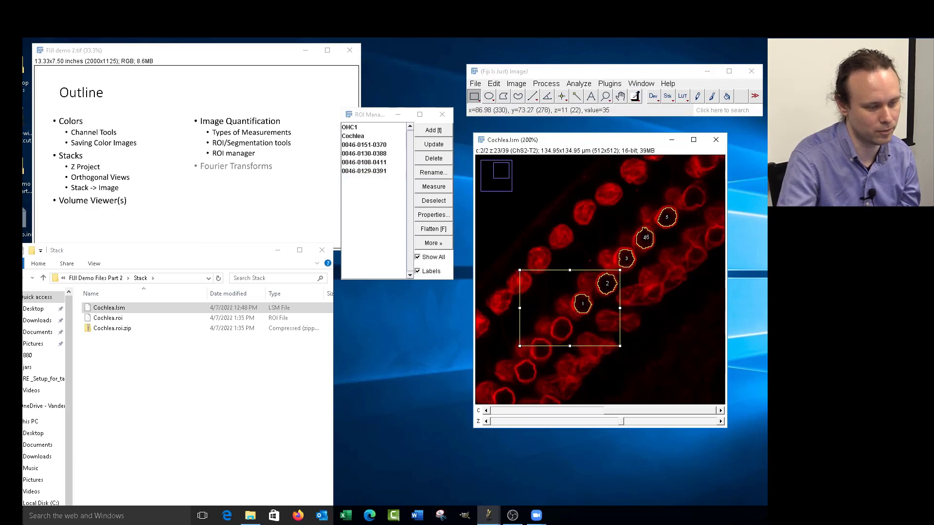
Step: Recall the OHC1 ROI on the image, and replace it with a narrower rectangular selection enclosing ROIs 1 and 2
click(357, 128)
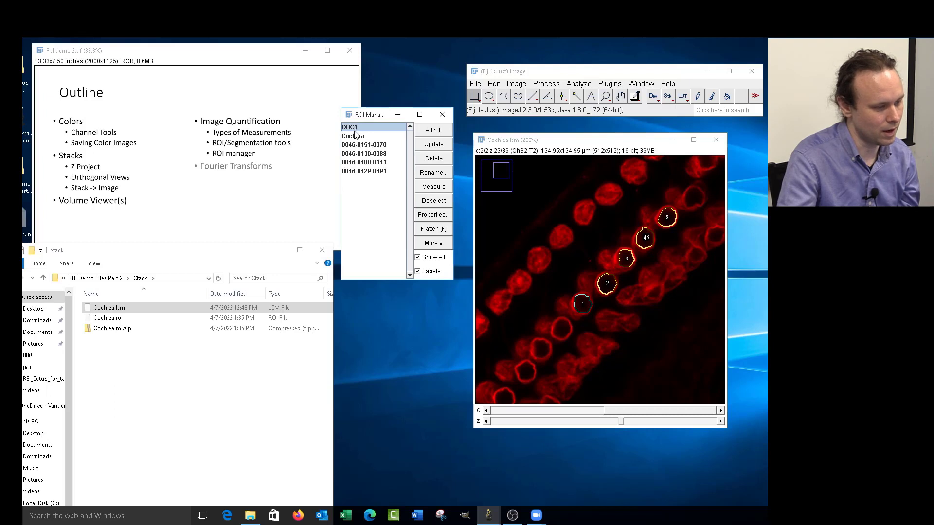
drag(561, 267, 619, 339)
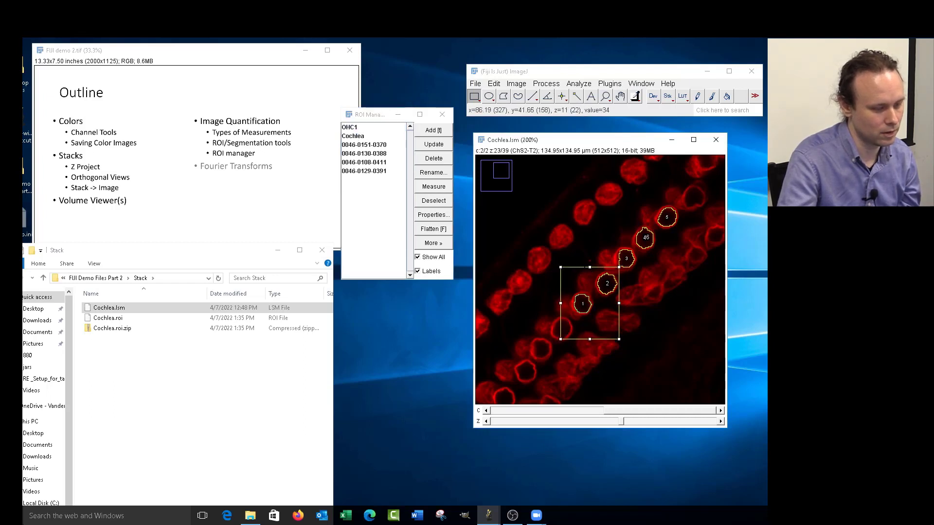
Step: Fine-tune the rectangular selection's upper and side edges around ROIs 1 and 2 and add it to the ROI Manager
mouse_move(589, 267)
mouse_down()
mouse_move(589, 277)
mouse_move(589, 269)
mouse_up()
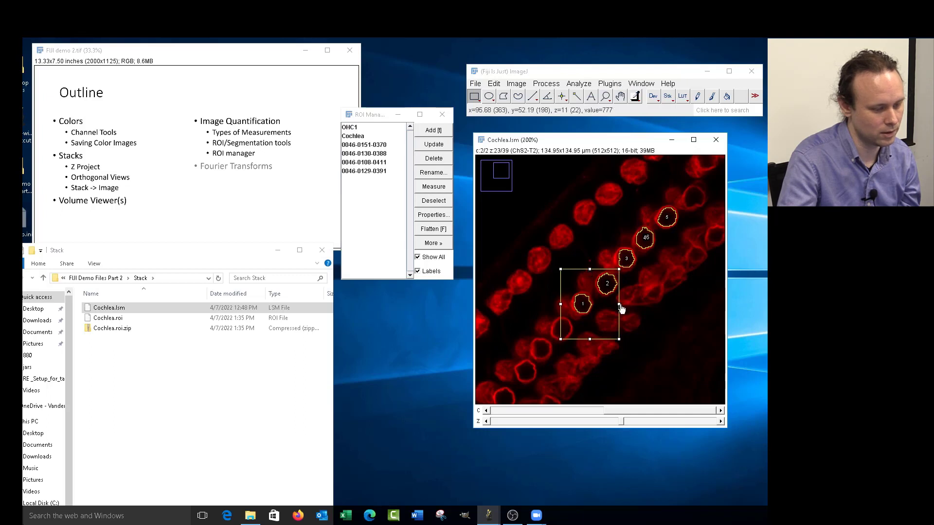
drag(621, 308, 624, 311)
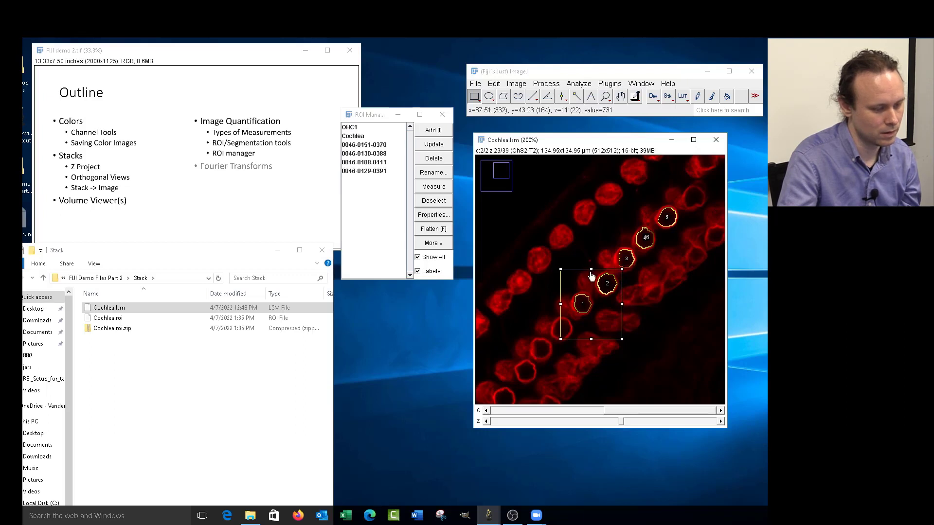
drag(590, 273, 591, 273)
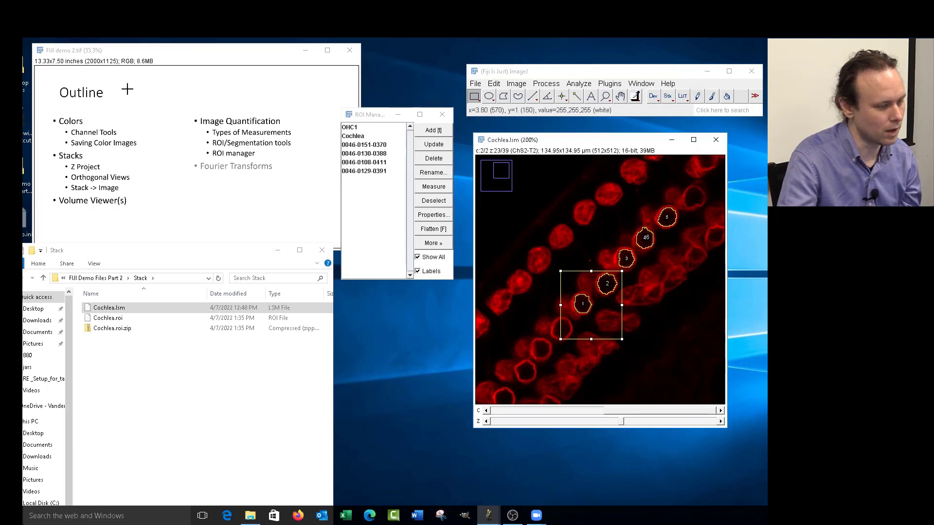
click(421, 132)
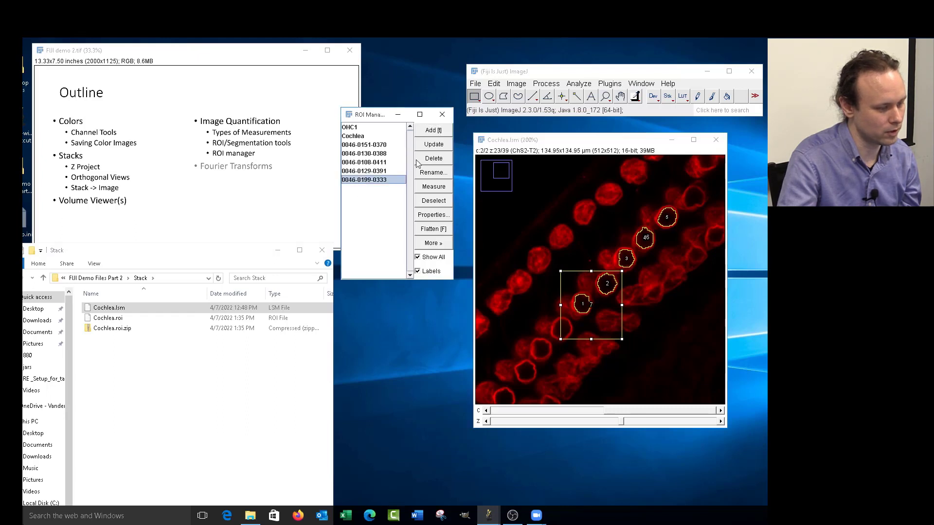
Step: Rename the newly added rectangular ROI as Region of interest
click(439, 173)
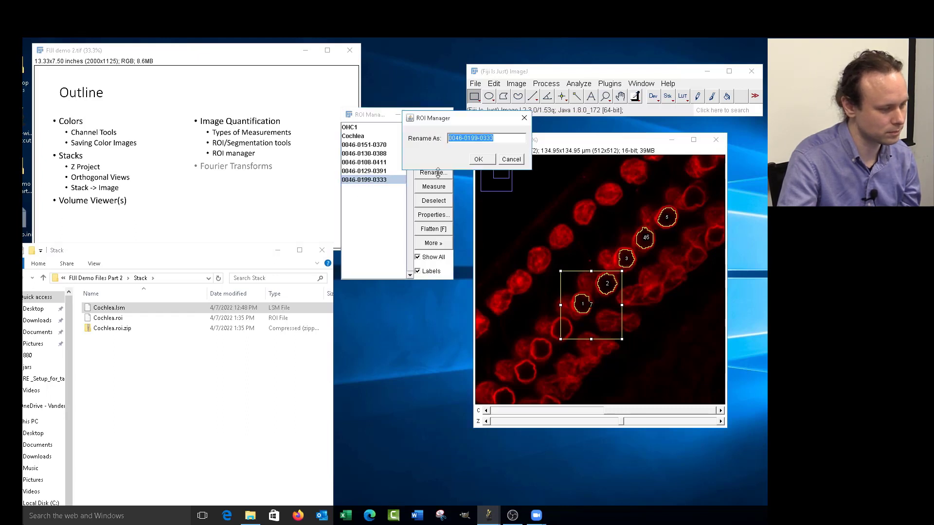
text(Re)
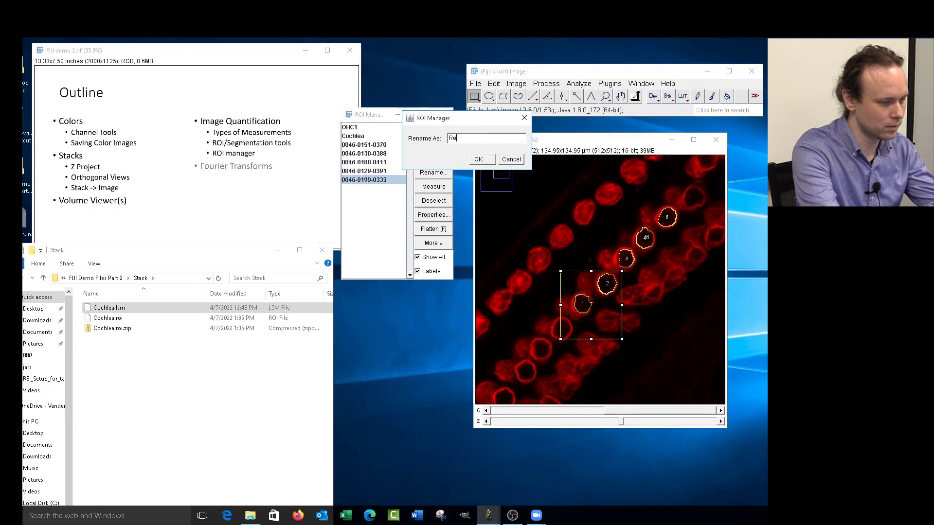
text(gion of interest)
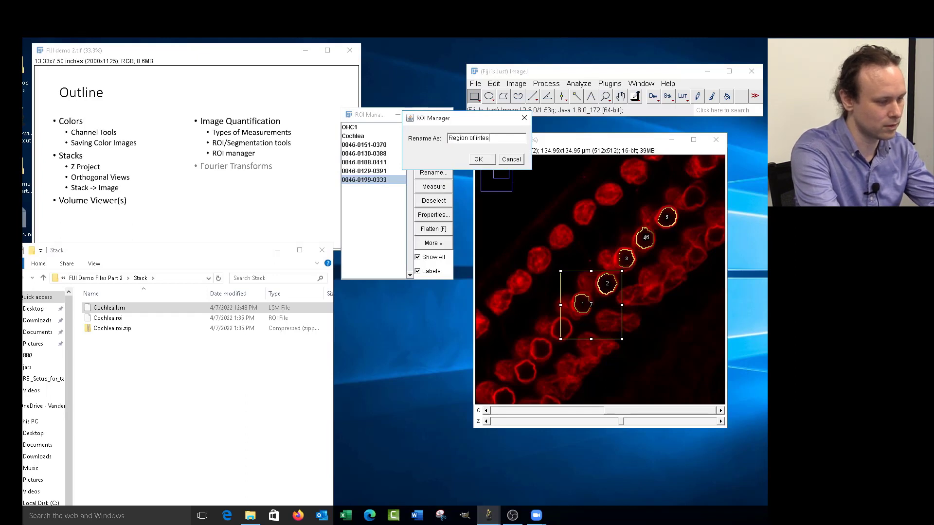
key(Return)
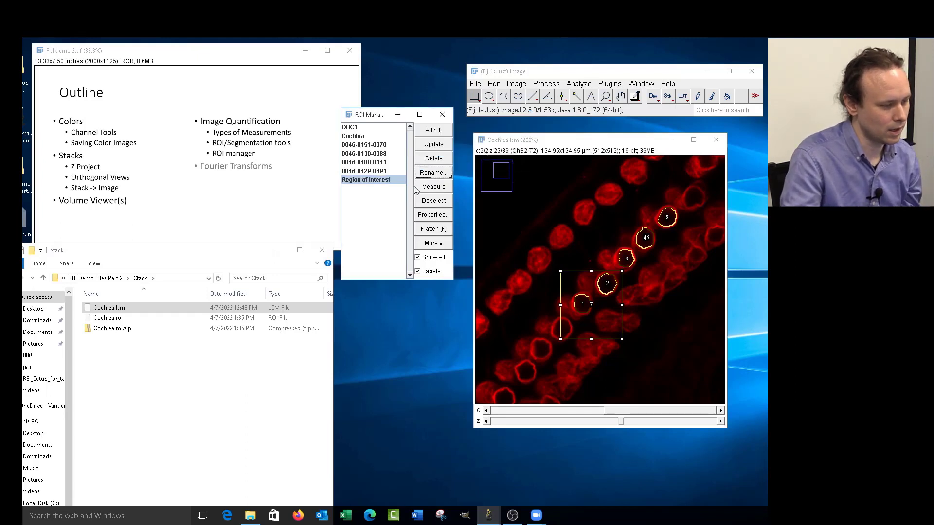
Step: Try to intersect all ROIs in the list with AND, and return to only the Region of interest ROI
click(366, 127)
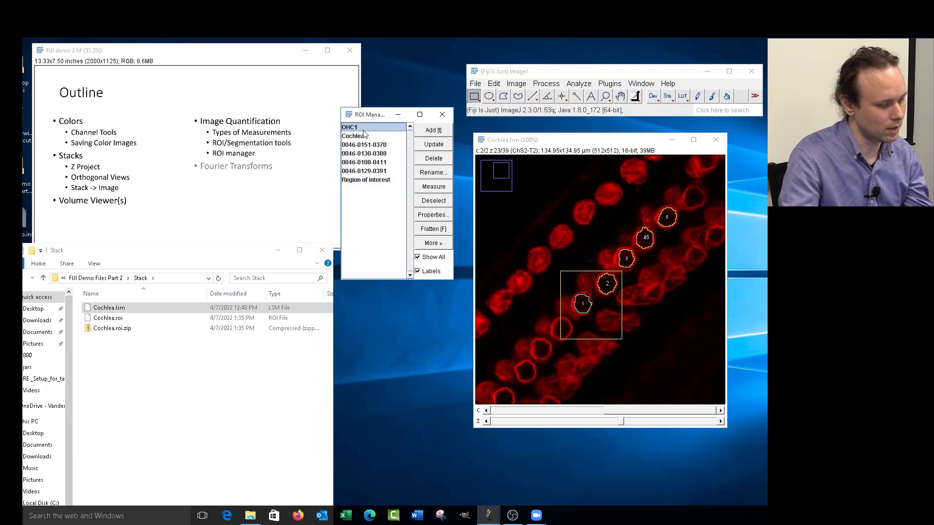
shift+click(367, 180)
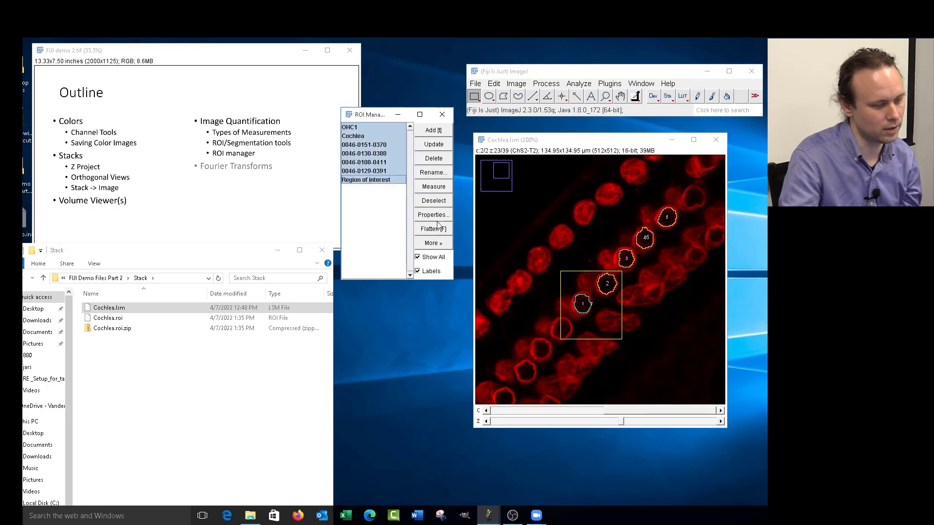
click(440, 243)
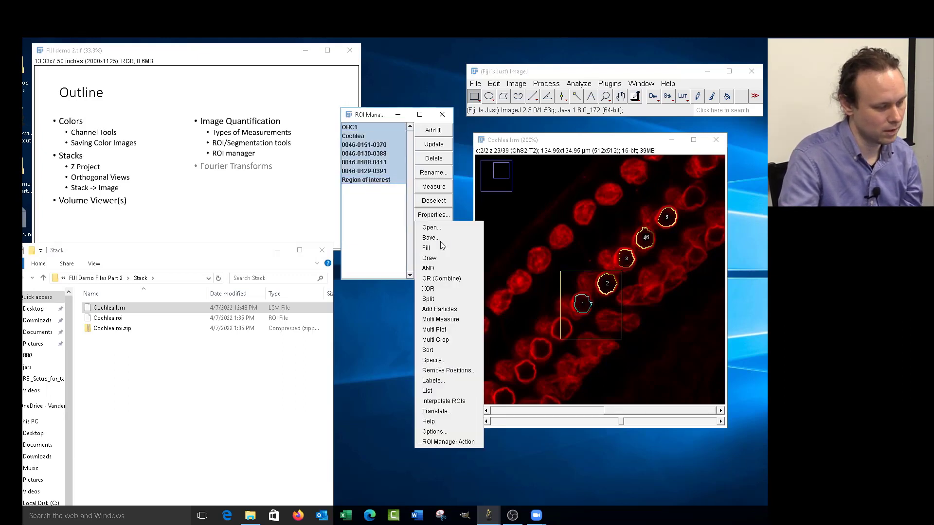
click(451, 268)
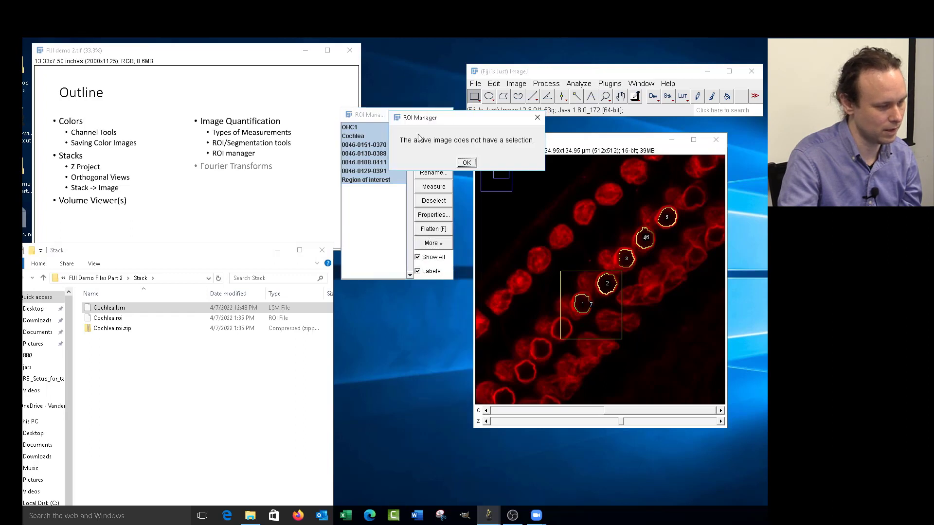
click(465, 162)
click(374, 181)
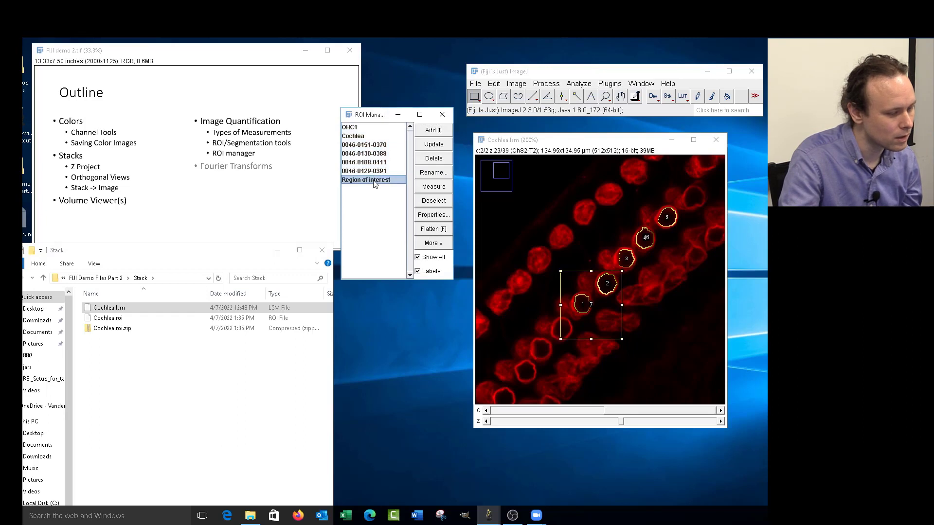
Step: Try to intersect the OHC1, Cochlea and Region of interest ROIs with AND and add the overlap as a new ROI
click(373, 171)
click(372, 163)
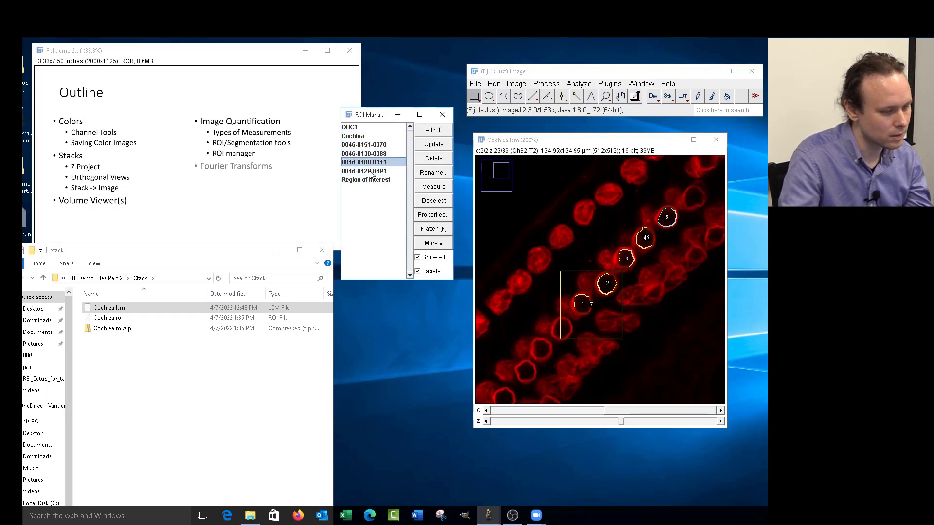
click(369, 146)
click(364, 128)
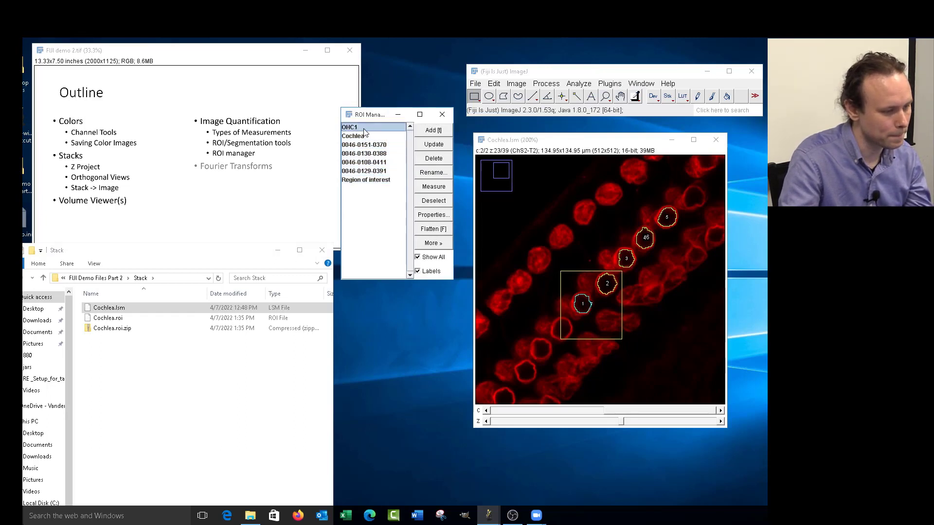
shift+click(364, 136)
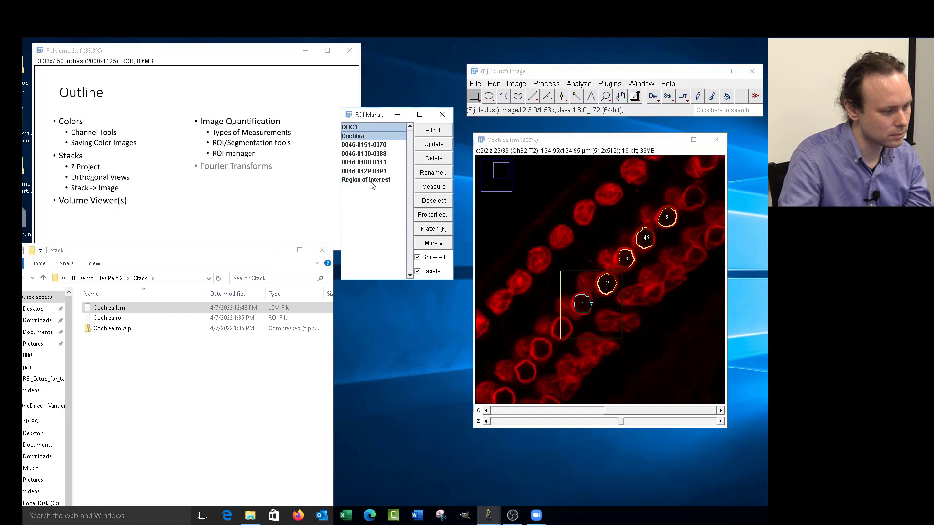
ctrl+click(370, 180)
click(424, 243)
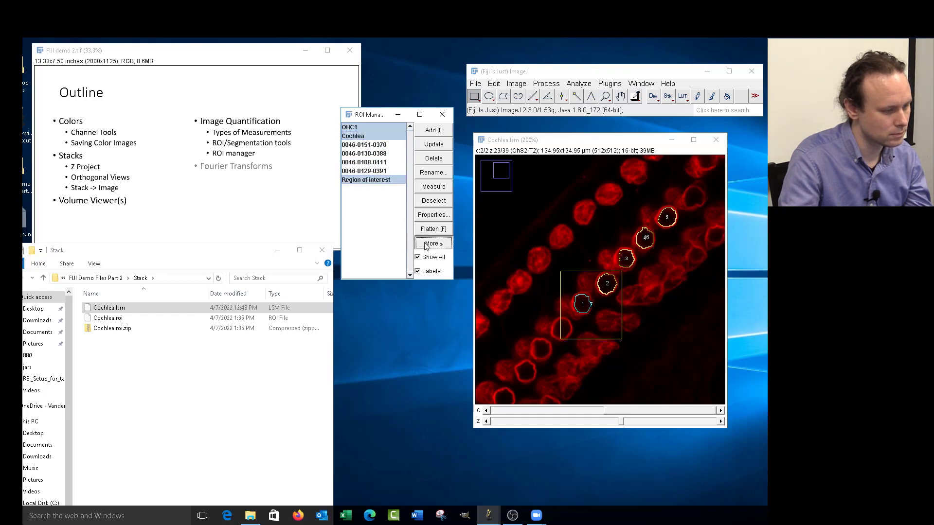
click(453, 268)
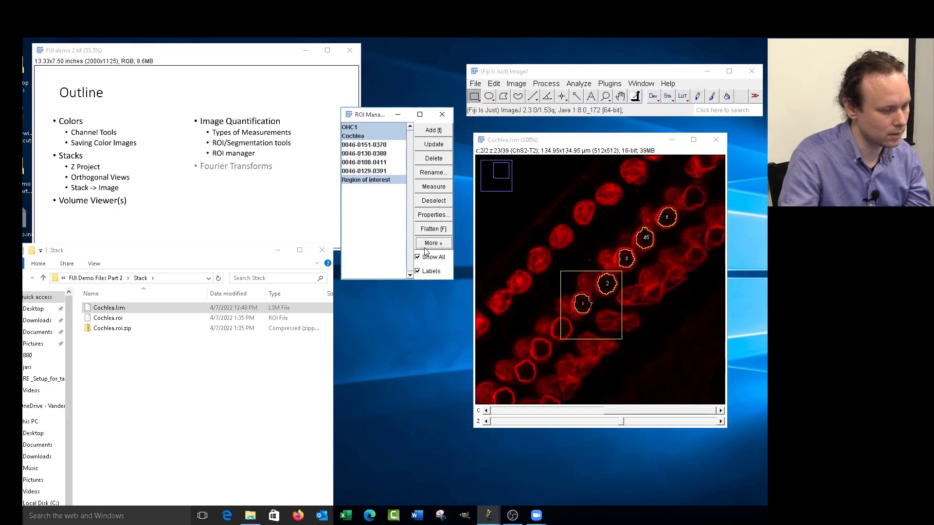
click(424, 129)
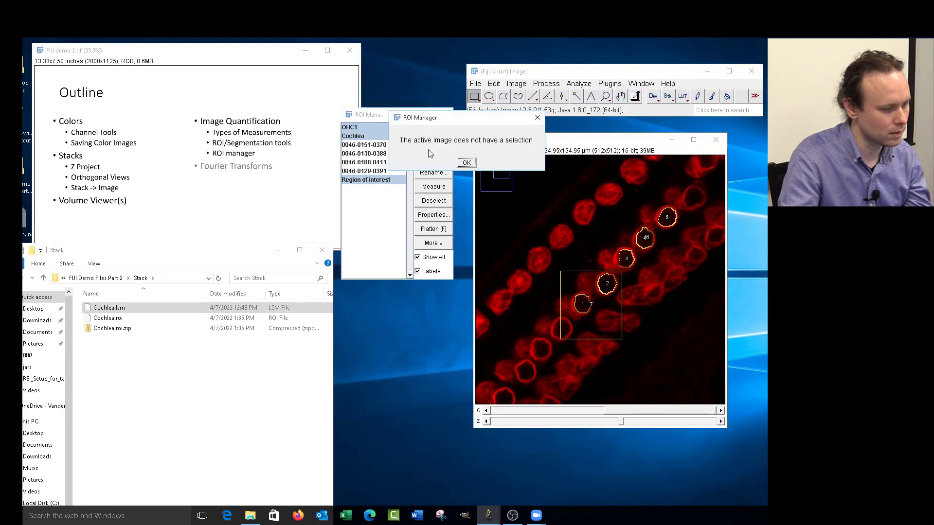
click(465, 164)
click(431, 242)
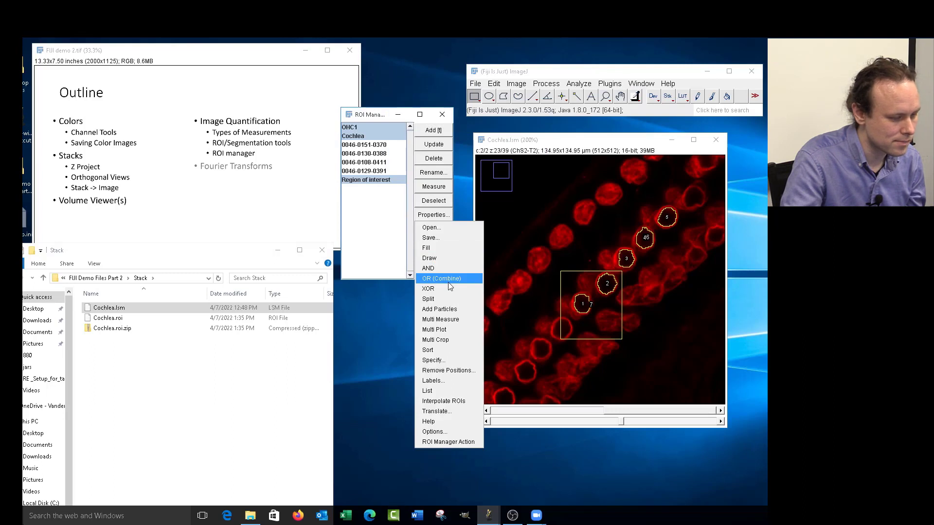
click(398, 219)
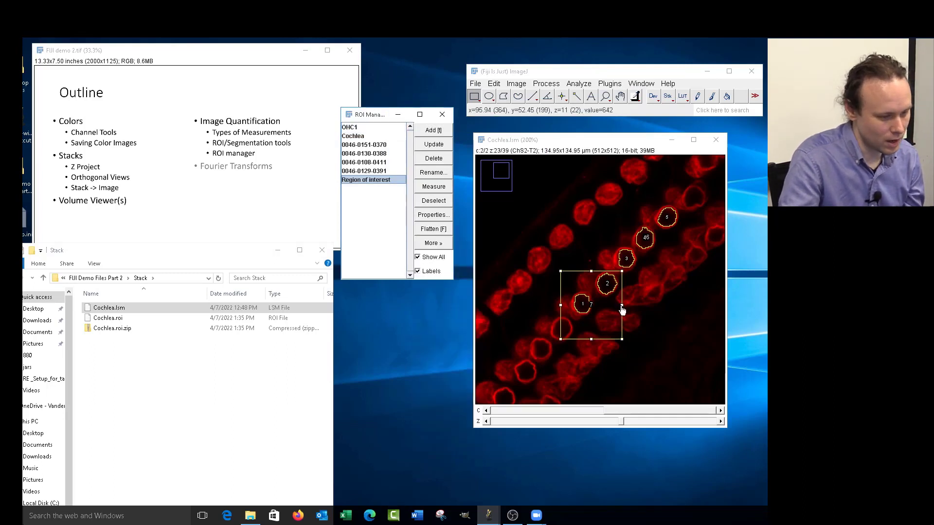
Step: Enlarge the Region of interest rectangle on the cochlea image until it encloses all the outlined cell ROIs
drag(621, 310, 634, 309)
drag(599, 274, 599, 234)
drag(634, 287, 672, 276)
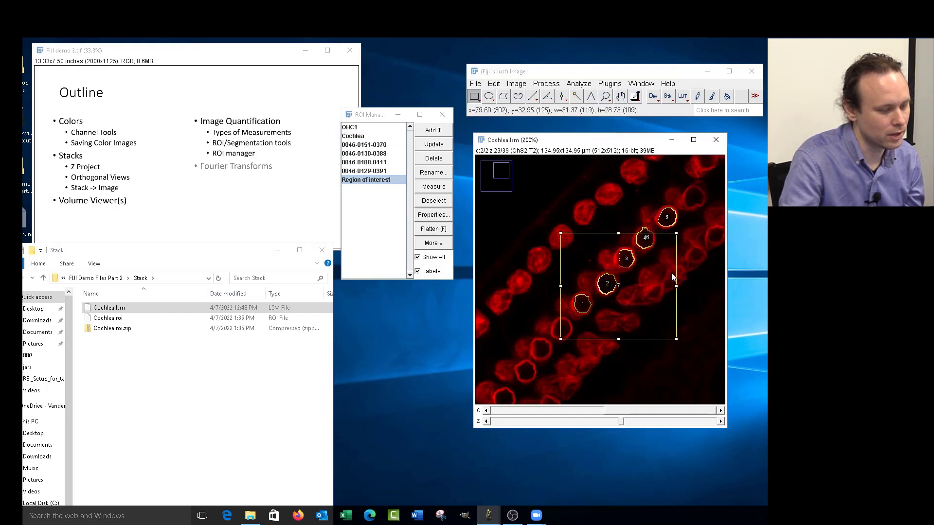
drag(618, 233, 618, 197)
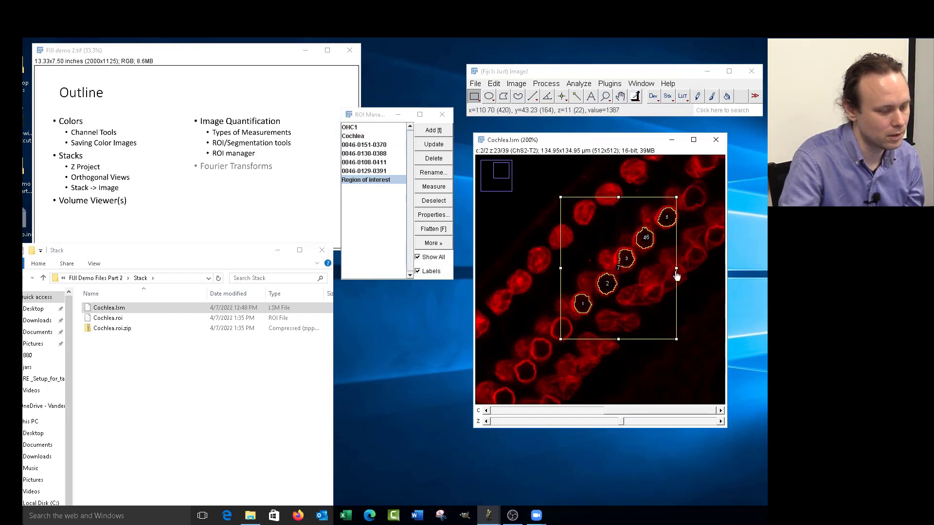
drag(677, 276, 687, 273)
click(421, 243)
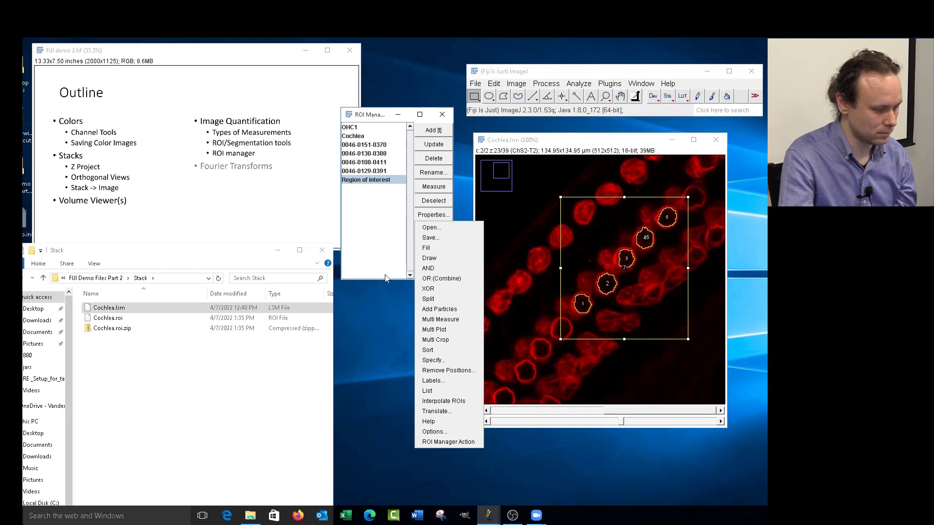
click(369, 250)
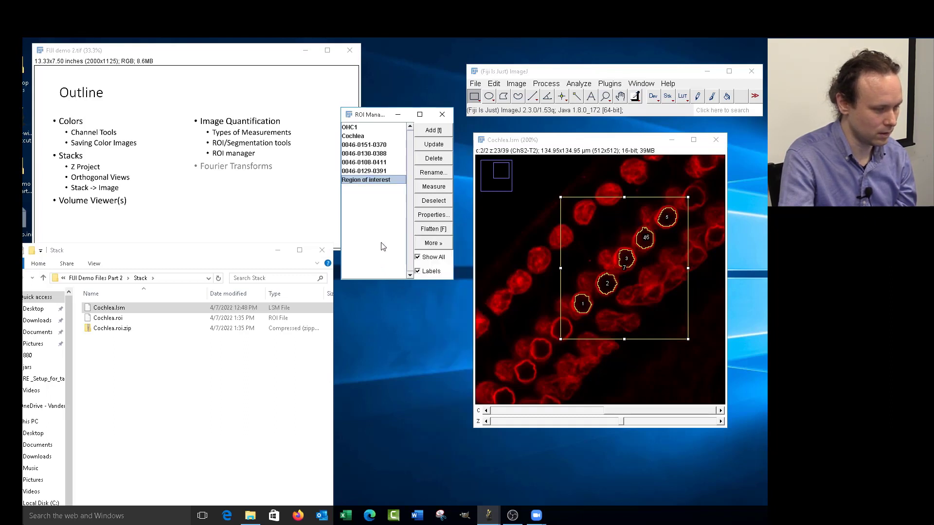
click(433, 231)
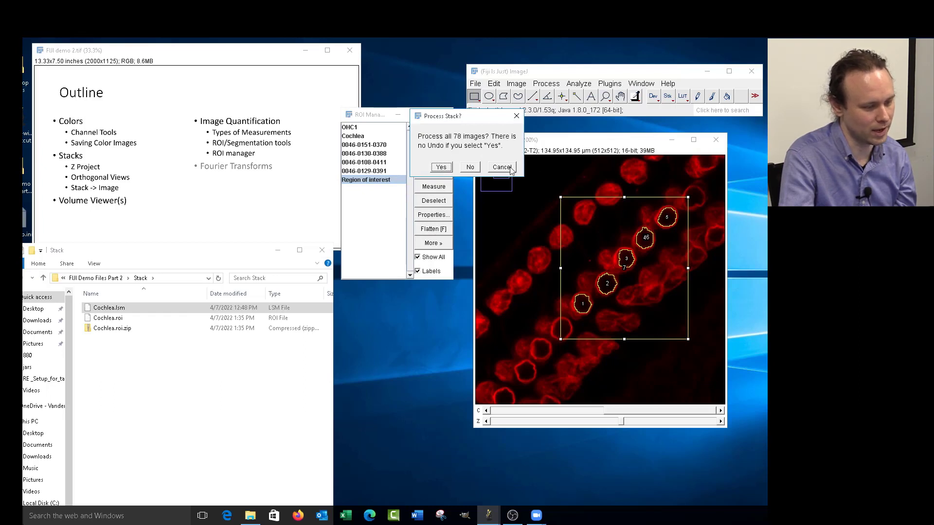
click(475, 166)
Step: Duplicate the rectangular region of the cochlea image as Cochlea-1.lsm with Duplicate hyperstack switched off
click(516, 83)
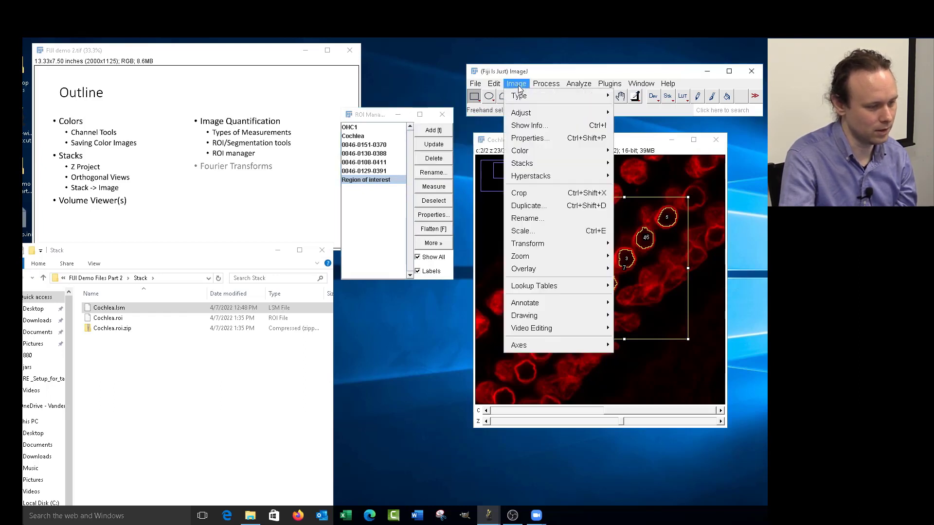
click(537, 204)
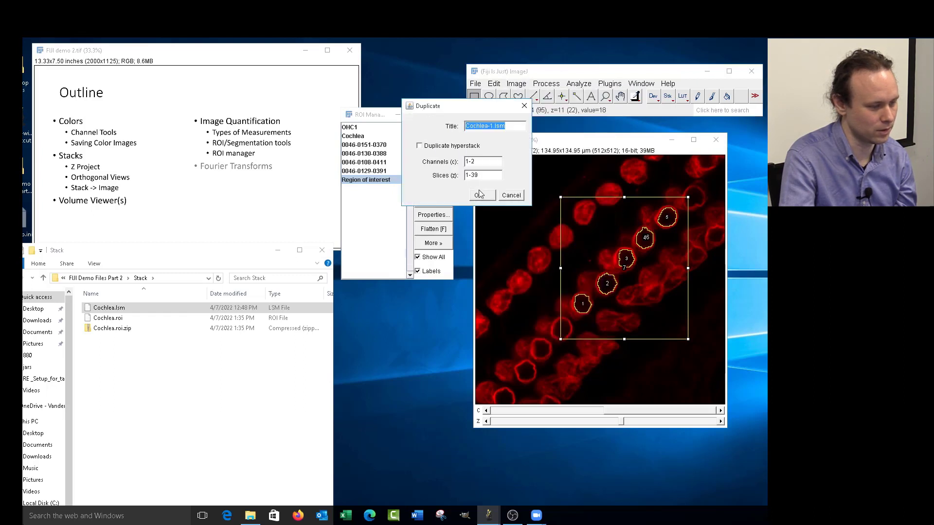
click(483, 195)
click(439, 172)
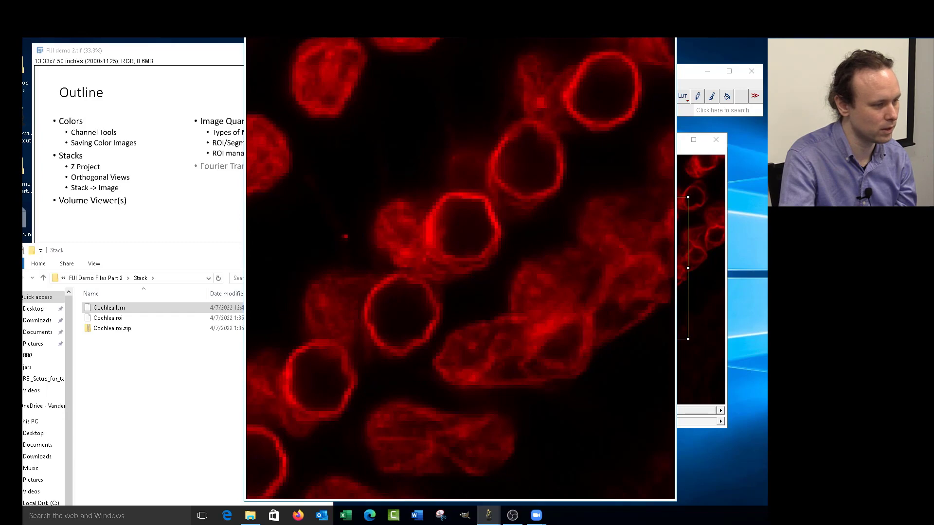
drag(263, 18, 269, 191)
click(649, 189)
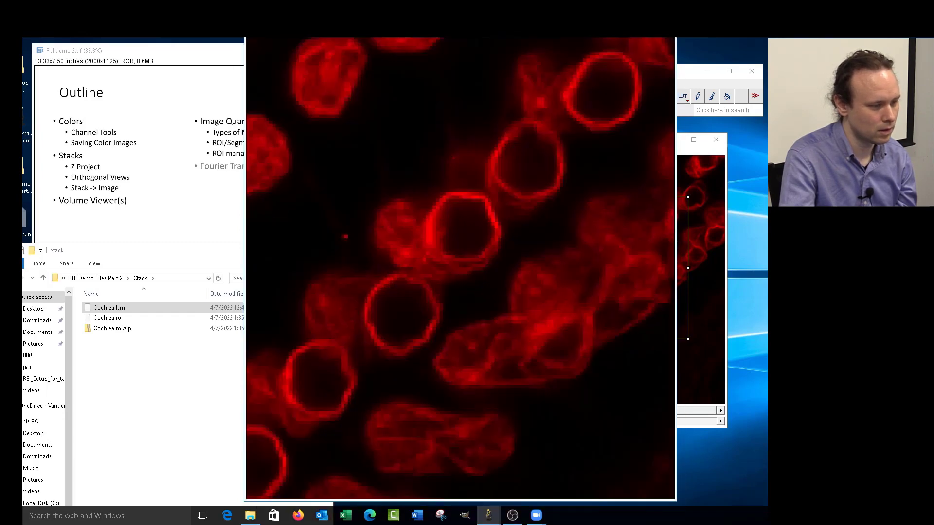
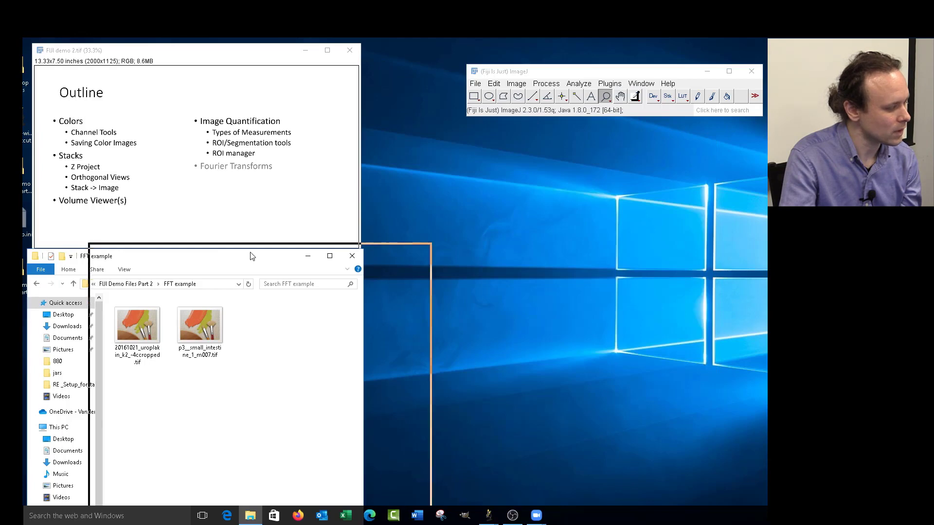
Step: Open p3__small_intestine_1_m007.tif from the FFT example folder in Fiji
click(273, 325)
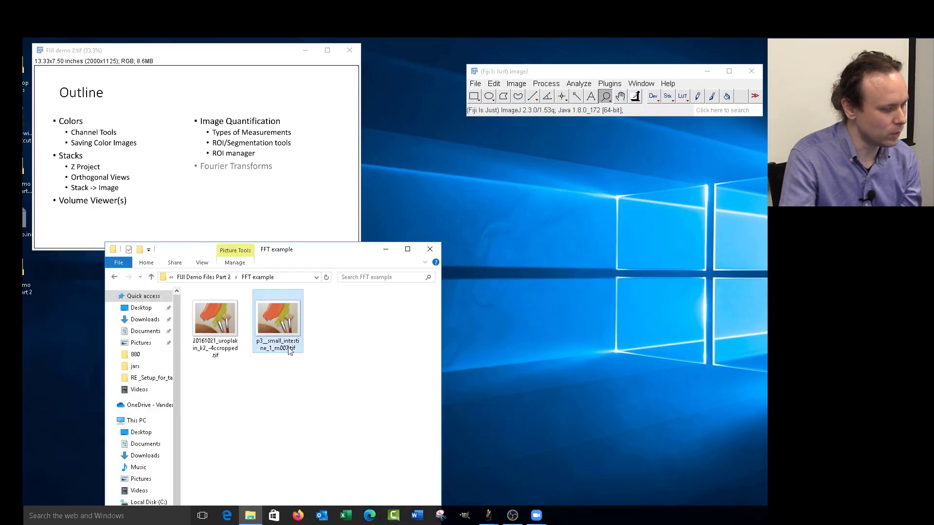
drag(271, 330, 564, 78)
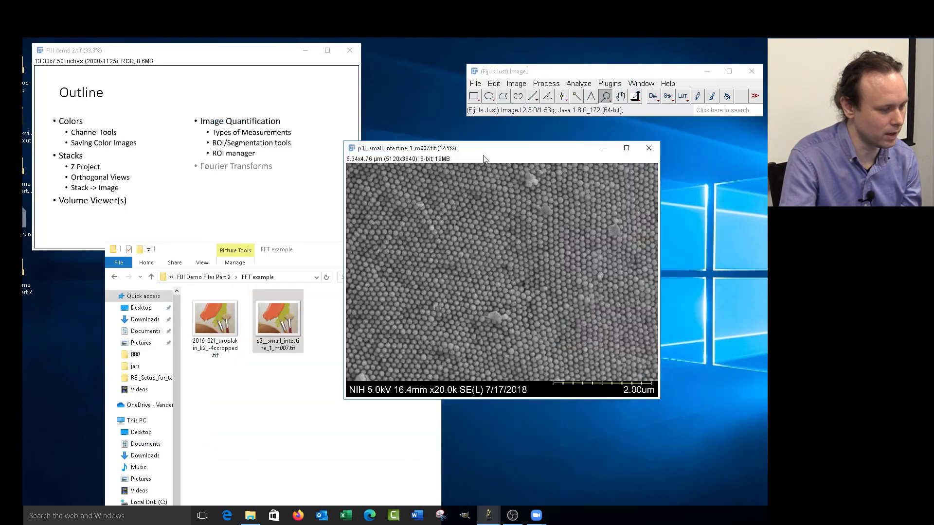
click(547, 294)
click(554, 299)
click(556, 297)
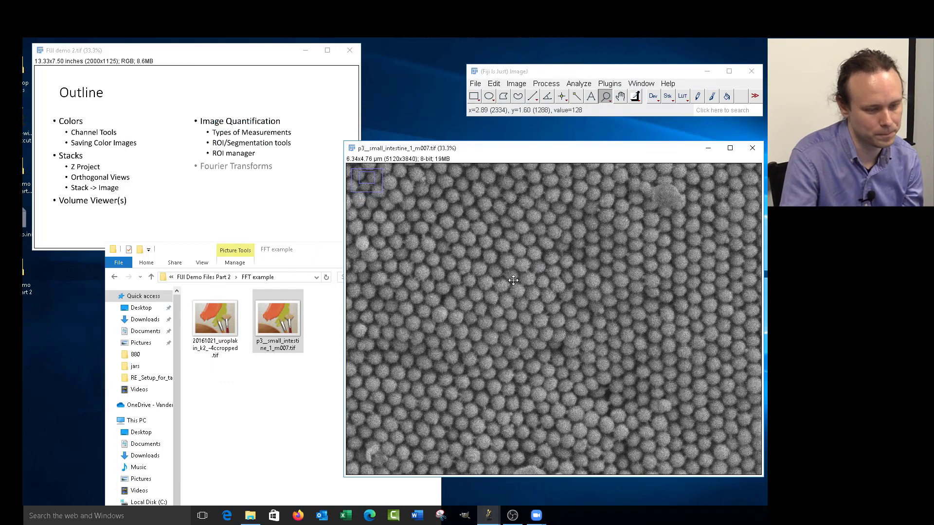
right_click(591, 271)
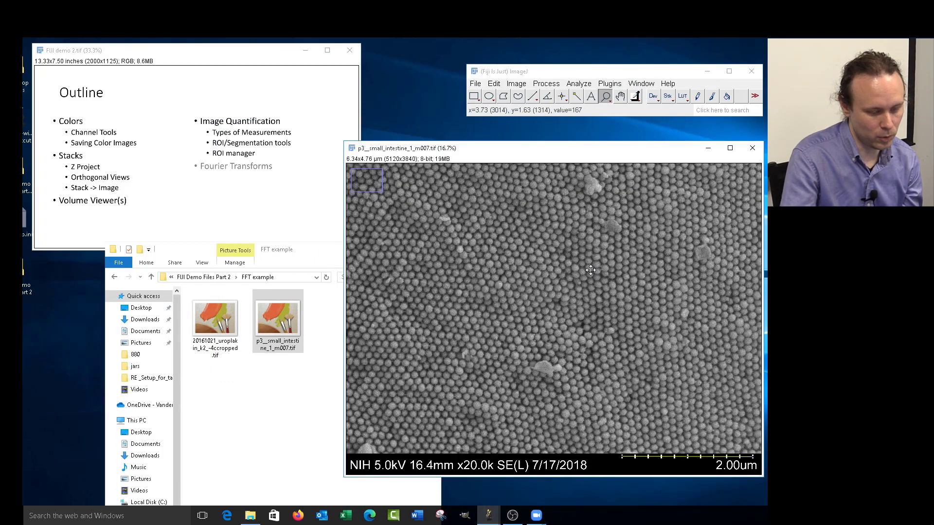
Step: Duplicate the whole small intestine image as p3__small_intestine_1_m007-1.tif and place the reduced copy over the original
right_click(589, 270)
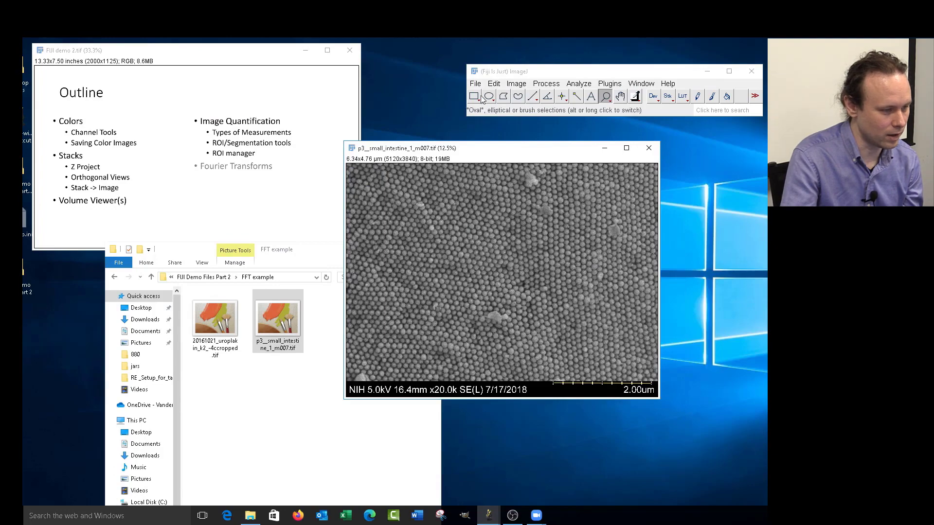
click(474, 96)
click(516, 84)
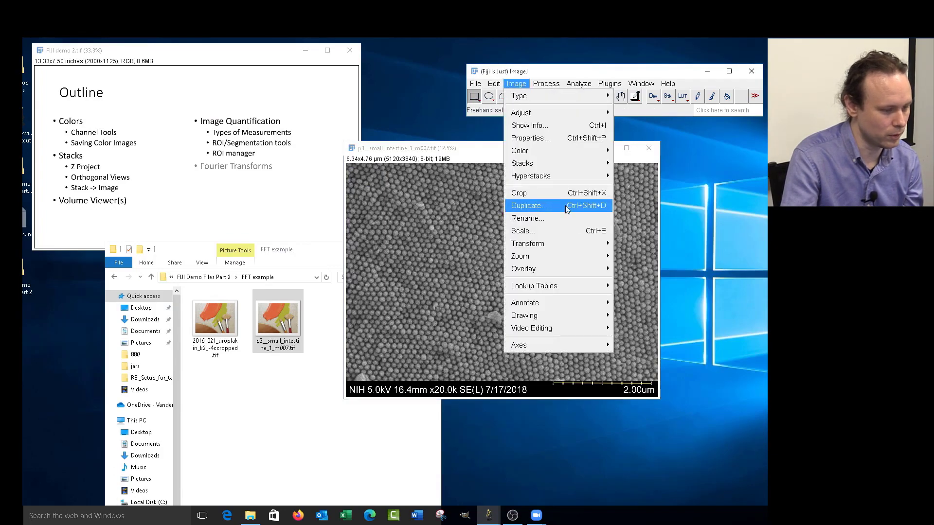
click(521, 202)
click(460, 173)
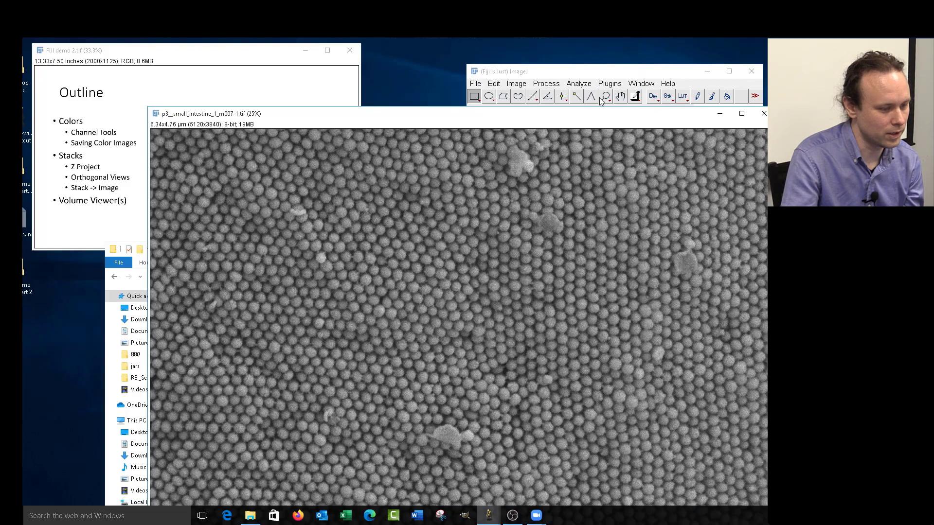
click(604, 97)
right_click(511, 177)
right_click(511, 177)
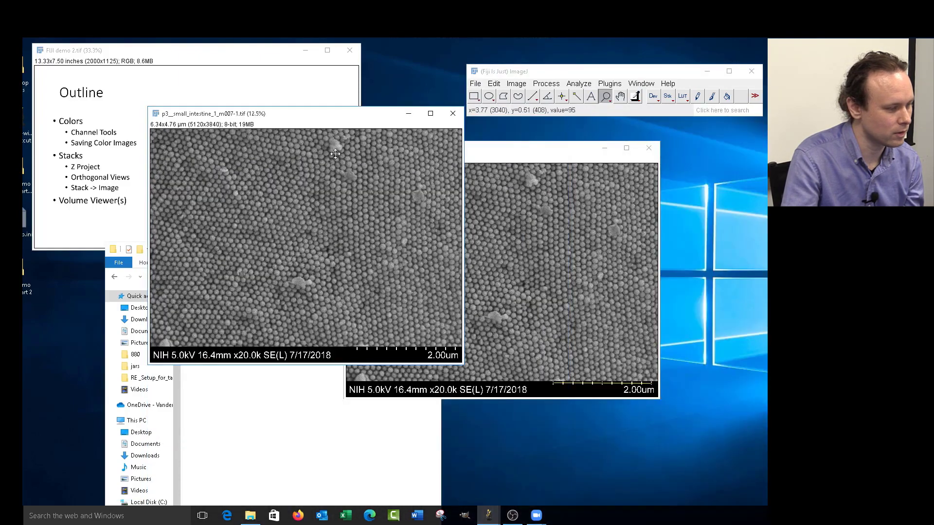
drag(324, 117, 523, 152)
Step: Crop the duplicate to a rectangle of about 4640 × 3504 pixels that leaves out the caption and scale bar strip
click(474, 96)
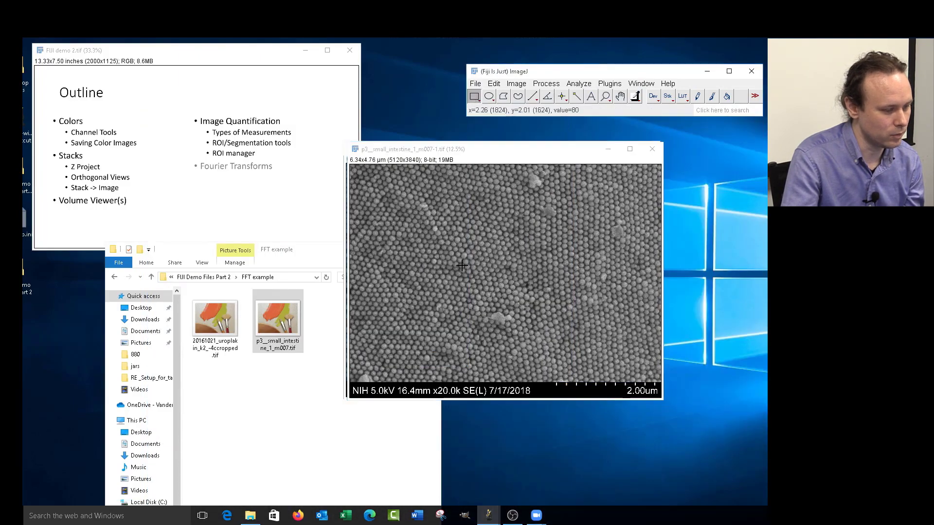
drag(367, 165, 650, 380)
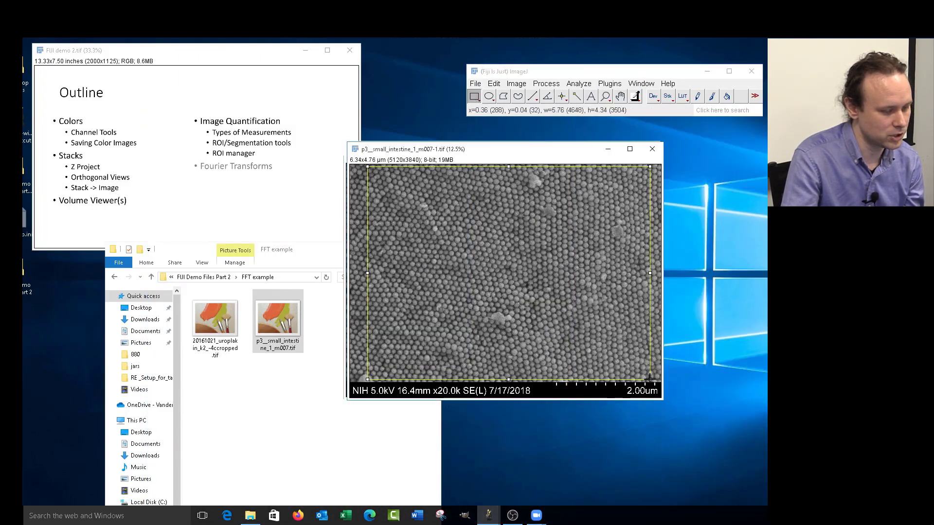
click(537, 83)
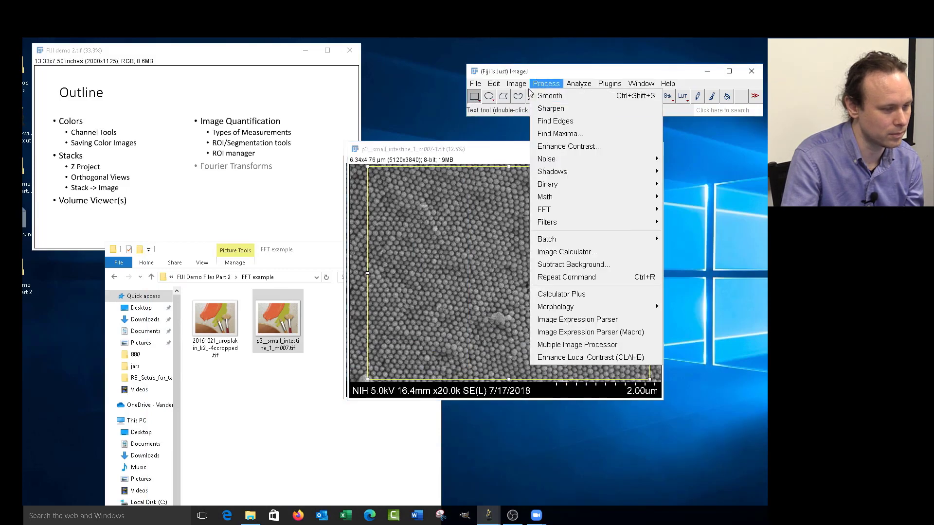
mouse_move(517, 84)
click(537, 193)
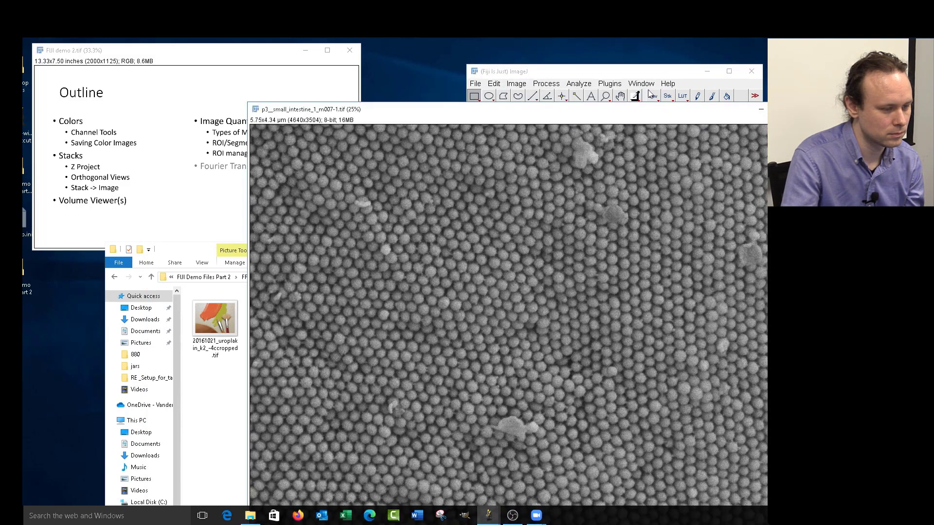
click(605, 96)
right_click(515, 180)
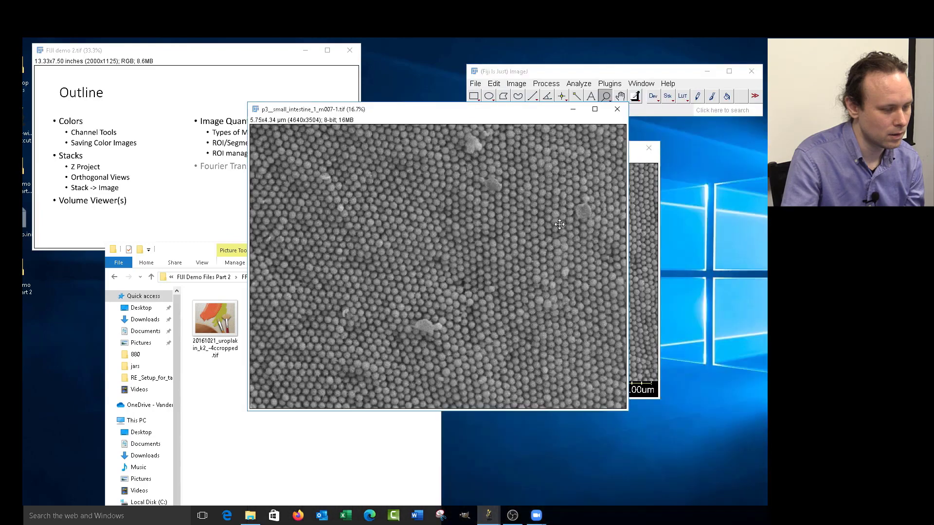
right_click(515, 180)
drag(401, 116, 466, 150)
Step: Preview Find Maxima point selection on the cropped, unblurred image at prominence 10, and close it without applying
click(578, 84)
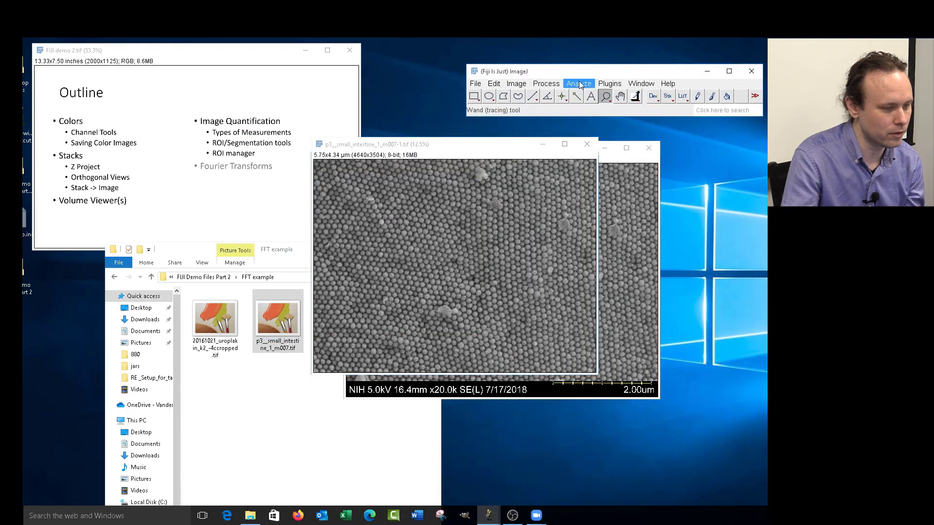
mouse_move(553, 86)
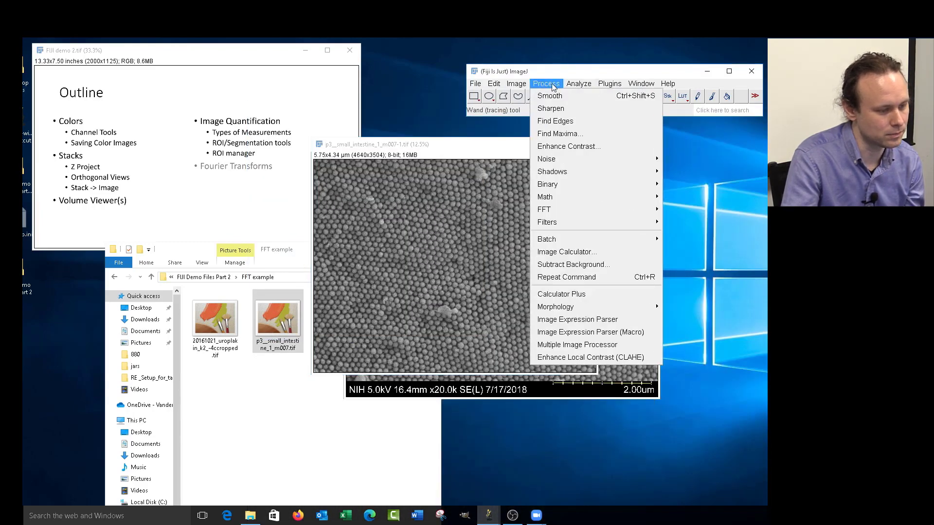
mouse_move(582, 86)
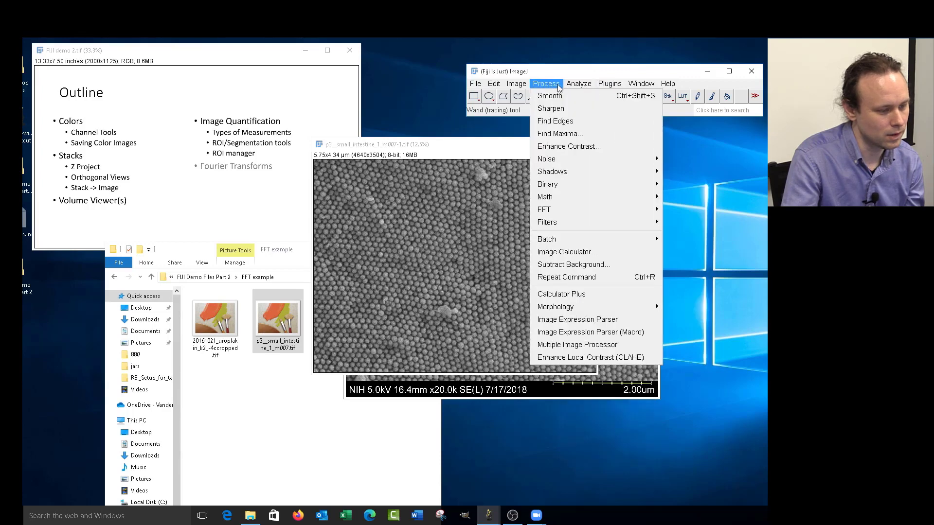
click(561, 133)
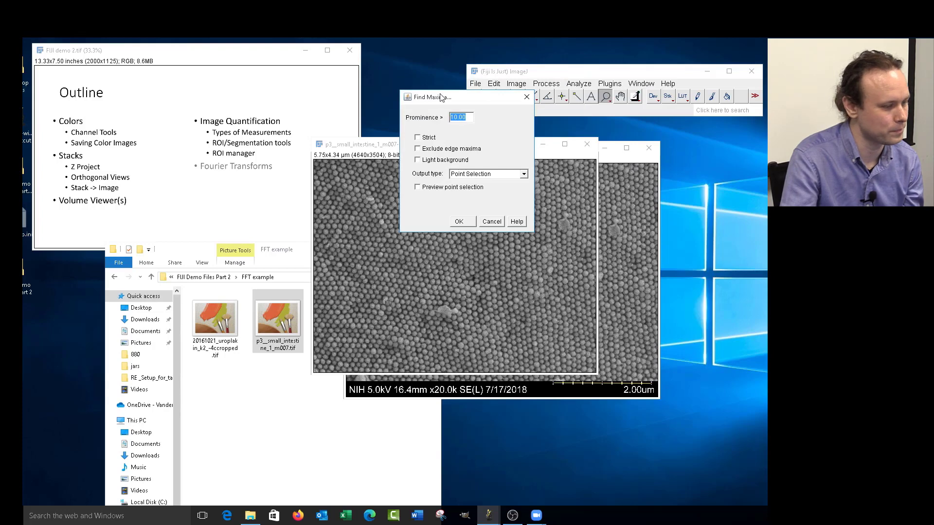
drag(451, 99, 286, 60)
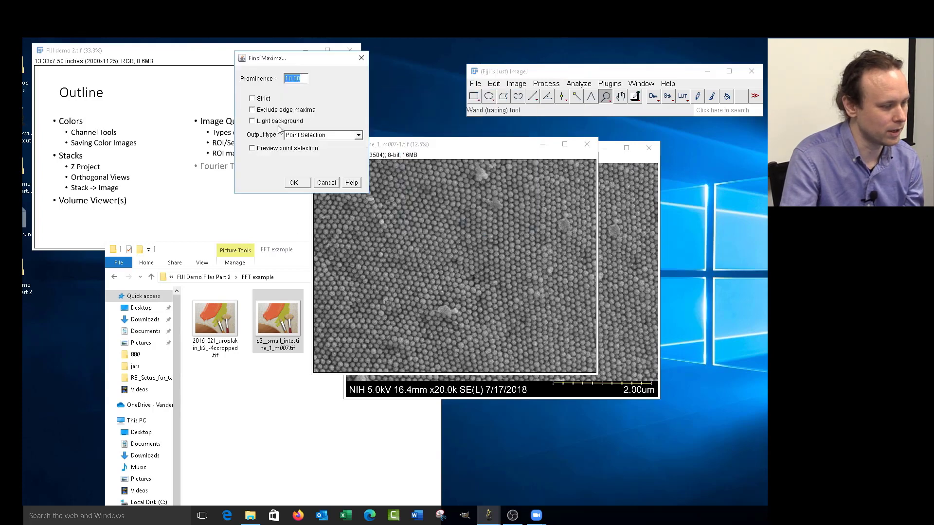
click(251, 148)
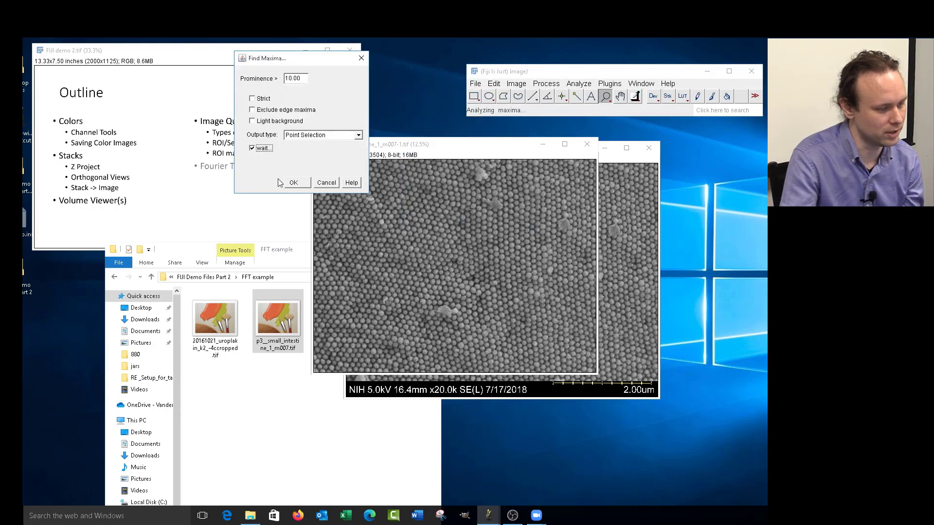
drag(313, 61, 245, 88)
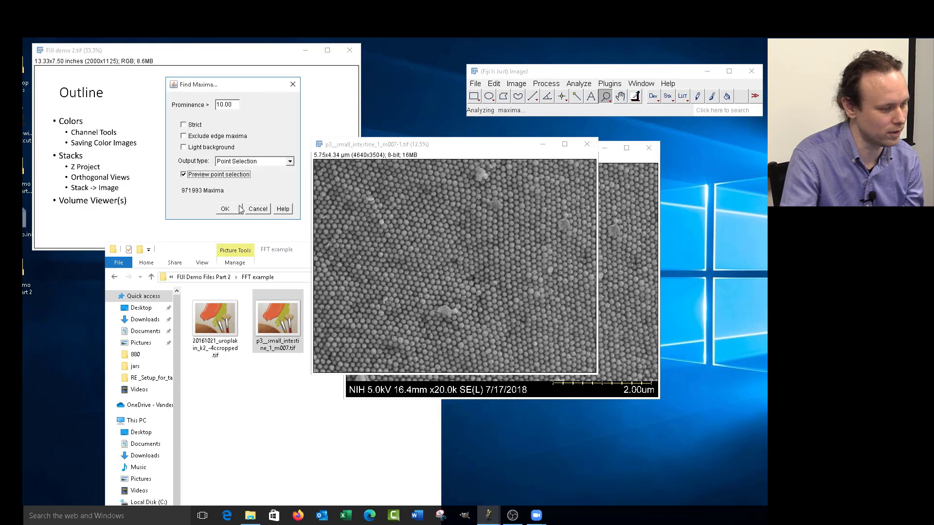
click(259, 209)
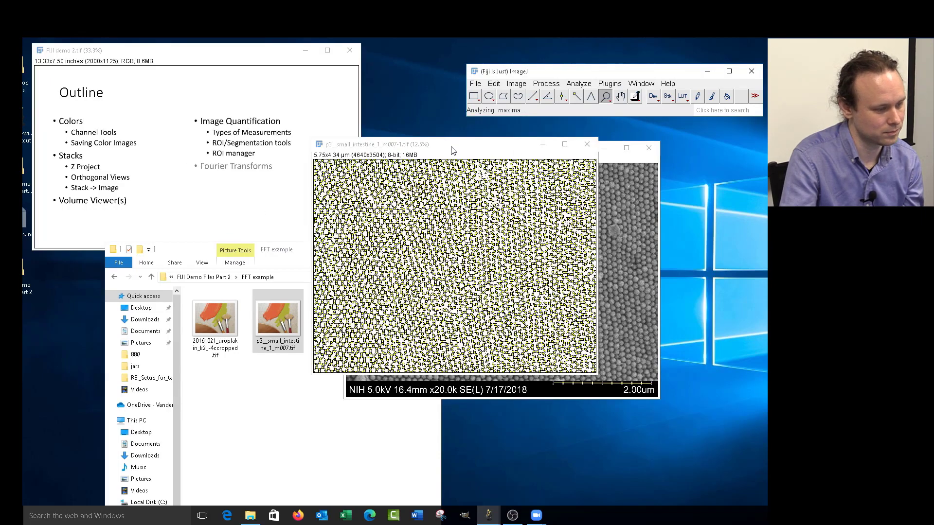
drag(450, 148, 552, 151)
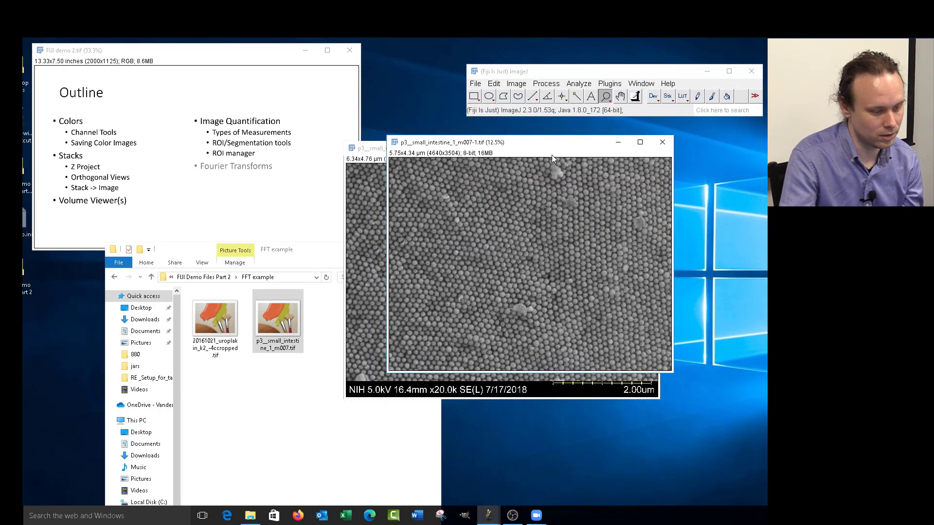
Step: Apply a Gaussian Blur with a sigma of 20 to the cropped duplicate, with Preview switched on
click(546, 84)
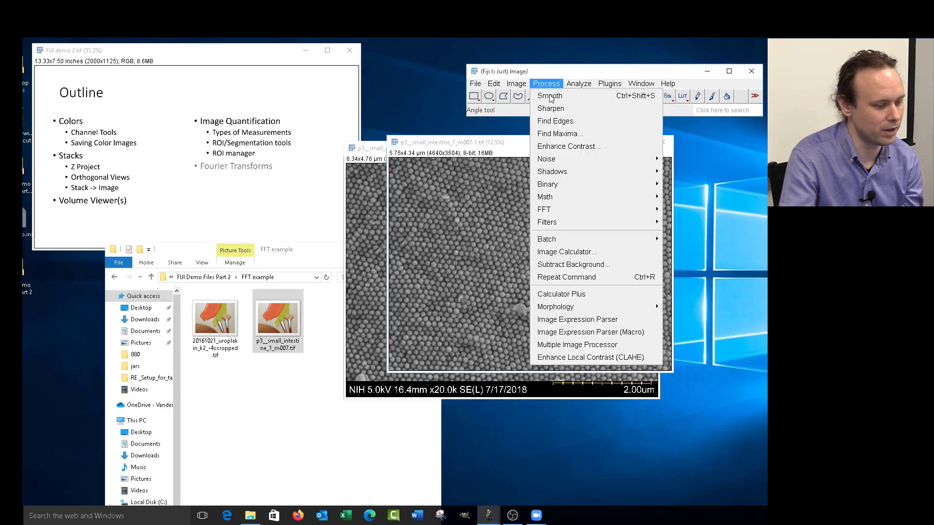
mouse_move(573, 221)
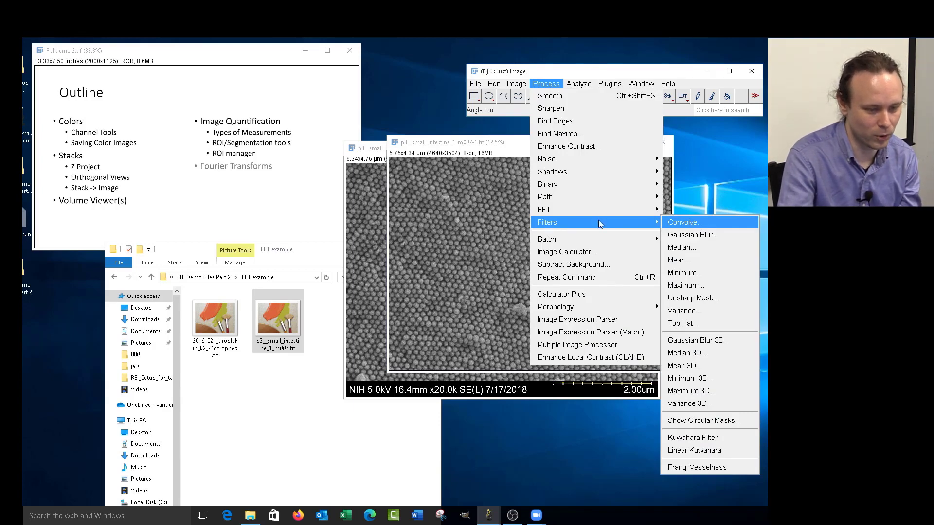
click(701, 235)
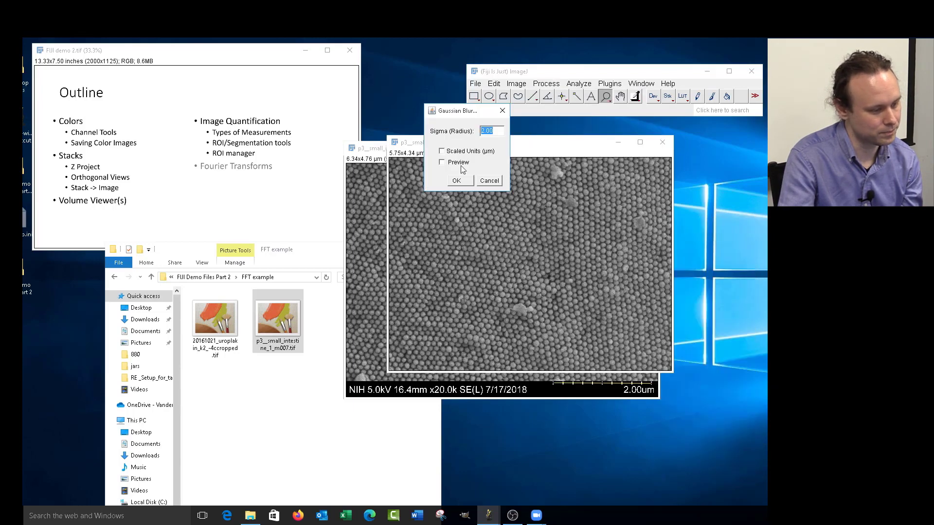
click(445, 162)
drag(464, 111, 346, 87)
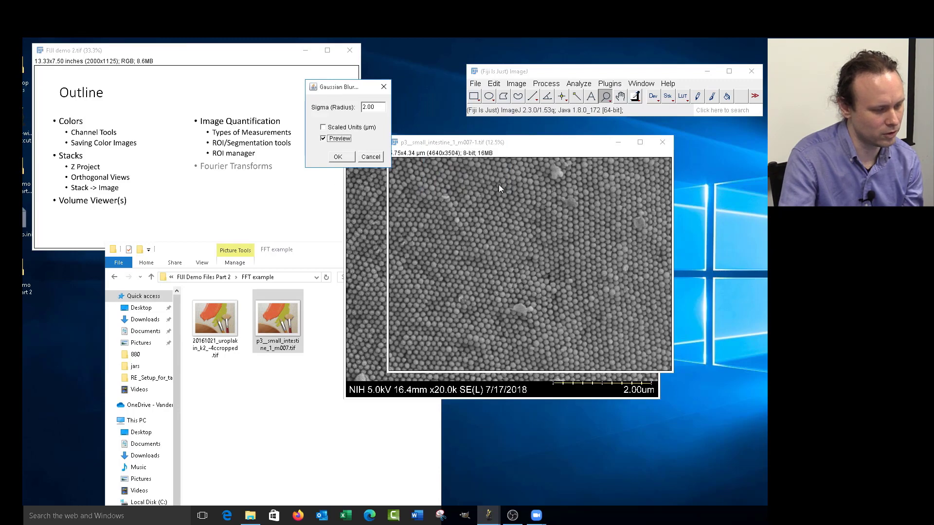
click(377, 107)
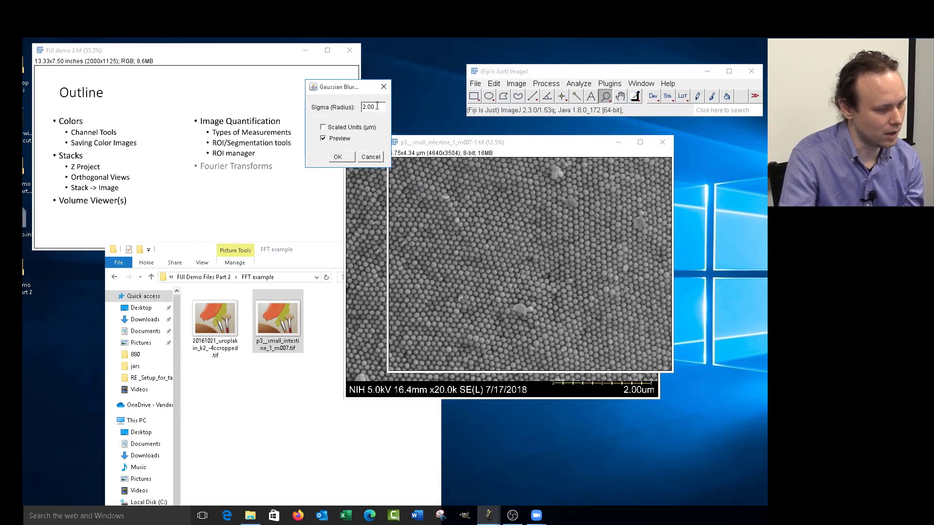
text(2)
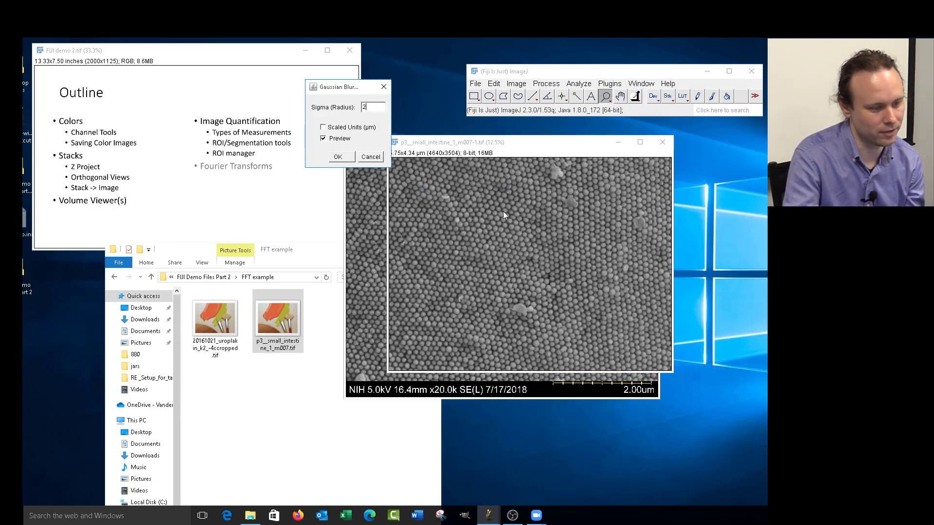
double_click(378, 107)
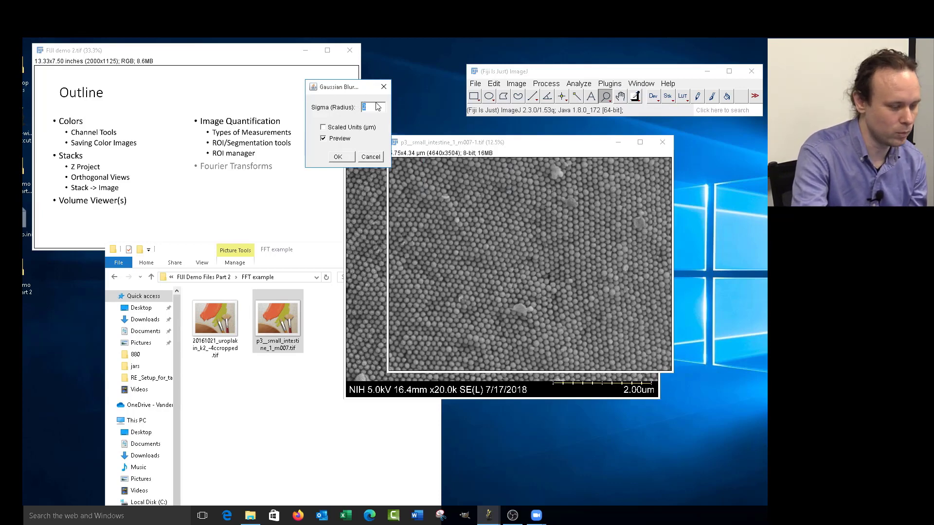
text(20)
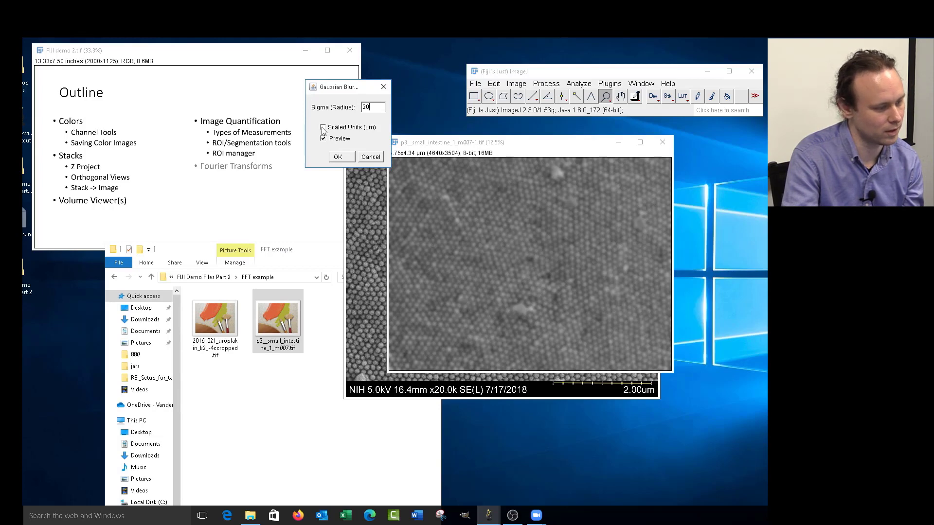
click(338, 157)
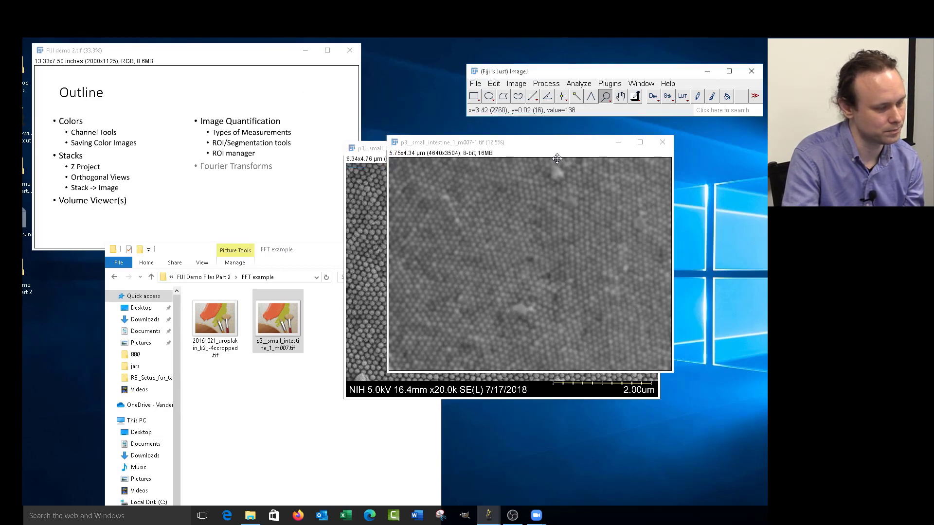
Step: Preview the Find Maxima point selection on the blurred duplicate at prominence 10
drag(557, 149, 598, 144)
click(578, 83)
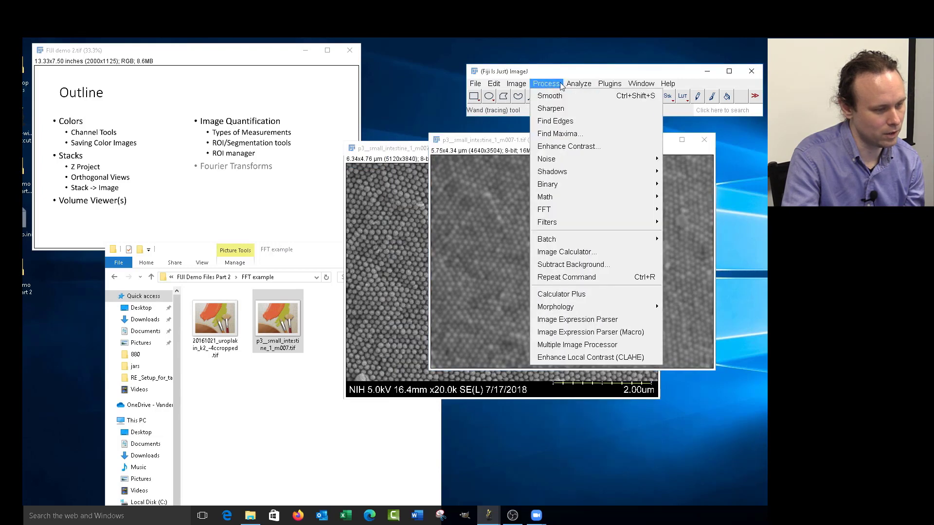
click(565, 136)
click(447, 190)
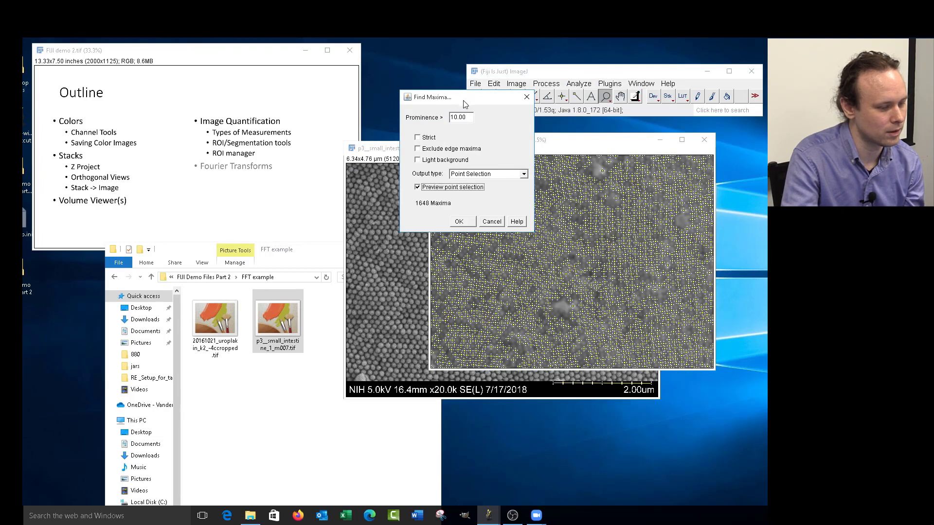
drag(464, 101, 372, 104)
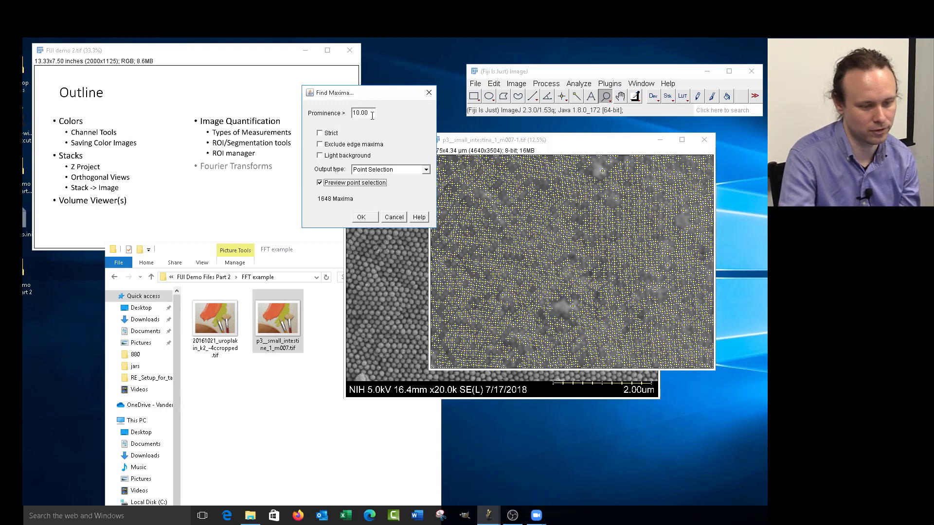
Step: Compare the maxima preview on the blurred image at prominence 15 and 8, and close Find Maxima without keeping the points
double_click(371, 112)
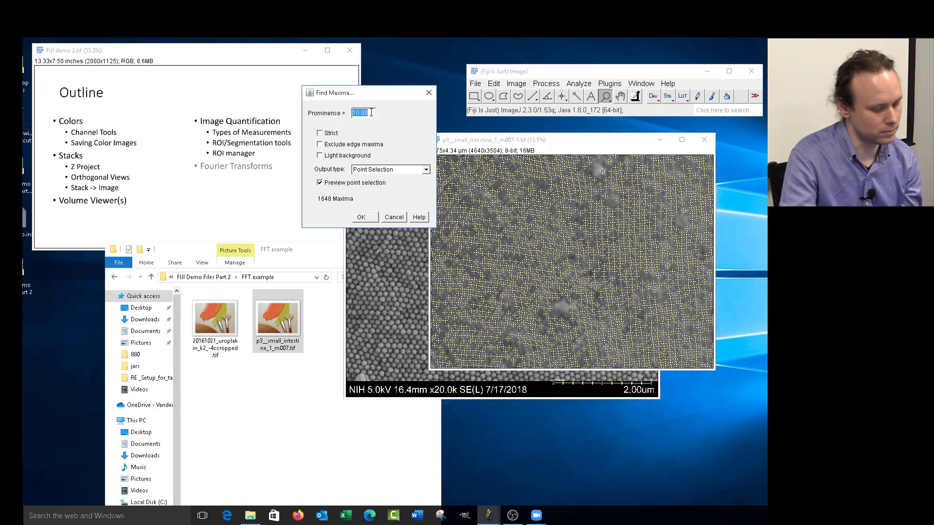
text(15)
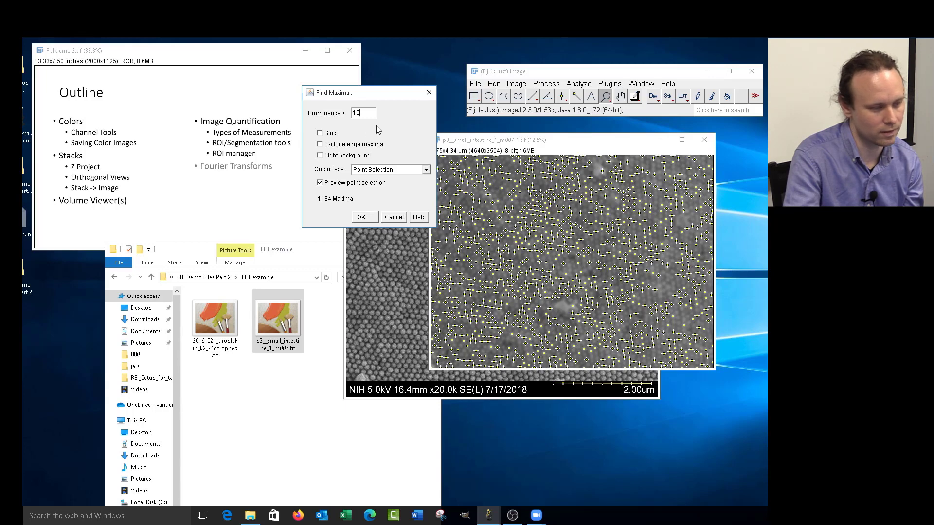
text(8)
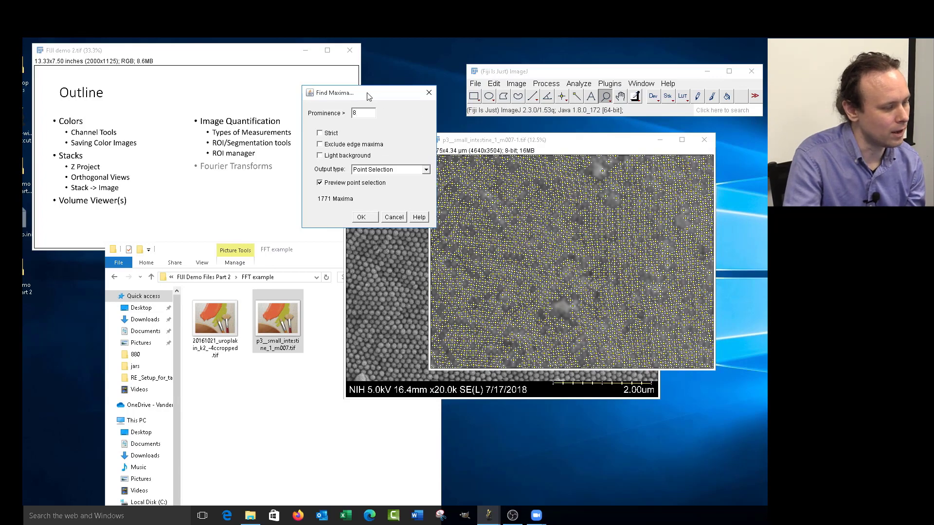
drag(368, 95, 353, 96)
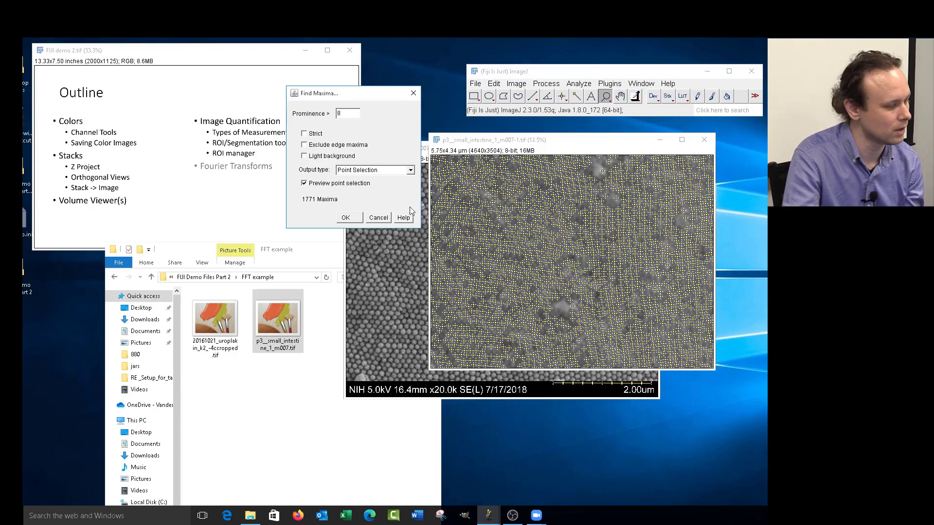
click(359, 220)
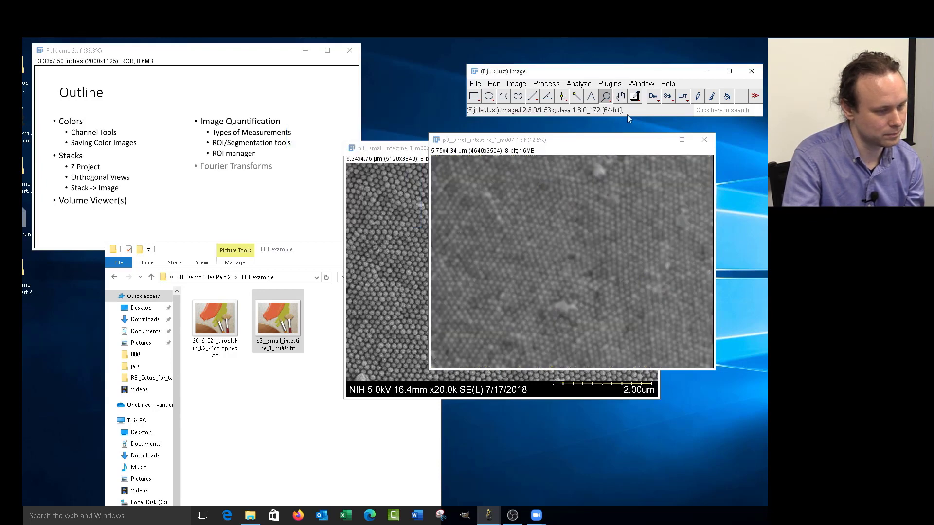
click(573, 84)
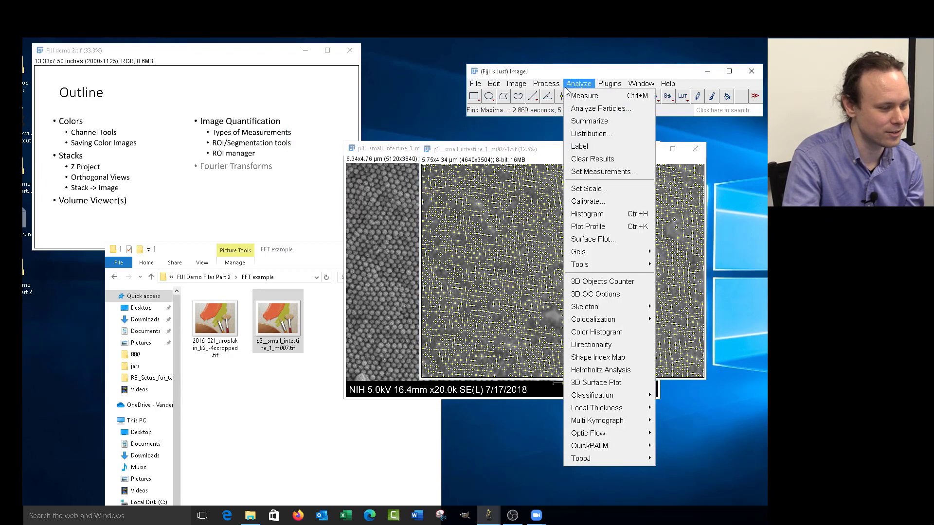
click(577, 84)
click(556, 84)
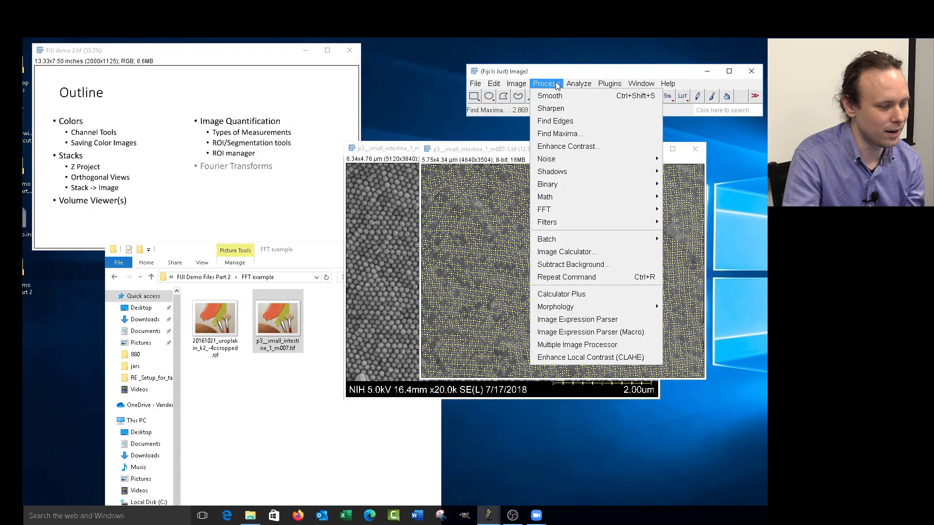
click(570, 140)
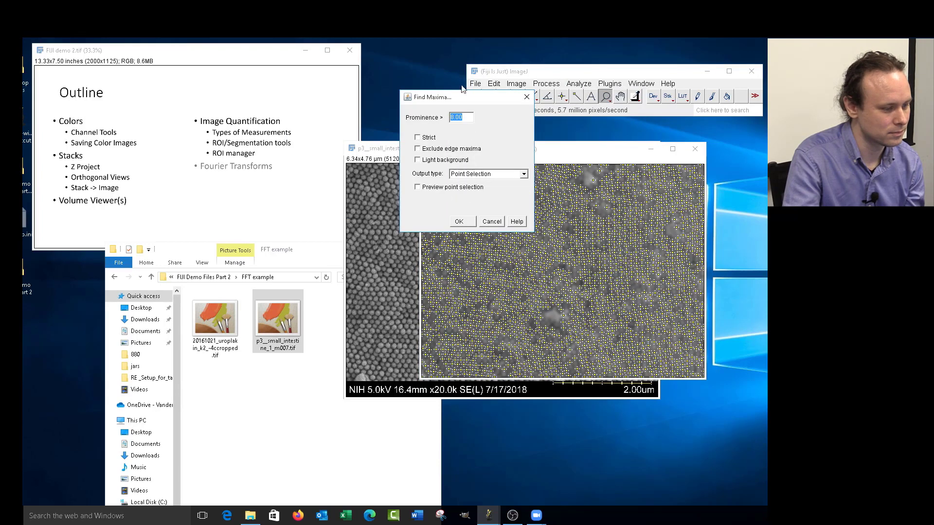
click(526, 97)
Step: Save the maxima's XY coordinates as p3__small_intestine_1_m007-1.txt in the FFT example folder, and close the blurred duplicate without saving it
drag(561, 138, 561, 138)
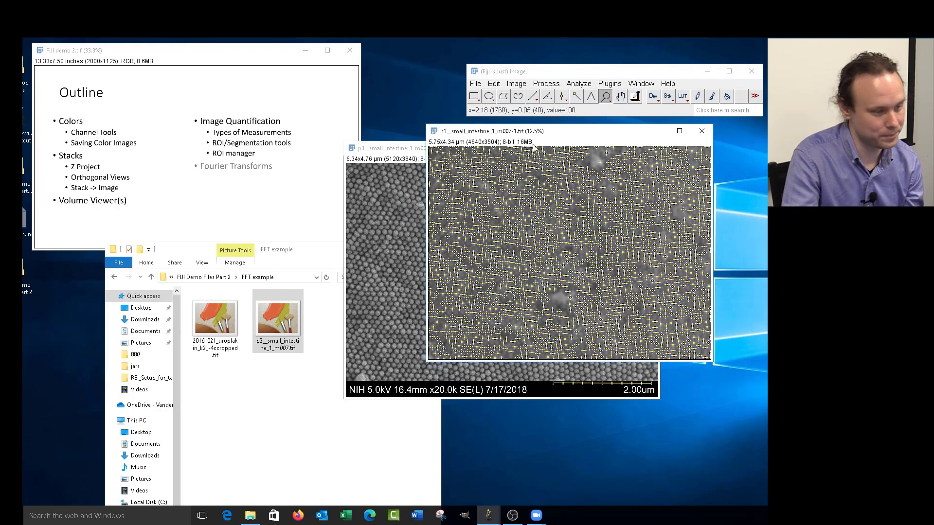
click(475, 84)
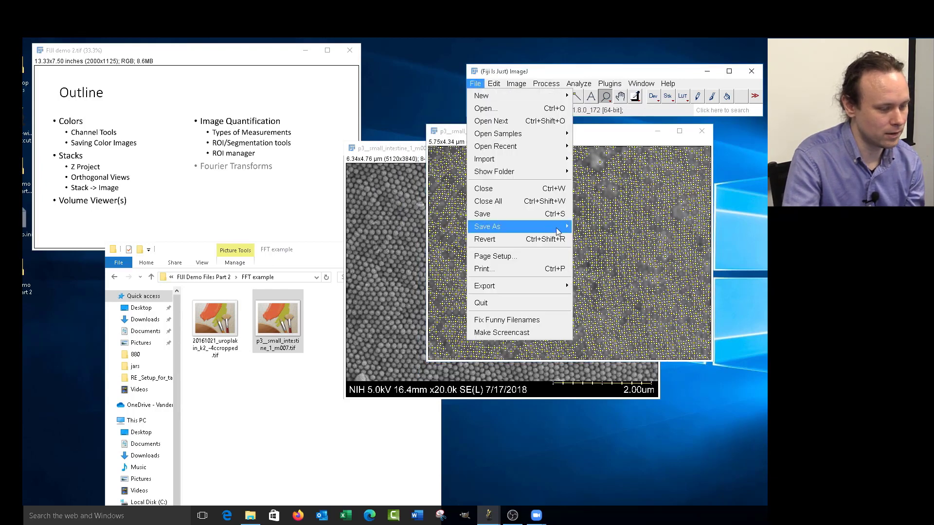
mouse_move(547, 230)
click(603, 205)
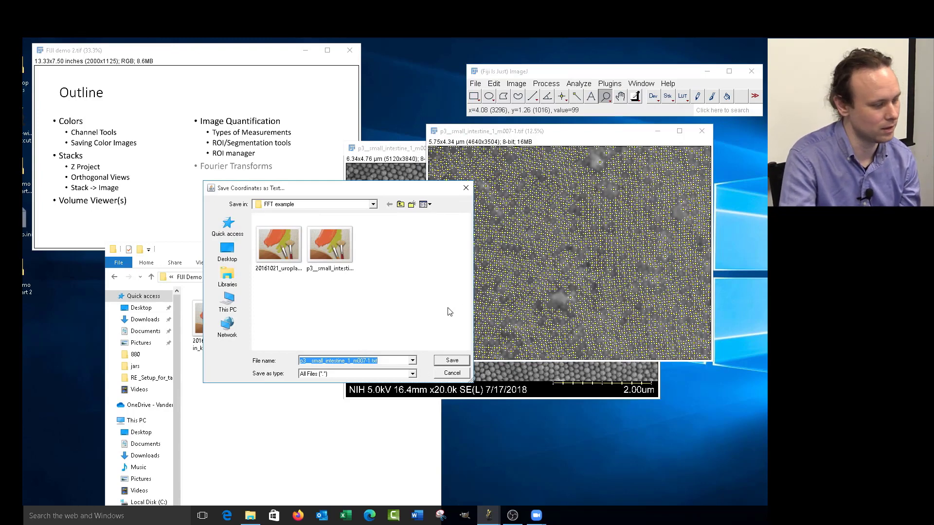
drag(372, 189, 313, 166)
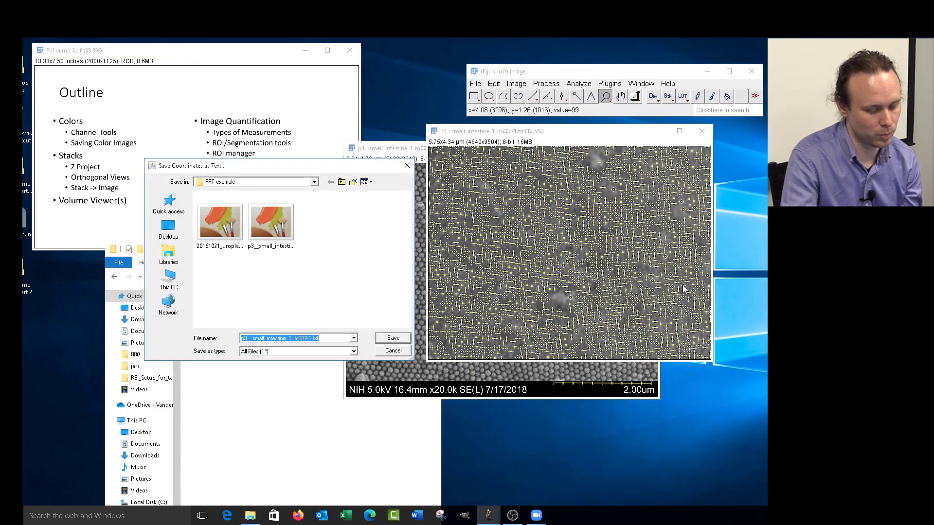
click(393, 337)
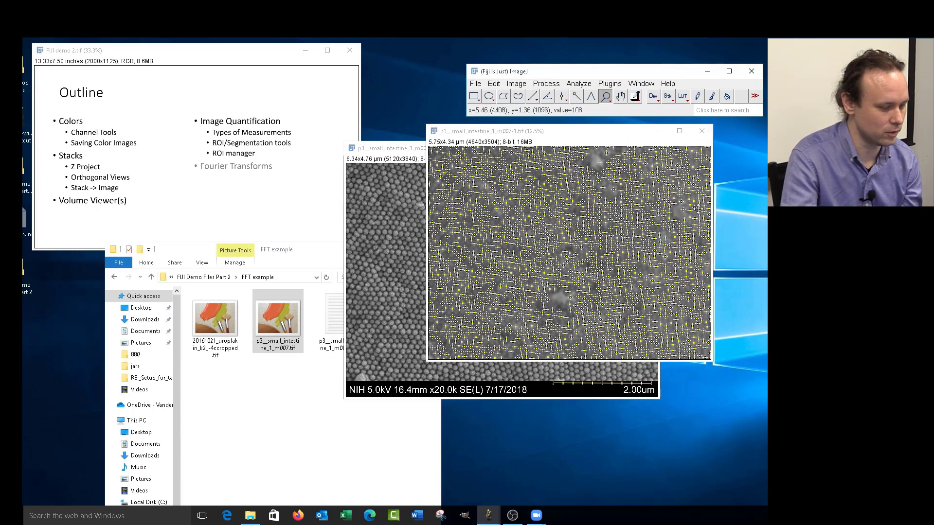
click(702, 132)
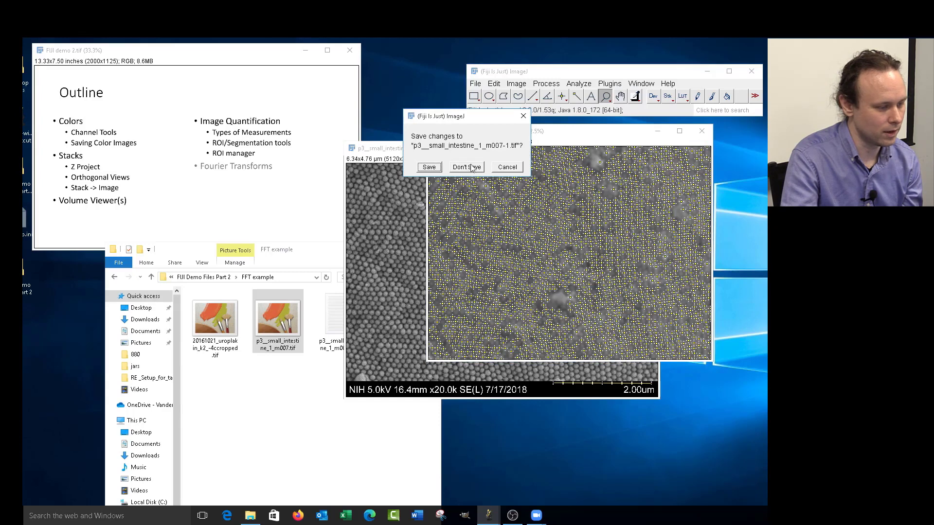
click(471, 168)
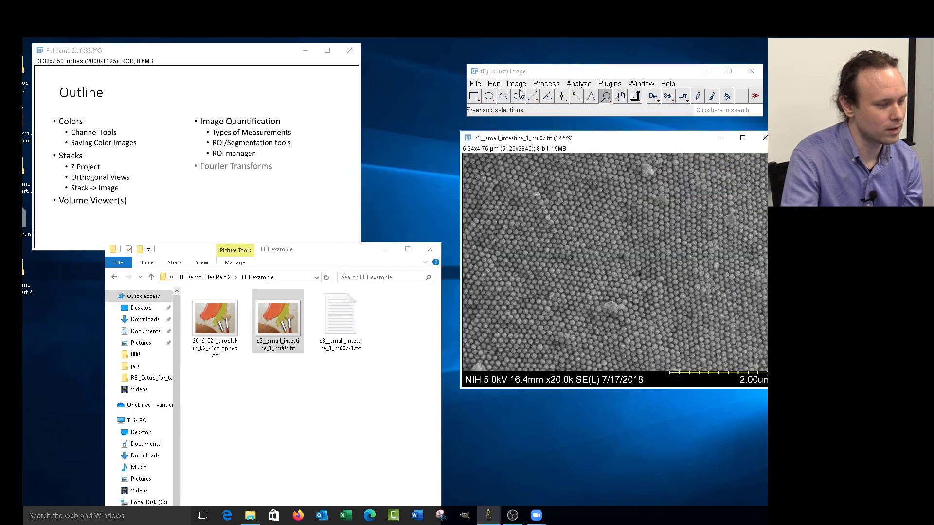
Step: Select a rectangle about 4.16 by 4.04 µm above the original image's information bar, and shift it toward the image's left edge
click(473, 96)
drag(548, 162, 751, 360)
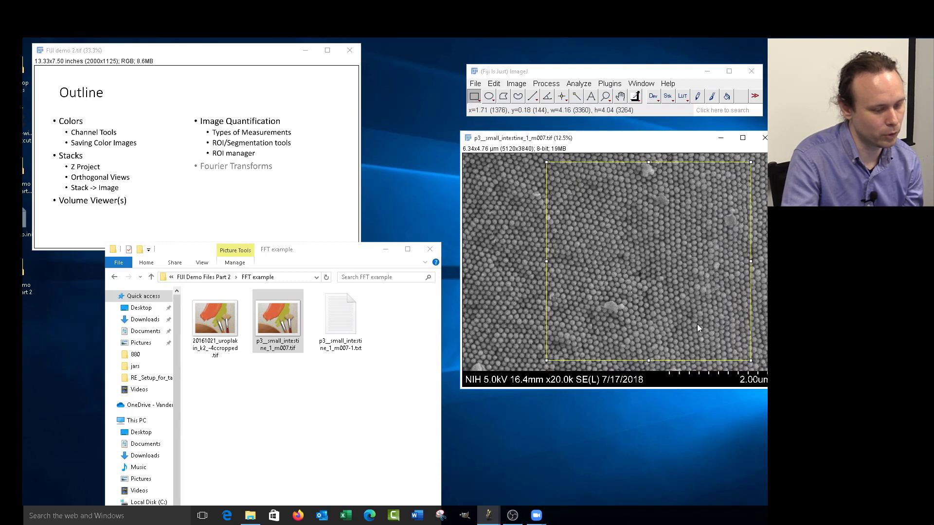
drag(696, 324, 693, 324)
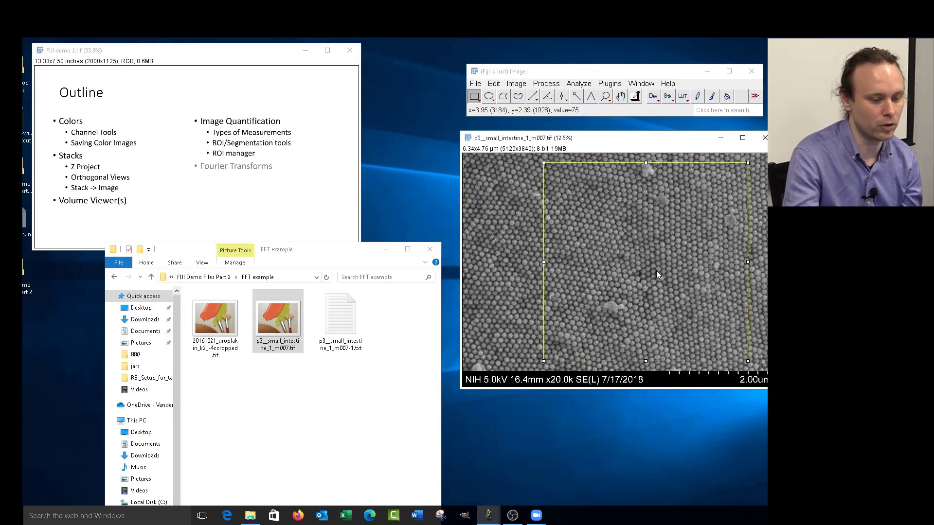
drag(655, 271, 611, 260)
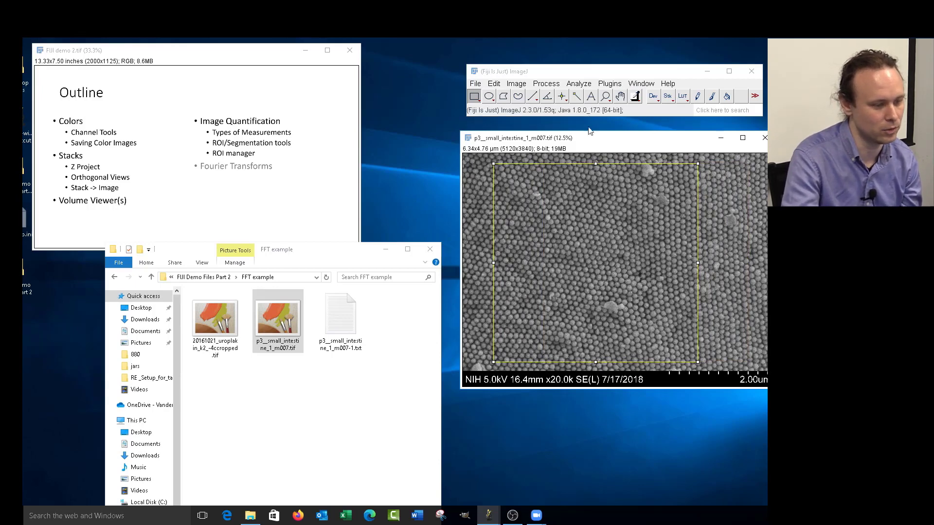
Step: Compute the FFT of the rectangular selection on the small intestine image
click(559, 88)
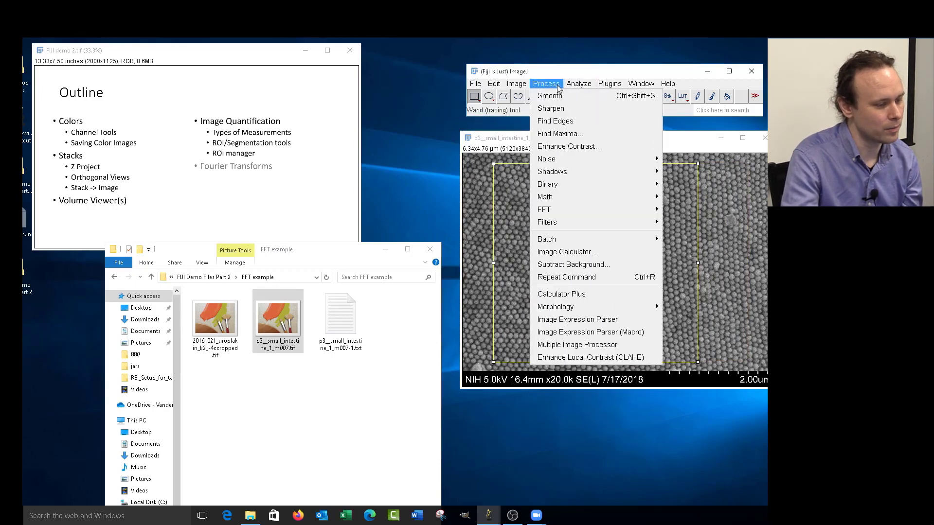
mouse_move(610, 209)
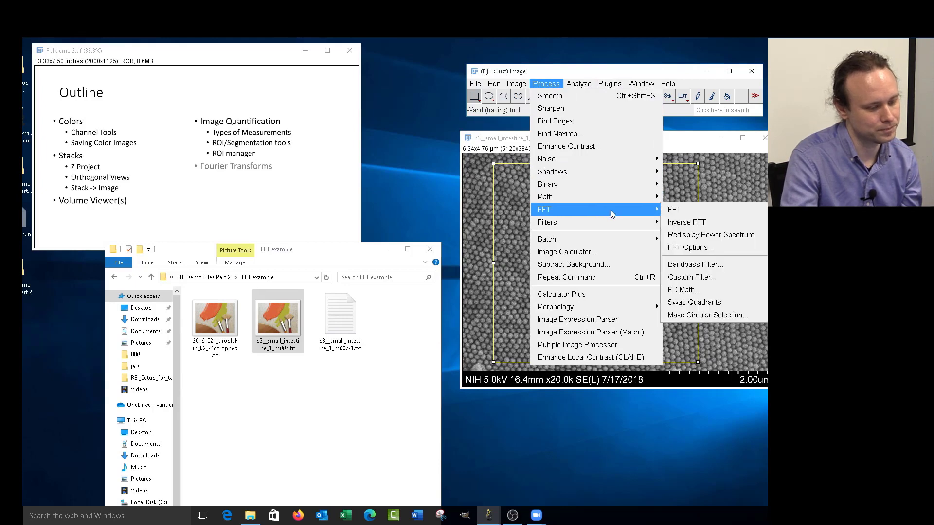
click(512, 214)
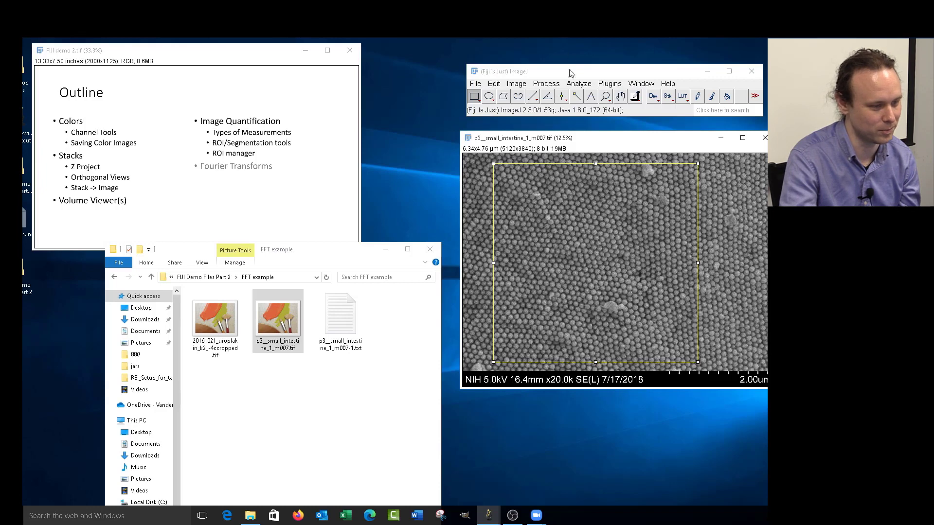
click(578, 84)
mouse_move(546, 84)
mouse_move(599, 210)
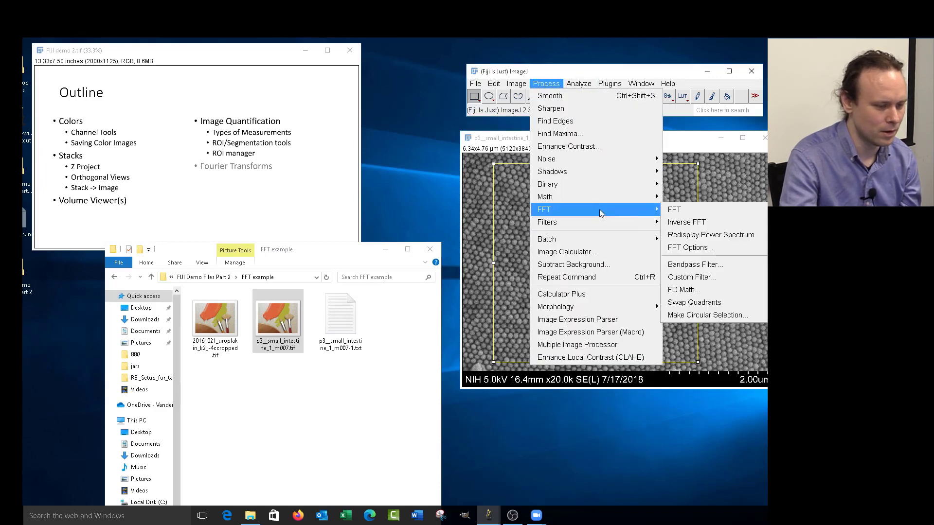
click(671, 208)
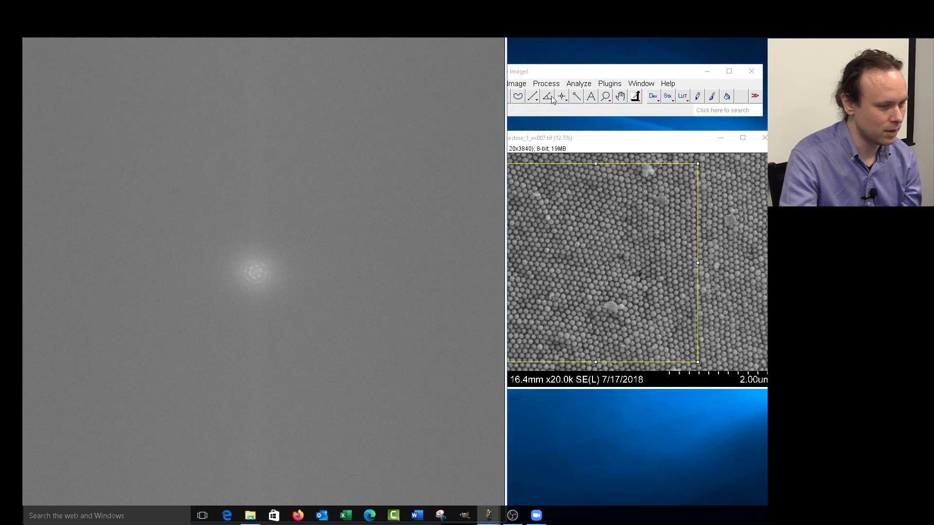
Step: Zoom in on the centre of the FFT image and examine its ring pattern alongside the original image
click(606, 96)
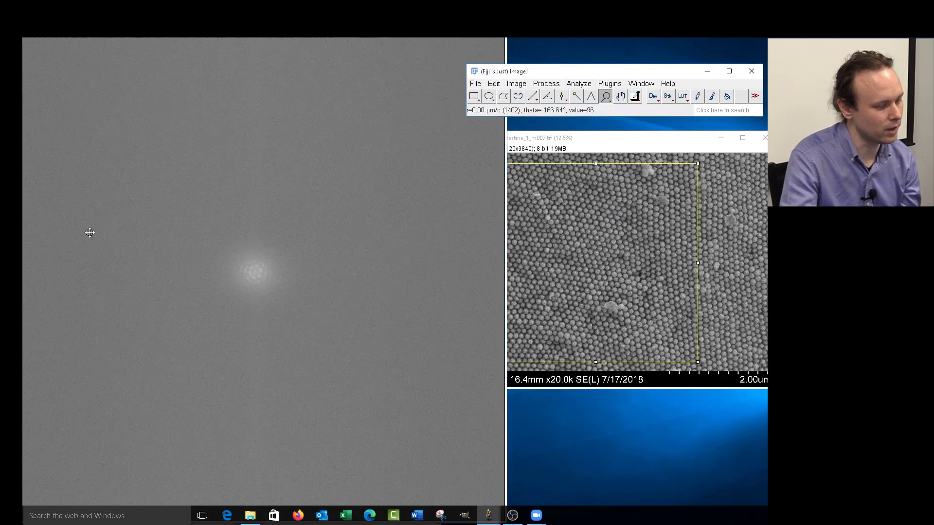
click(257, 280)
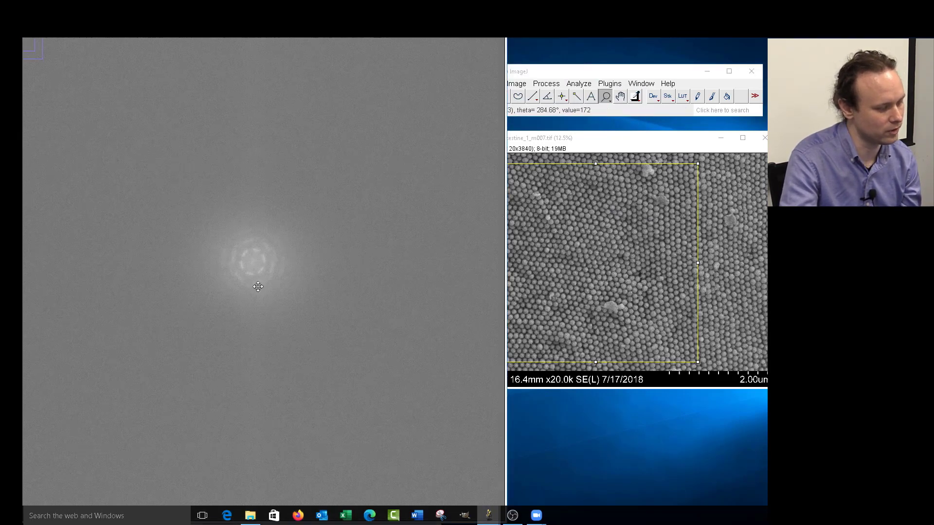
click(257, 279)
click(255, 265)
click(256, 246)
click(251, 297)
click(255, 246)
right_click(244, 317)
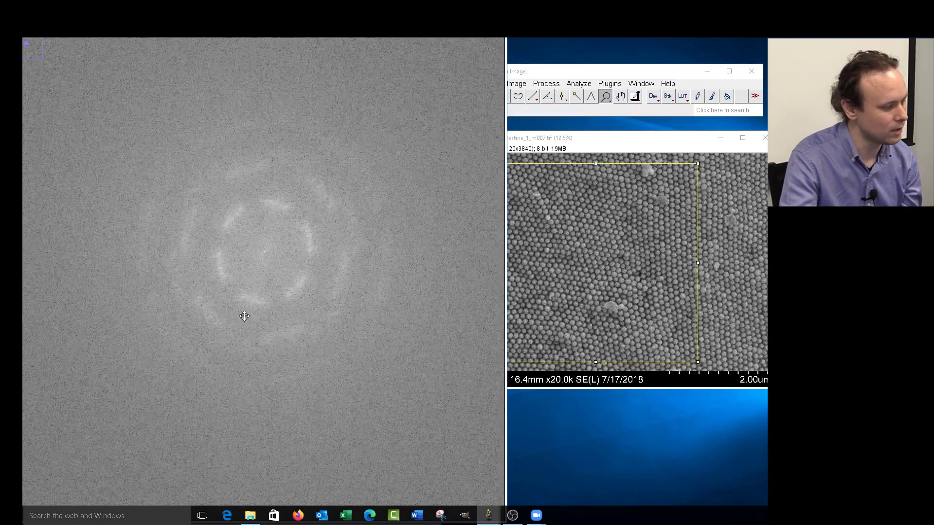
right_click(244, 317)
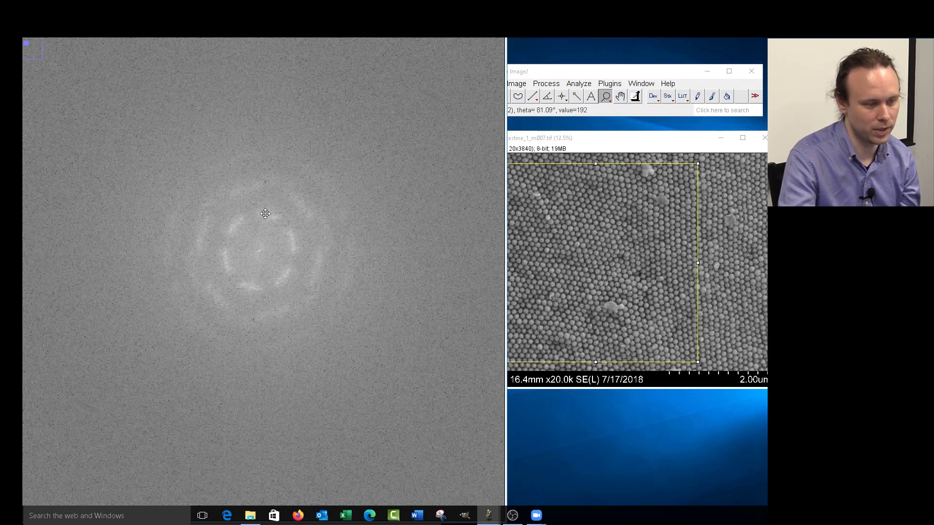
drag(605, 72, 668, 49)
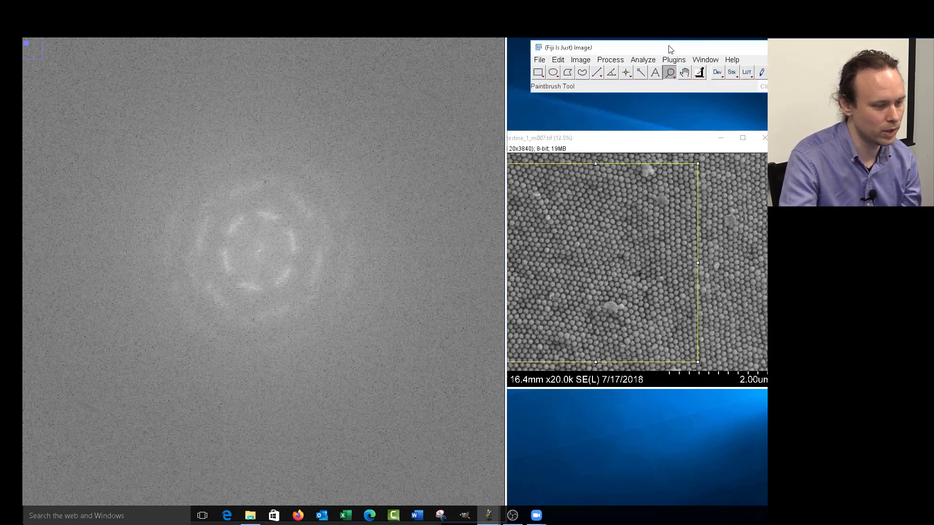
Step: Bring the FFT window fully into view and close it
click(640, 73)
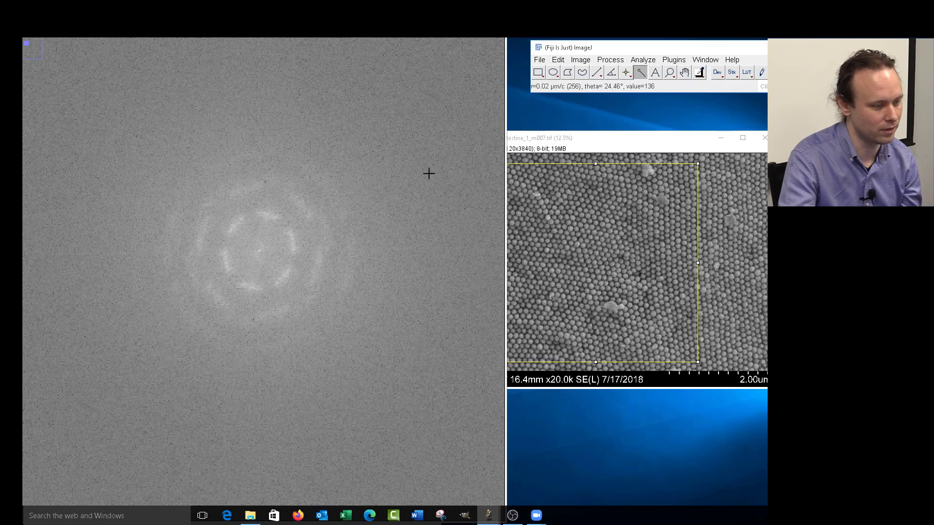
drag(437, 6, 442, 7)
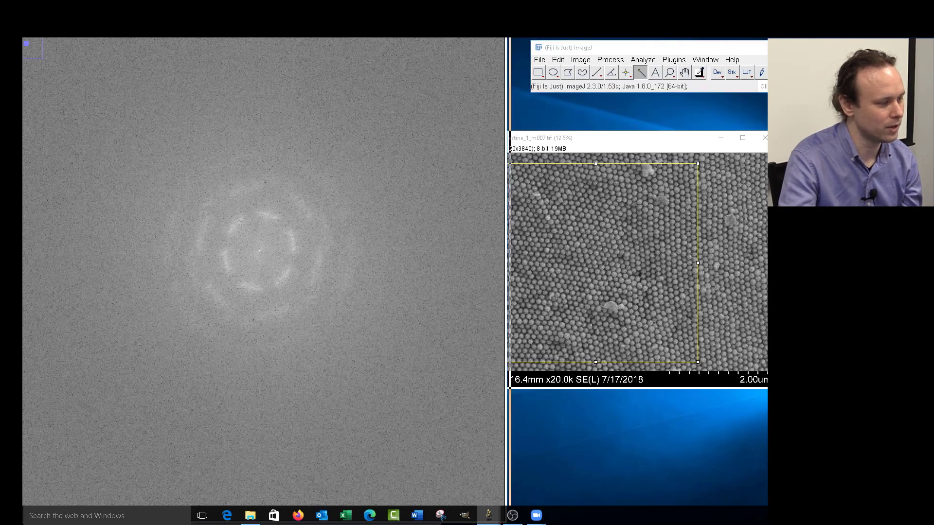
drag(219, 7, 320, 123)
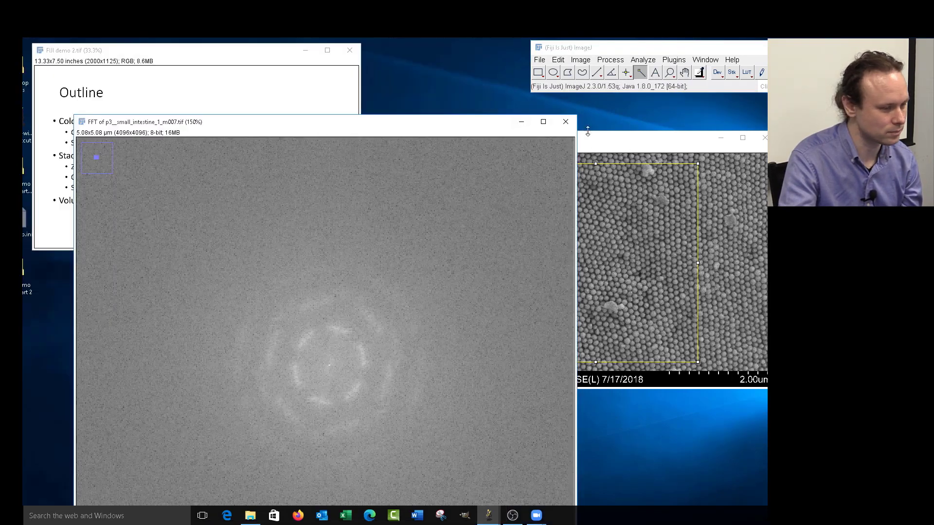
click(566, 122)
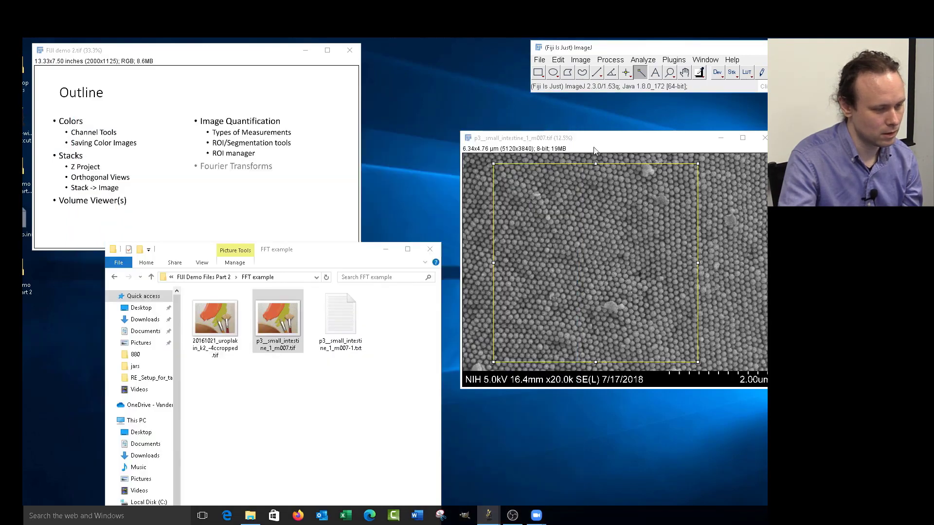
Step: Browse to the Stack folder inside FIJI Demo Files Part 2 and load Cochlea.roi onto the open small intestine image
drag(593, 147, 511, 125)
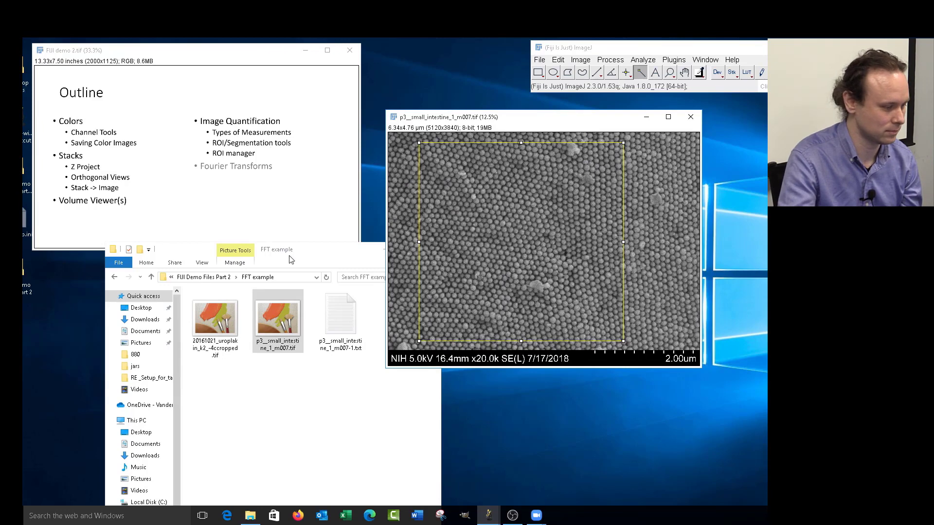
drag(290, 259, 298, 134)
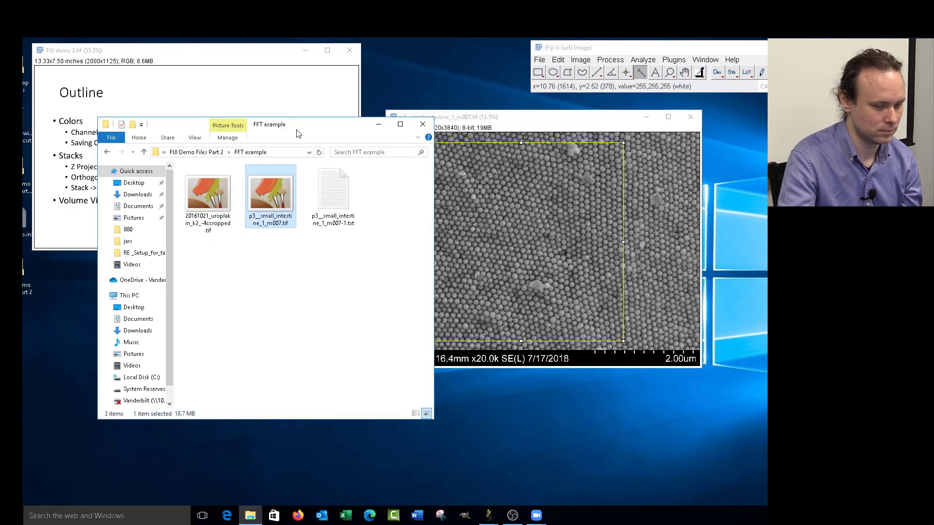
click(108, 153)
double_click(223, 201)
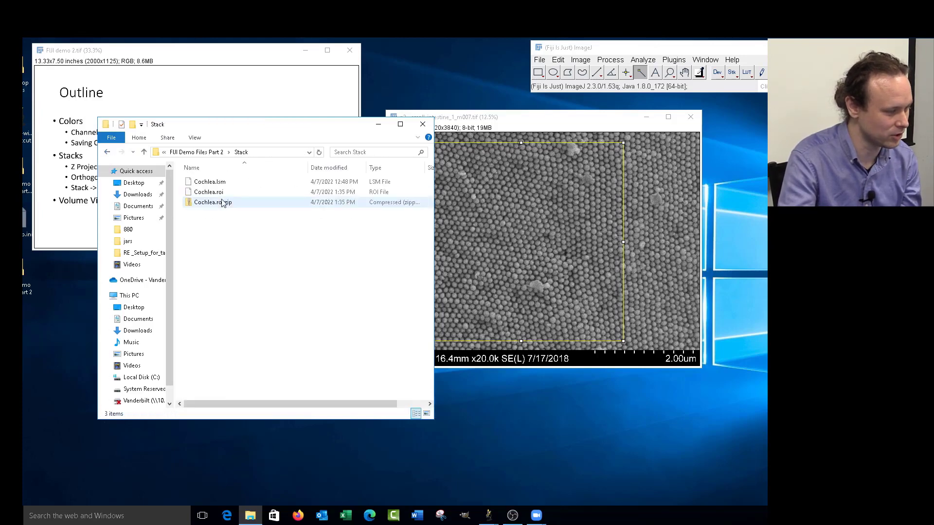
click(198, 194)
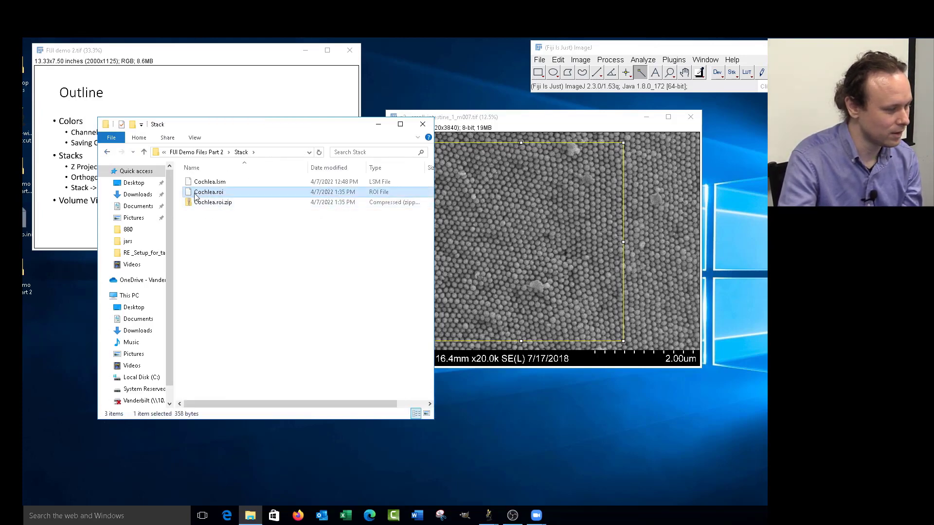
drag(196, 196, 632, 73)
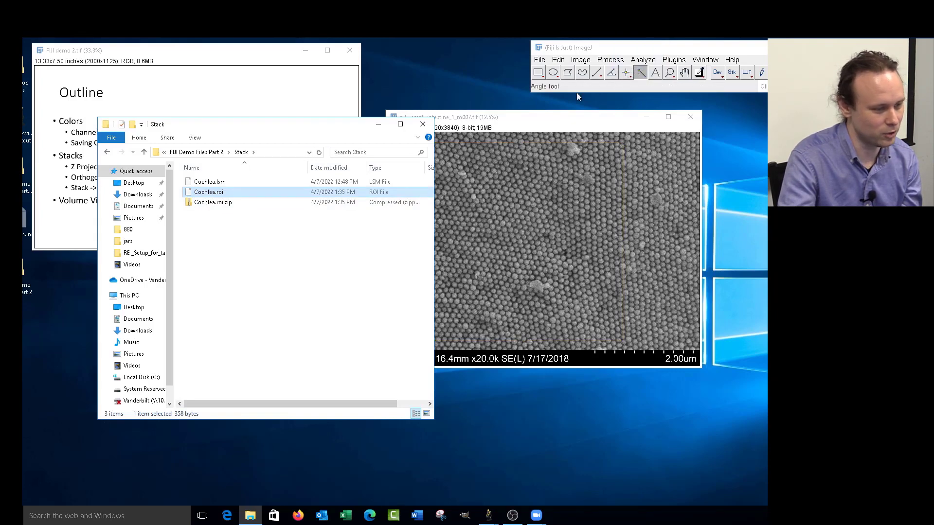
Step: Open the Cochlea.lsm stack from the Stack folder and browse through its slices to one showing the rows of green cells
drag(509, 120, 541, 143)
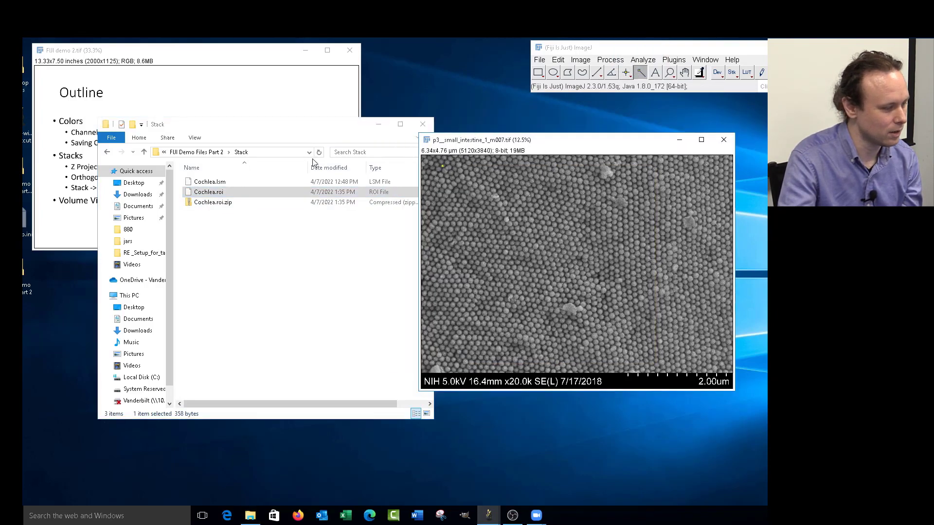
drag(229, 183, 673, 77)
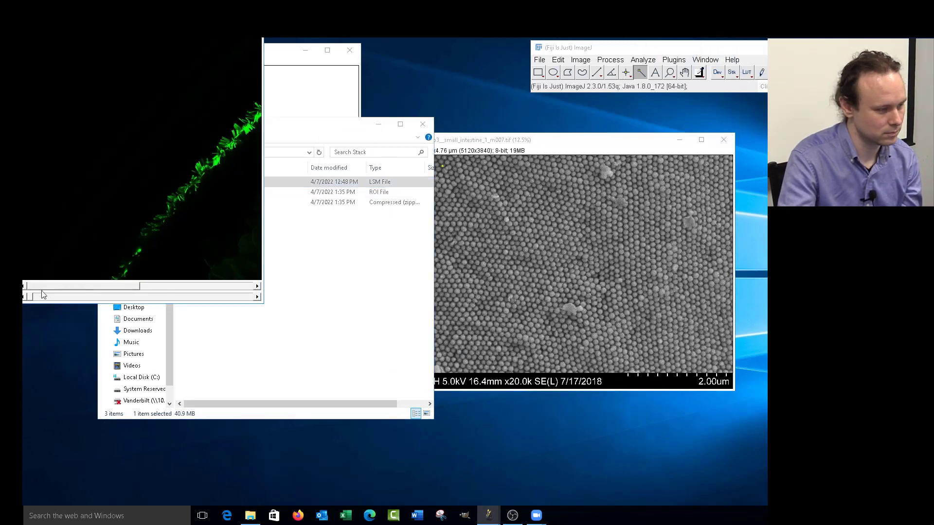
drag(29, 298, 112, 296)
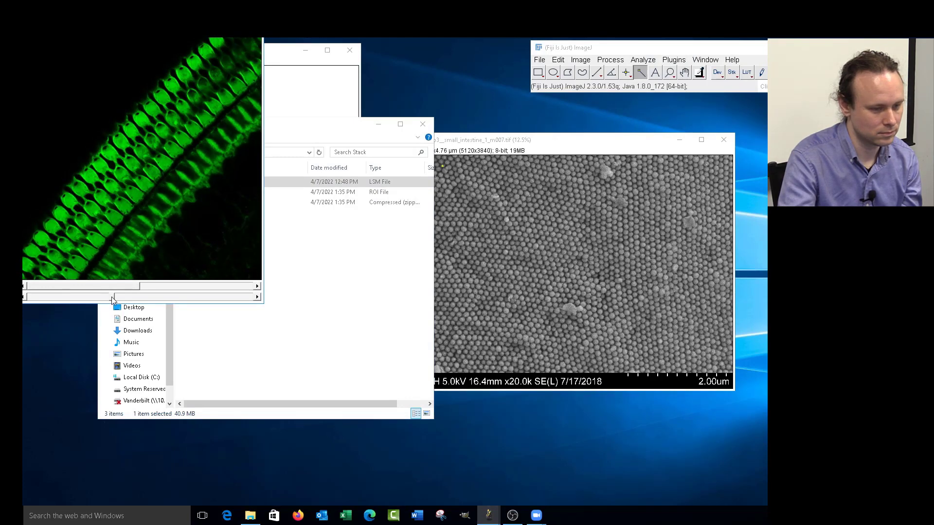
Step: Move the Cochlea.lsm stack window beside the file browser and check the green cells at close range and full view
drag(134, 27, 523, 142)
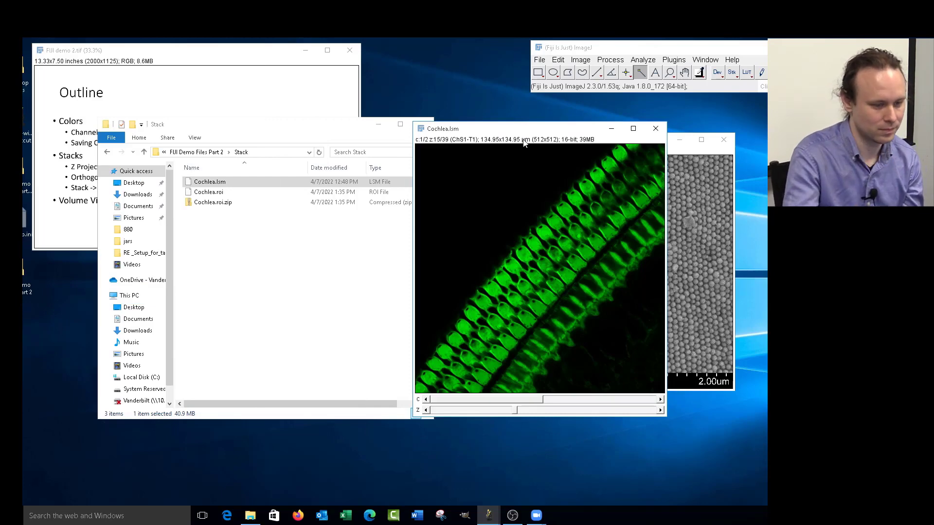
click(669, 73)
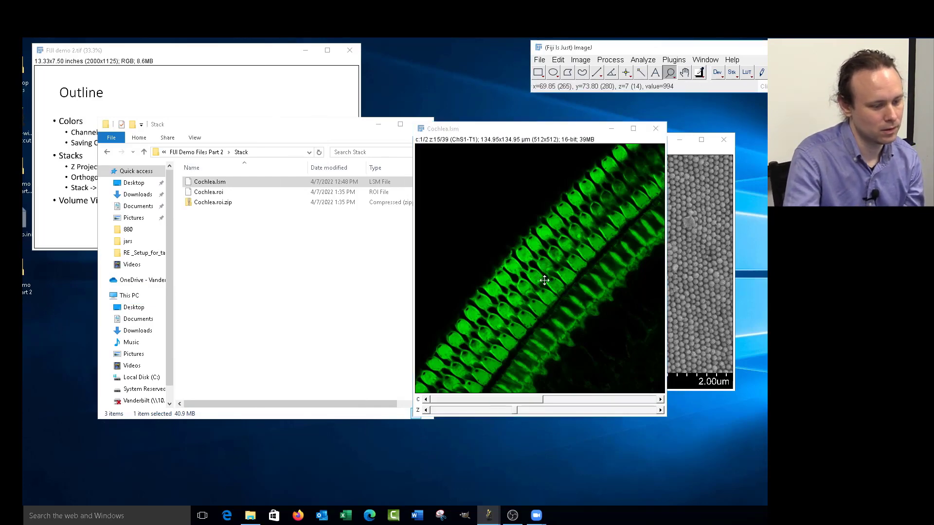
click(548, 266)
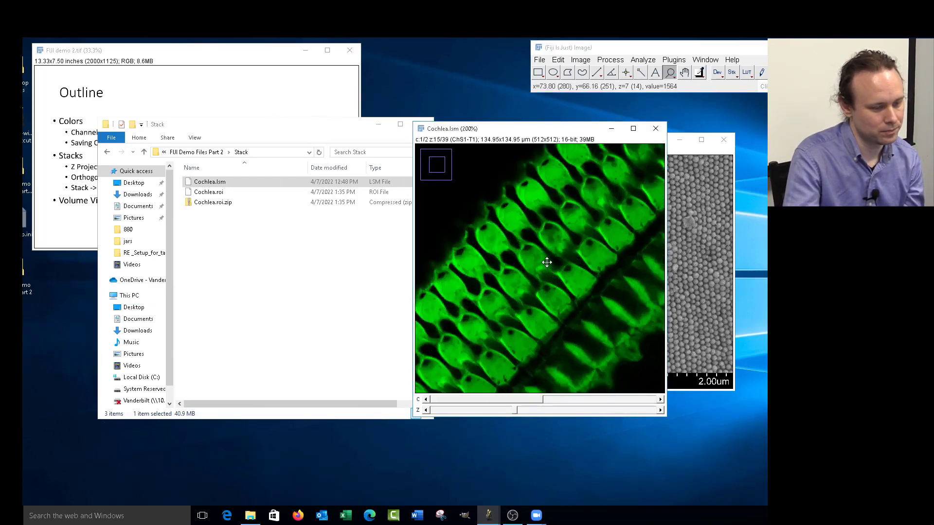
right_click(547, 264)
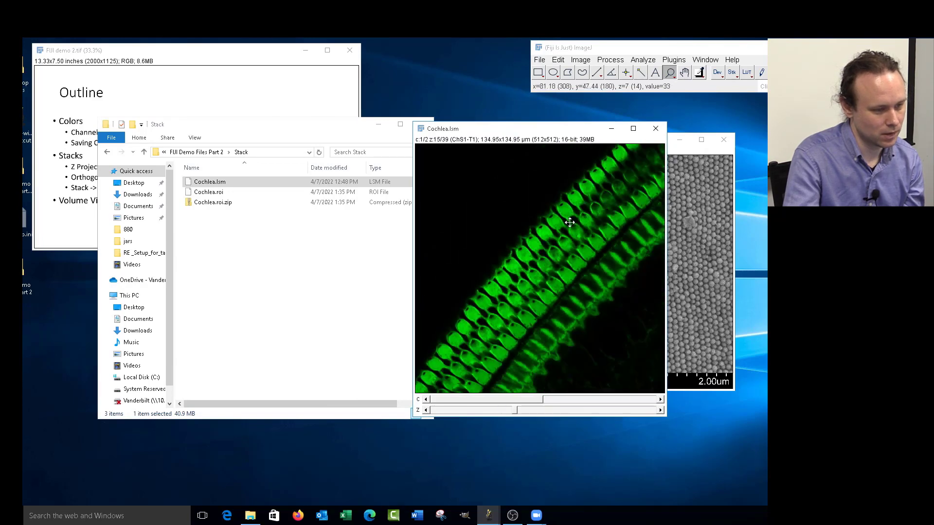
Step: Open the ROI Manager and place it beside the Cochlea.lsm stack
click(558, 59)
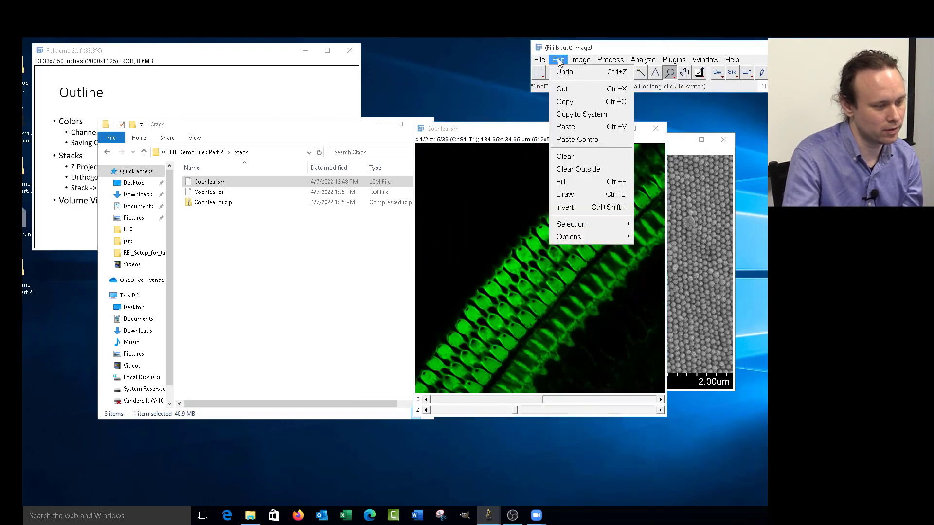
click(577, 48)
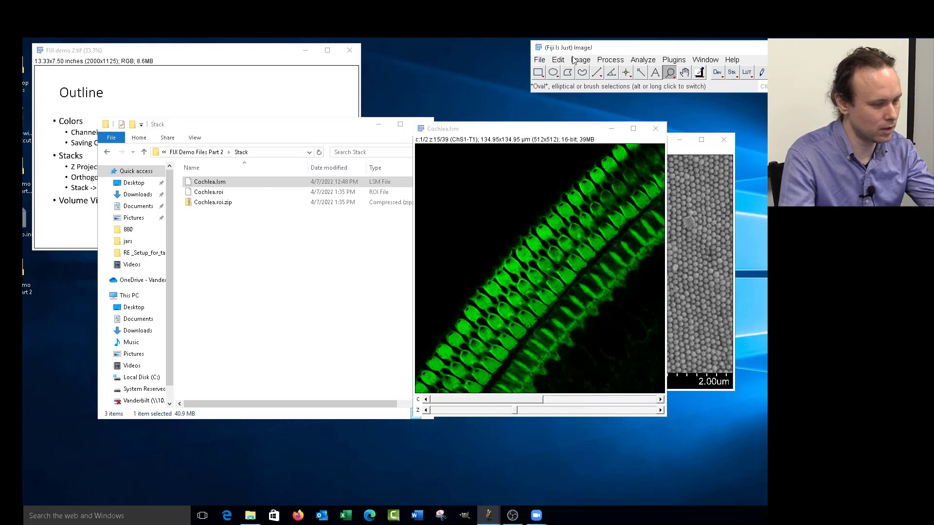
key(t)
drag(347, 150, 322, 157)
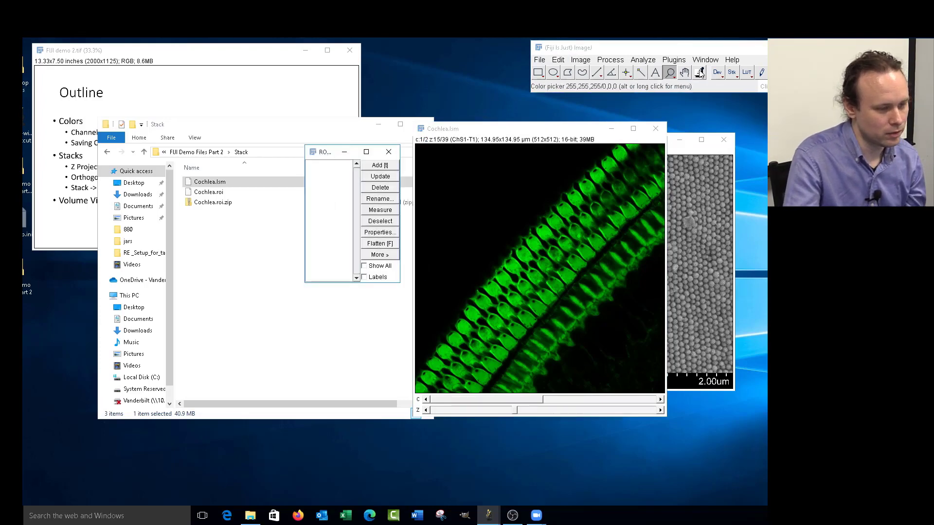
Step: Draw a freehand outline around most of the green cell rows in the Cochlea.lsm stack and add it to the ROI Manager
click(582, 75)
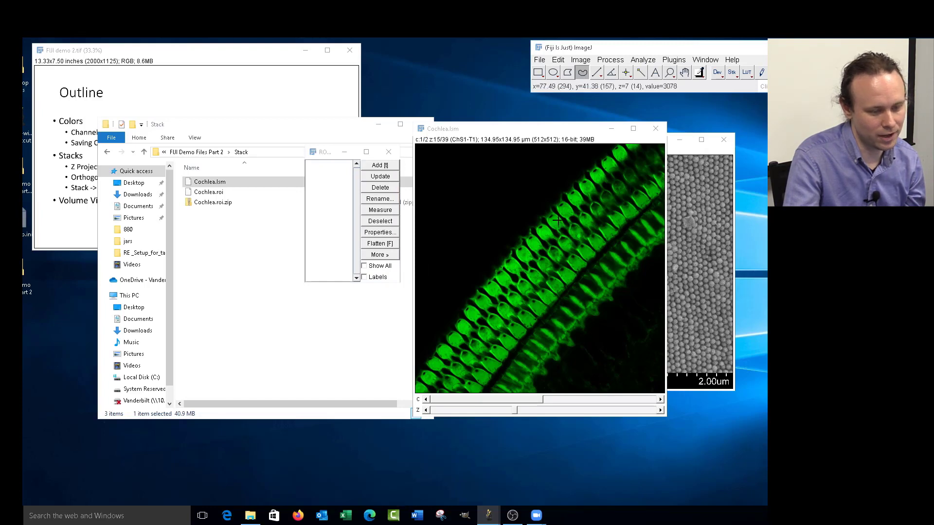
mouse_move(619, 151)
mouse_down()
mouse_move(534, 217)
mouse_move(453, 323)
mouse_move(483, 377)
mouse_move(555, 356)
mouse_move(656, 246)
mouse_move(642, 167)
mouse_up()
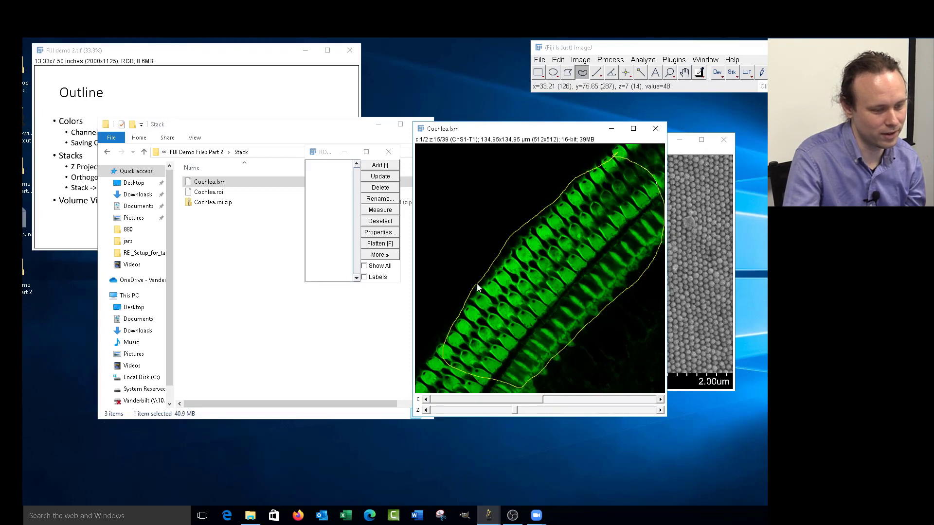
key(t)
Step: Rename the large outline in the ROI Manager as Cell area
click(328, 164)
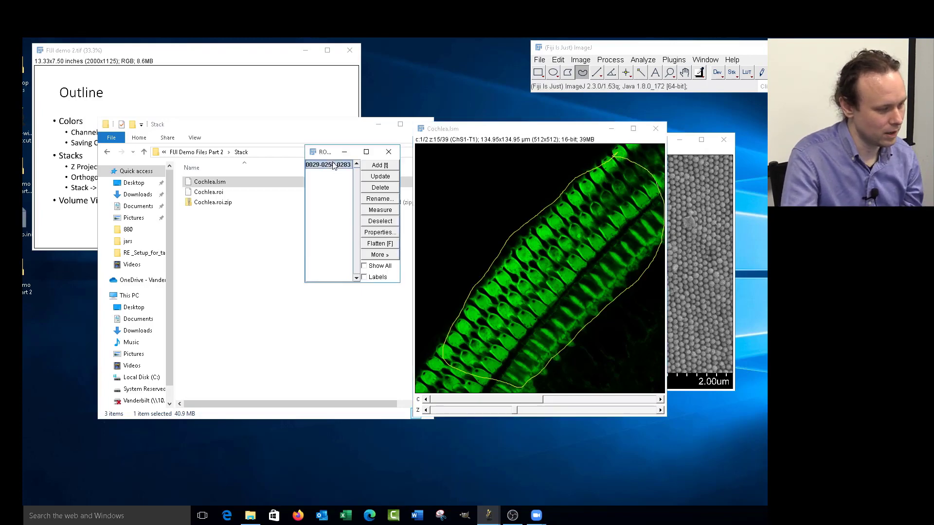
click(374, 203)
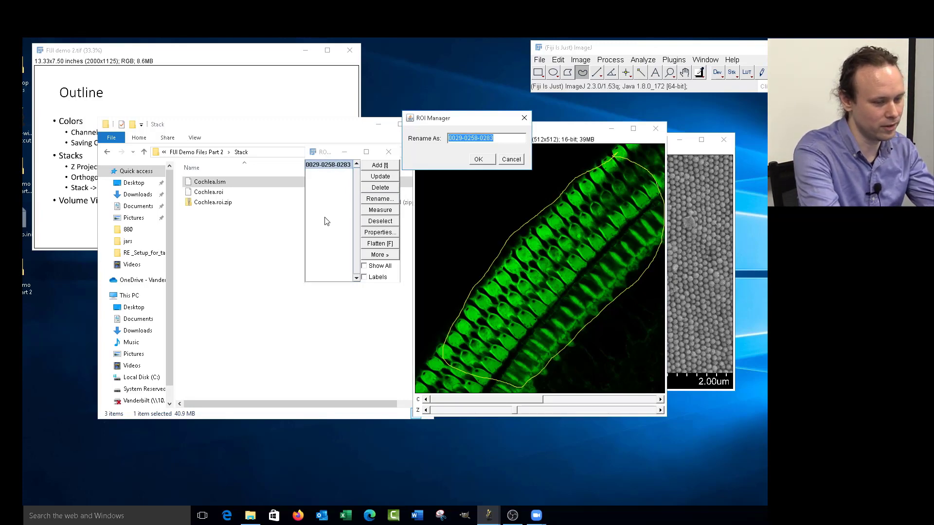
text(Cell)
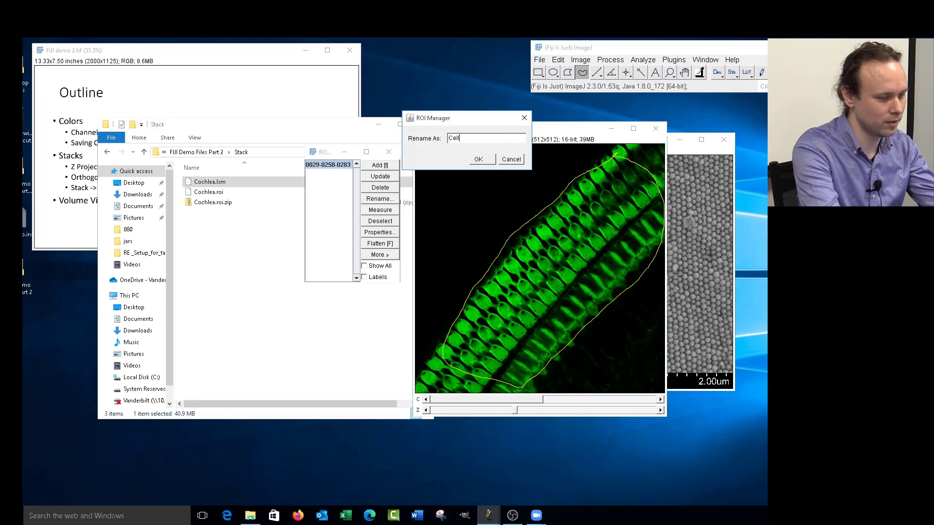
text( area)
key(Return)
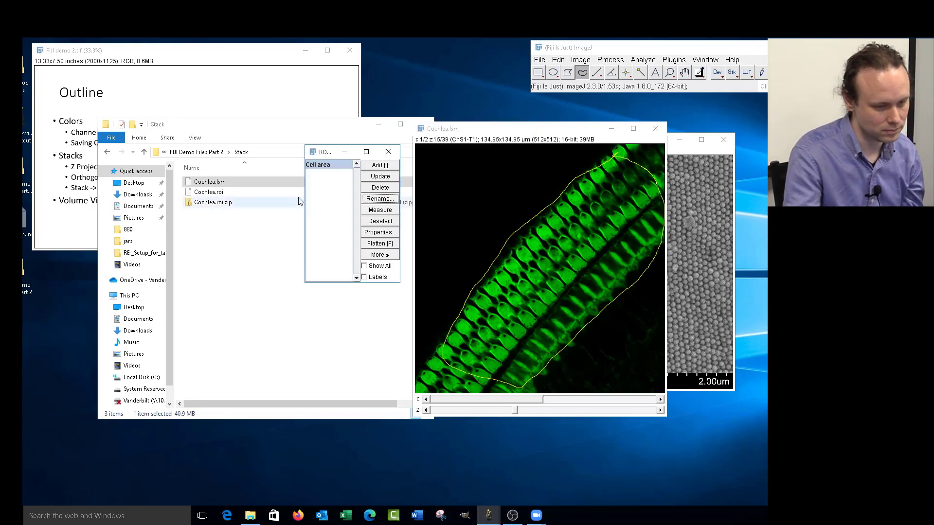
Step: Trace five neighbouring individual cells freehand along one row and add each outline to the ROI Manager
click(584, 74)
click(606, 193)
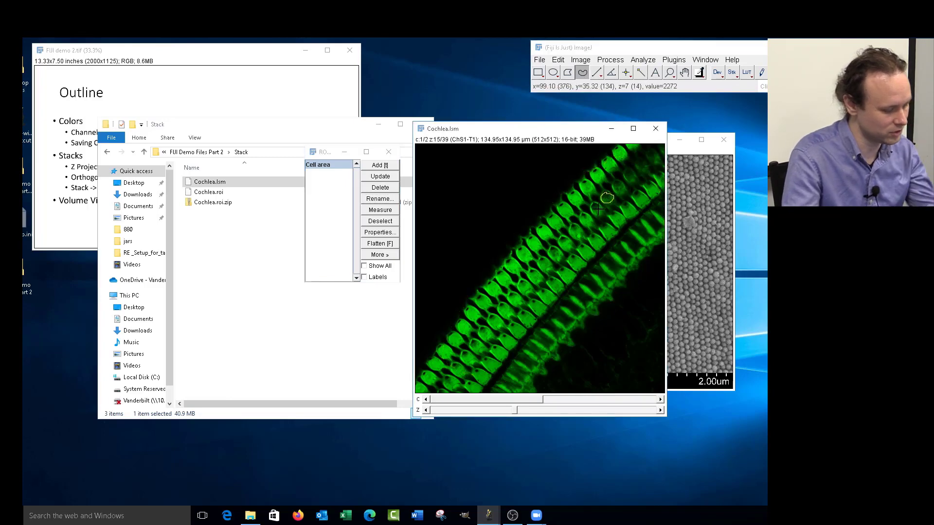
key(t)
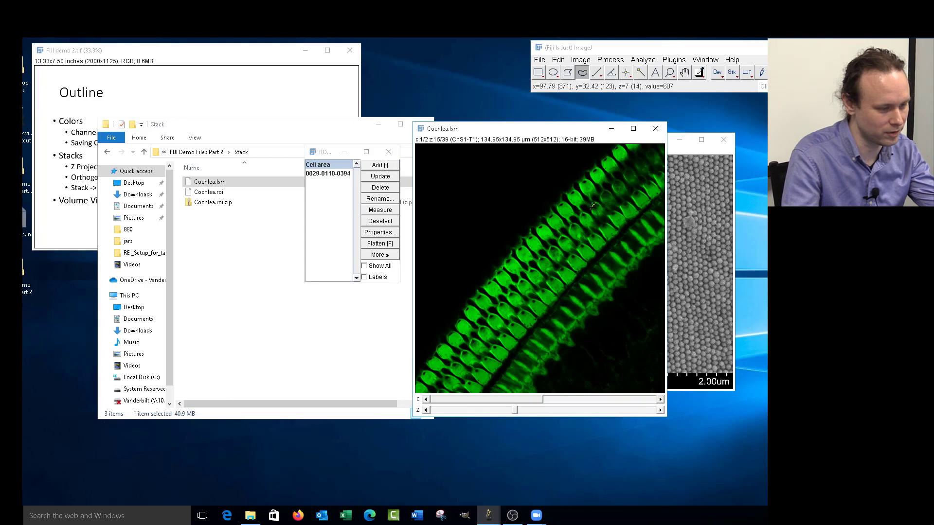
key(t)
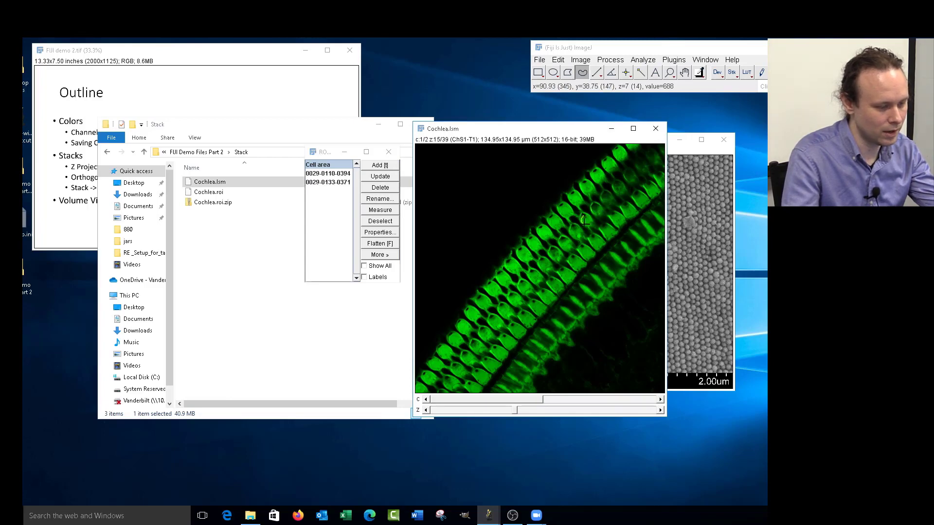
key(t)
click(574, 225)
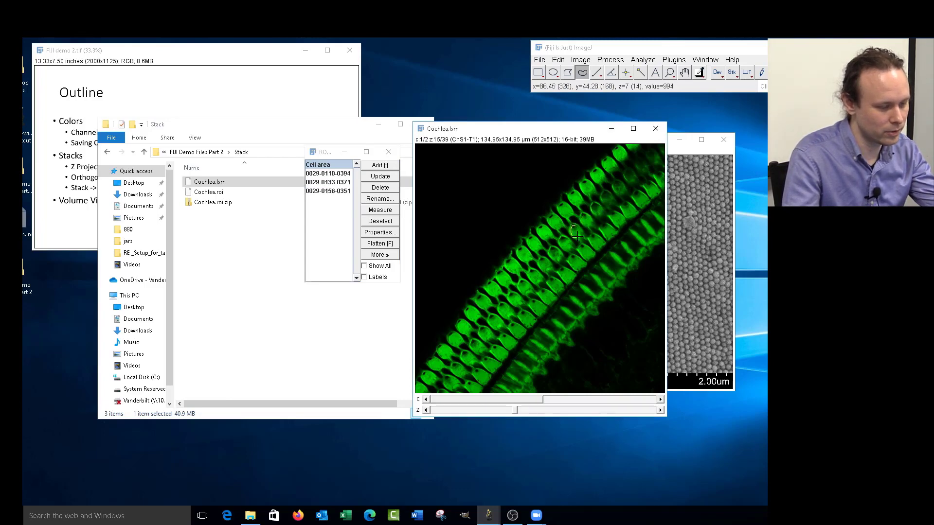
mouse_move(575, 235)
mouse_down()
mouse_move(574, 226)
mouse_move(563, 237)
mouse_up()
key(t)
key(t)
Step: Recall the first and last single-cell outlines and the Cell area outline on the image from the ROI list
click(327, 174)
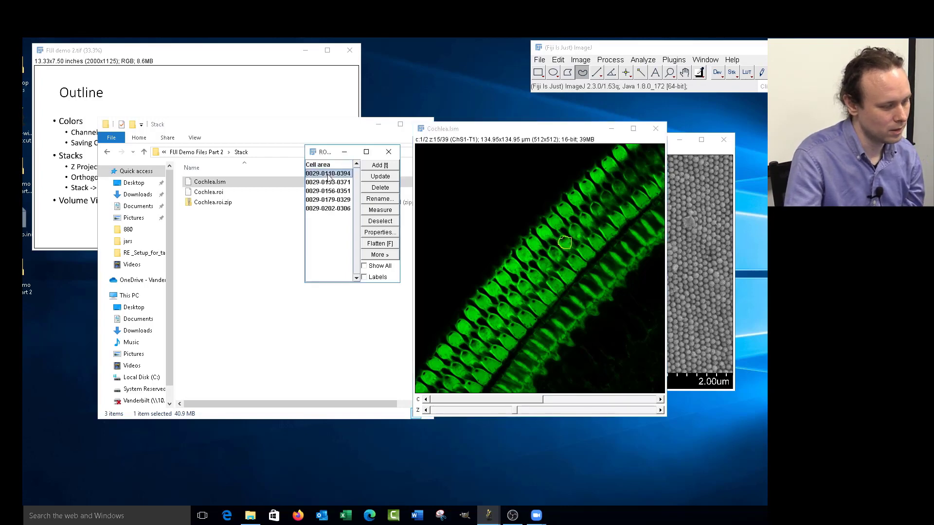
click(334, 208)
click(330, 166)
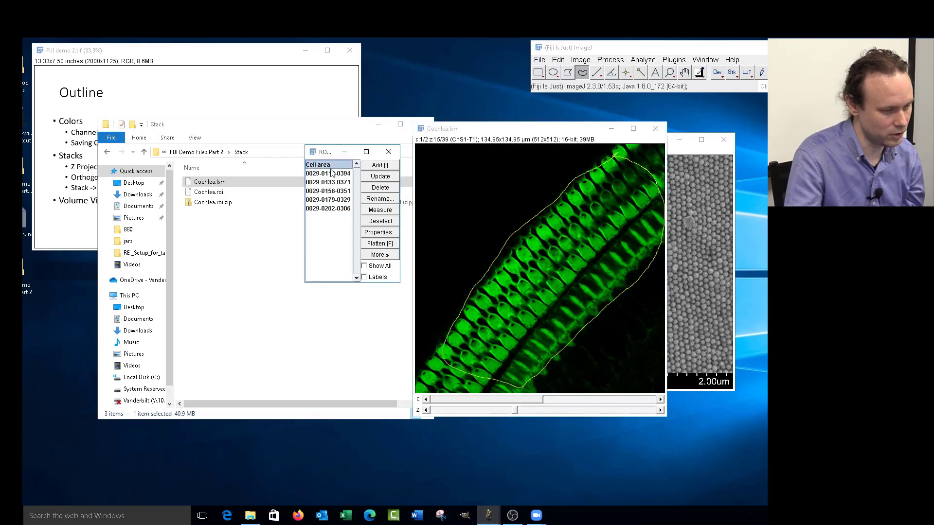
Step: Limit the measurements to Area only, turning off standard deviation, min & max, shape descriptors, mean gray value, centroid and perimeter
click(643, 59)
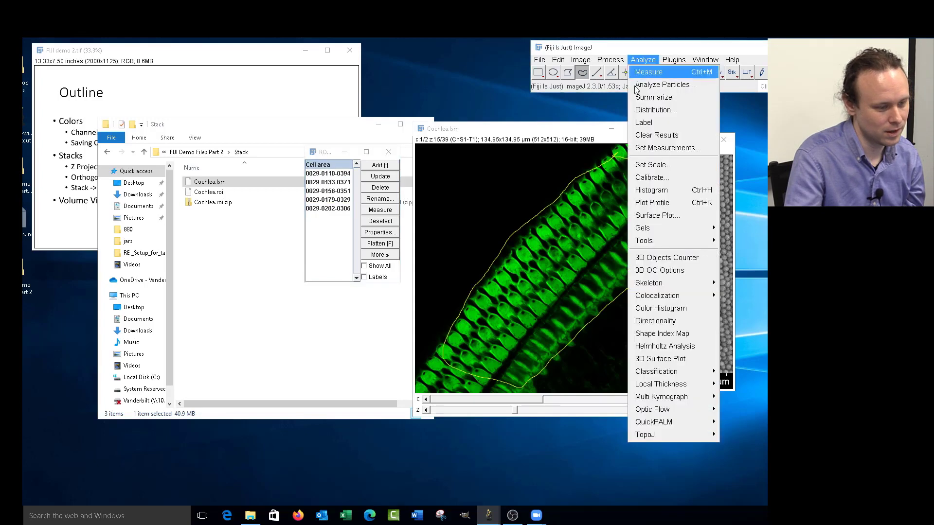
click(652, 144)
click(398, 163)
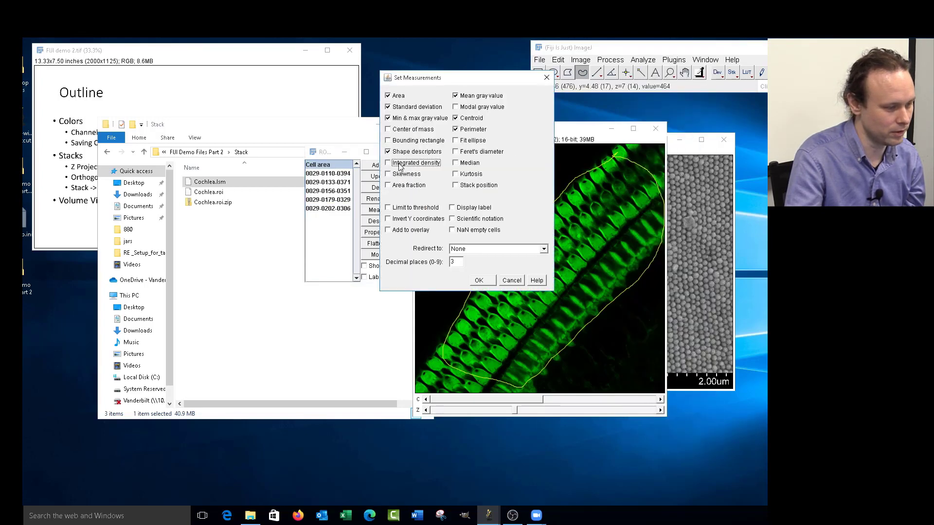
click(400, 152)
click(397, 118)
click(455, 96)
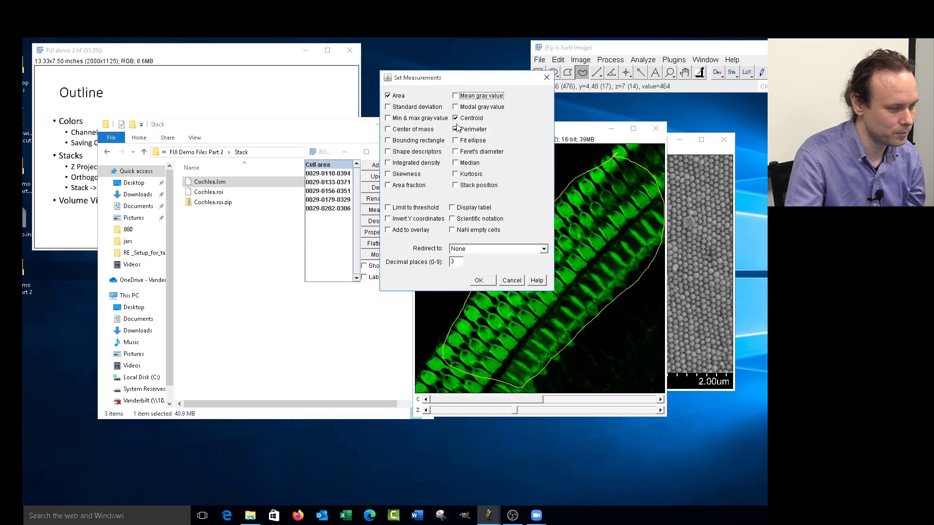
click(456, 130)
click(456, 118)
click(478, 281)
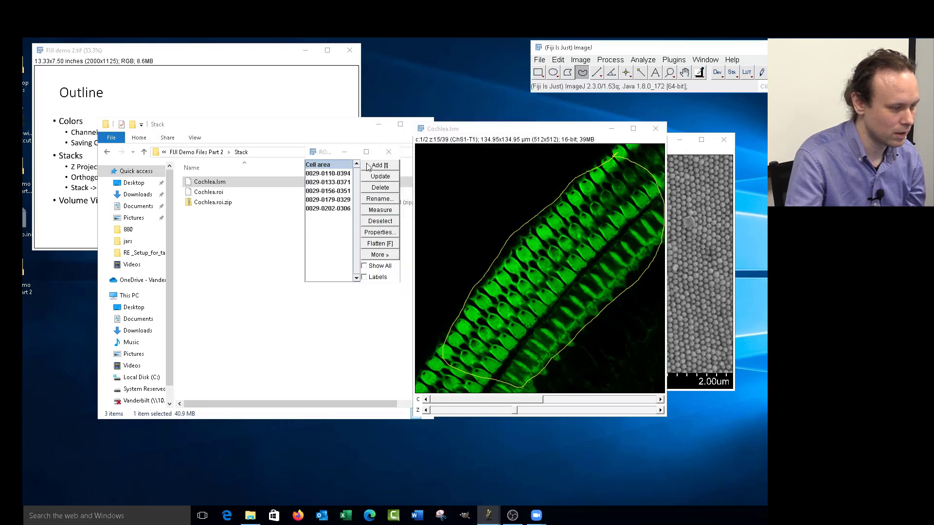
Step: Measure the Cell area ROI and move the Results table off the cochlea outline
click(341, 169)
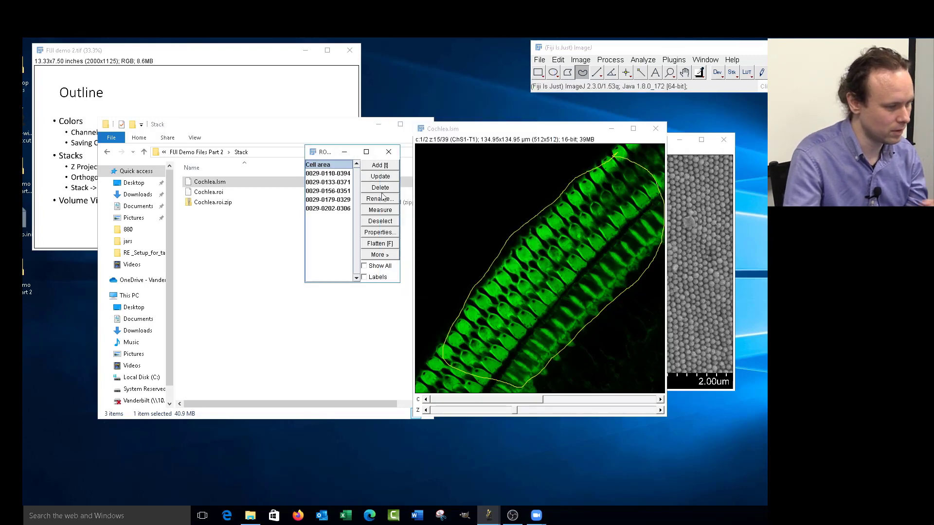
click(382, 209)
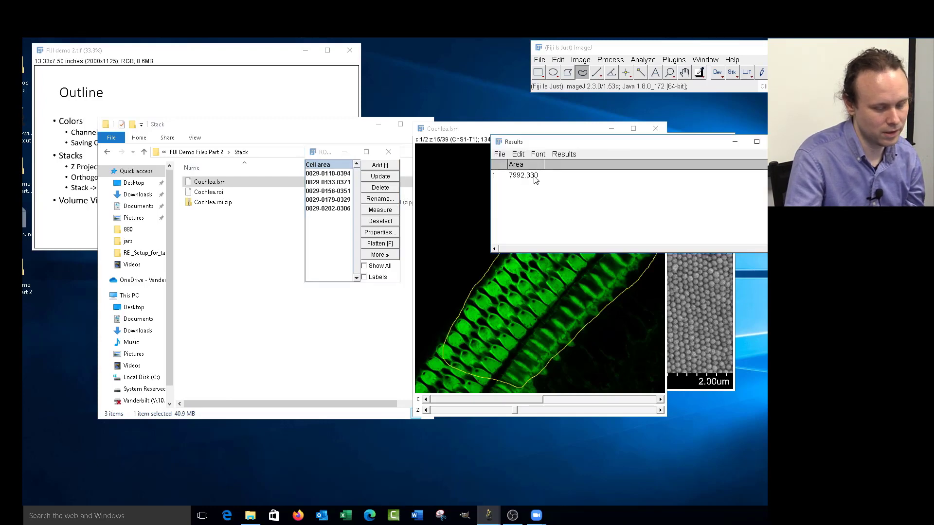
drag(603, 141, 668, 77)
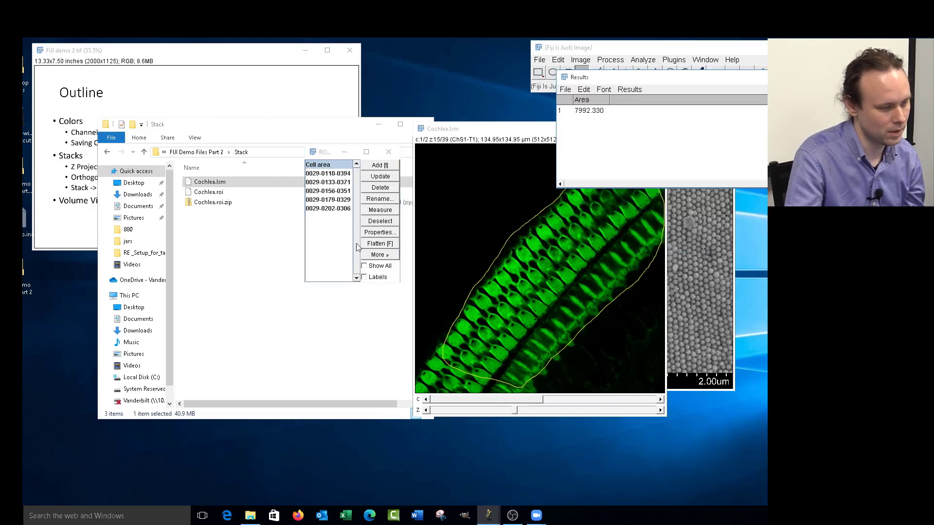
Step: Measure the five single-cell ROIs together and place the Results table over the file browser
click(321, 175)
shift+click(325, 208)
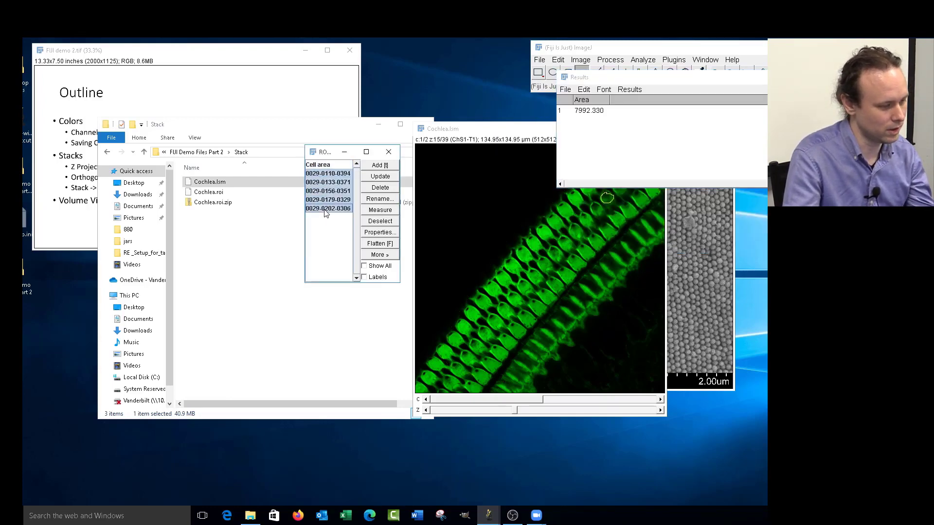
click(388, 210)
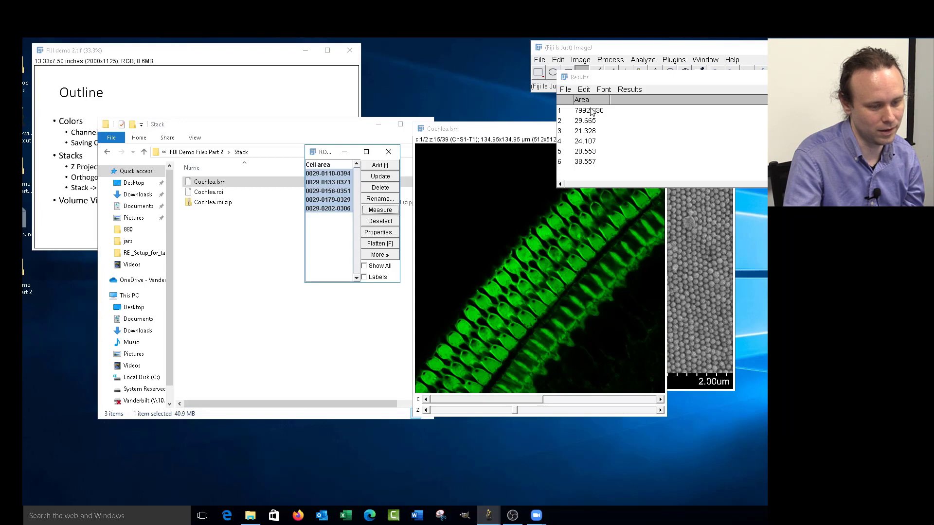
drag(654, 81, 246, 83)
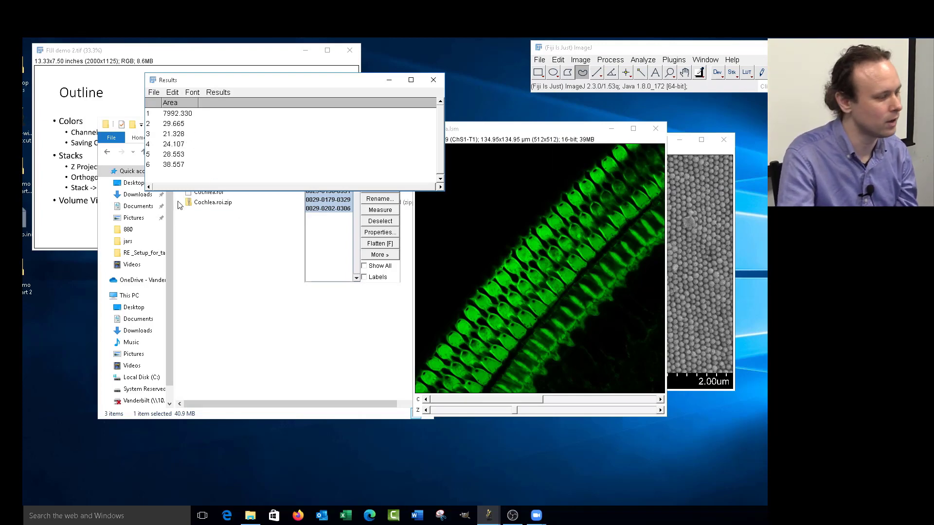
Step: Merge the five single-cell outlines into one additional ROI with OR (Combine) and measure its area
click(333, 252)
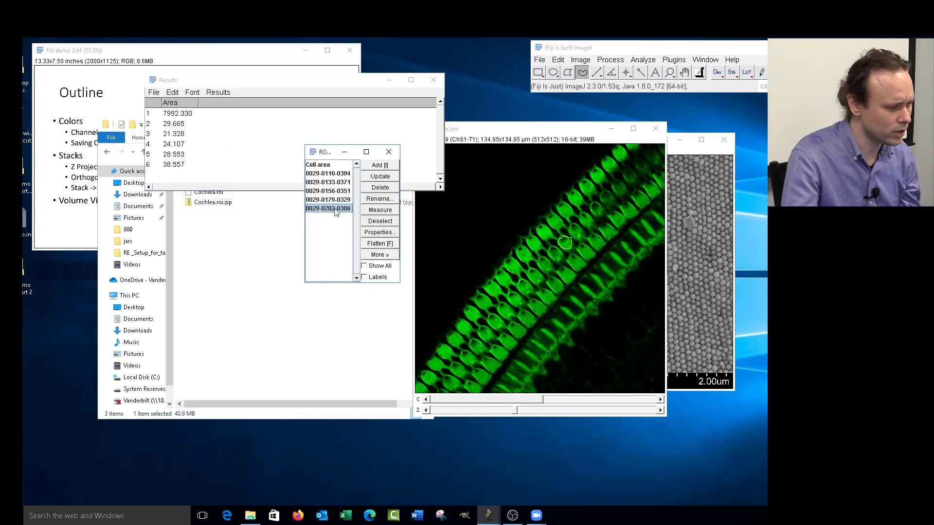
click(330, 175)
shift+click(331, 208)
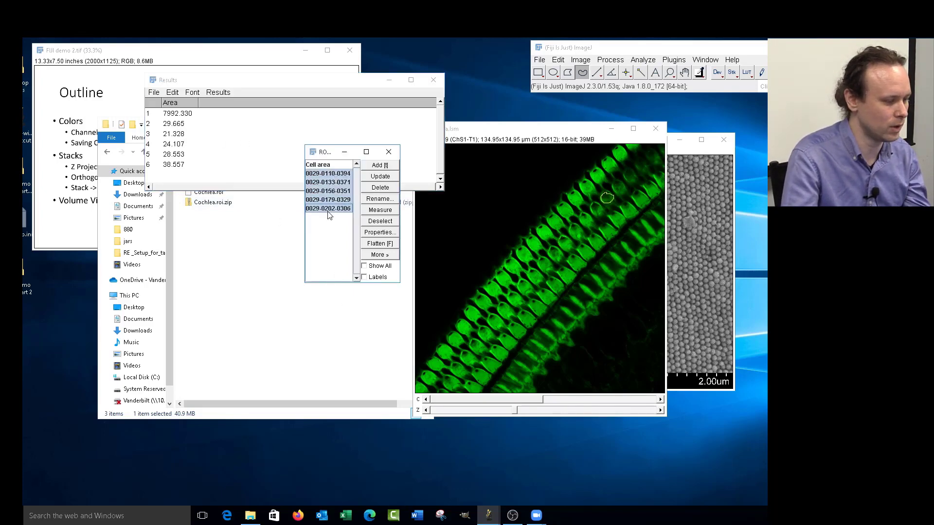
click(386, 255)
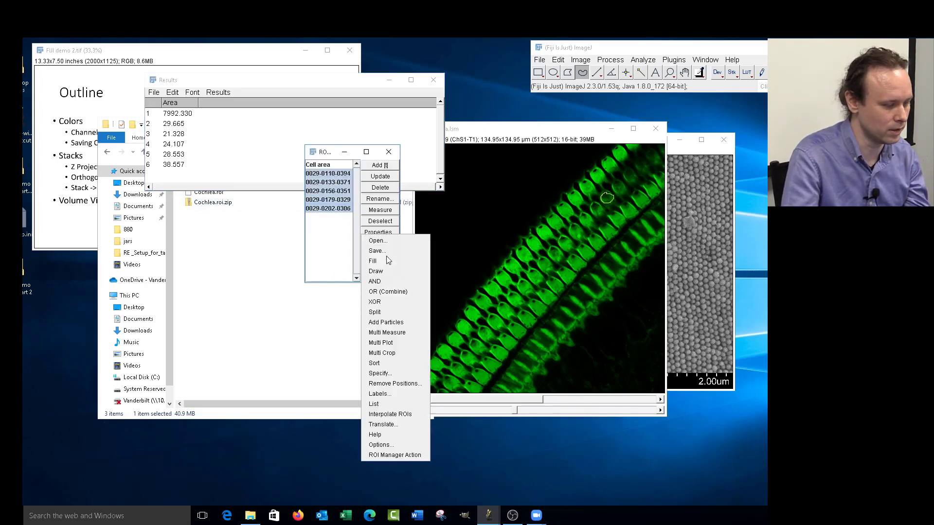
click(402, 292)
click(379, 165)
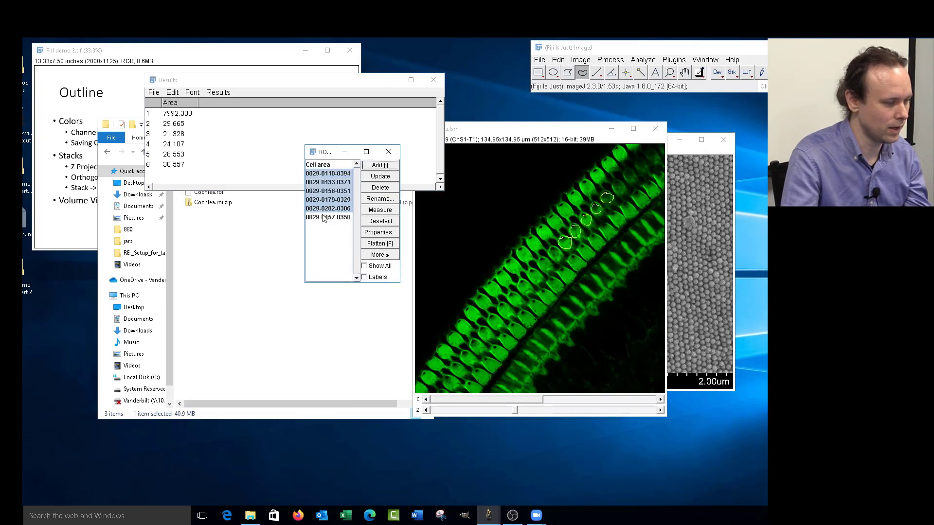
click(388, 211)
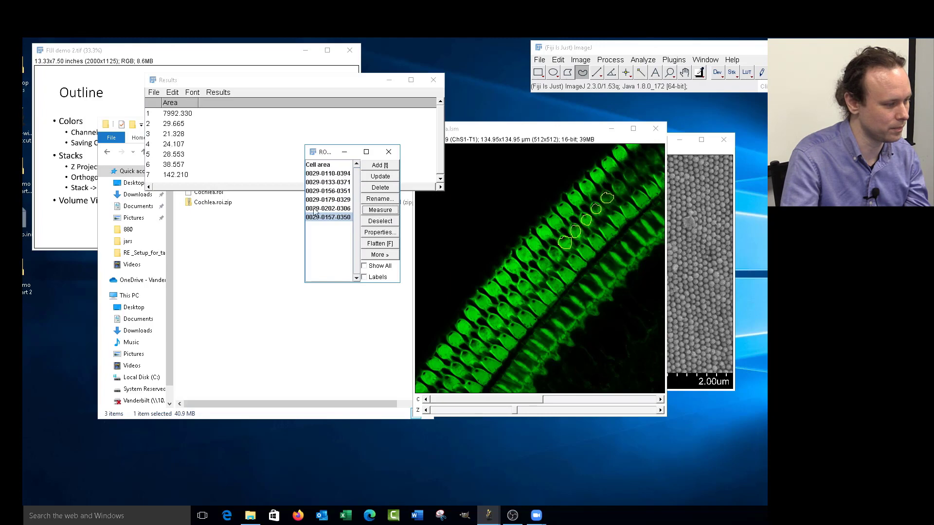
click(194, 187)
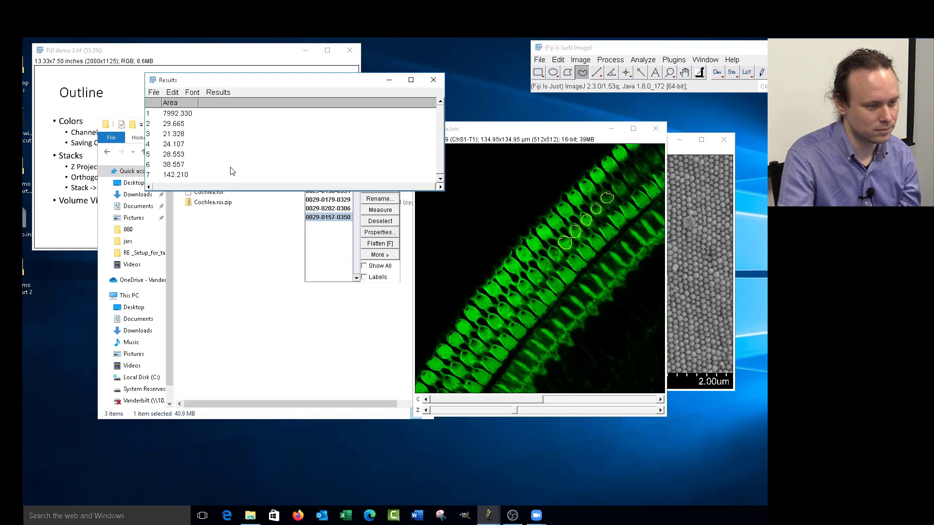
Step: Open the "Adding a single overlay to a stack" folder in the file browser and close the cochlea and grayscale particle images
click(286, 293)
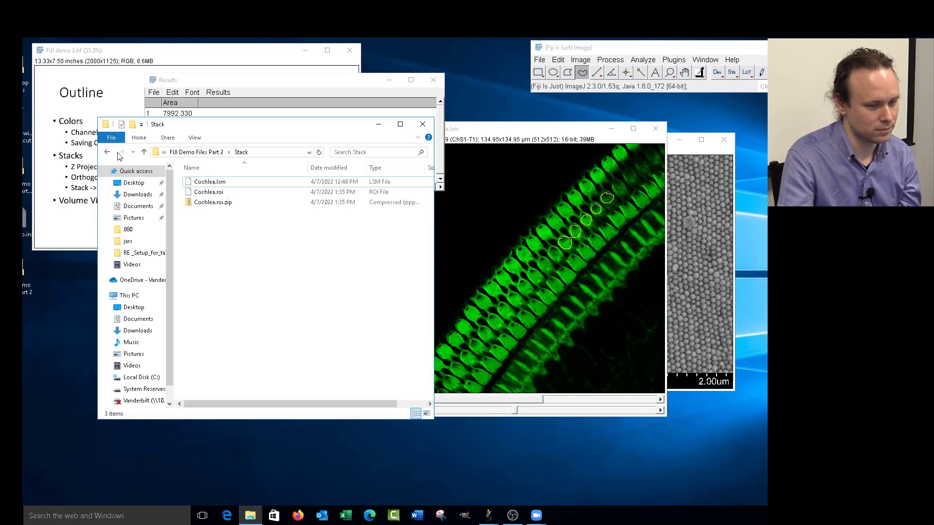
drag(649, 48, 614, 48)
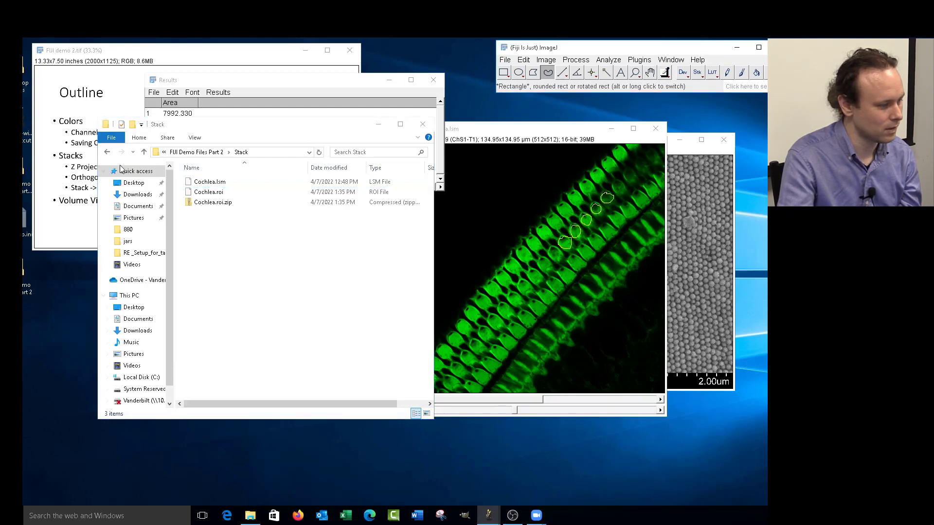
click(107, 152)
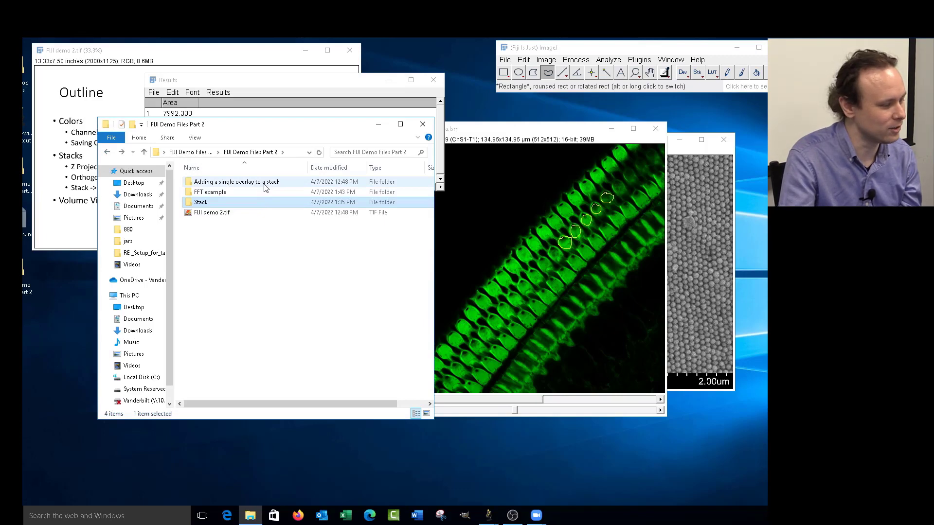
double_click(265, 184)
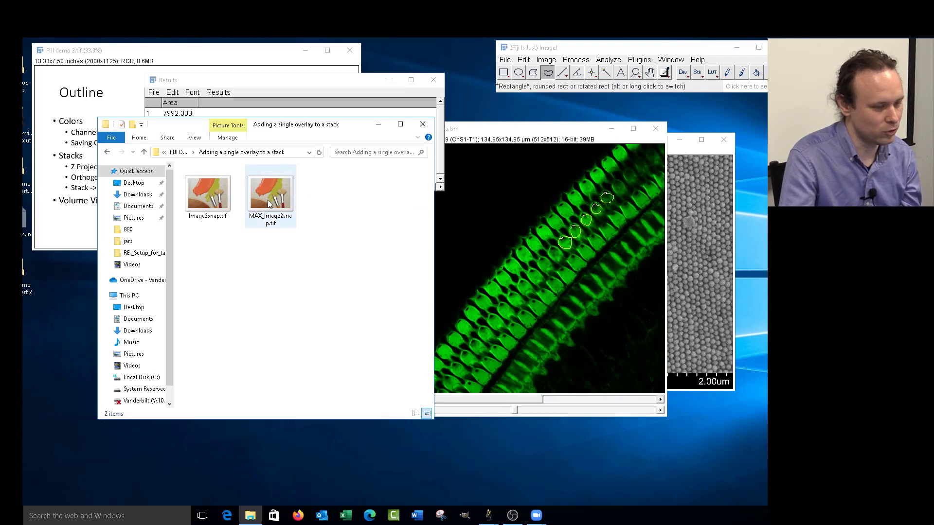
click(656, 128)
click(727, 140)
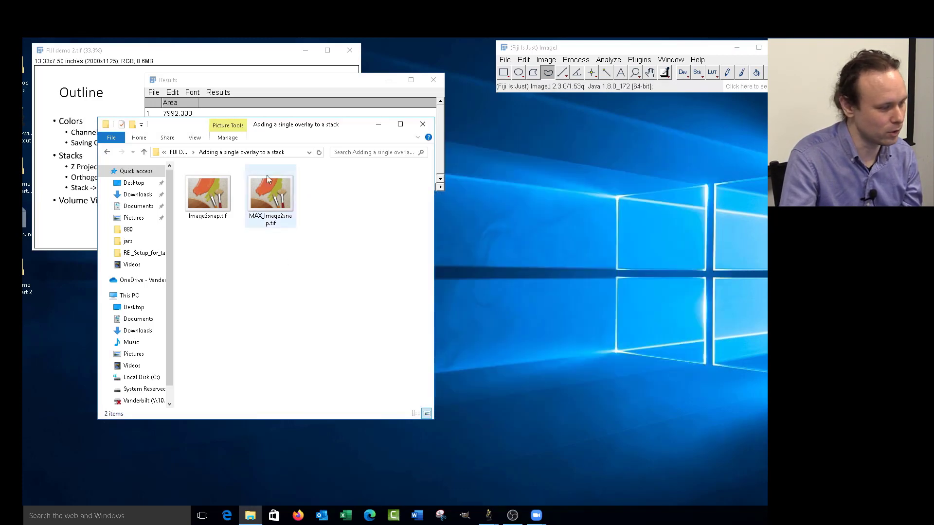
Step: Open MAX_Image2snap.tif and Image2snap.tif in Fiji from the overlay example folder
drag(266, 178, 589, 81)
click(208, 194)
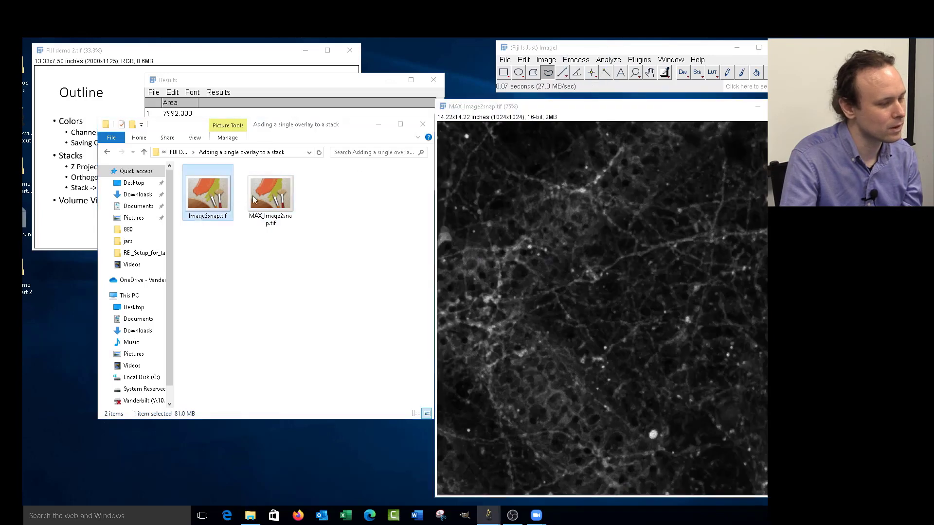
drag(253, 199, 218, 97)
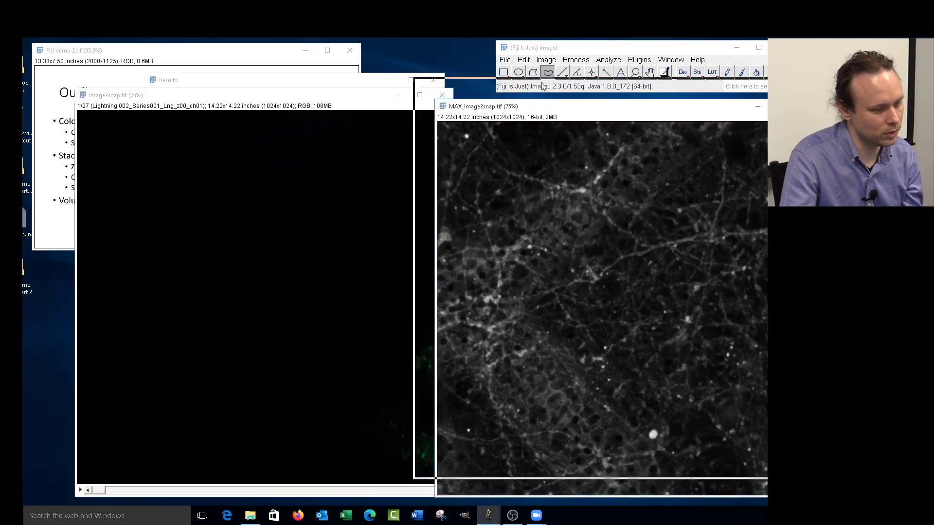
Step: Show slice 12 of the Image2snap.tif stack and arrange the two image windows so the MAX projection overlaps it
drag(542, 83, 524, 75)
drag(332, 102, 309, 77)
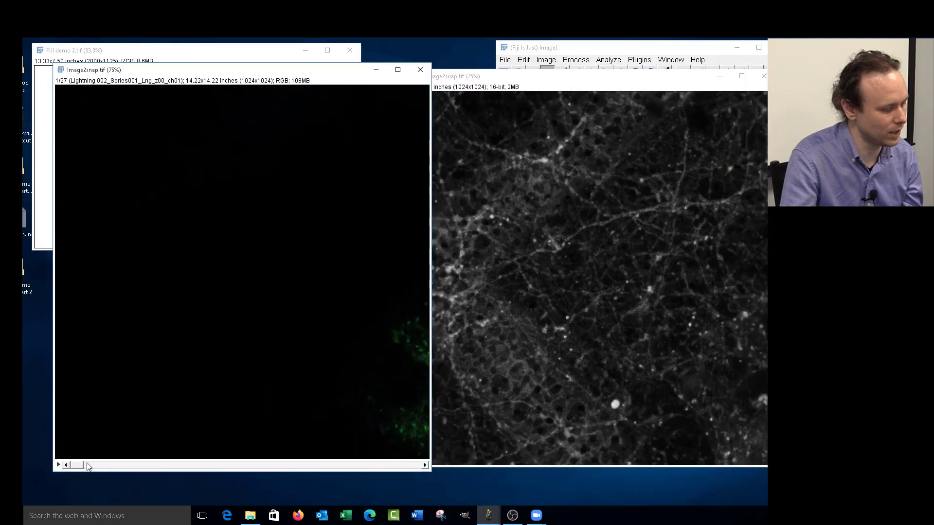
drag(88, 466, 217, 475)
drag(576, 82, 475, 118)
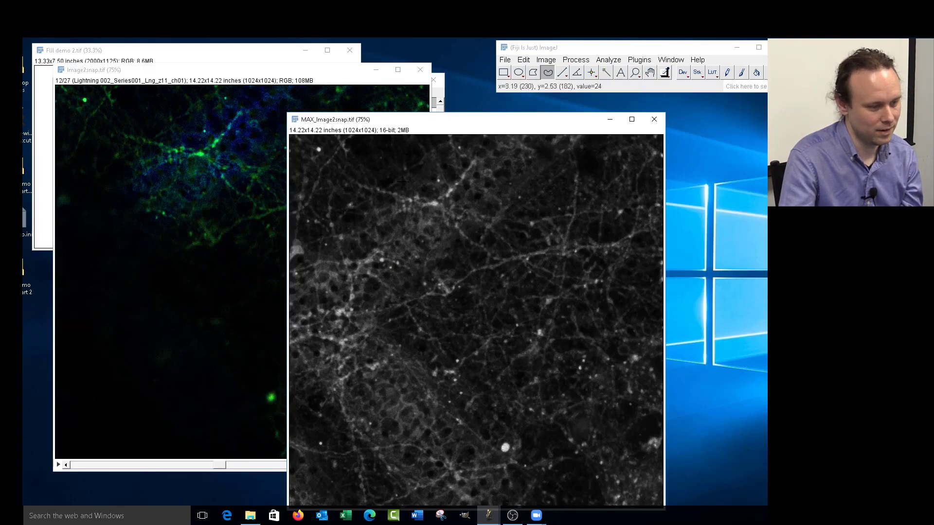
drag(447, 120, 319, 91)
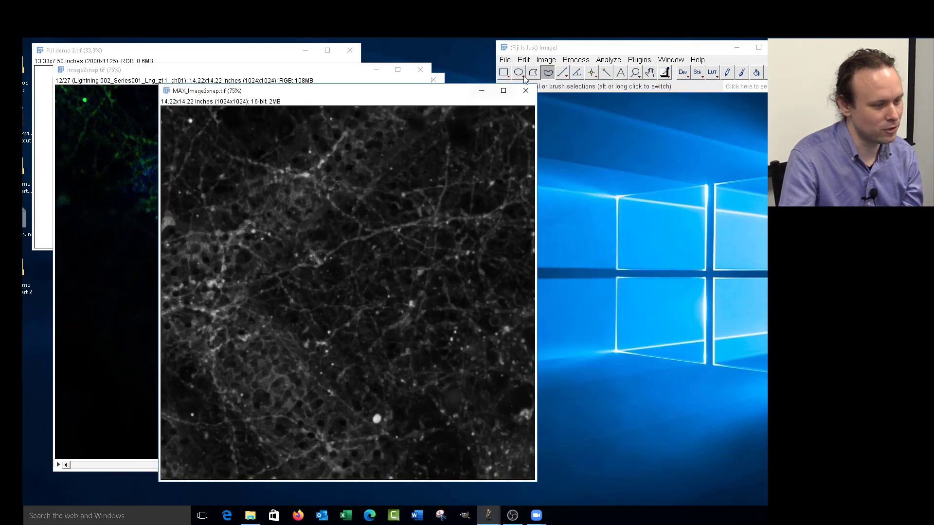
Step: Set up the Image Calculator to Add, with Image2snap.tif as the first image and MAX_Image2snap.tif as the second
click(546, 59)
mouse_move(599, 140)
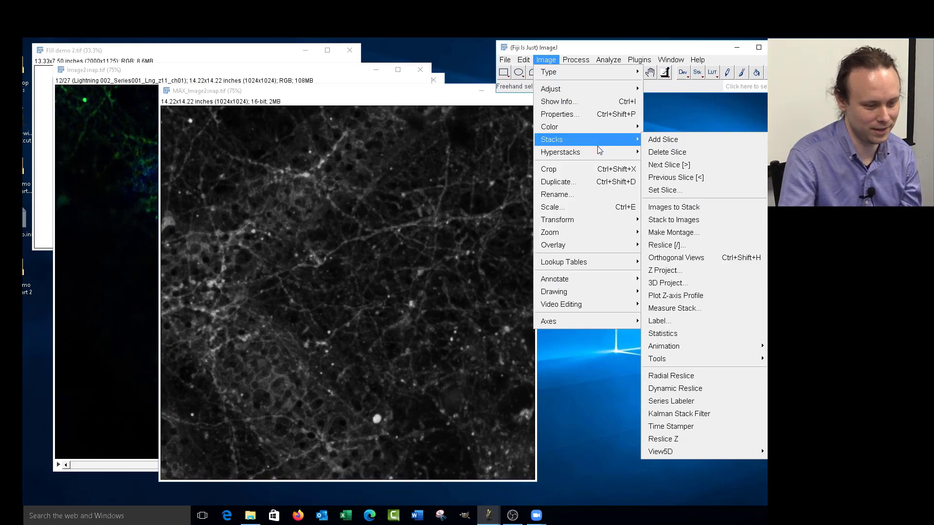
mouse_move(574, 63)
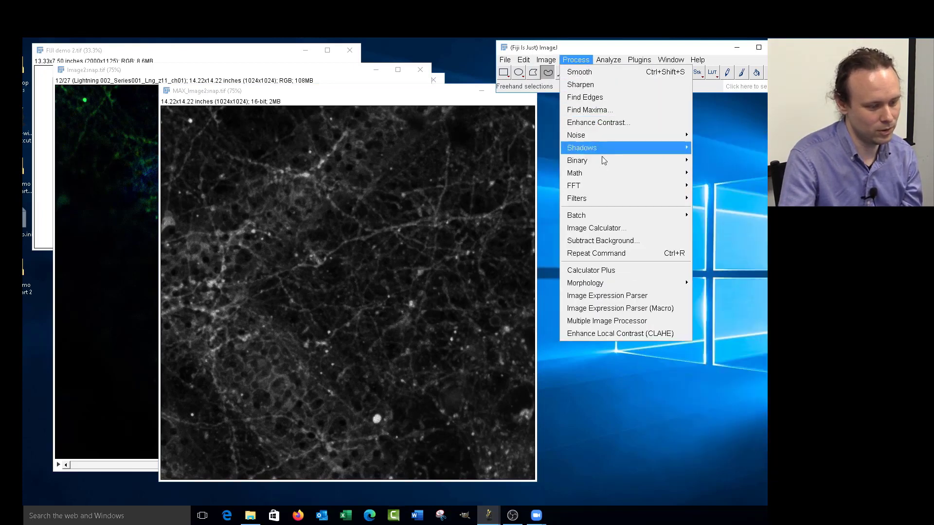
click(636, 228)
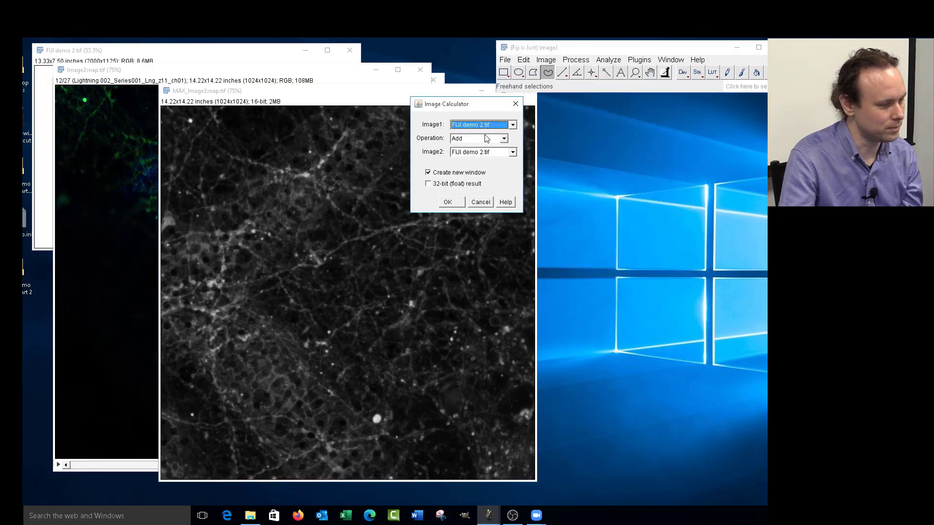
click(479, 125)
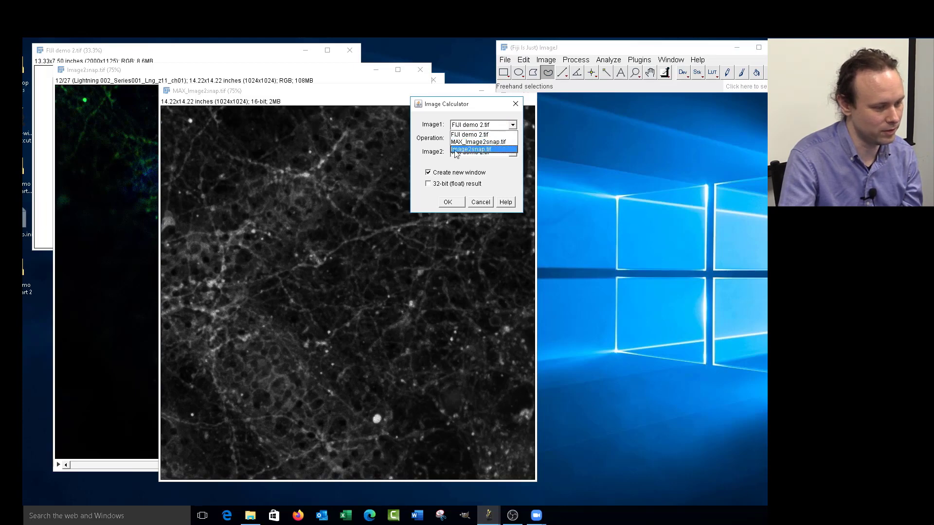
click(481, 149)
click(481, 154)
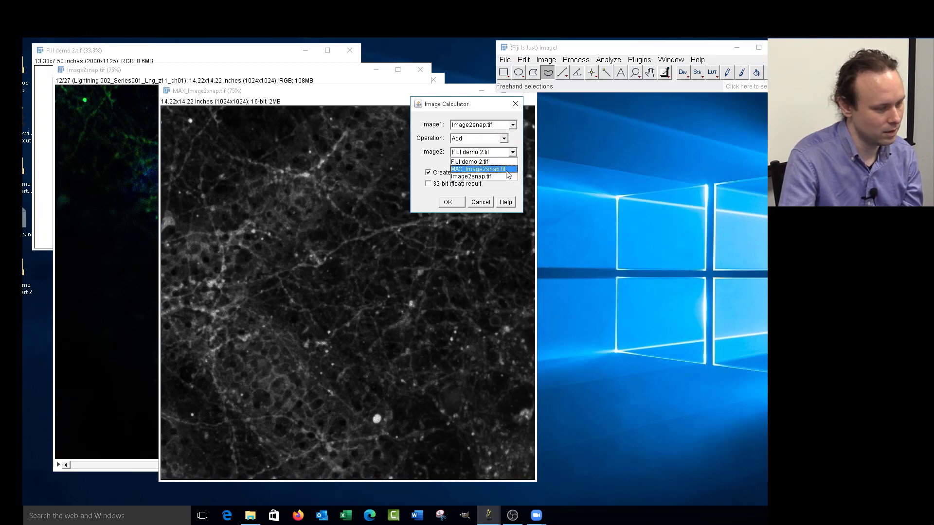
click(505, 169)
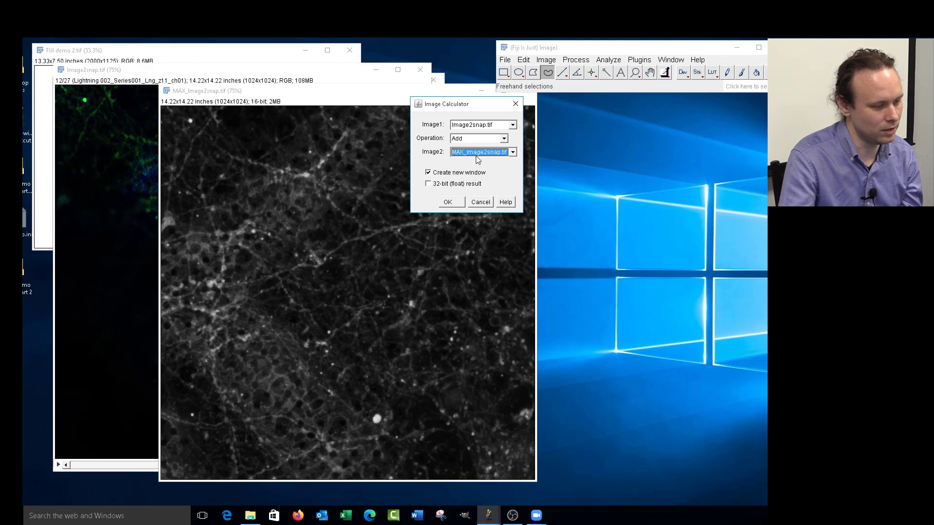
Step: Try the addition as a 32-bit (float) result on all 27 images, browse the resulting stack and close it
click(430, 185)
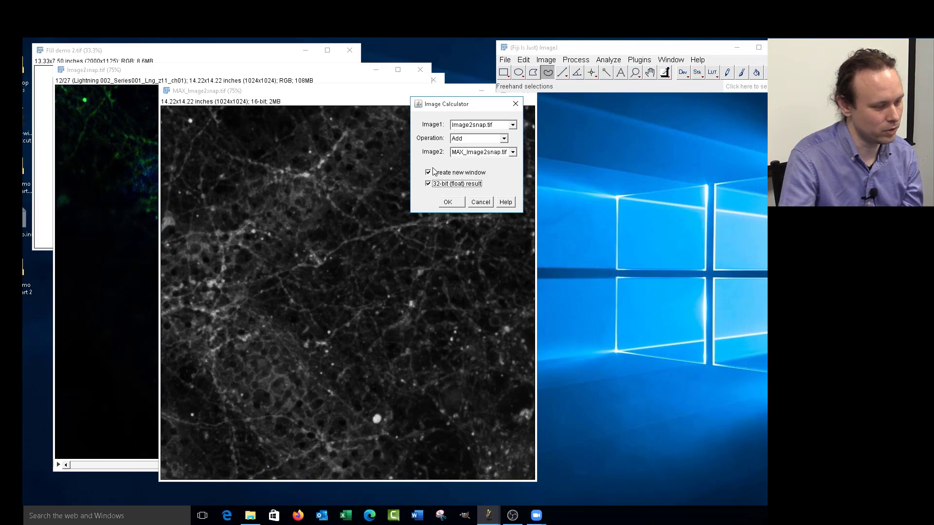
click(448, 202)
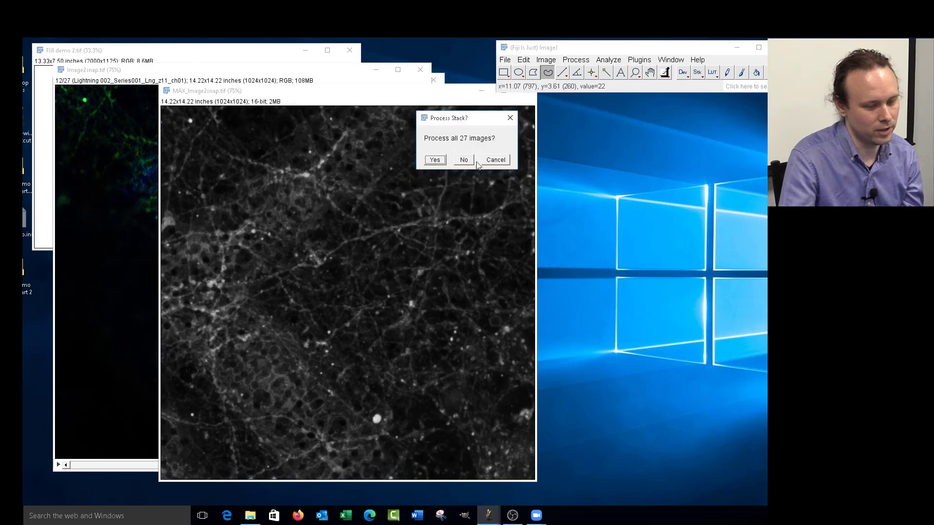
click(434, 160)
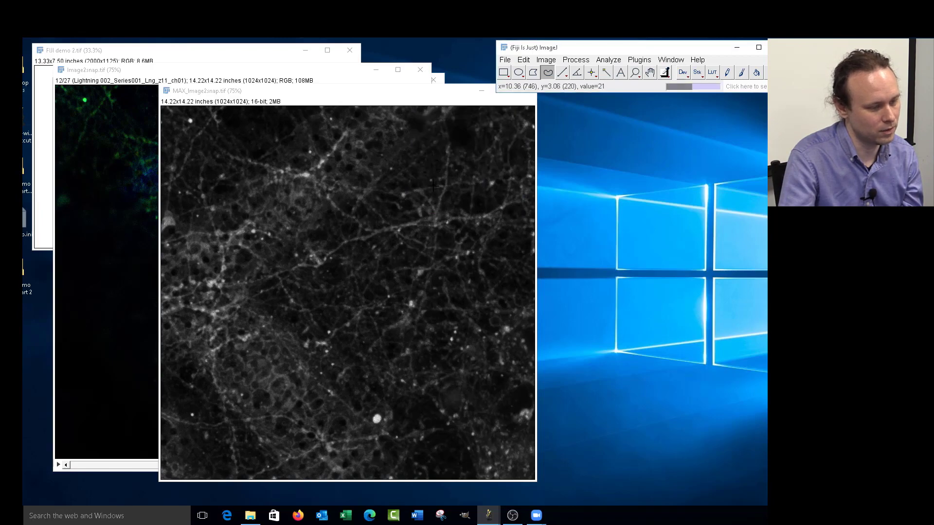
drag(616, 112, 324, 64)
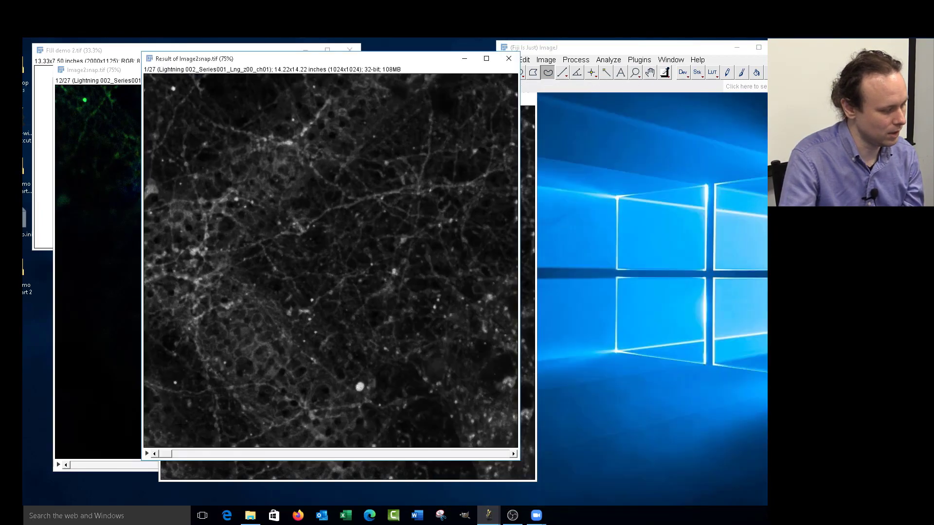
drag(165, 453, 308, 453)
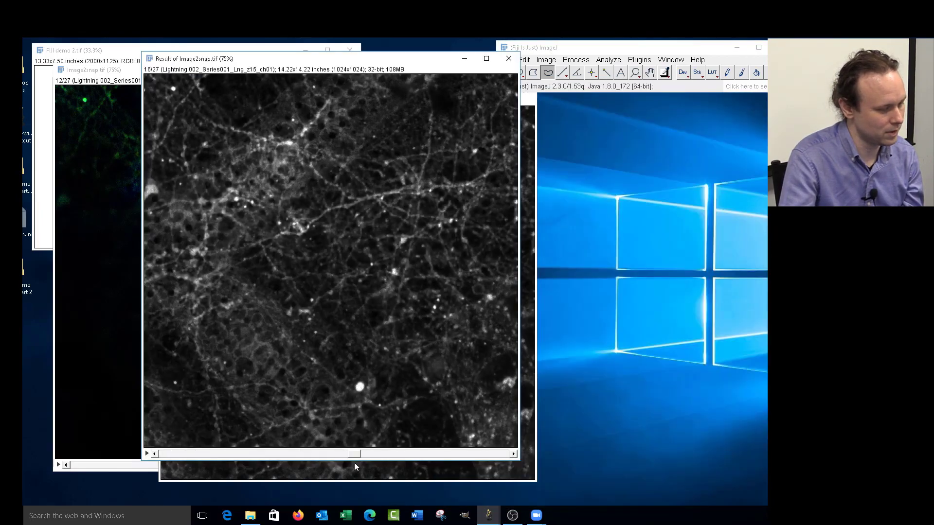
click(508, 58)
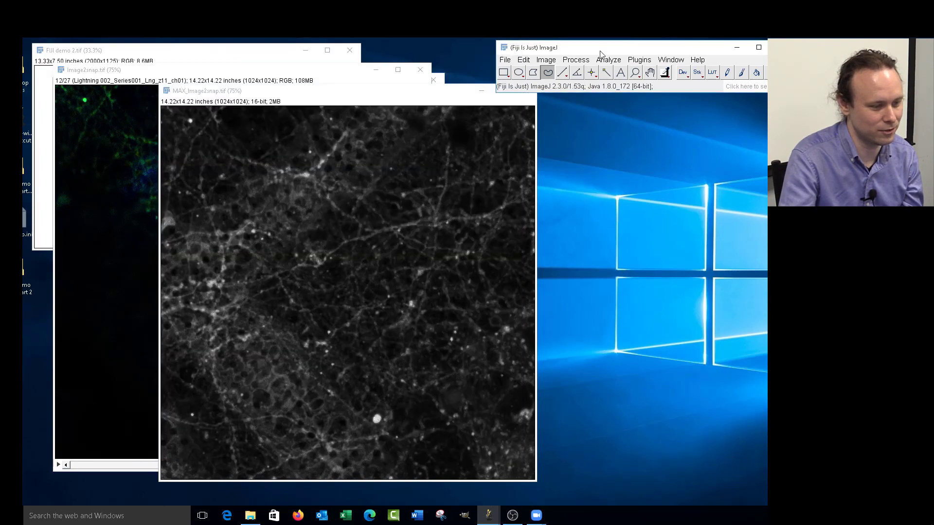
Step: Add MAX_Image2snap.tif to all 27 images of Image2snap.tif without the 32-bit (float) result and browse the new stack to slice 4
click(574, 60)
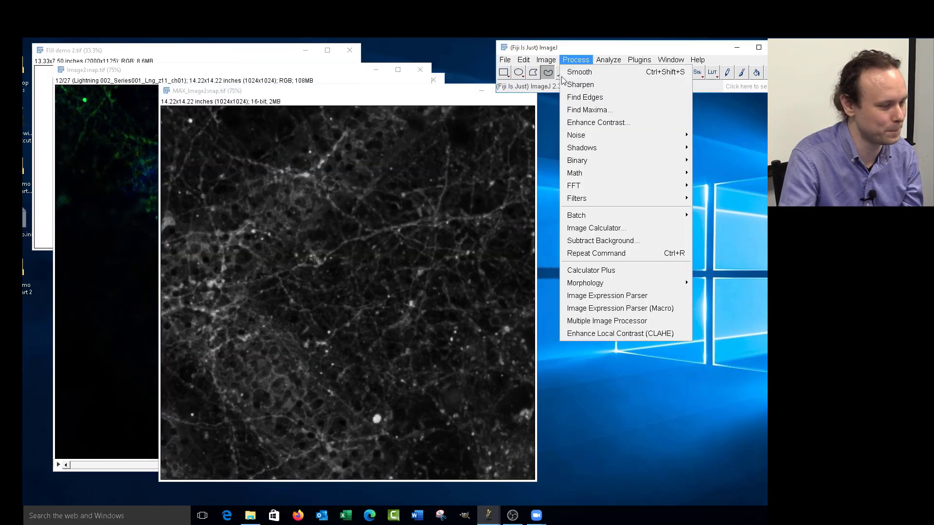
click(615, 233)
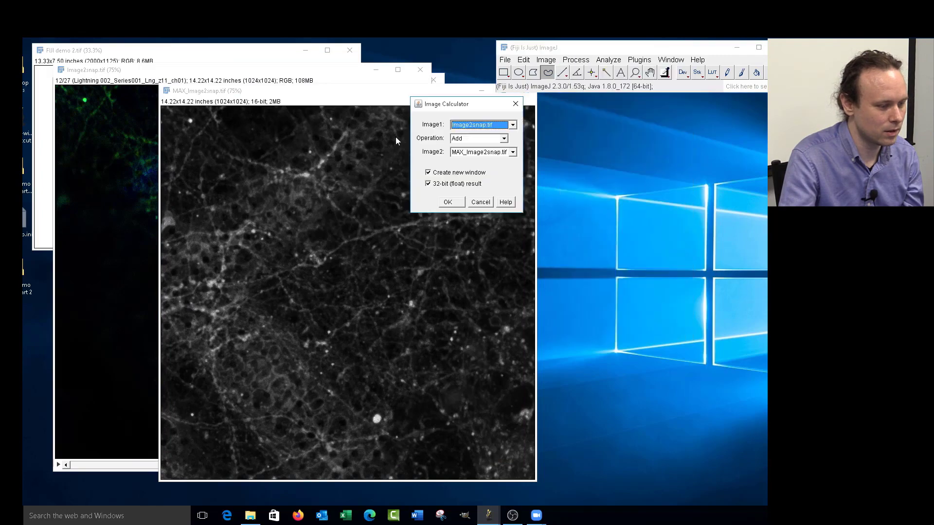
click(437, 187)
click(448, 204)
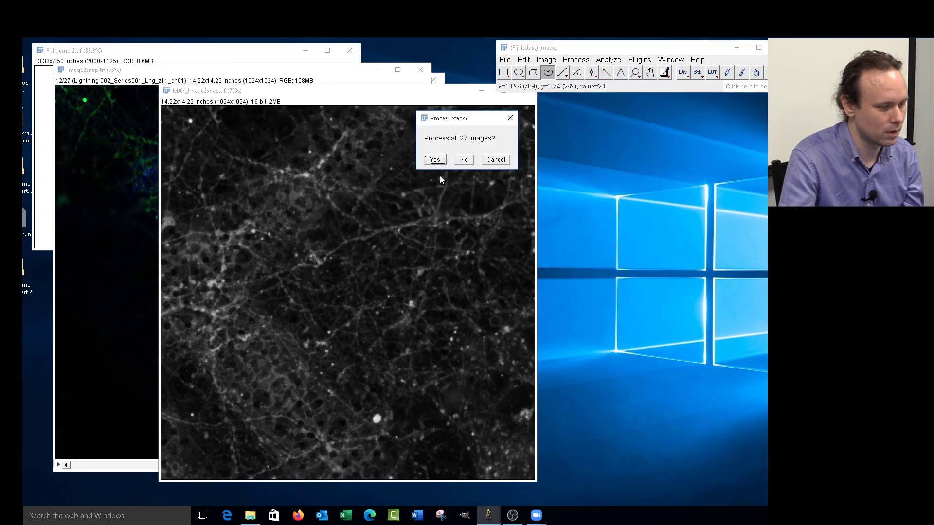
click(438, 161)
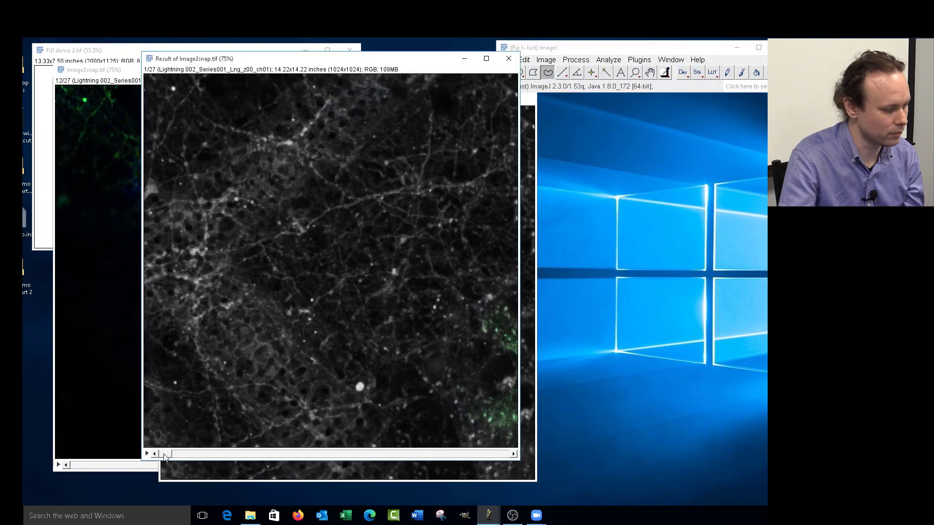
drag(168, 455, 210, 433)
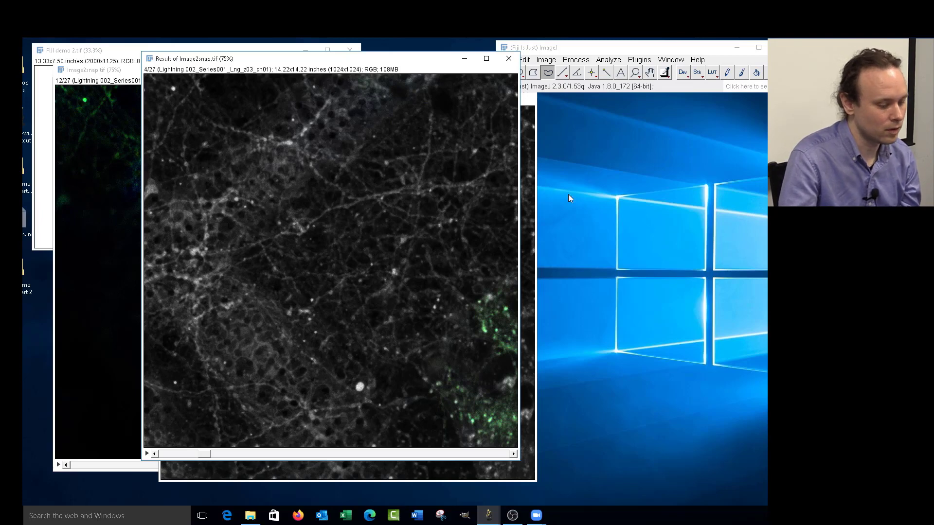
Step: Move the result stack lower on the desktop and open the Stack folder under FIJI Demo Files Part 2
click(543, 39)
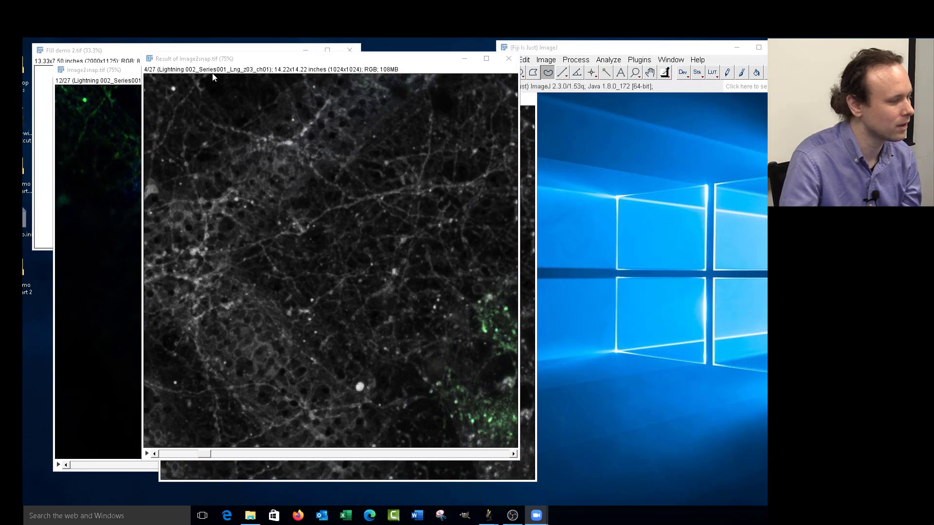
drag(242, 63, 249, 182)
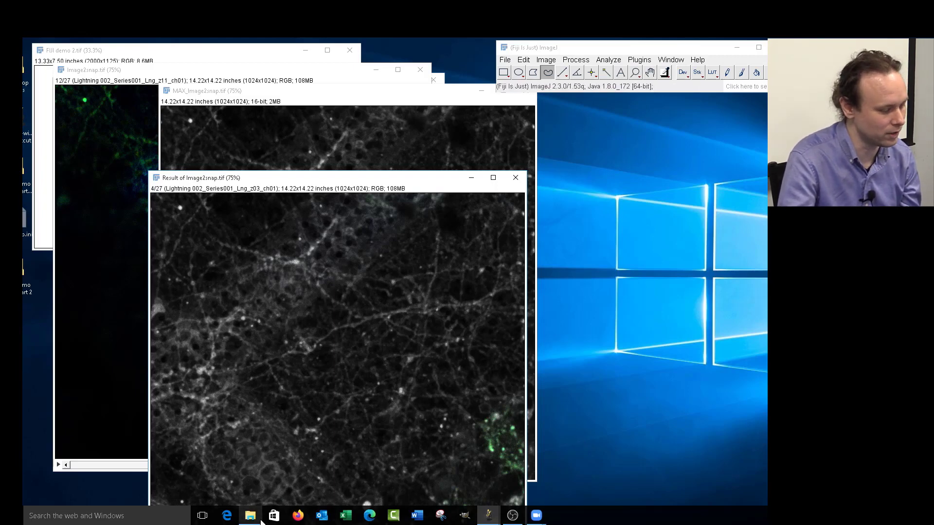
click(263, 494)
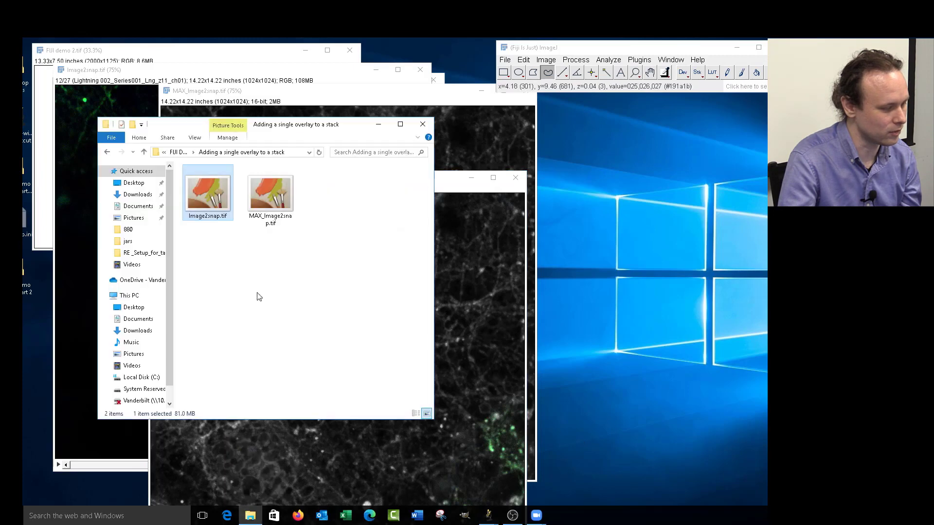
click(108, 153)
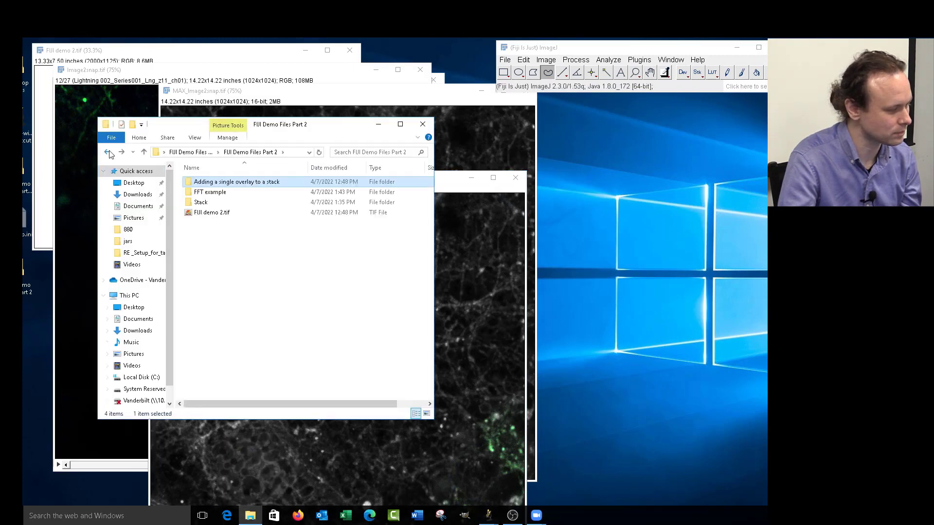
click(240, 193)
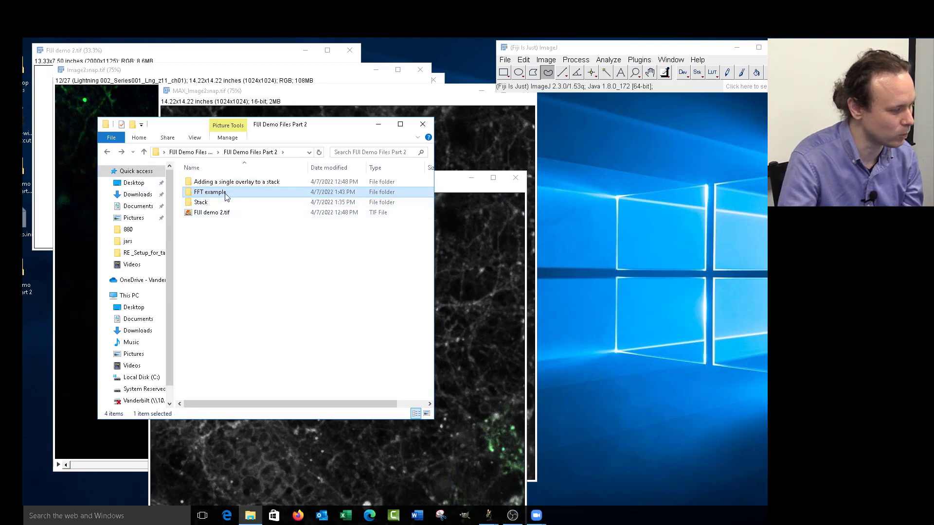
double_click(225, 201)
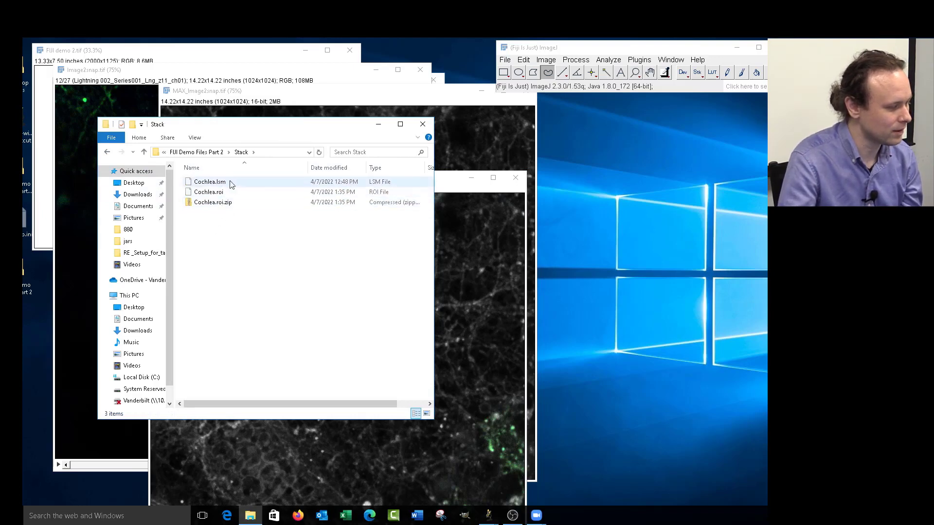
Step: Try to load Cochlea.roi into Fiji from the Stack folder and open the Cochlea.lsm image
click(208, 195)
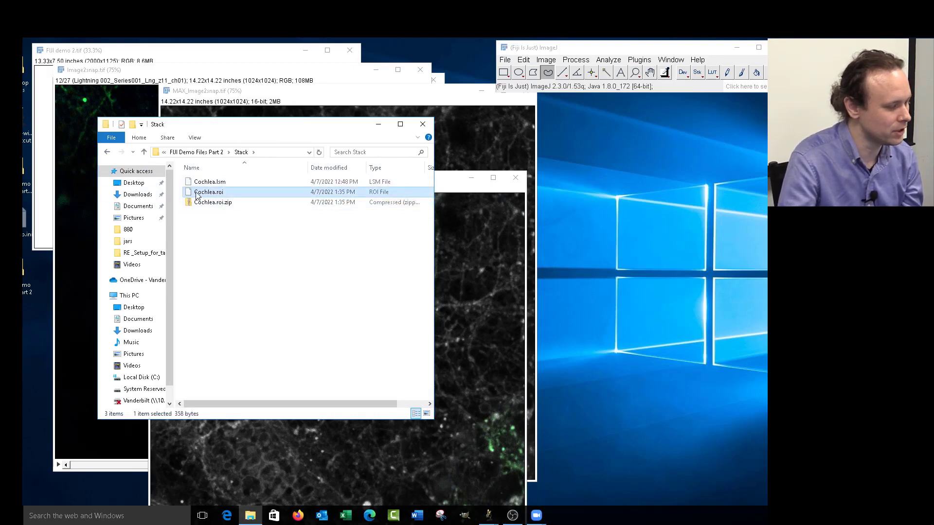
drag(196, 195, 681, 73)
click(219, 184)
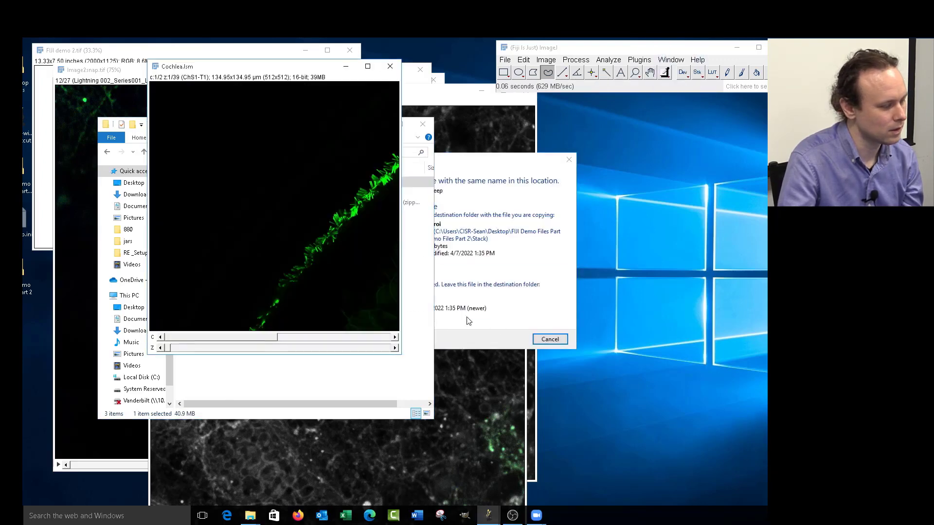
Step: Dismiss the file copy conflict and show channel 2 of Cochlea.lsm at Z slice 16, magnified to 300%
click(549, 339)
drag(169, 349, 254, 354)
click(635, 73)
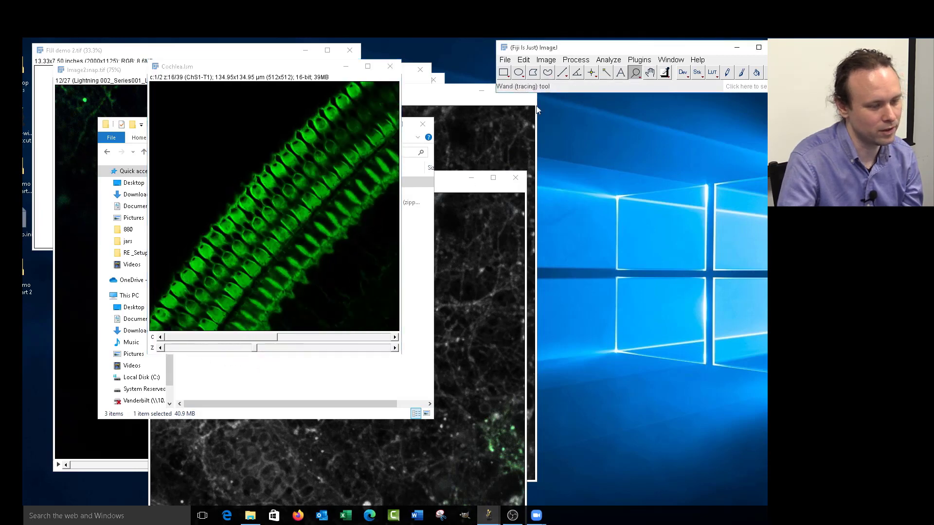
click(300, 223)
click(300, 224)
click(326, 231)
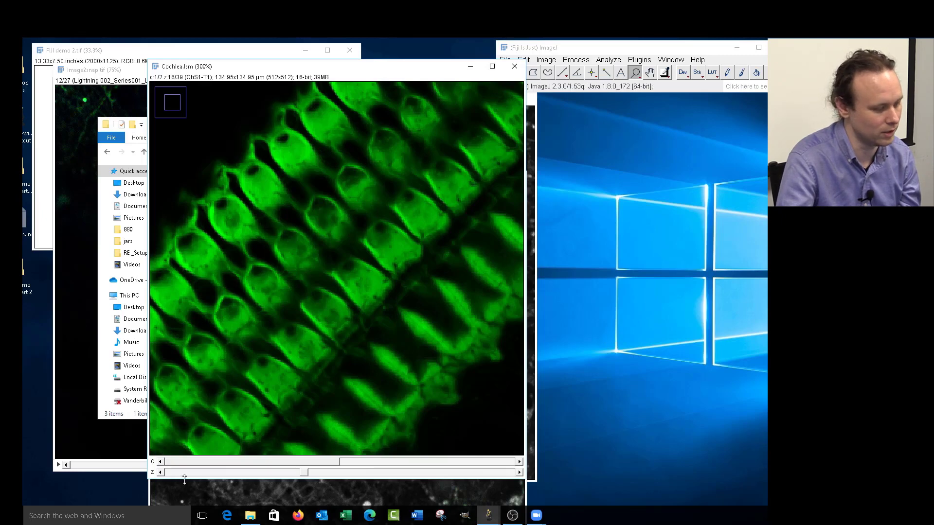
drag(305, 463, 476, 464)
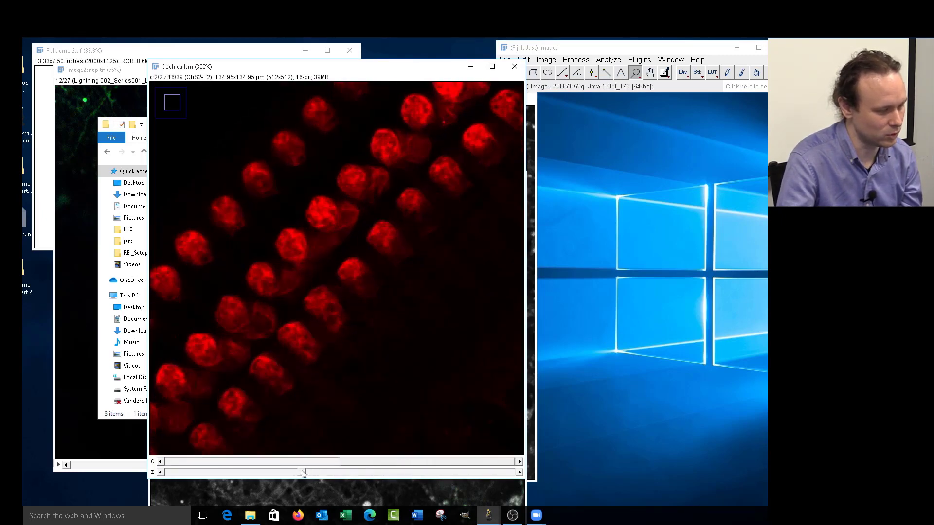
Step: Configure the measurements to add standard deviation, min & max gray value and mean gray value alongside area
click(616, 62)
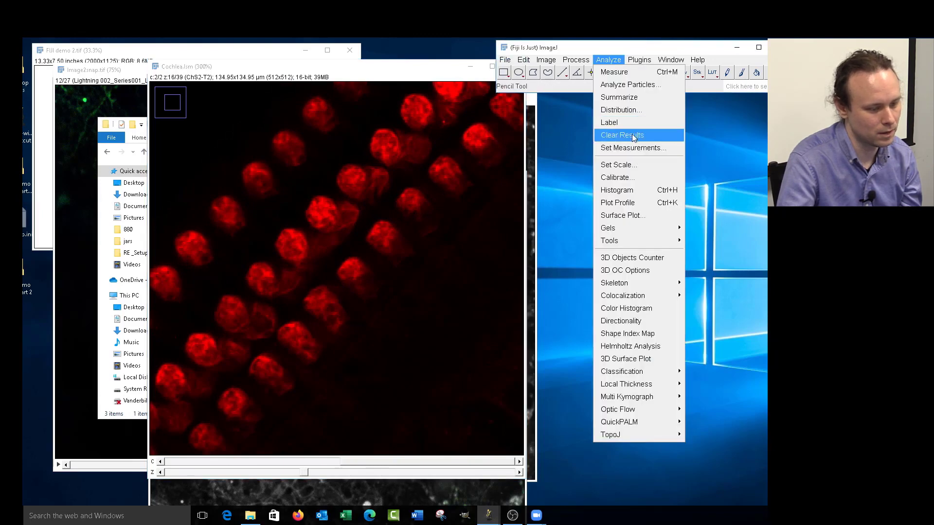
click(632, 149)
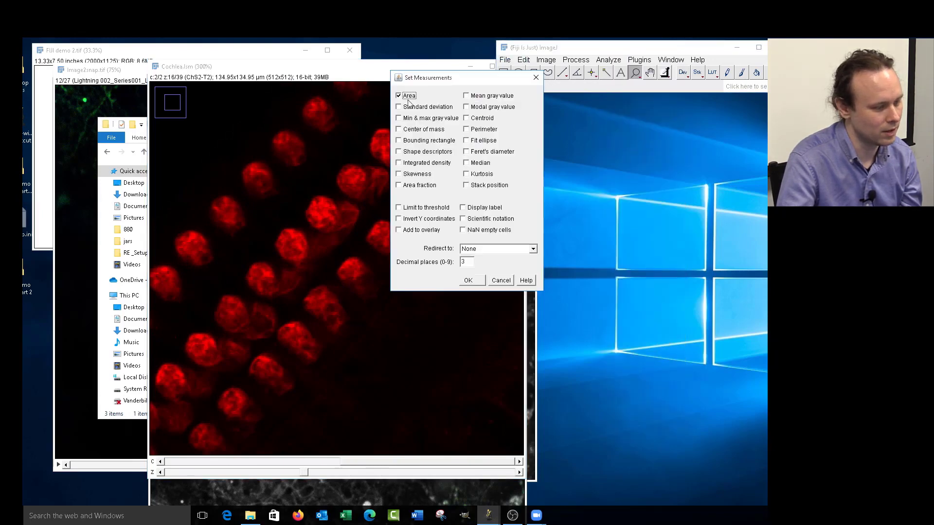
drag(460, 80, 616, 121)
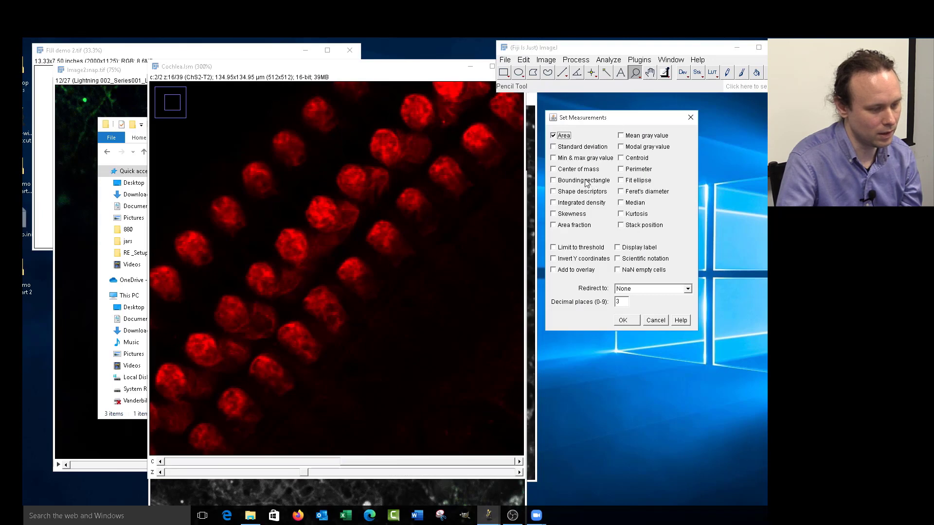
click(573, 159)
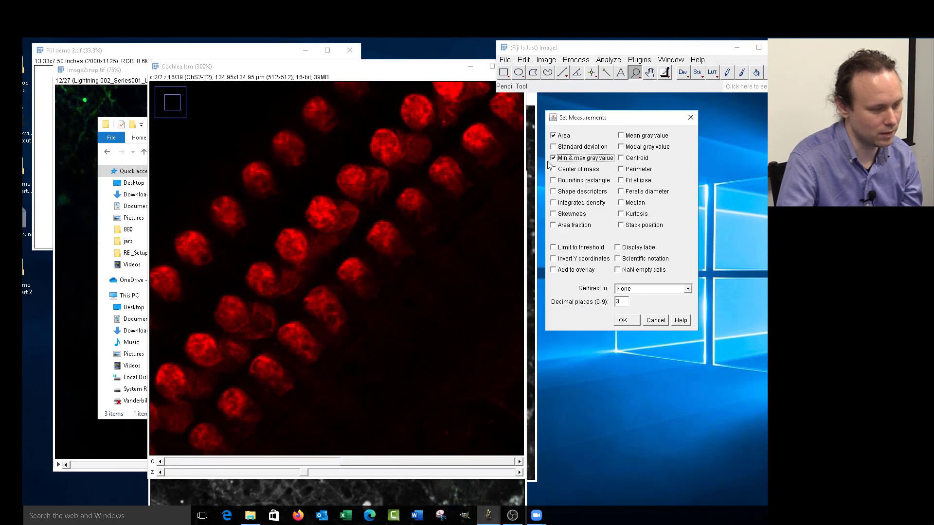
click(559, 148)
click(621, 137)
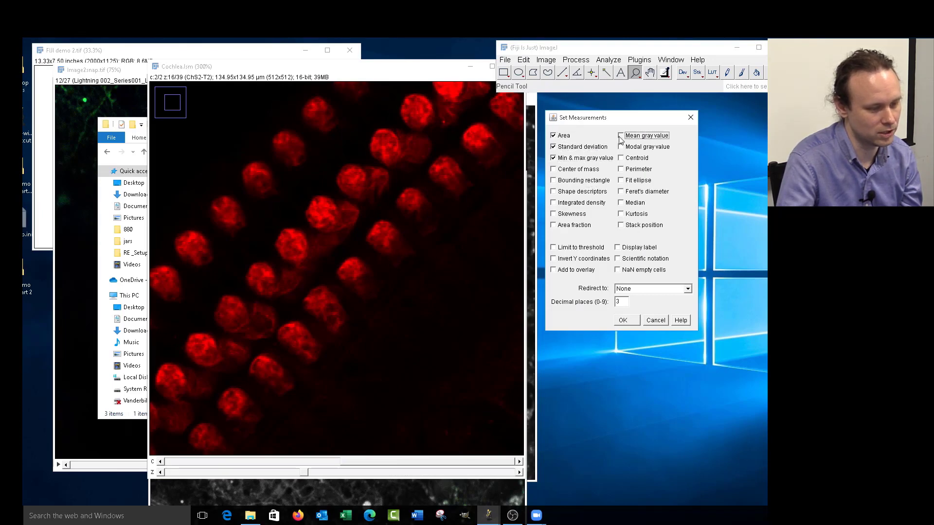
click(624, 321)
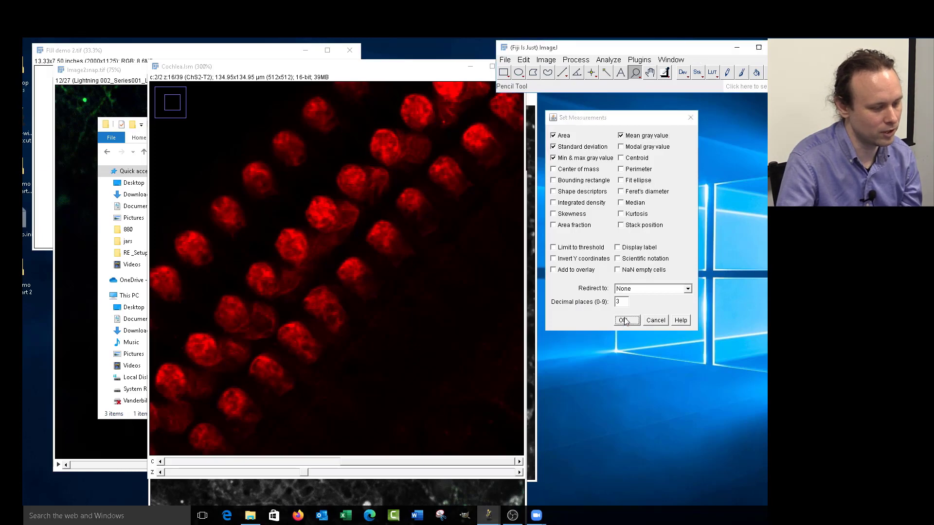